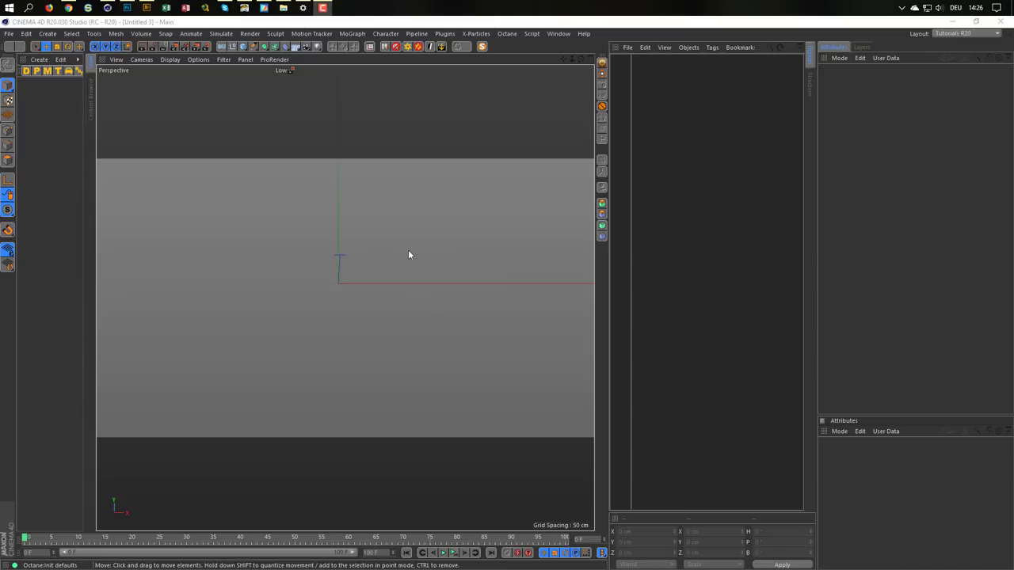
# - Check the key reference photo in the browser, then return to a full-size top view
pyautogui.click(71, 8)
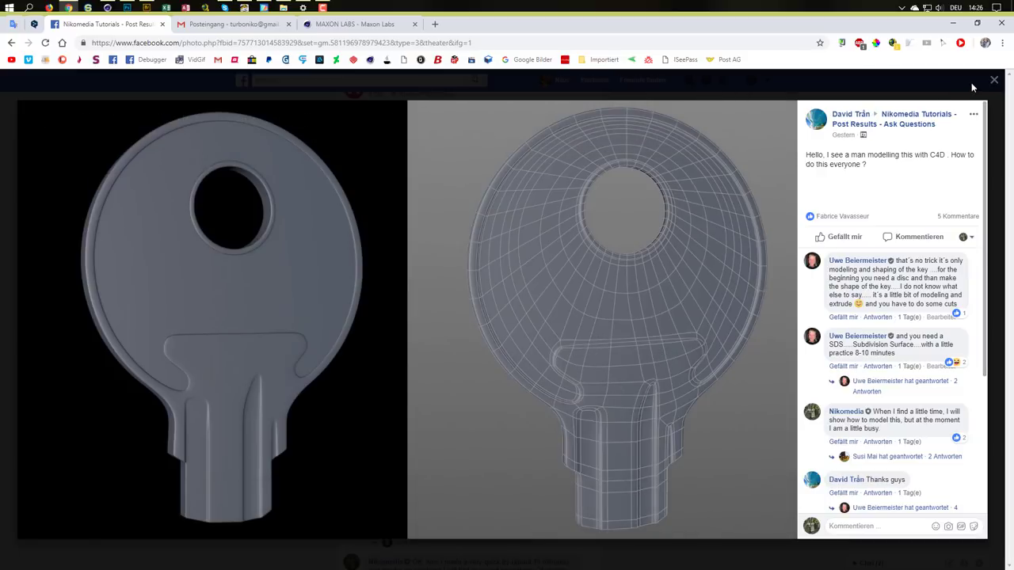
pyautogui.click(955, 27)
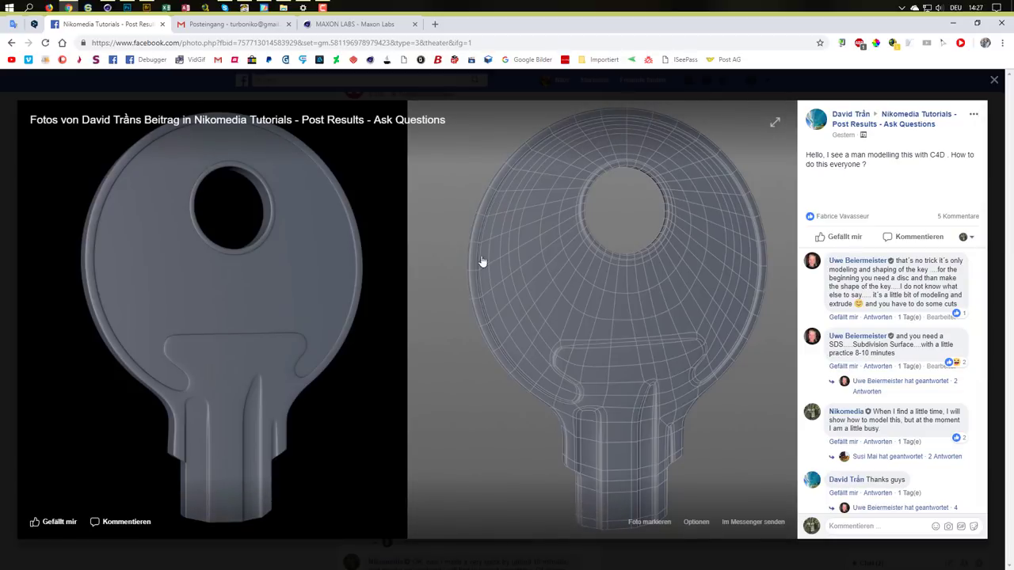
pyautogui.moveTo(748, 250)
pyautogui.click(957, 25)
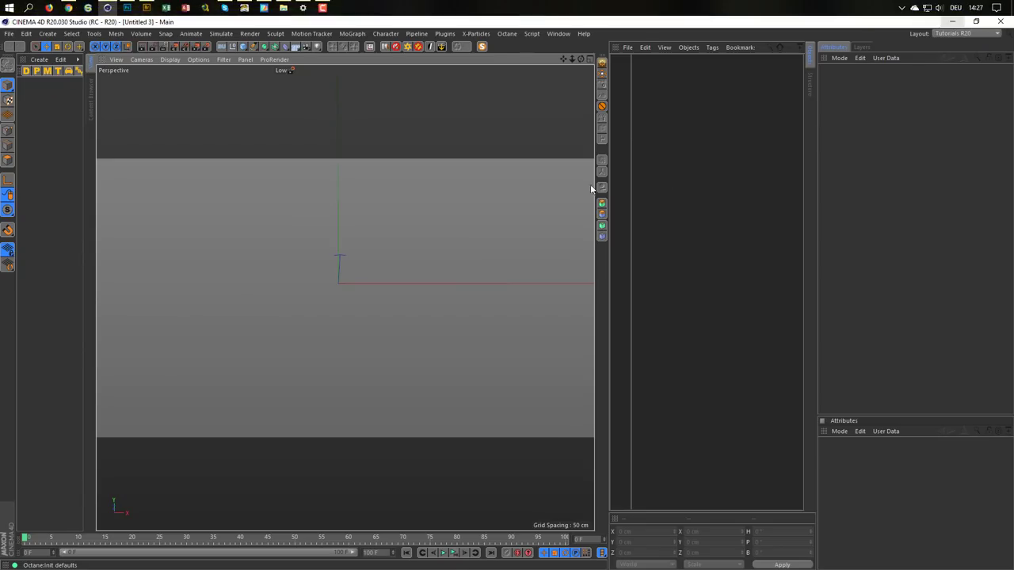
pyautogui.middleClick(376, 242)
pyautogui.middleClick(377, 262)
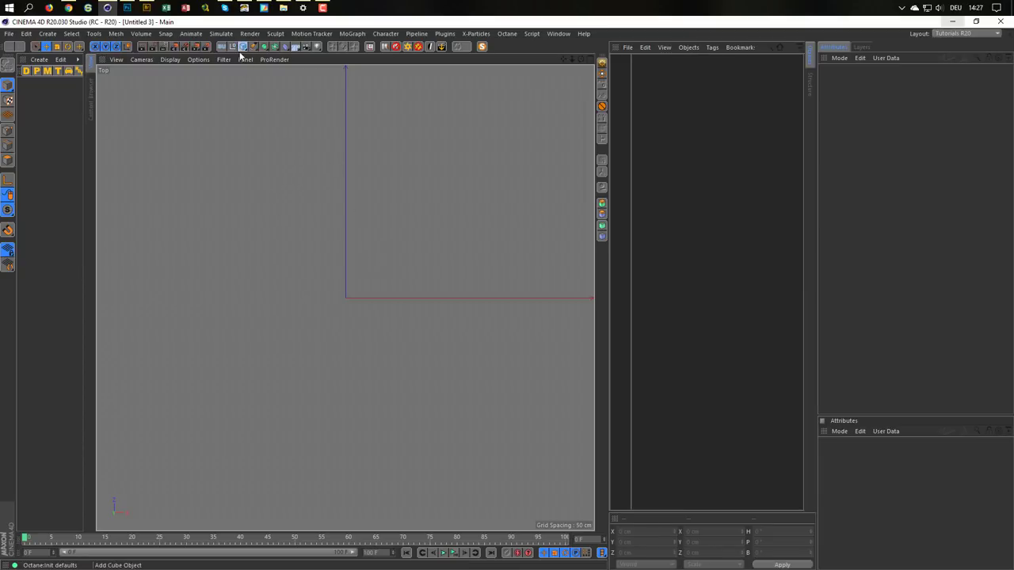
# - Add a Disc primitive and lower its disc segments from 4 to 2
pyautogui.moveTo(243, 46); pyautogui.dragTo(261, 98)
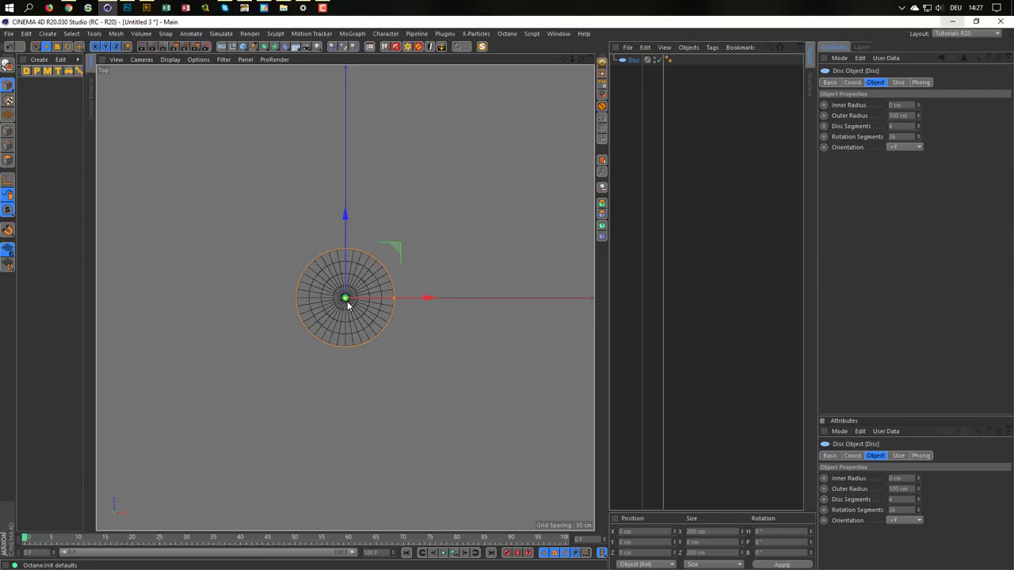
pyautogui.scroll(3, 367, 296)
pyautogui.scroll(1, 396, 283)
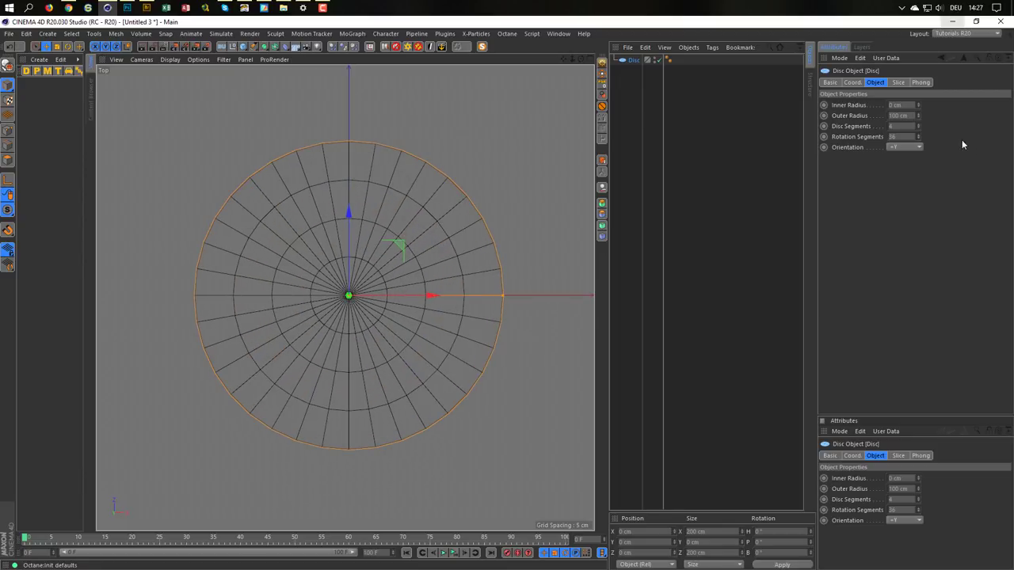
pyautogui.click(918, 127)
pyautogui.click(918, 127)
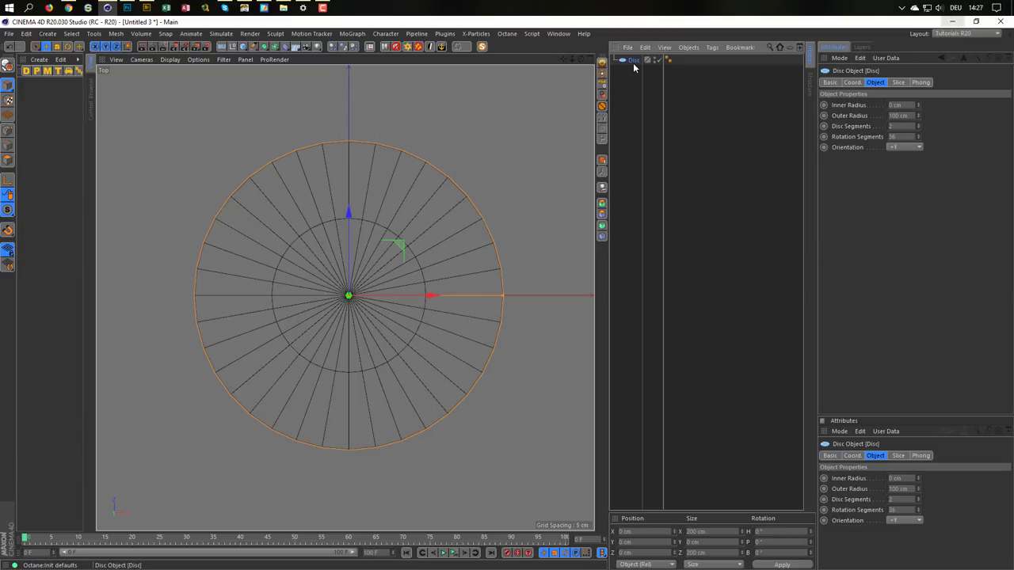
# - Make the disc editable and shrink its inner 36-point ring to 60 cm in X and Z
pyautogui.press('c')
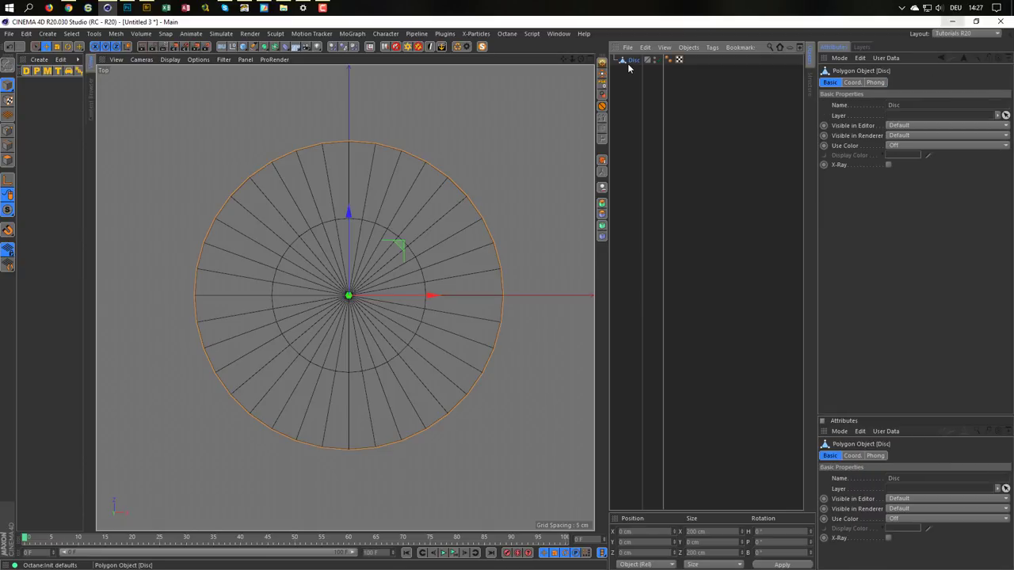
pyautogui.click(8, 130)
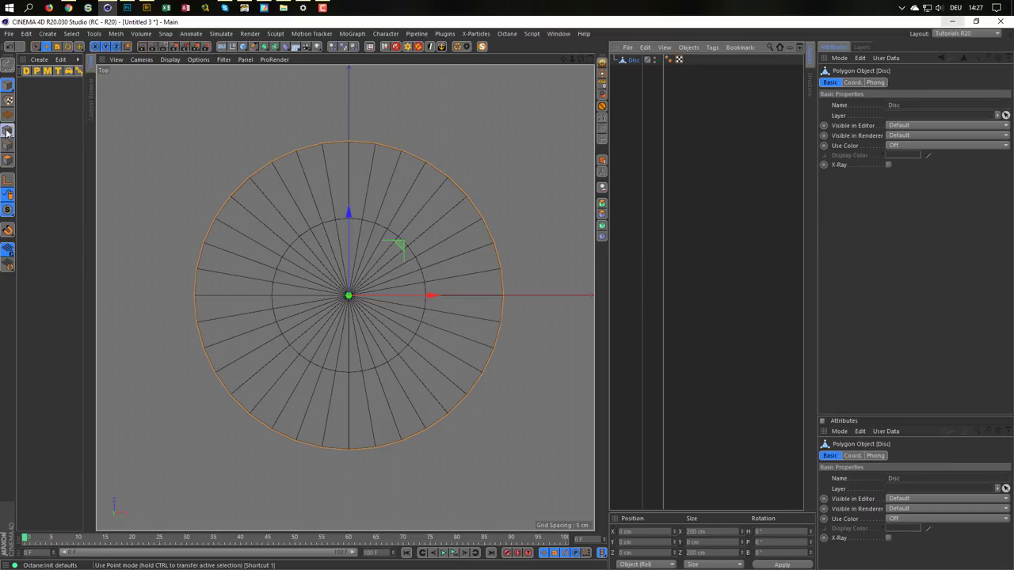
pyautogui.press('u')
pyautogui.press('l')
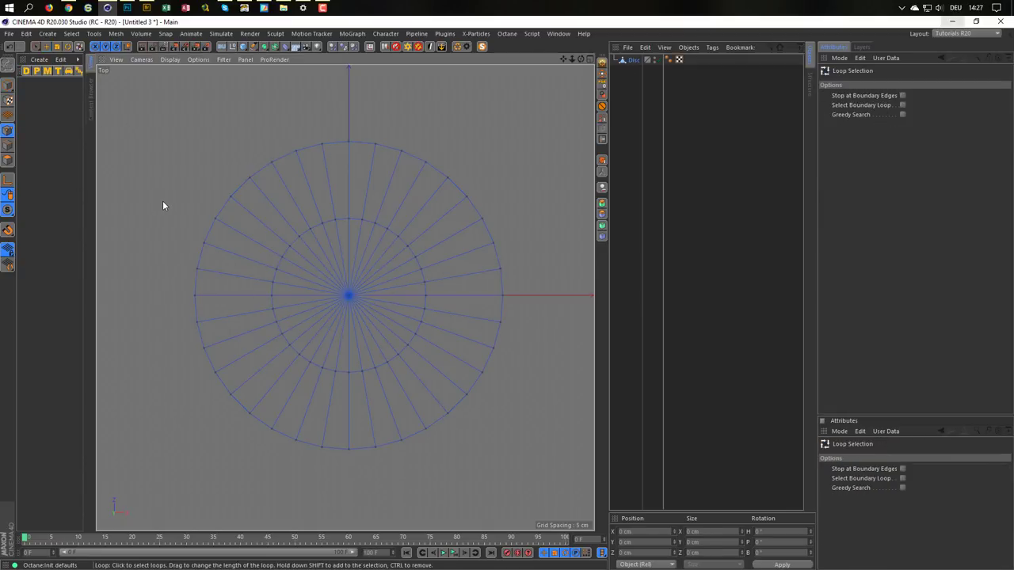
pyautogui.click(356, 222)
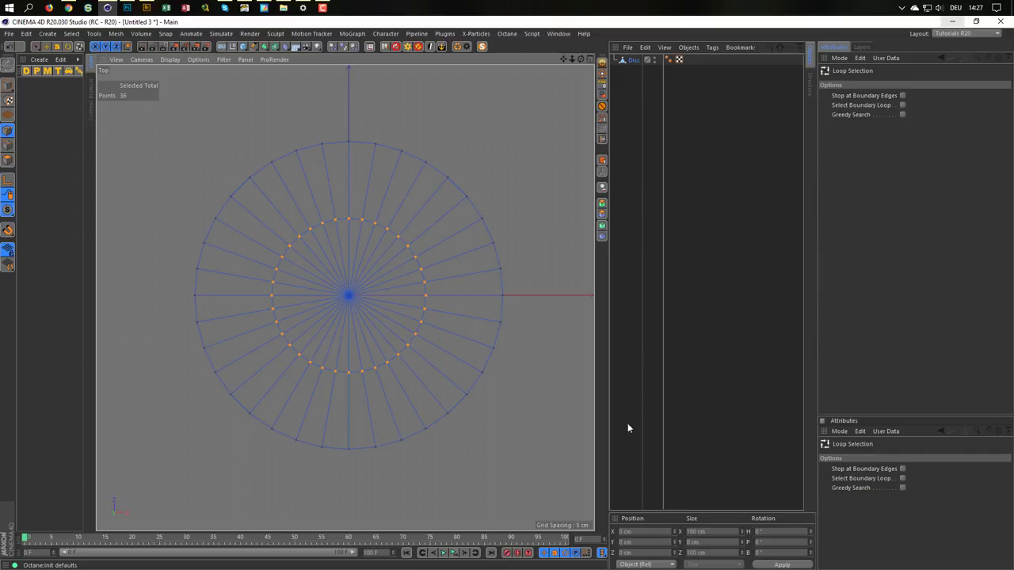
pyautogui.click(718, 532)
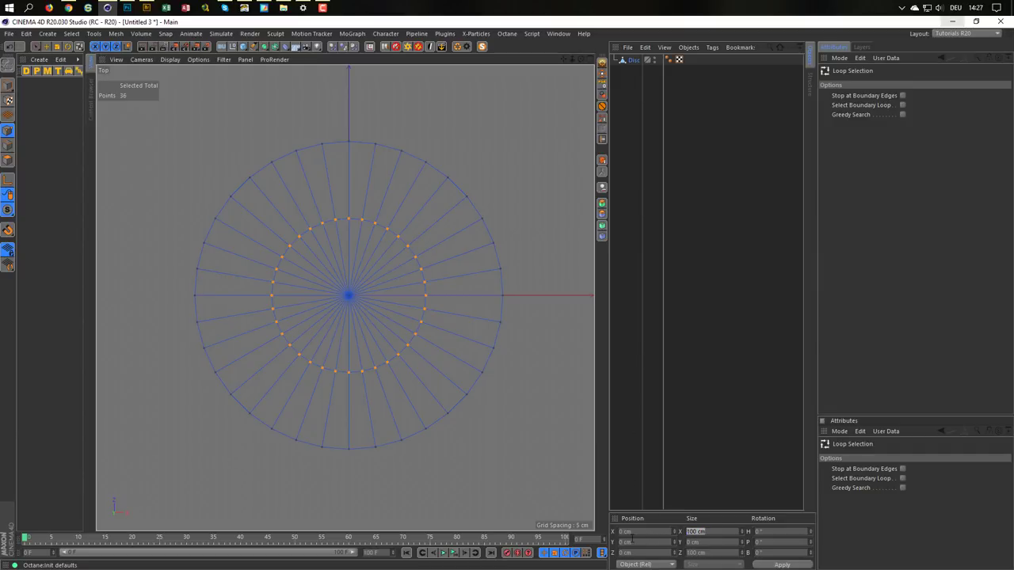
pyautogui.write('80')
pyautogui.press('Tab')
pyautogui.write('60')
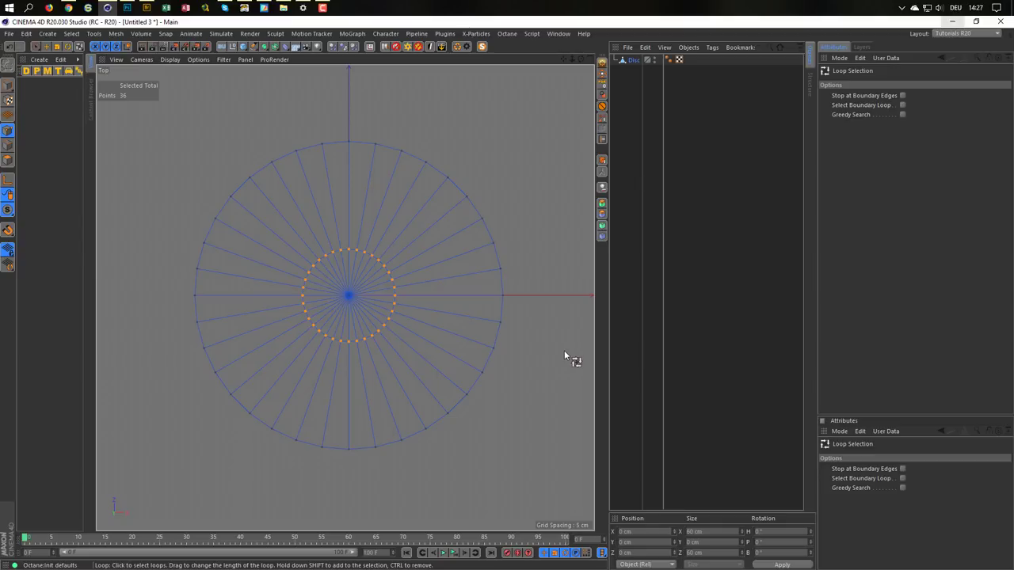
pyautogui.write('9')
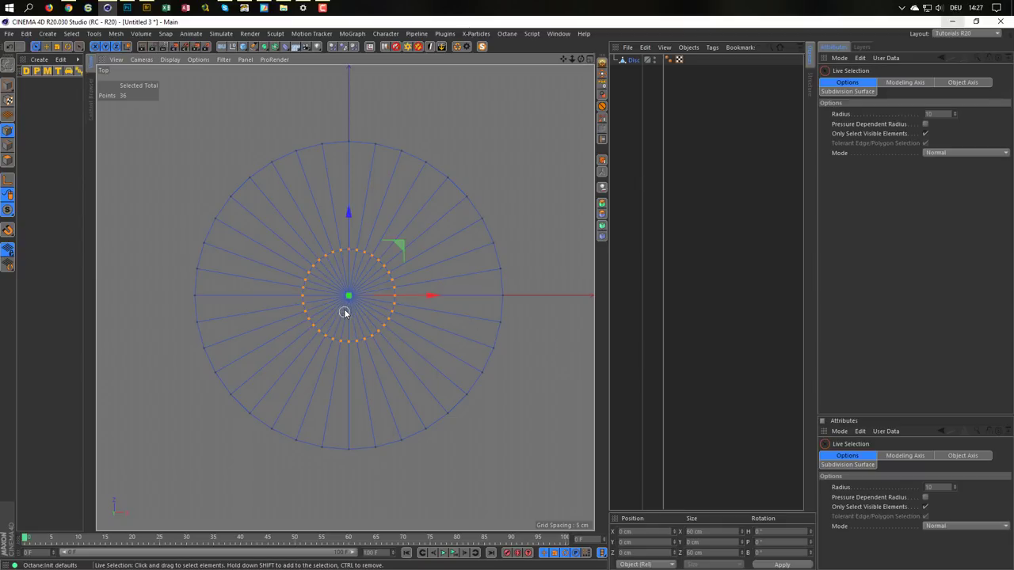
# - Move the inner ring and centre point upward, then delete the centre point to open an off-centre hole
pyautogui.keyDown('shift'); pyautogui.click(349, 296); pyautogui.keyUp('shift')
pyautogui.moveTo(349, 212); pyautogui.dragTo(355, 143)
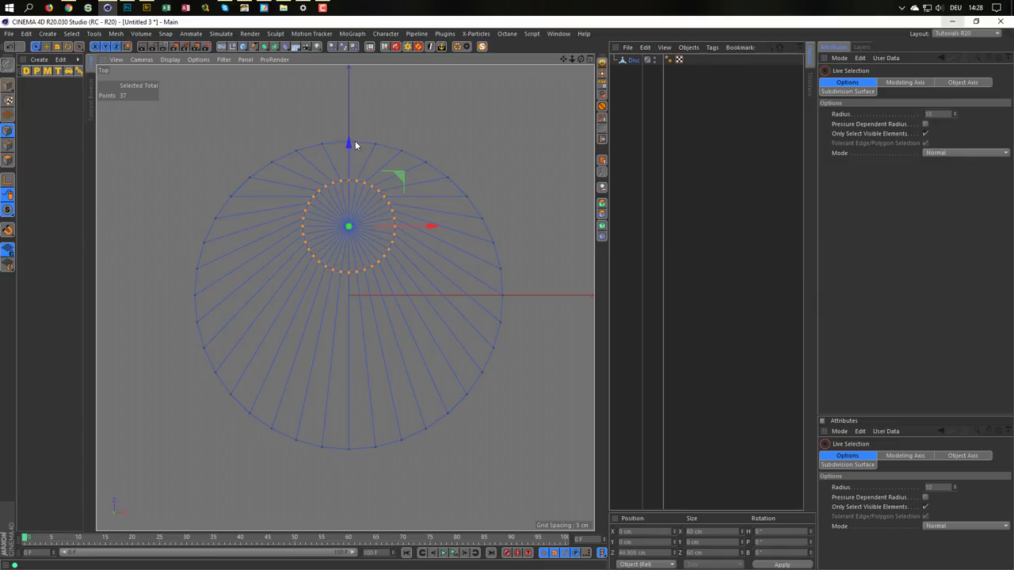
pyautogui.click(330, 214)
pyautogui.click(352, 233)
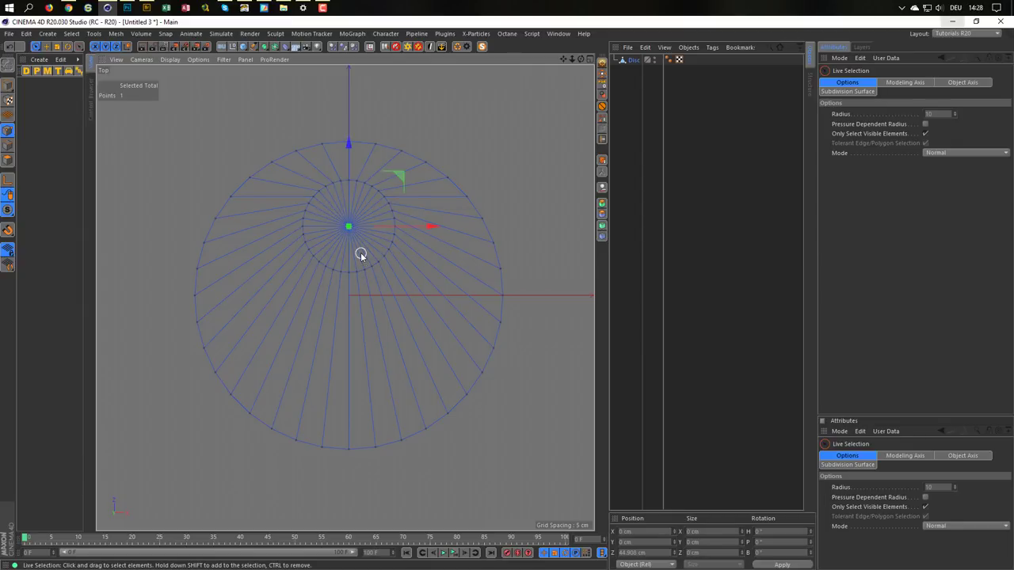
pyautogui.press('Delete')
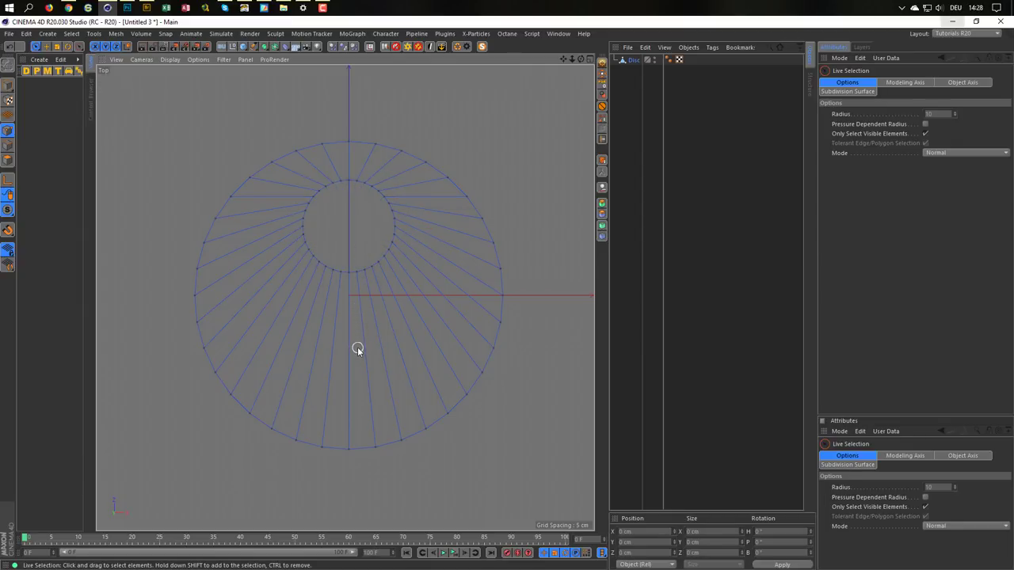
pyautogui.scroll(-2, 353, 351)
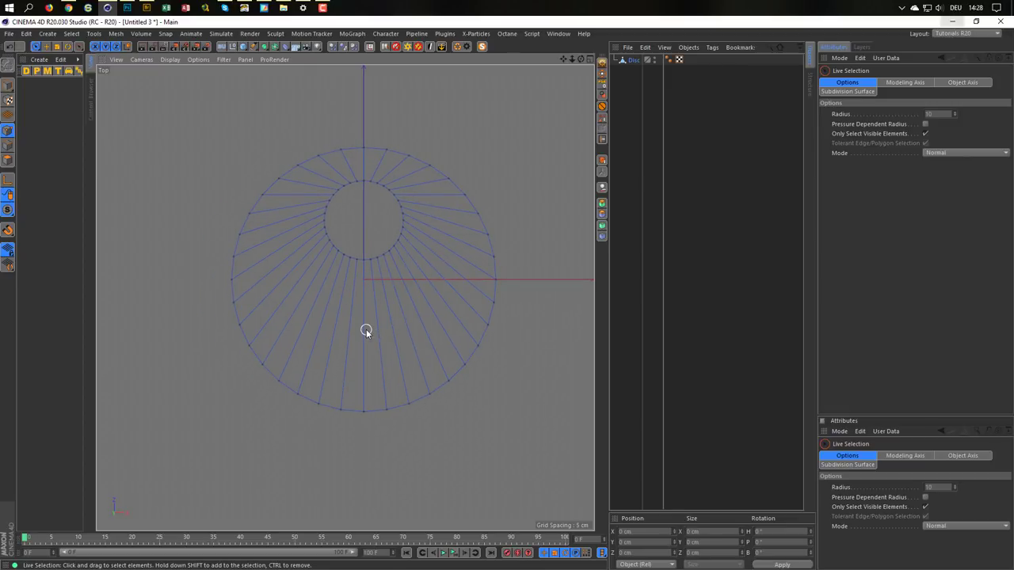
# - Inner-extrude all 36 disc polygons to add an inset loop along the rim and hole
pyautogui.click(8, 160)
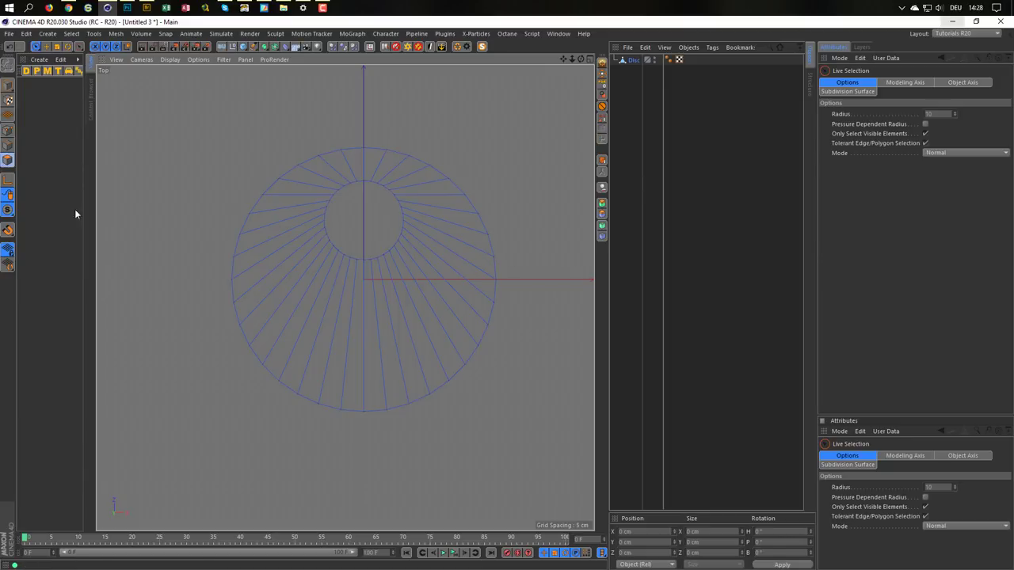
pyautogui.click(269, 262)
pyautogui.moveTo(268, 262)
pyautogui.mouseDown()
pyautogui.moveTo(412, 305)
pyautogui.moveTo(401, 187)
pyautogui.moveTo(328, 166)
pyautogui.moveTo(301, 293)
pyautogui.mouseUp()
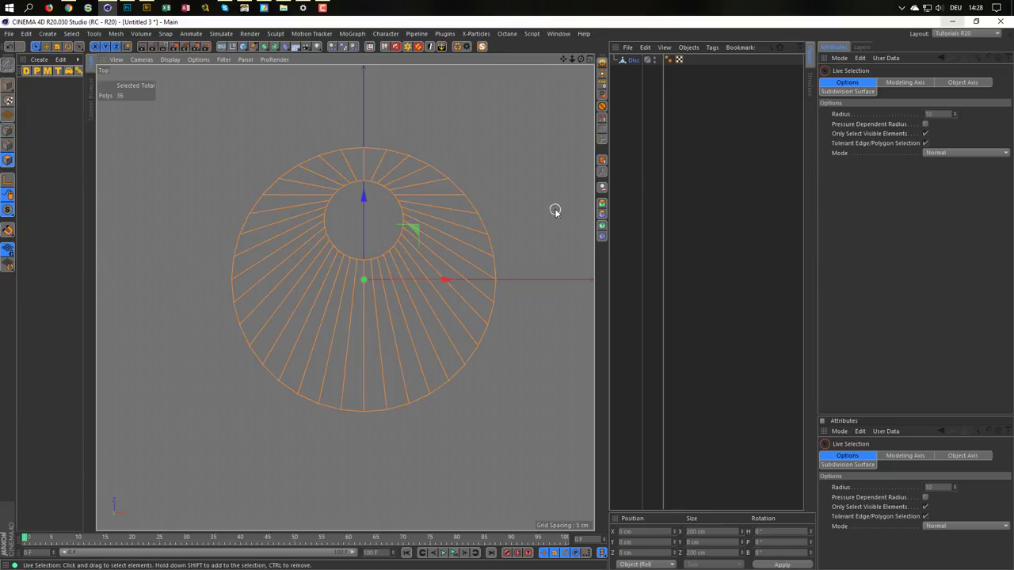
pyautogui.press('i')
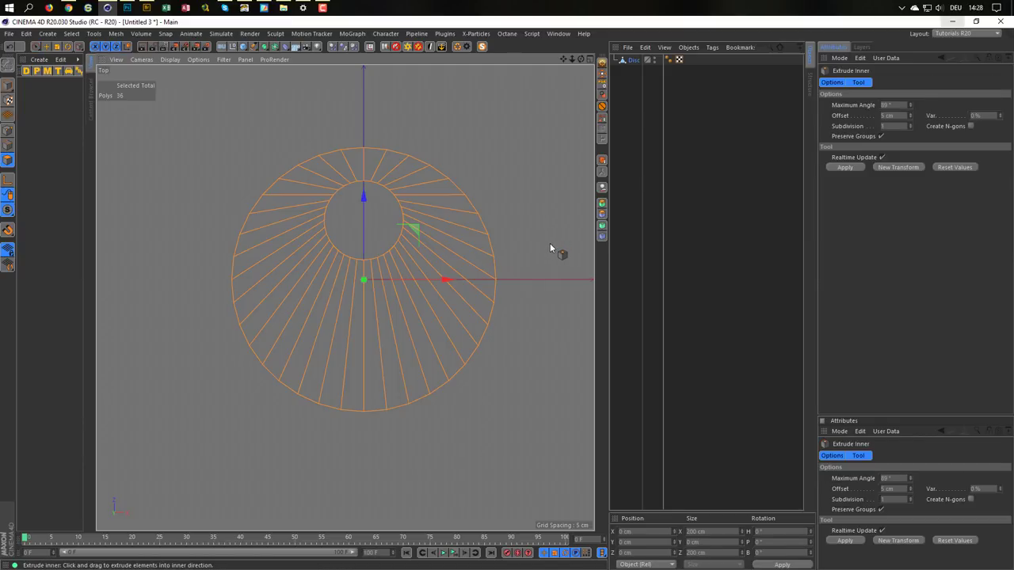
pyautogui.moveTo(550, 244); pyautogui.dragTo(554, 244)
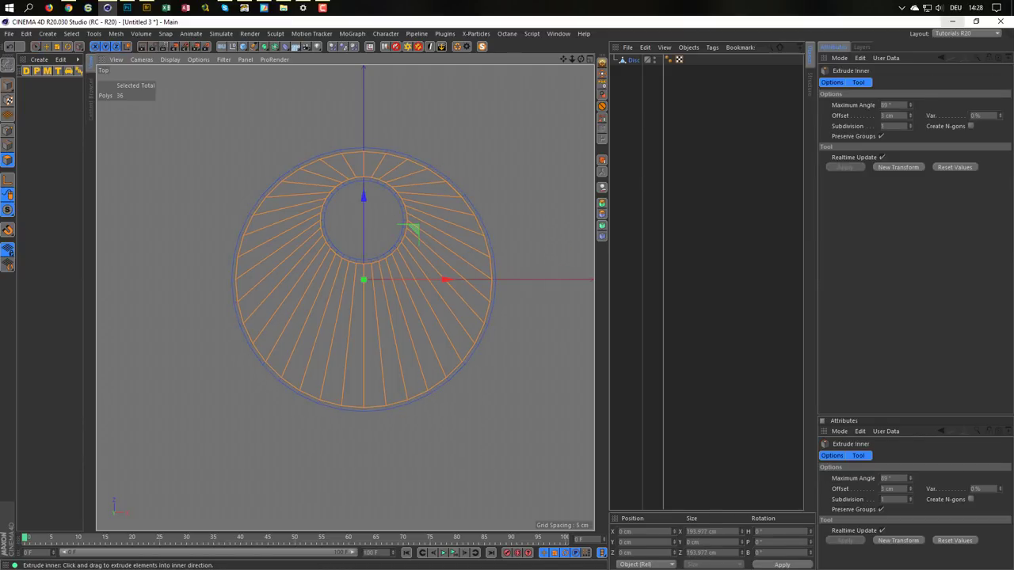
pyautogui.scroll(2, 507, 297)
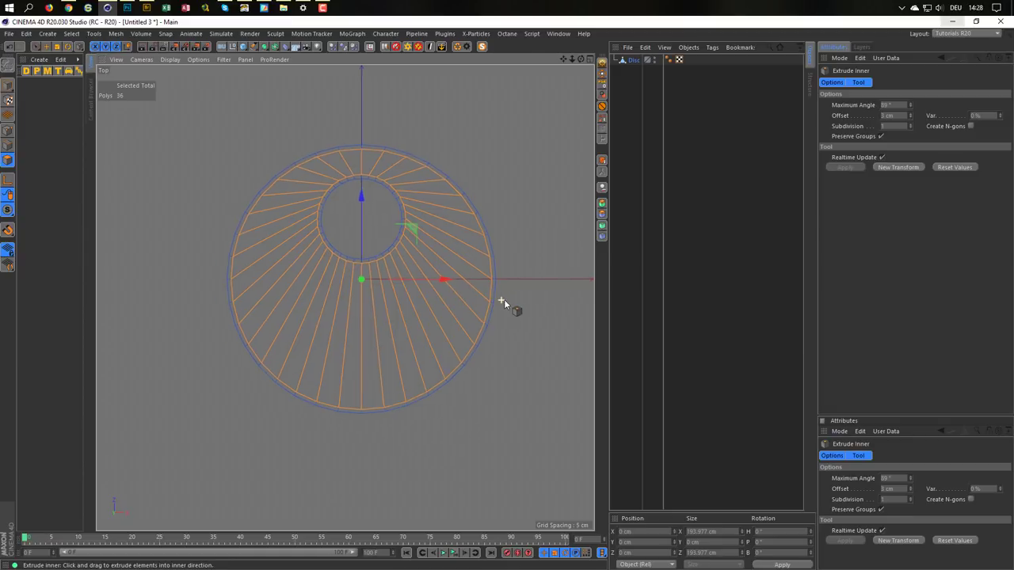
pyautogui.keyDown('alt'); pyautogui.moveTo(505, 300); pyautogui.dragTo(512, 285, button='middle'); pyautogui.keyUp('alt')
pyautogui.scroll(-1, 512, 282)
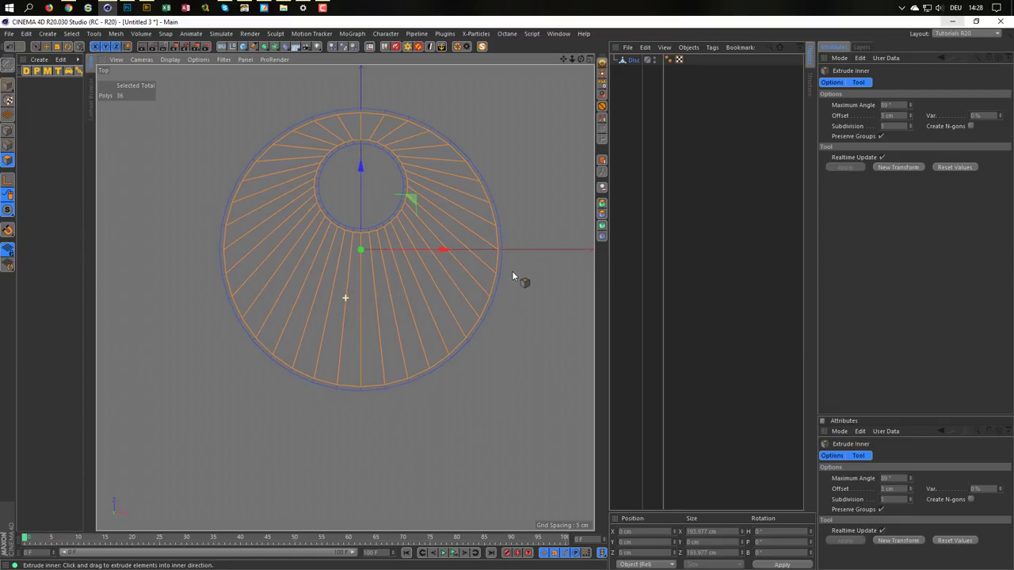
pyautogui.scroll(-1, 491, 294)
pyautogui.scroll(-1, 468, 259)
pyautogui.scroll(1, 468, 264)
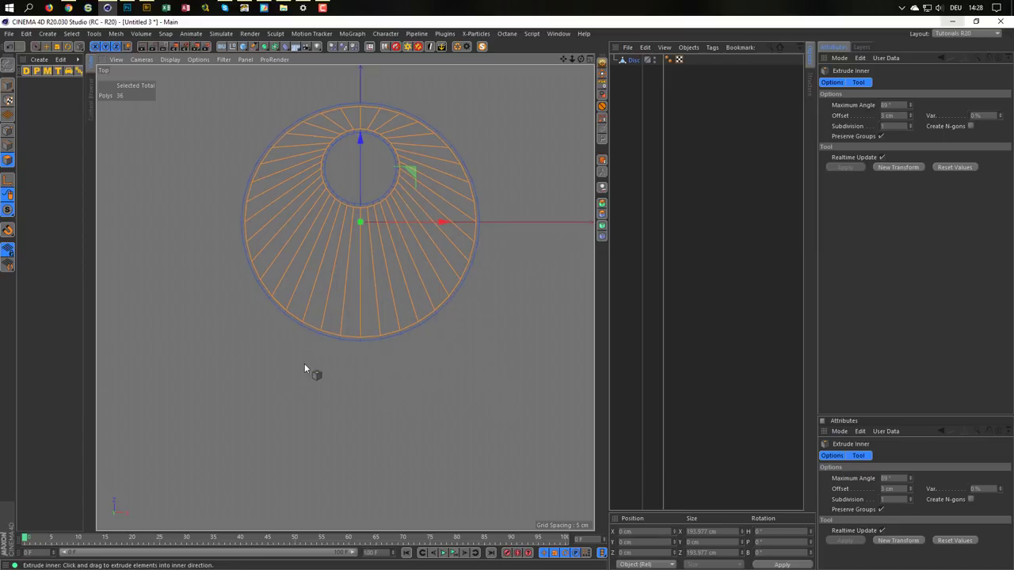
# - Select the row of edges along the bottom of the disc rim
pyautogui.click(8, 145)
pyautogui.press('space')
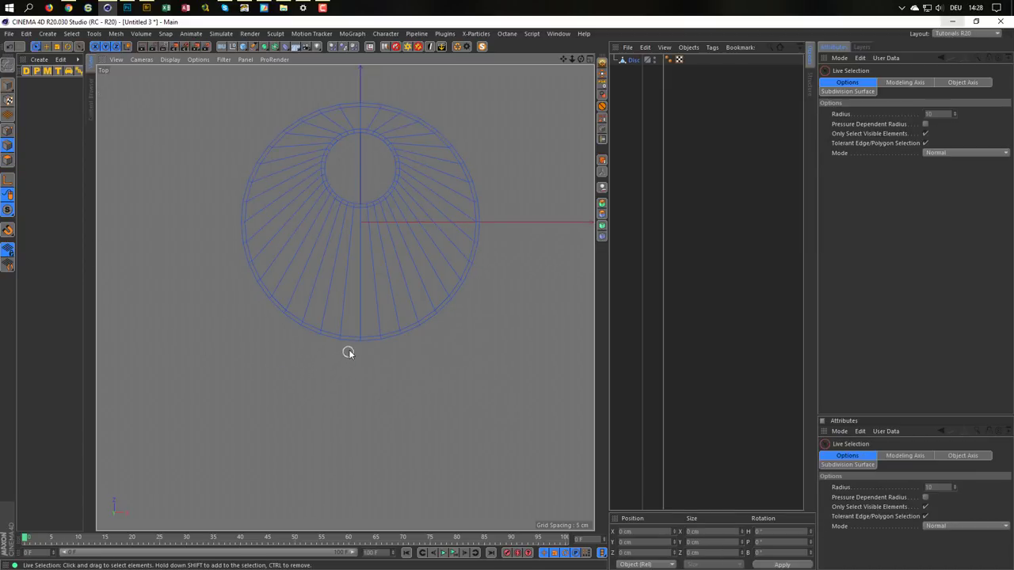
pyautogui.click(349, 344)
pyautogui.moveTo(347, 350); pyautogui.dragTo(306, 331)
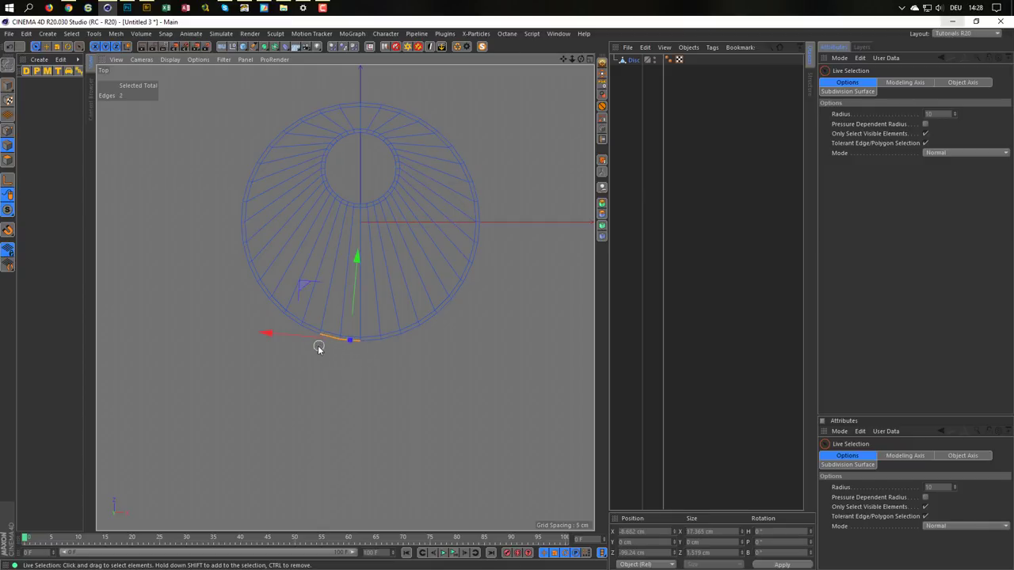
pyautogui.moveTo(366, 354)
pyautogui.mouseDown()
pyautogui.moveTo(410, 334)
pyautogui.moveTo(417, 353)
pyautogui.mouseUp()
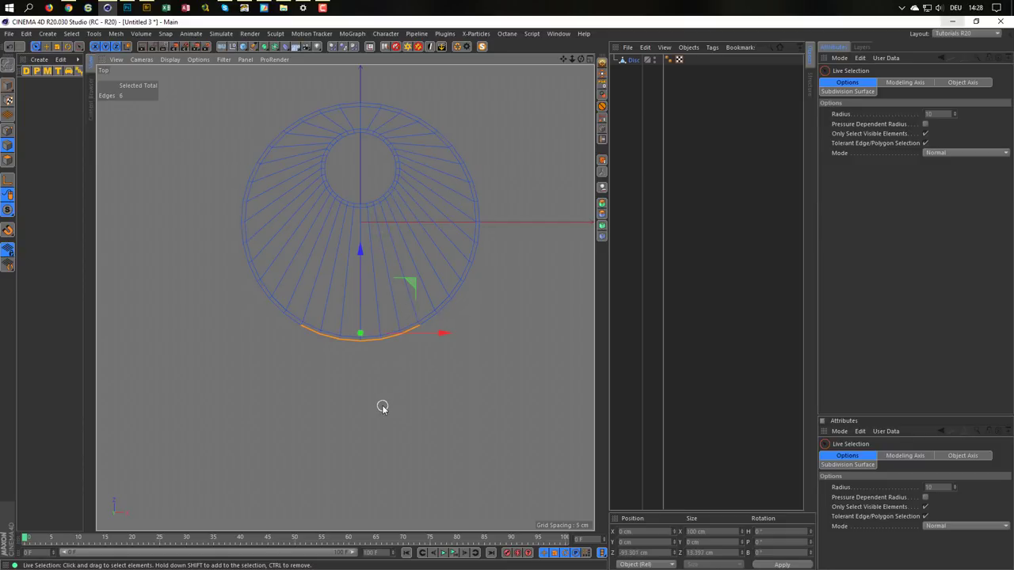
pyautogui.moveTo(384, 355); pyautogui.dragTo(398, 324, button='middle')
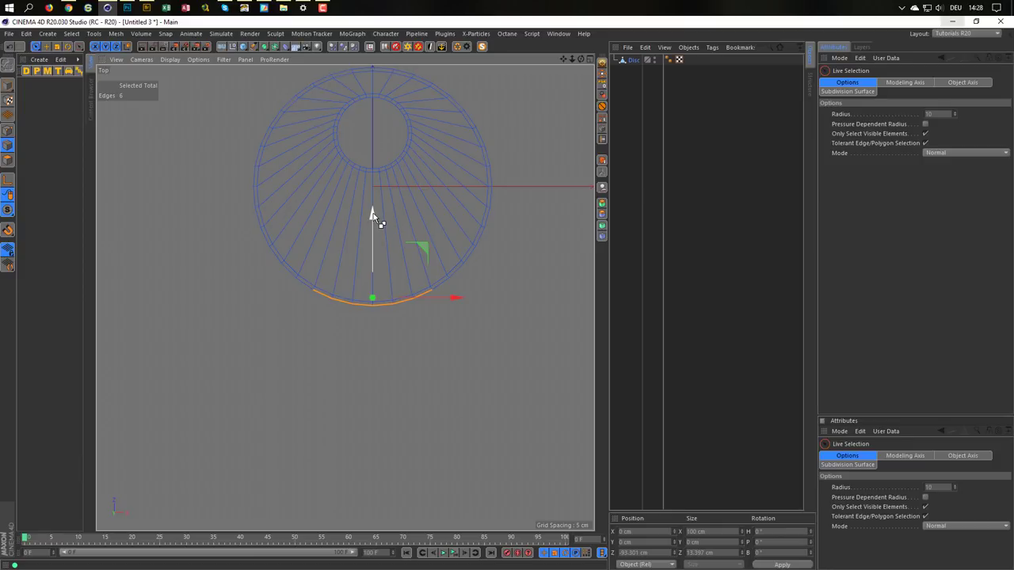
# - Pull the bottom edges down to form the stem, then deselect the two outer edges
pyautogui.moveTo(373, 213); pyautogui.dragTo(369, 232)
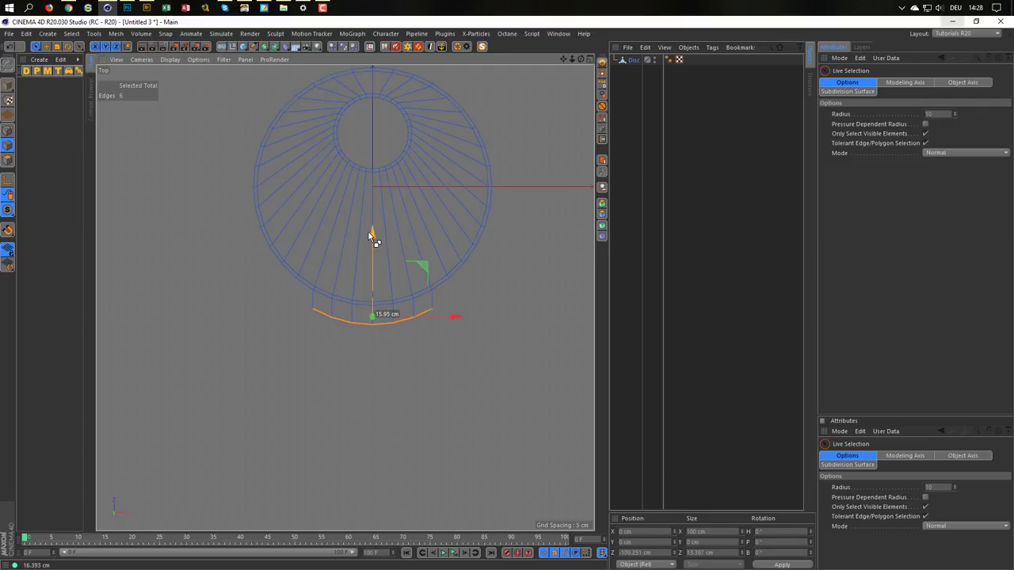
pyautogui.moveTo(369, 232); pyautogui.dragTo(367, 231)
pyautogui.moveTo(374, 234); pyautogui.dragTo(371, 293)
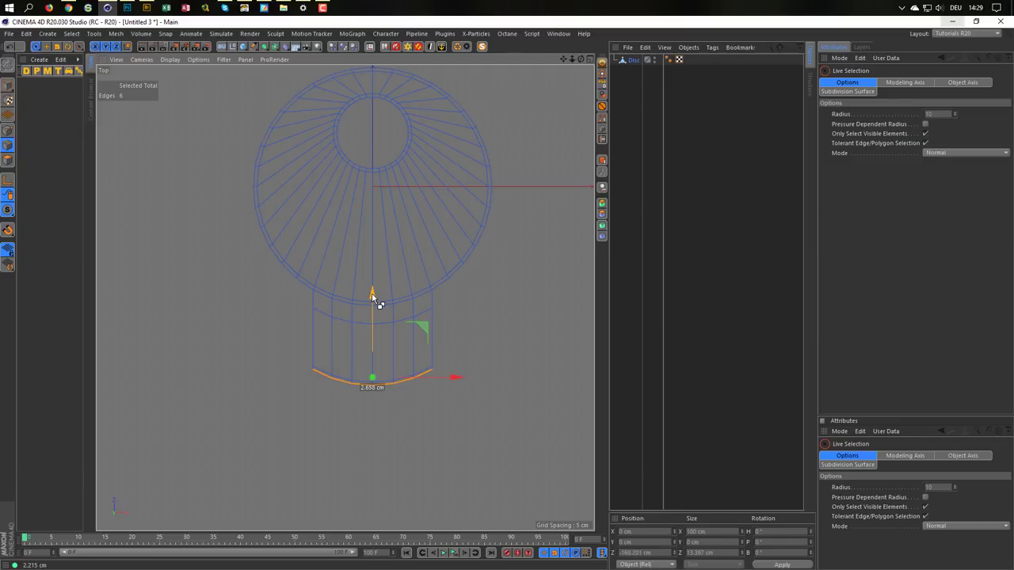
pyautogui.moveTo(372, 293); pyautogui.dragTo(371, 293)
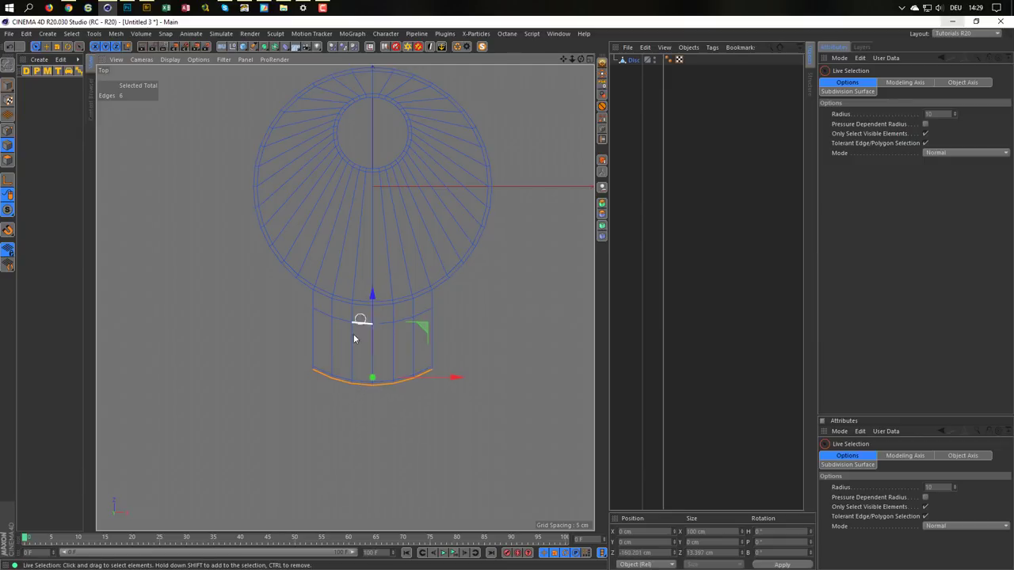
pyautogui.keyDown('ctrl'); pyautogui.click(317, 377); pyautogui.keyUp('ctrl')
pyautogui.keyDown('ctrl'); pyautogui.click(428, 378); pyautogui.keyUp('ctrl')
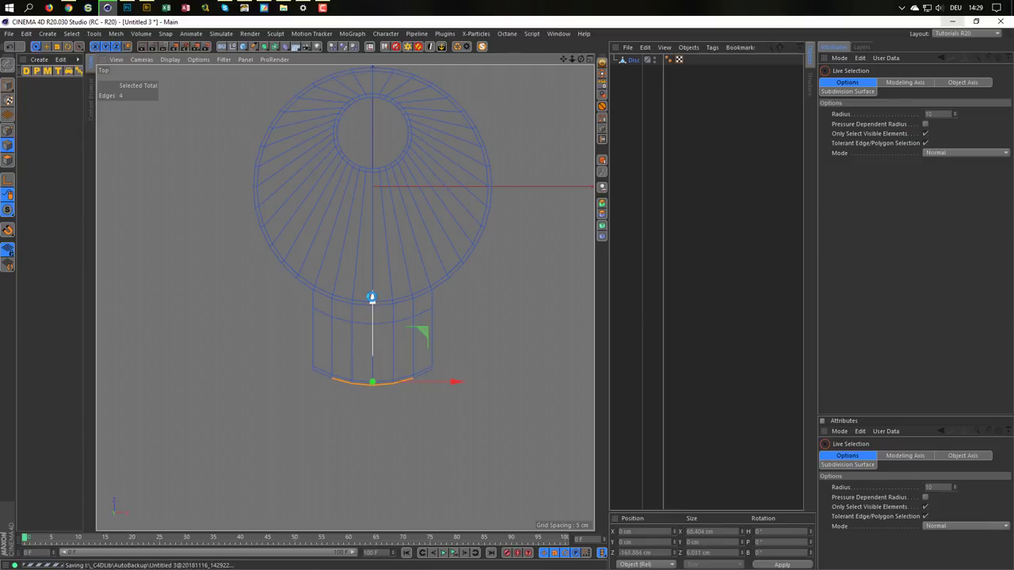
# - Extrude the four middle bottom edges downward into a narrower shaft
pyautogui.moveTo(372, 297); pyautogui.dragTo(357, 401)
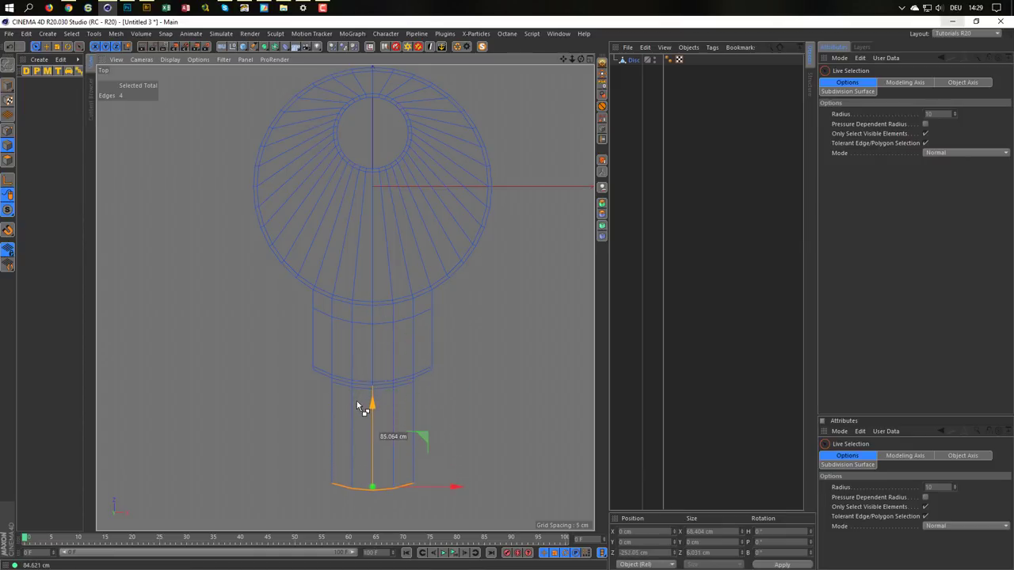
pyautogui.scroll(4, 373, 389)
pyautogui.scroll(1, 348, 392)
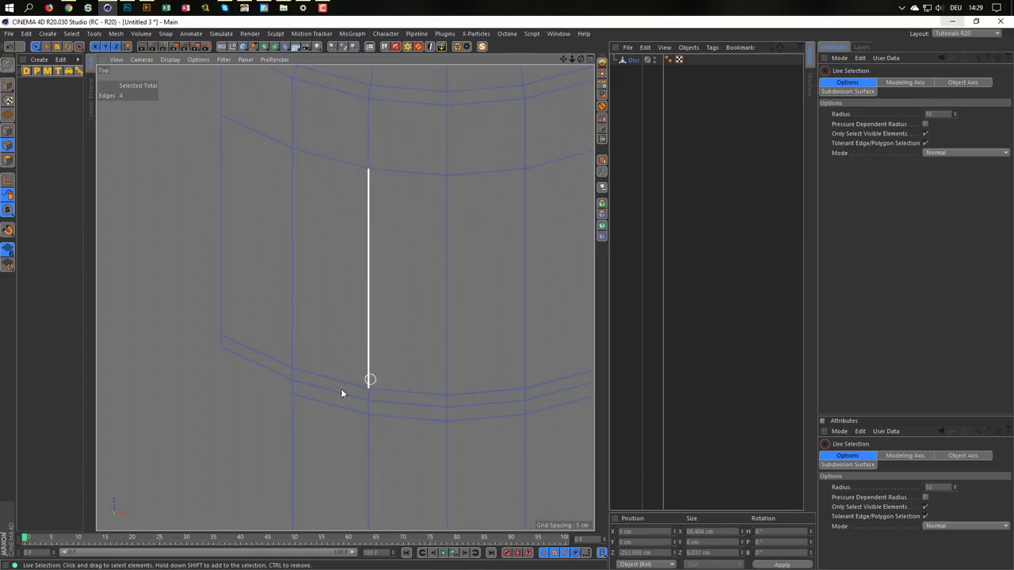
pyautogui.scroll(1, 295, 376)
pyautogui.scroll(1, 304, 378)
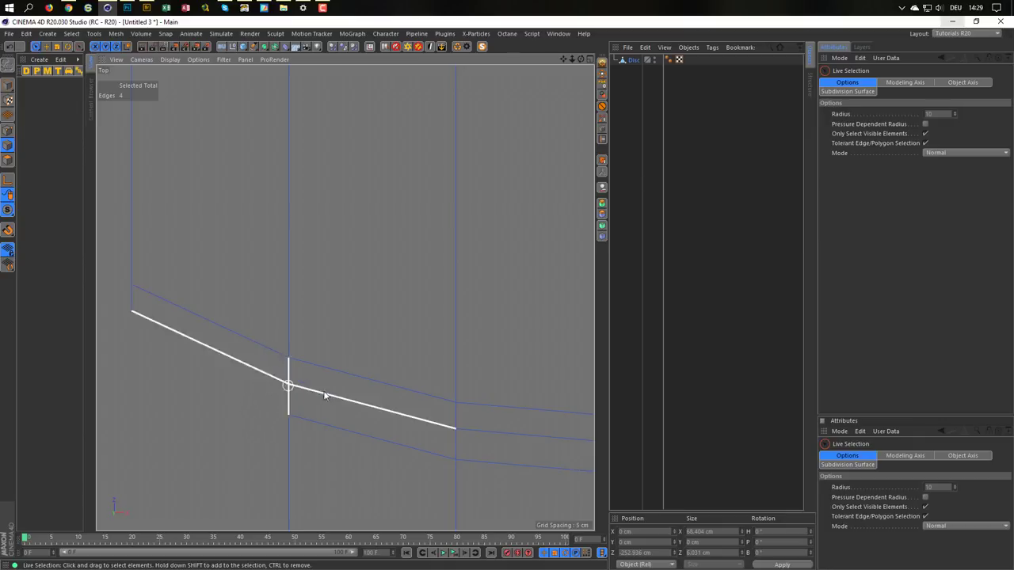
# - Check the shaft against the key reference photo in the browser
pyautogui.scroll(-5, 368, 396)
pyautogui.scroll(-3, 365, 406)
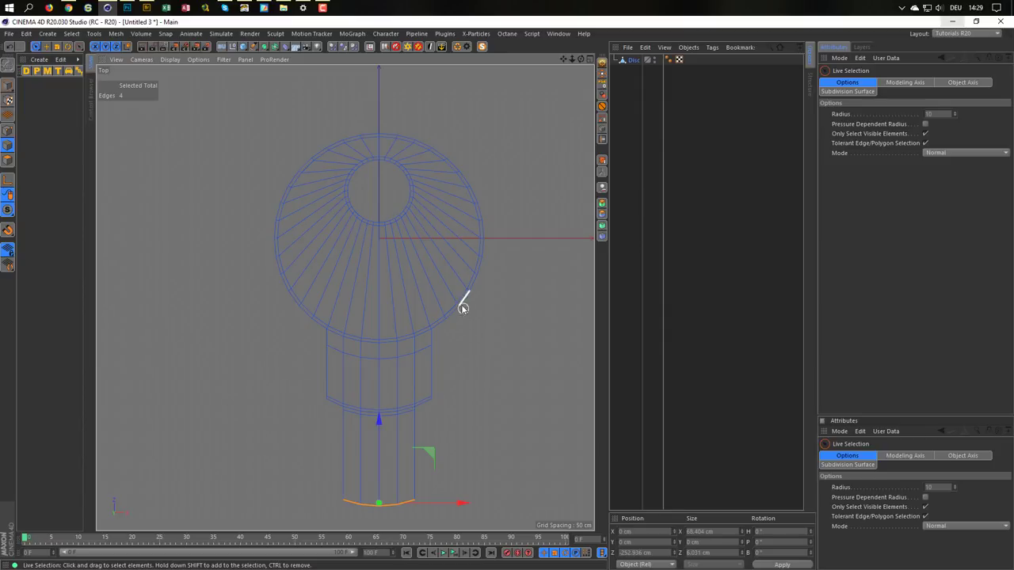
pyautogui.scroll(3, 405, 283)
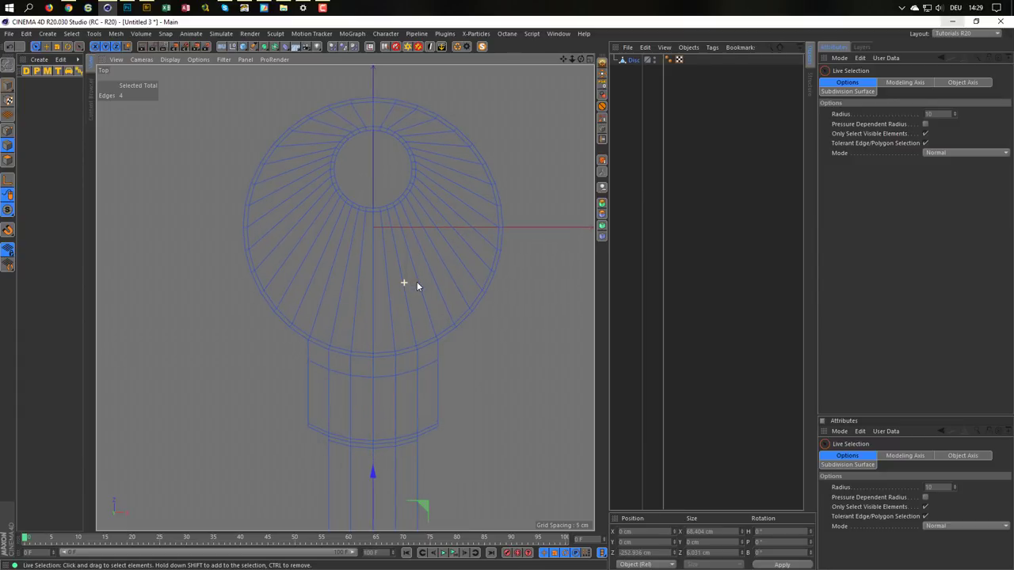
pyautogui.click(68, 7)
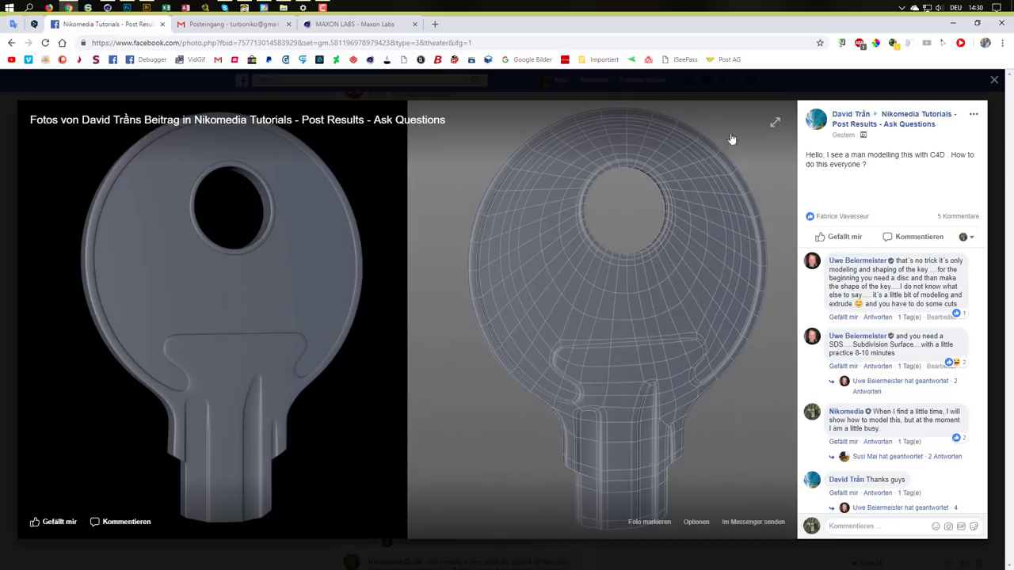
pyautogui.hotkey('alt', 'Tab')
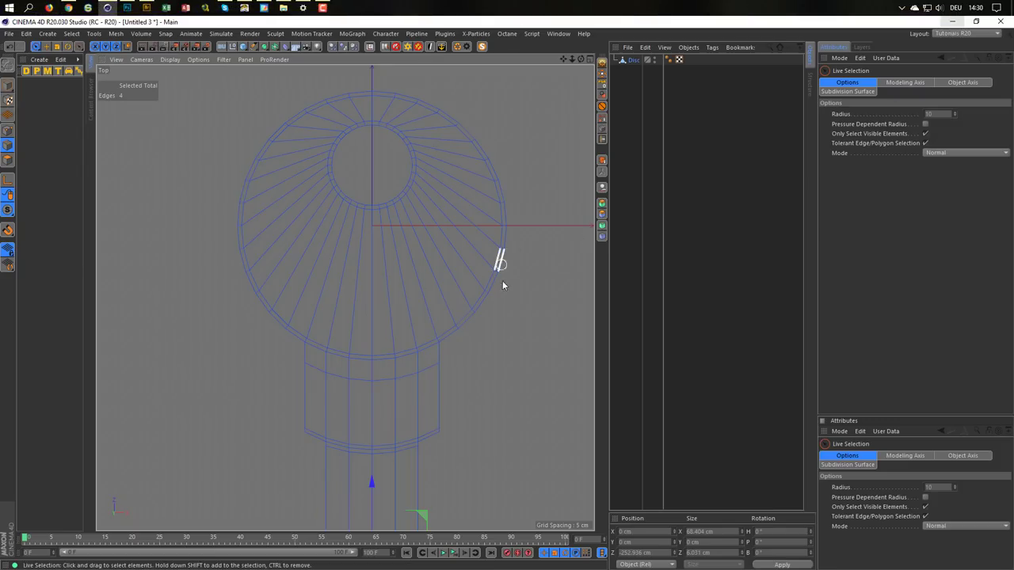
# - Cut a new edge loop around the disc and slide it close to the hole
pyautogui.press('k')
pyautogui.press('l')
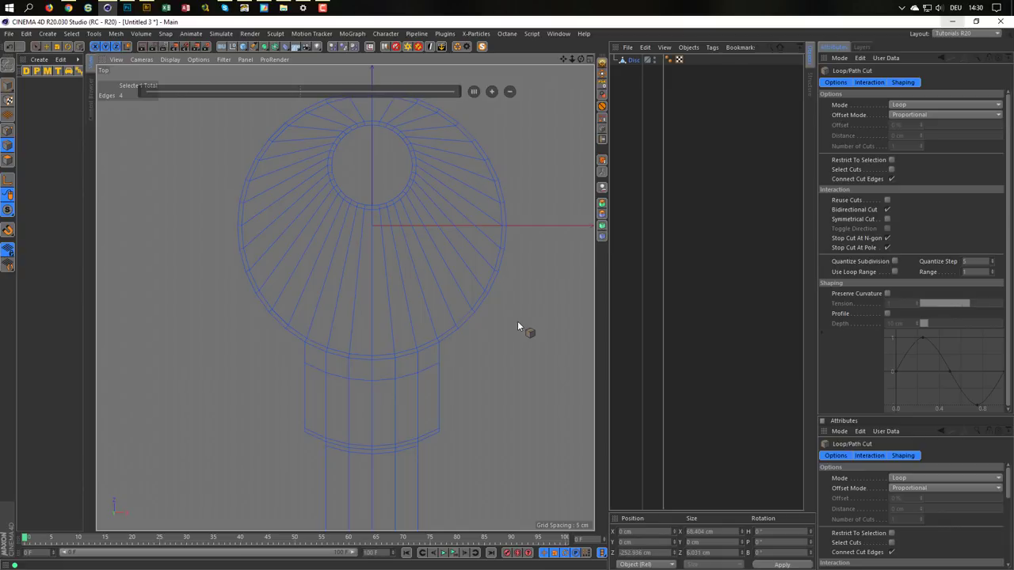
pyautogui.click(332, 337)
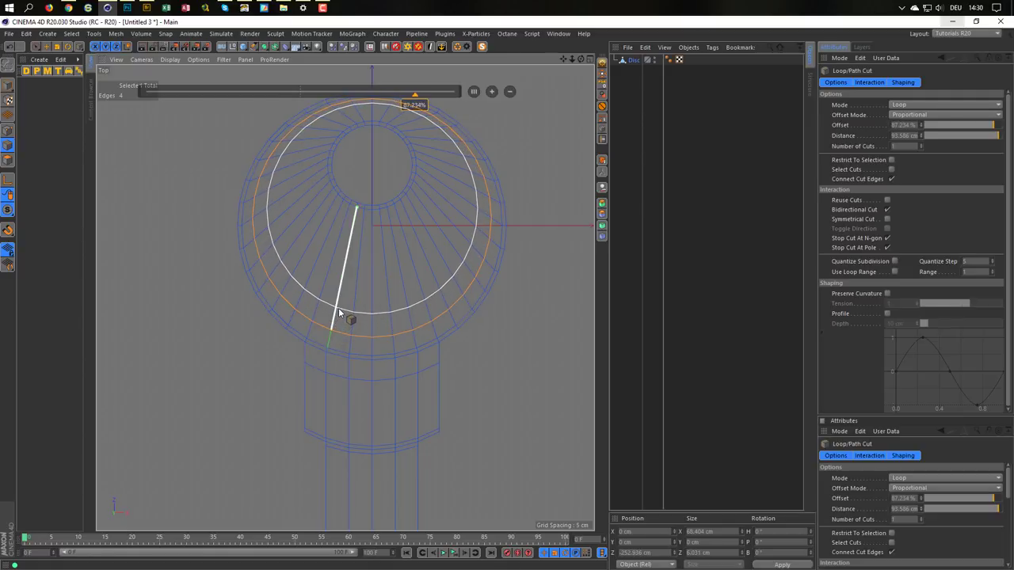
pyautogui.click(338, 311)
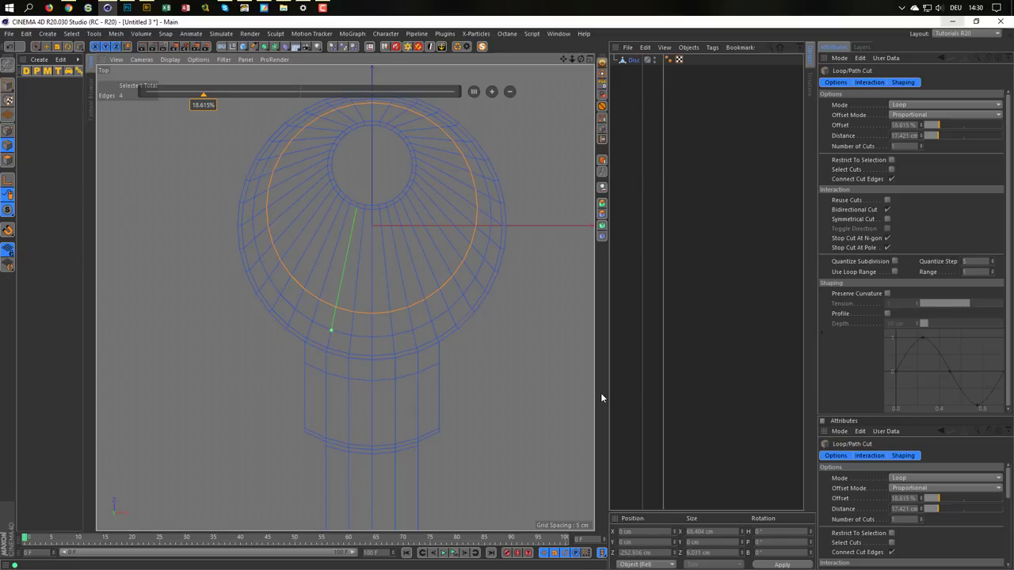
pyautogui.press('u')
pyautogui.press('m')
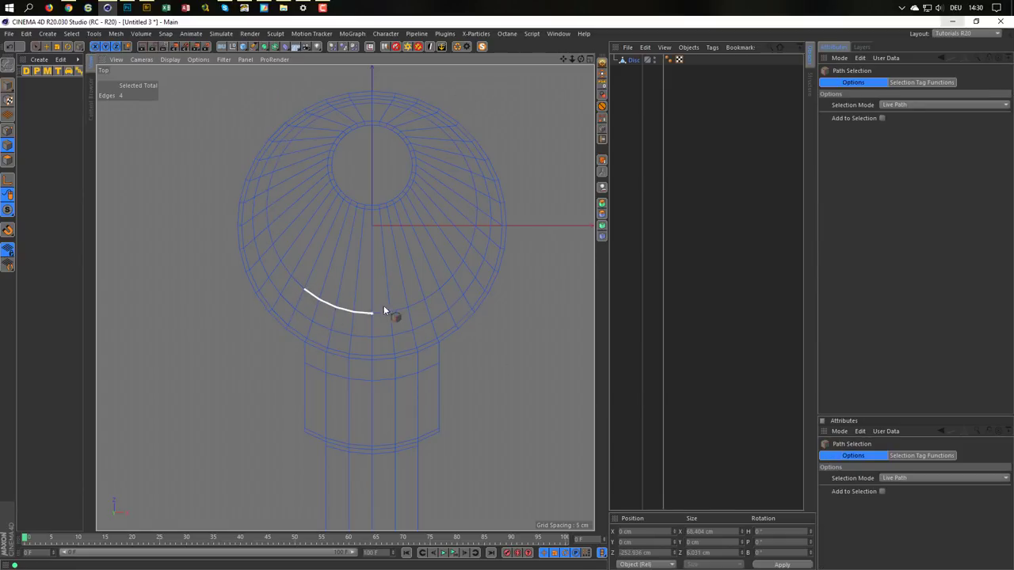
# - Flatten the new loop's lower arc into a straight line and raise it about 10.2 cm
pyautogui.moveTo(441, 290); pyautogui.dragTo(441, 290)
pyautogui.press('t')
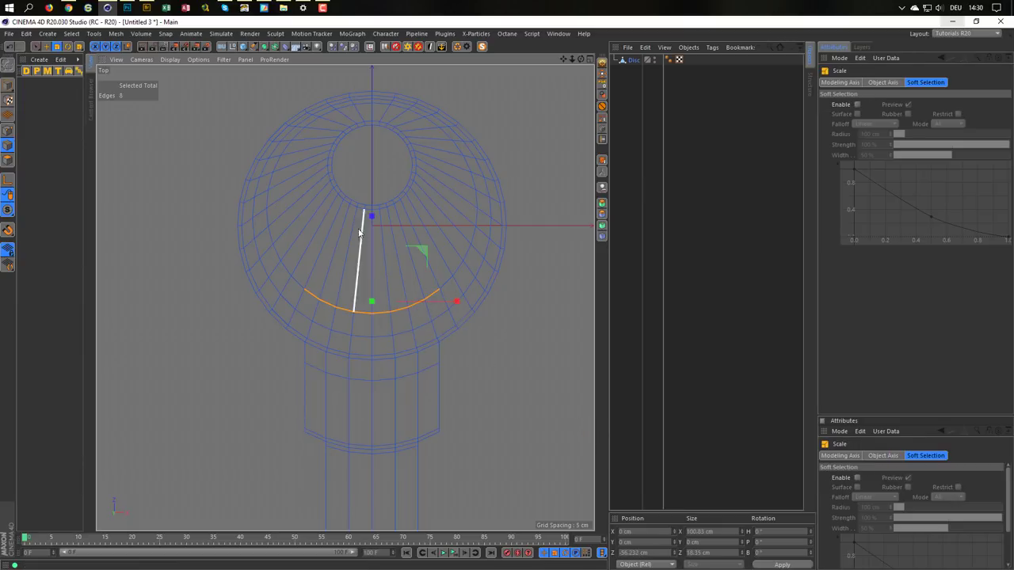
pyautogui.moveTo(371, 218); pyautogui.dragTo(372, 300)
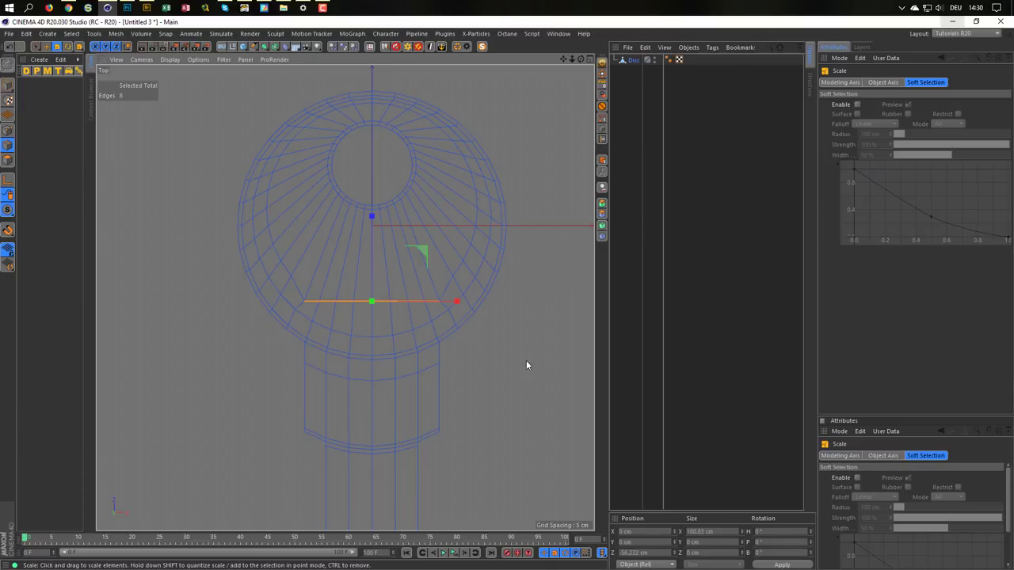
pyautogui.press('e')
pyautogui.moveTo(372, 218); pyautogui.dragTo(381, 205)
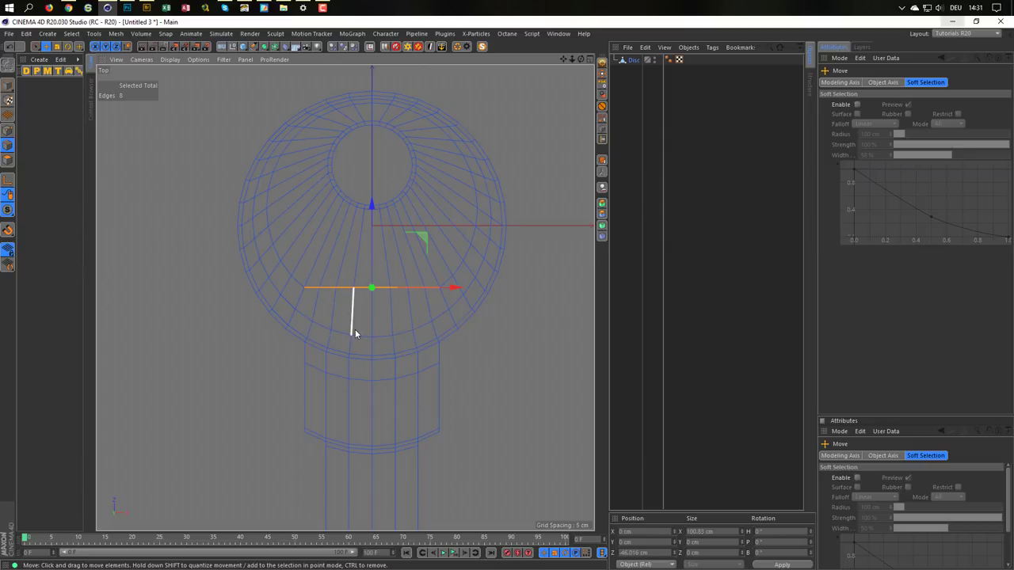
# - Flatten the lower ring's arc into a straight line and raise it slightly to form a shoulder
pyautogui.click(322, 328)
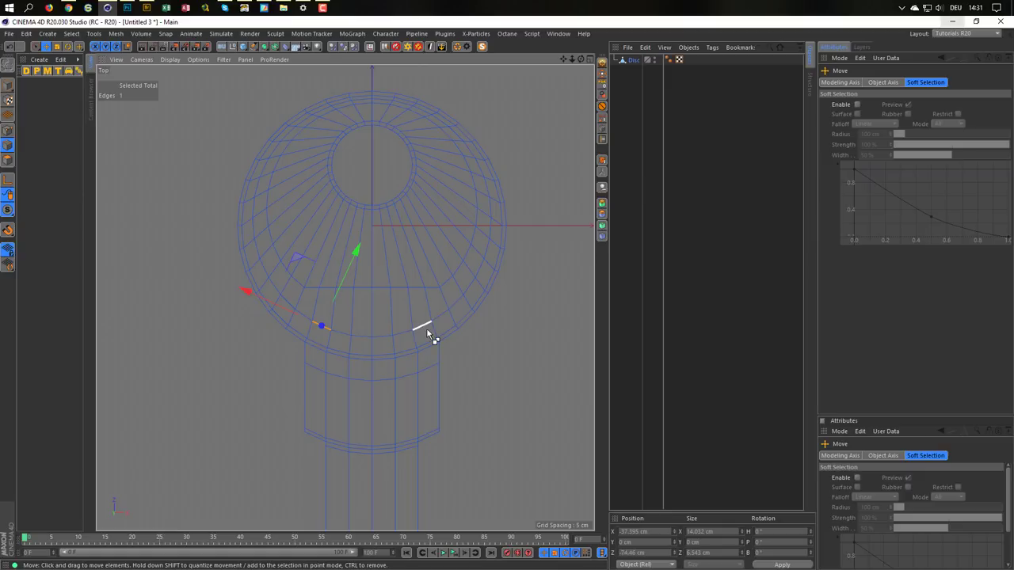
pyautogui.doubleClick(422, 329)
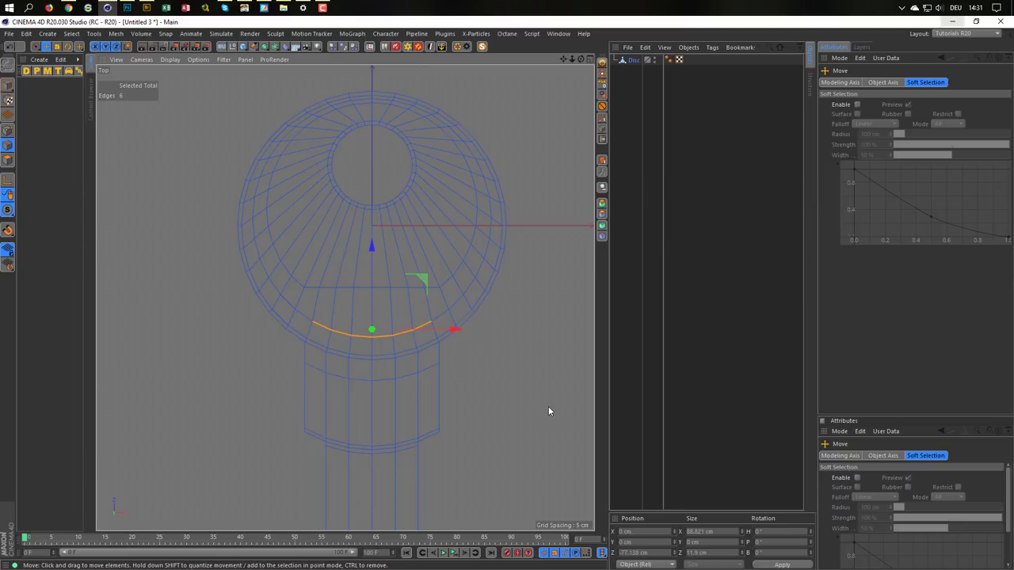
pyautogui.press('t')
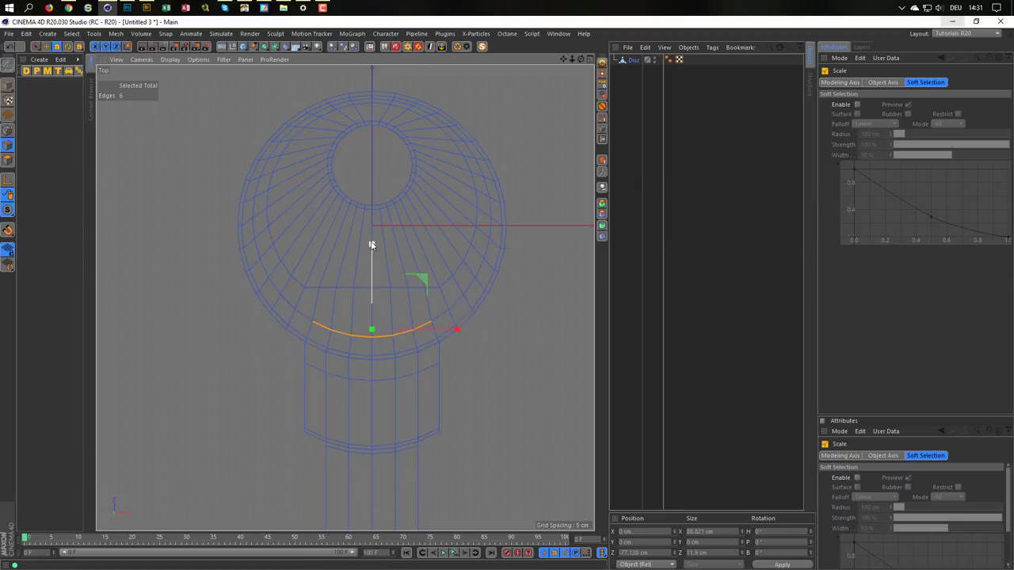
pyautogui.moveTo(371, 245); pyautogui.dragTo(373, 332)
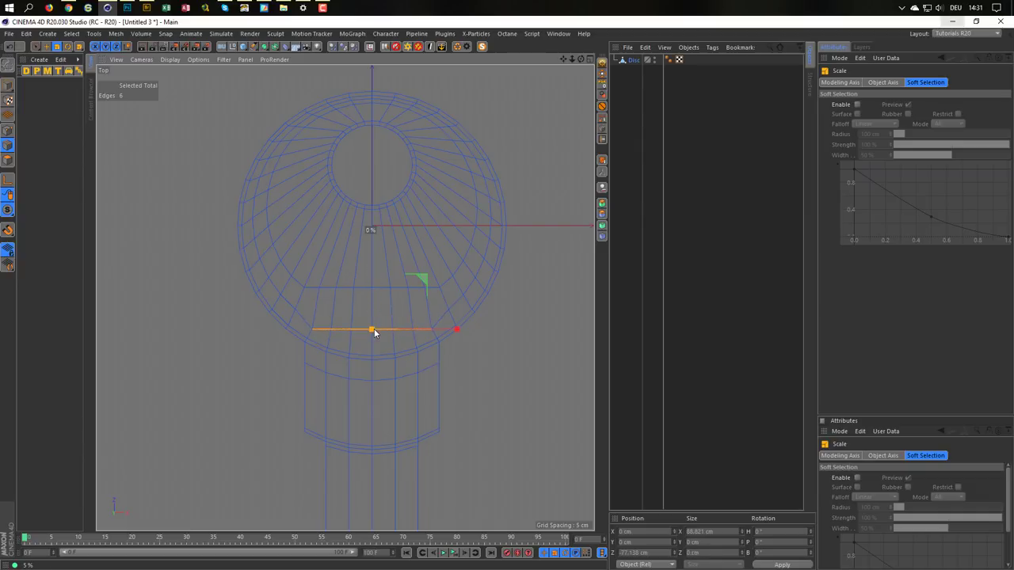
pyautogui.press('e')
pyautogui.moveTo(371, 247); pyautogui.dragTo(375, 235)
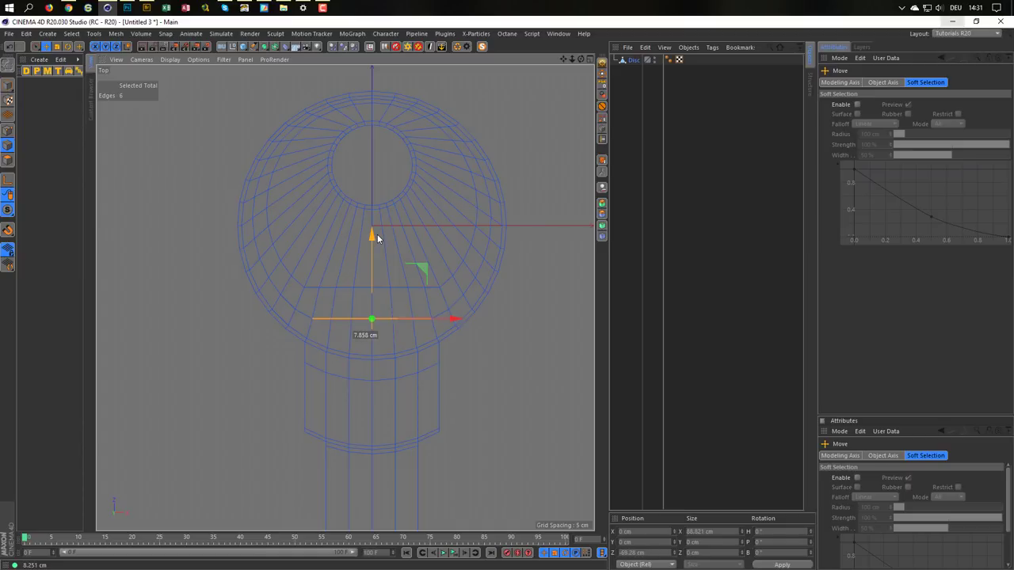
pyautogui.moveTo(377, 234); pyautogui.dragTo(377, 234)
# - Inspect the flattened shoulder and compare it with the key reference photo
pyautogui.scroll(1, 400, 323)
pyautogui.scroll(1, 393, 315)
pyautogui.scroll(-1, 393, 316)
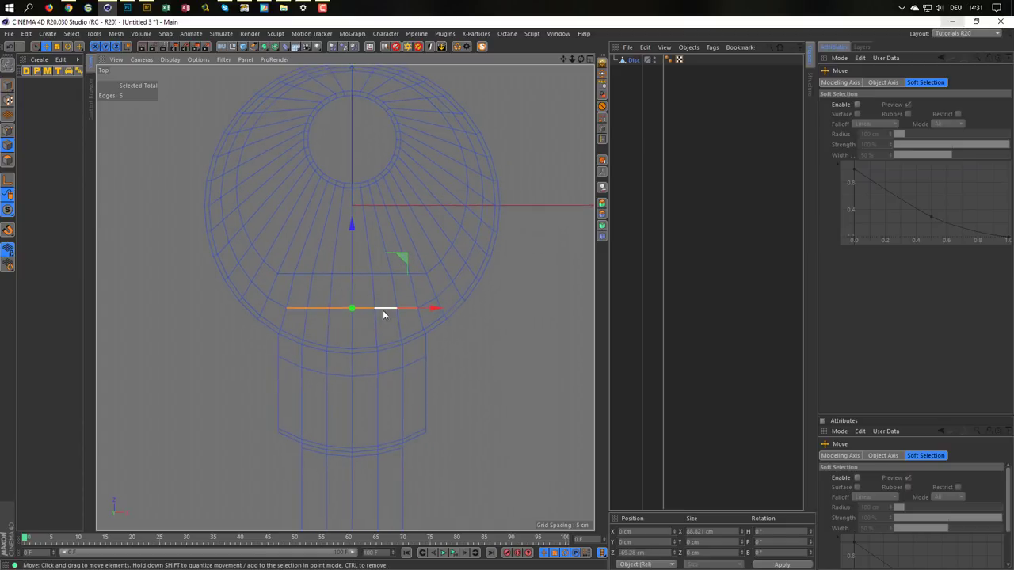
pyautogui.scroll(-1, 385, 309)
pyautogui.scroll(-1, 376, 319)
pyautogui.scroll(-1, 393, 315)
pyautogui.scroll(2, 393, 309)
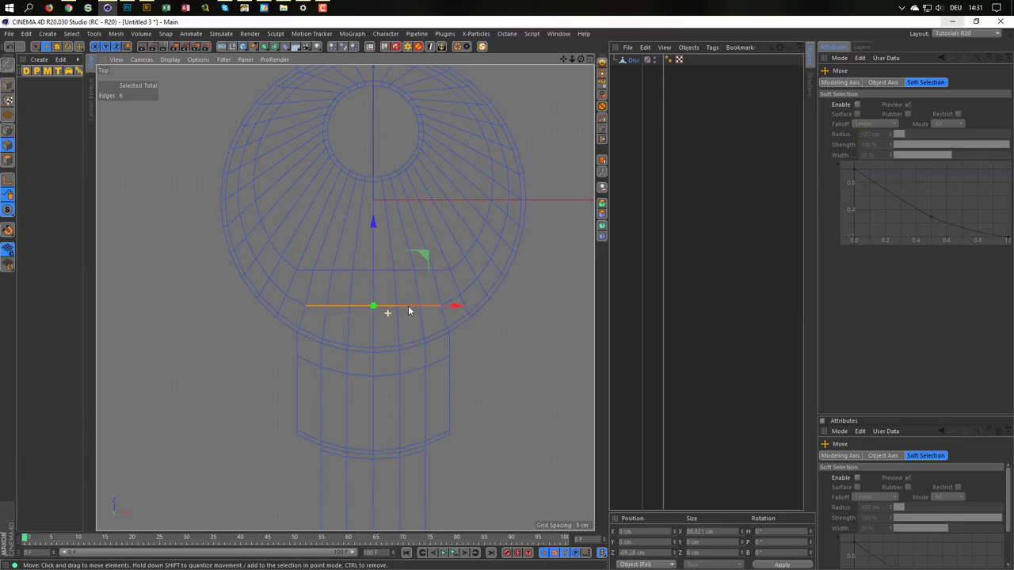
pyautogui.scroll(1, 385, 309)
pyautogui.scroll(1, 384, 306)
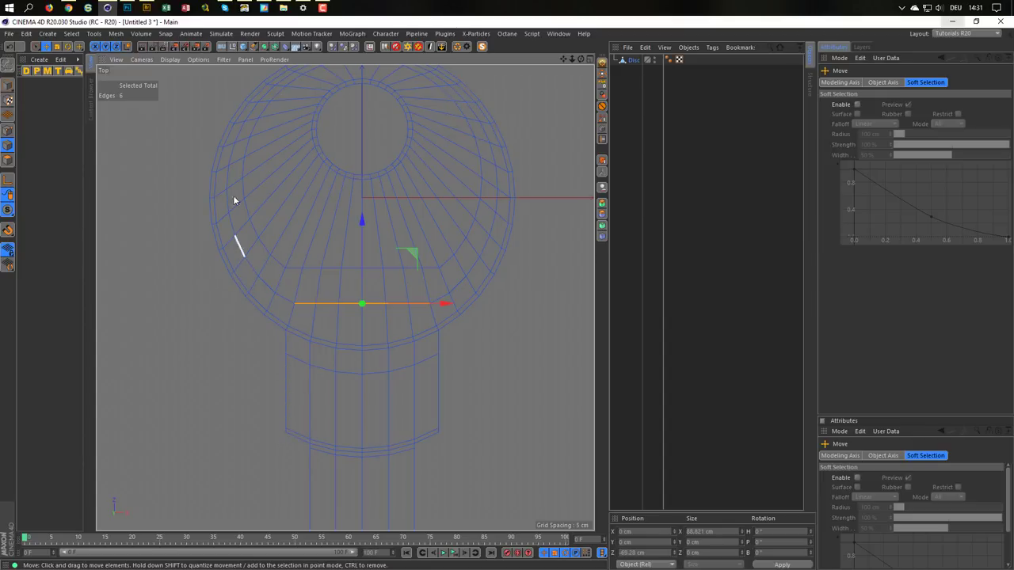
pyautogui.click(69, 8)
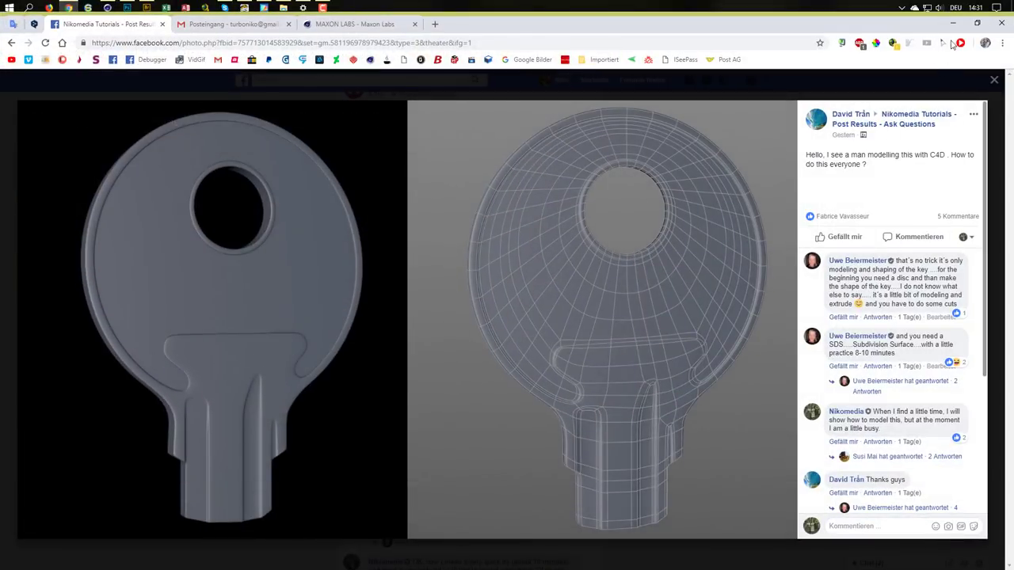
pyautogui.click(956, 25)
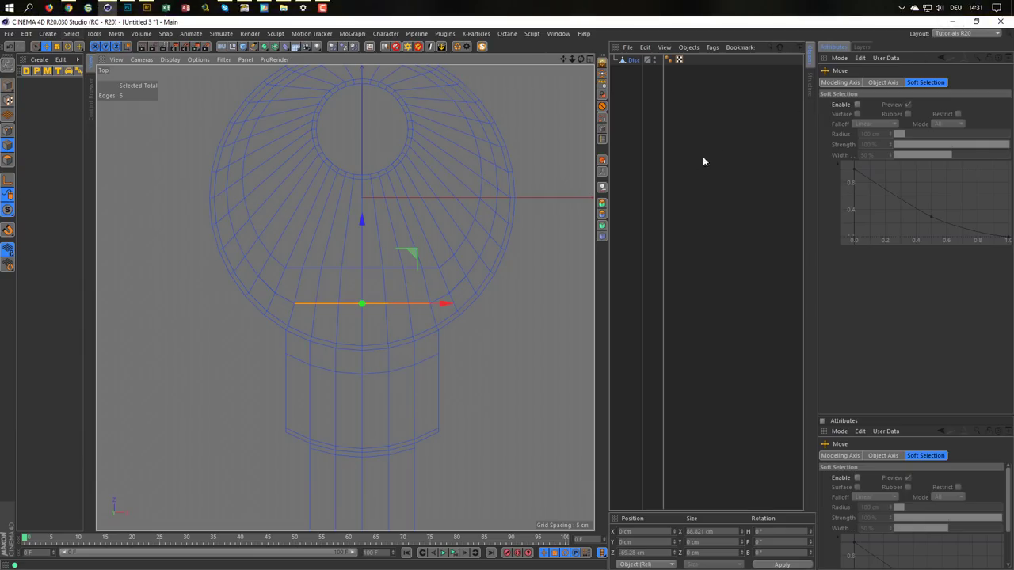
# - Select the lower shoulder band, plus the outer rim and hole rings via Loop Selection
pyautogui.click(8, 161)
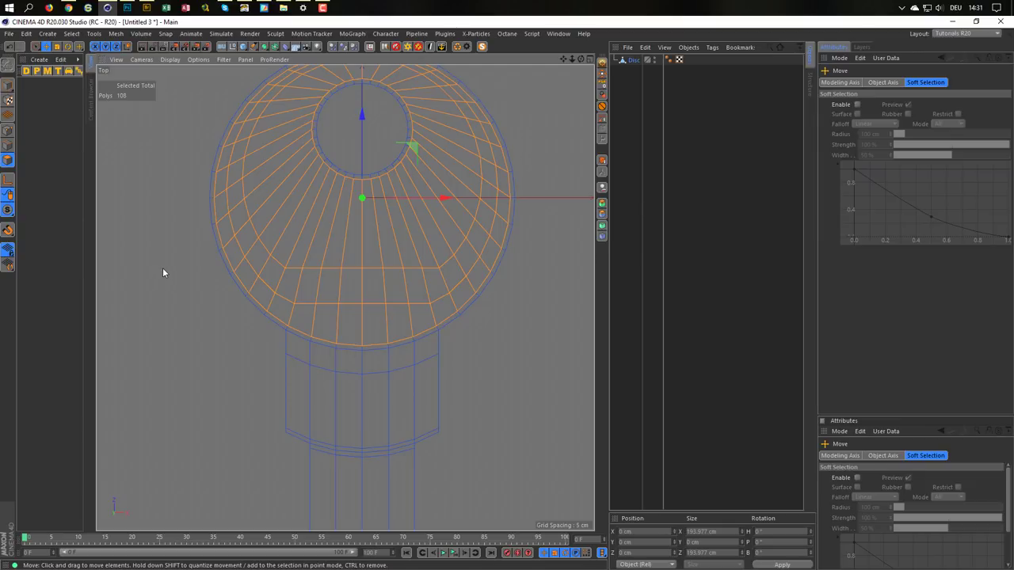
pyautogui.press('9')
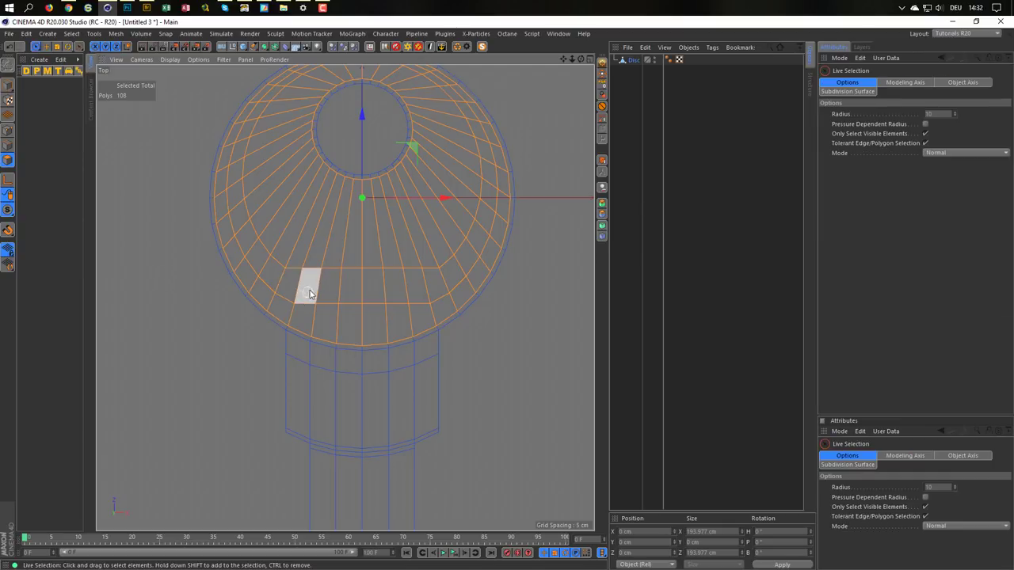
pyautogui.moveTo(305, 290)
pyautogui.mouseDown()
pyautogui.moveTo(328, 315)
pyautogui.moveTo(365, 320)
pyautogui.moveTo(369, 301)
pyautogui.moveTo(356, 293)
pyautogui.moveTo(430, 288)
pyautogui.mouseUp()
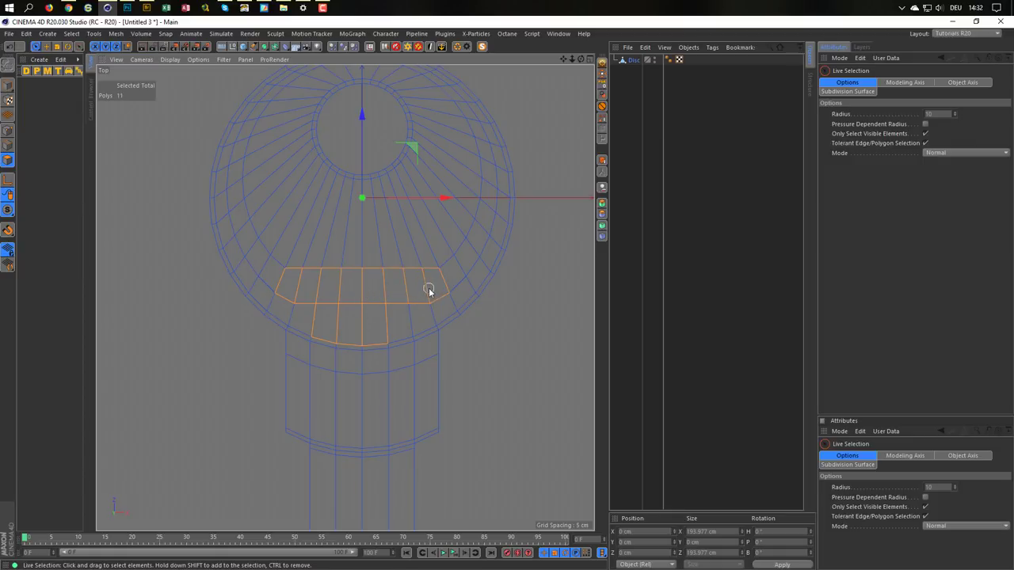
pyautogui.rightClick(391, 319)
pyautogui.click(386, 333)
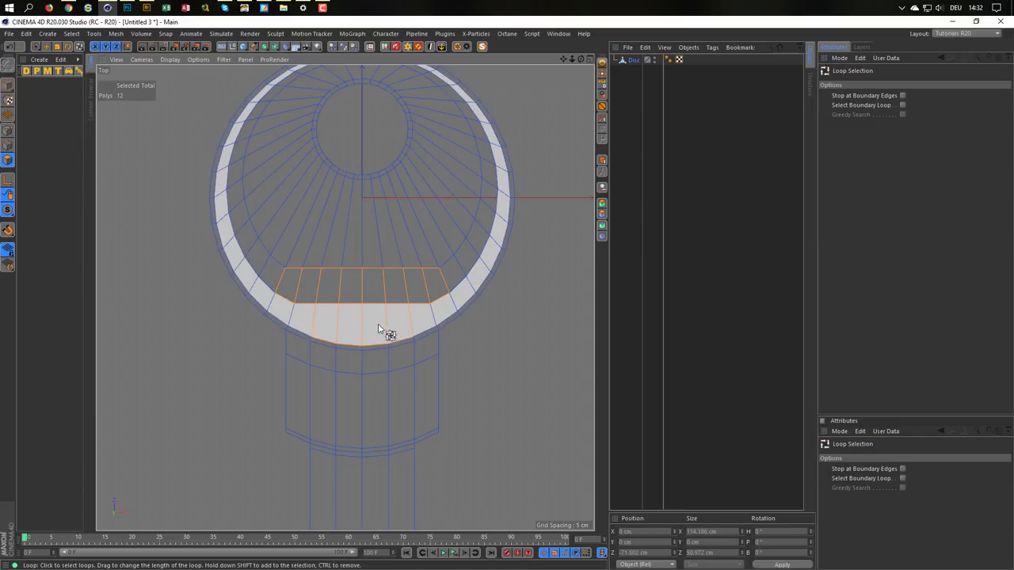
pyautogui.keyDown('shift'); pyautogui.click(312, 341); pyautogui.keyUp('shift')
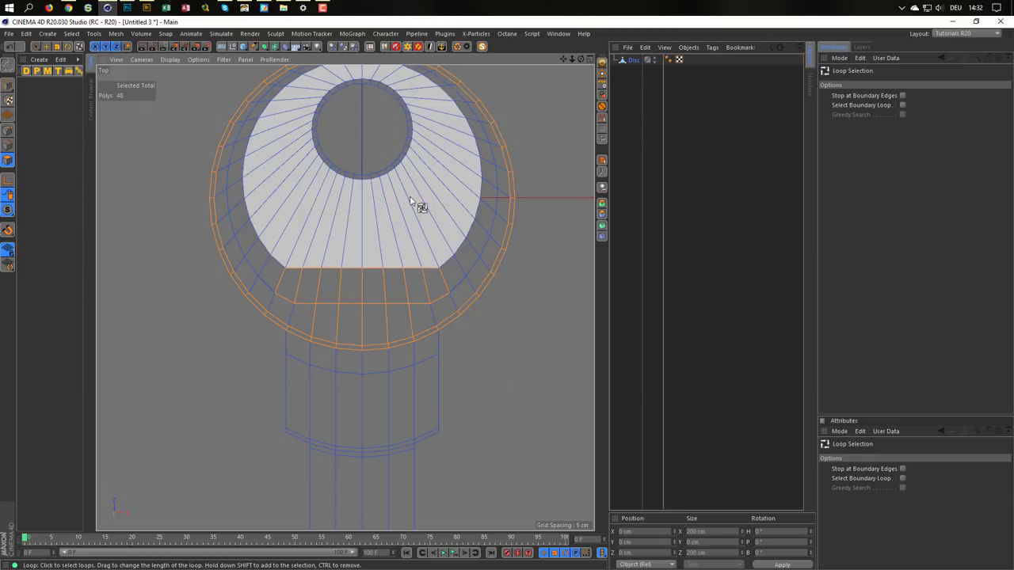
pyautogui.keyDown('shift'); pyautogui.click(369, 177); pyautogui.keyUp('shift')
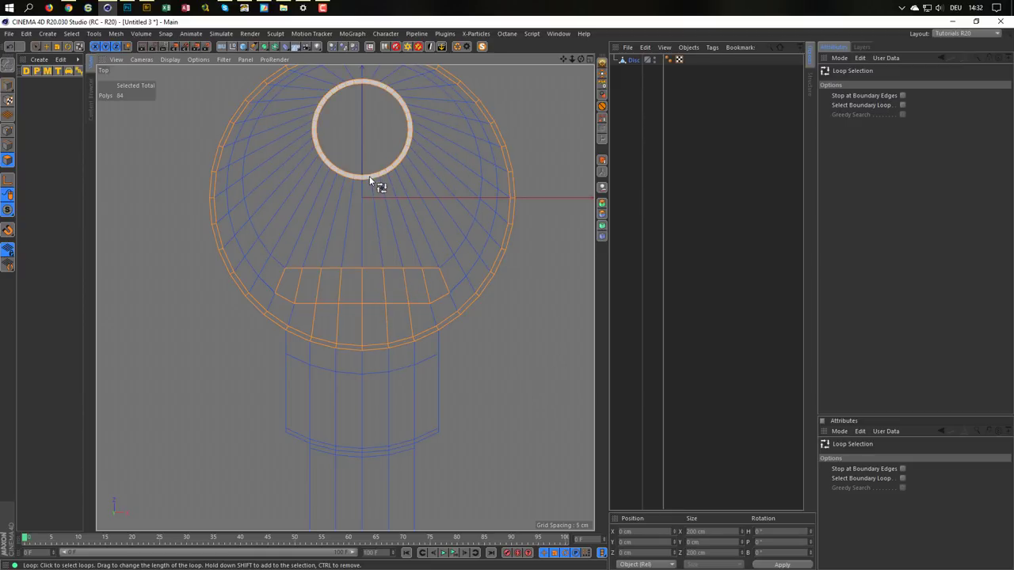
# - Paint the stem's side strips into the polygon selection
pyautogui.scroll(-1, 481, 377)
pyautogui.scroll(-1, 478, 368)
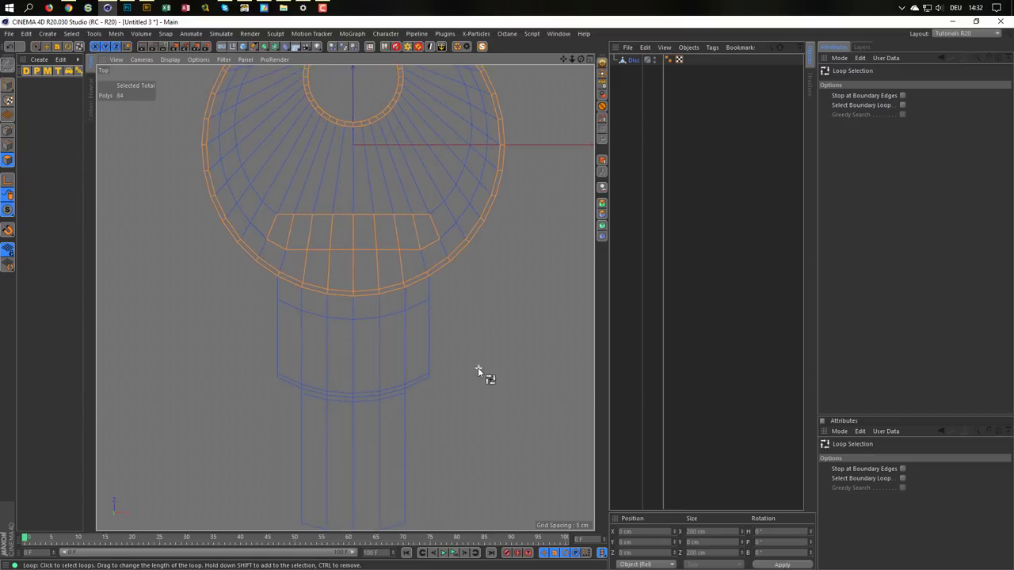
pyautogui.scroll(-1, 477, 368)
pyautogui.scroll(-1, 447, 357)
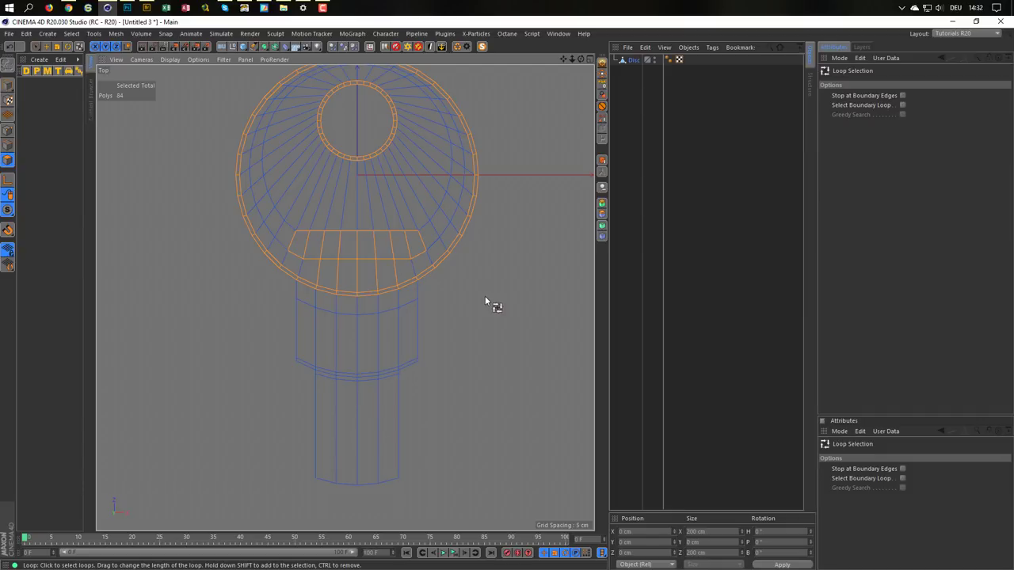
pyautogui.press('9')
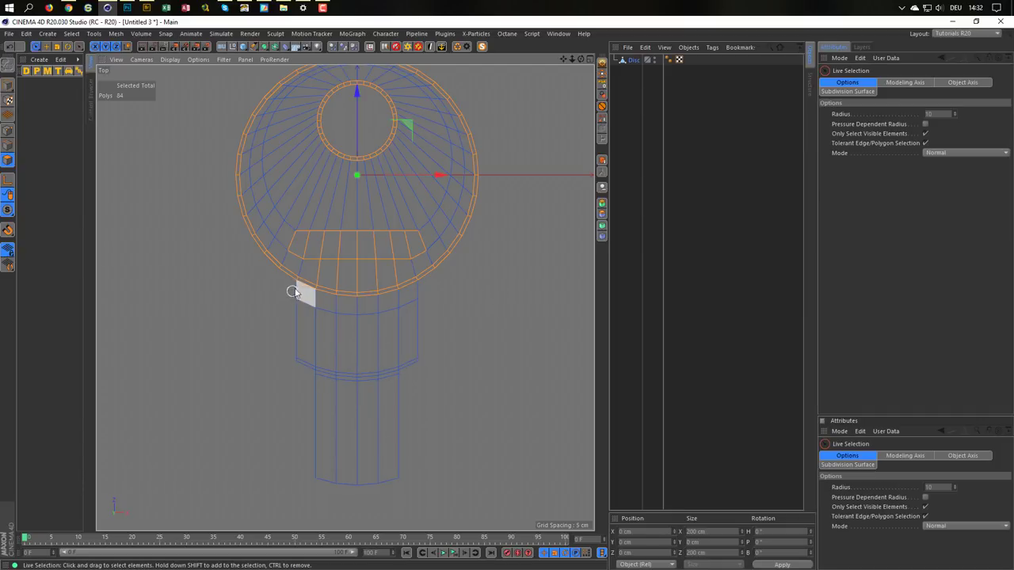
pyautogui.keyDown('shift'); pyautogui.moveTo(308, 294); pyautogui.dragTo(305, 356); pyautogui.keyUp('shift')
pyautogui.moveTo(306, 351)
pyautogui.keyDown('shift'); pyautogui.mouseDown()
pyautogui.moveTo(312, 296)
pyautogui.moveTo(349, 307)
pyautogui.moveTo(359, 396)
pyautogui.moveTo(402, 296)
pyautogui.moveTo(408, 364)
pyautogui.mouseUp(); pyautogui.keyUp('shift')
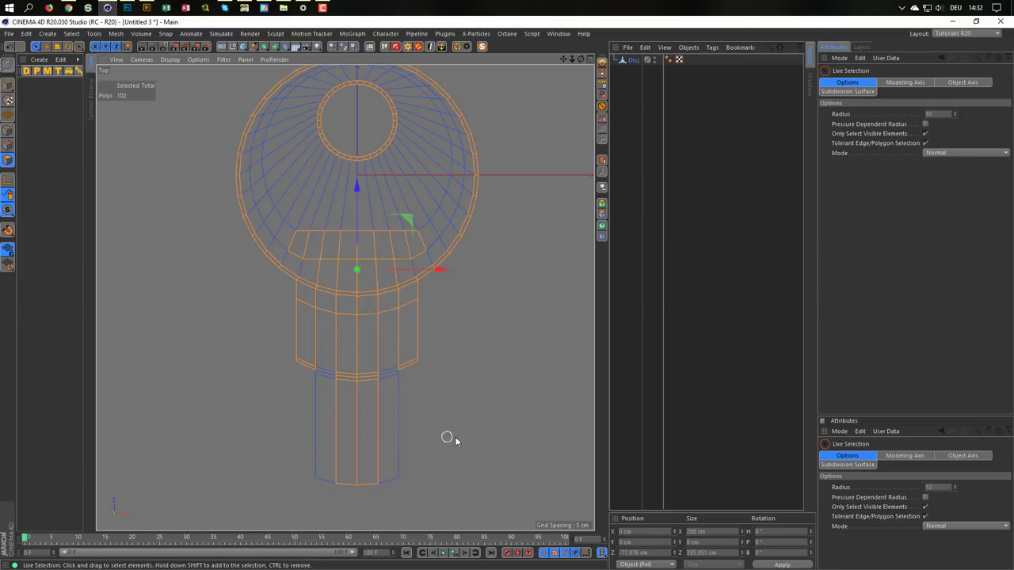
# - Recentre the key and orbit the enlarged perspective view to an angled look
pyautogui.scroll(-2, 414, 408)
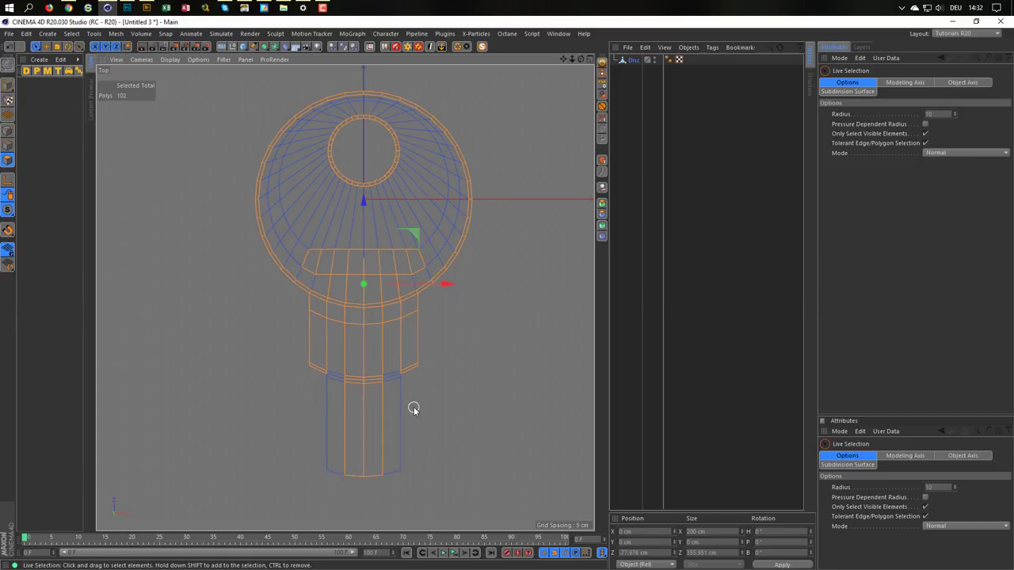
pyautogui.keyDown('alt'); pyautogui.moveTo(414, 409); pyautogui.dragTo(390, 421, button='middle'); pyautogui.keyUp('alt')
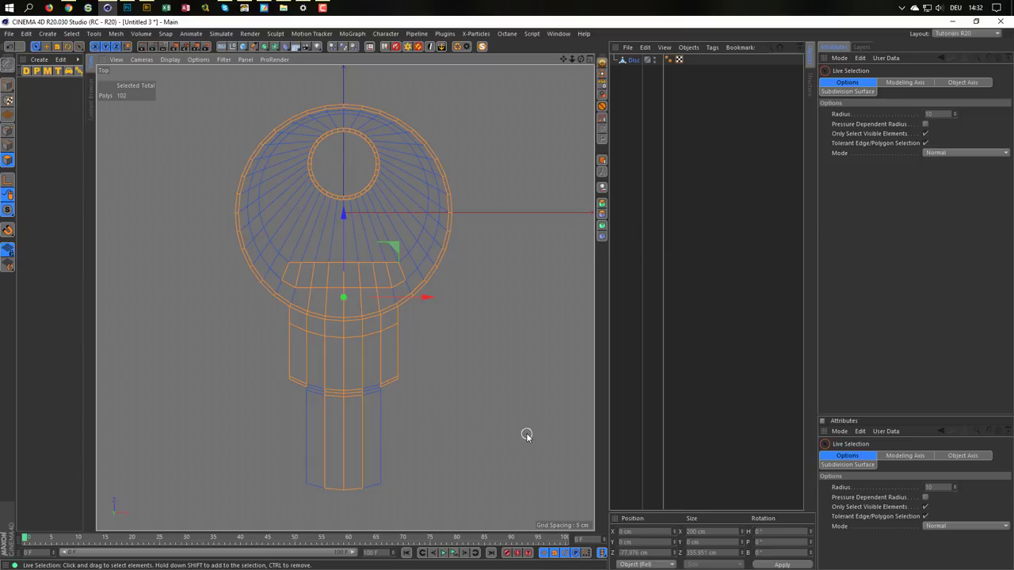
pyautogui.middleClick(514, 407)
pyautogui.middleClick(212, 227)
pyautogui.moveTo(212, 227)
pyautogui.keyDown('alt'); pyautogui.mouseDown()
pyautogui.moveTo(289, 251)
pyautogui.moveTo(275, 252)
pyautogui.moveTo(277, 273)
pyautogui.mouseUp(); pyautogui.keyUp('alt')
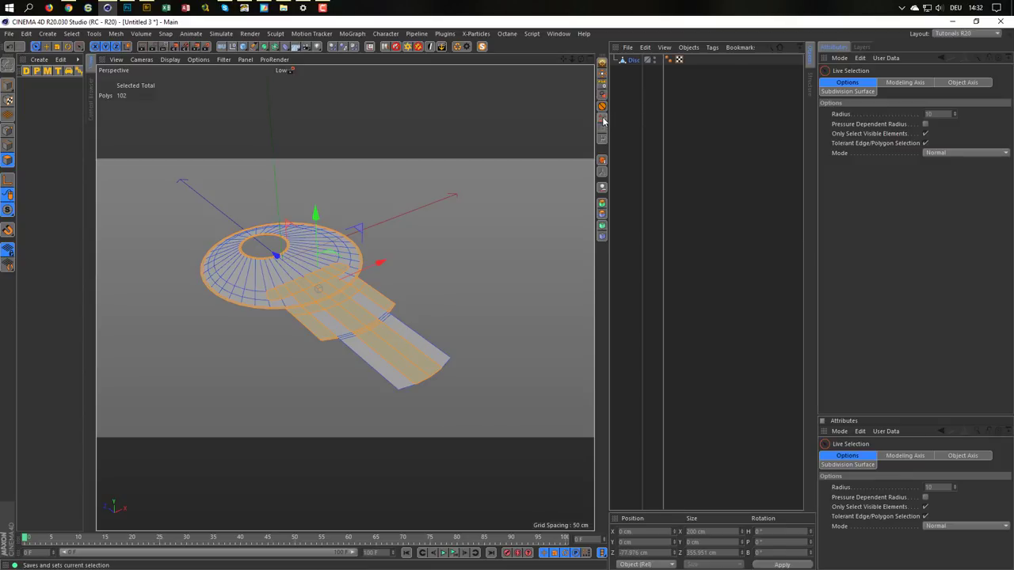
# - Save the Disc's 102 selected polygons as a Polygon Selection tag via Select > Set Selection
pyautogui.click(71, 34)
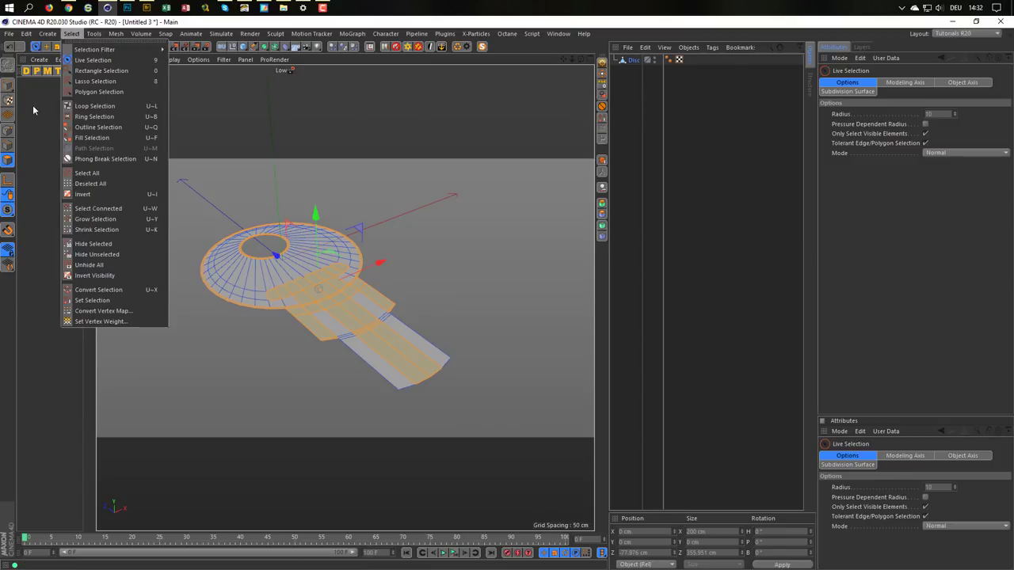
pyautogui.click(93, 301)
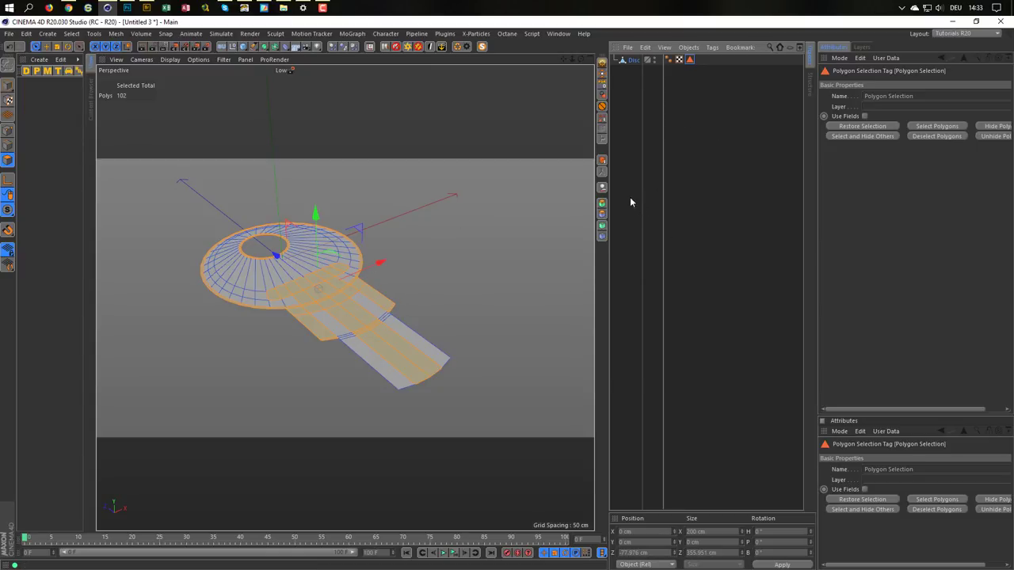
# - In Chrome, go to the Maxon Labs tab and open the Py-ParametricTools project page
pyautogui.click(70, 8)
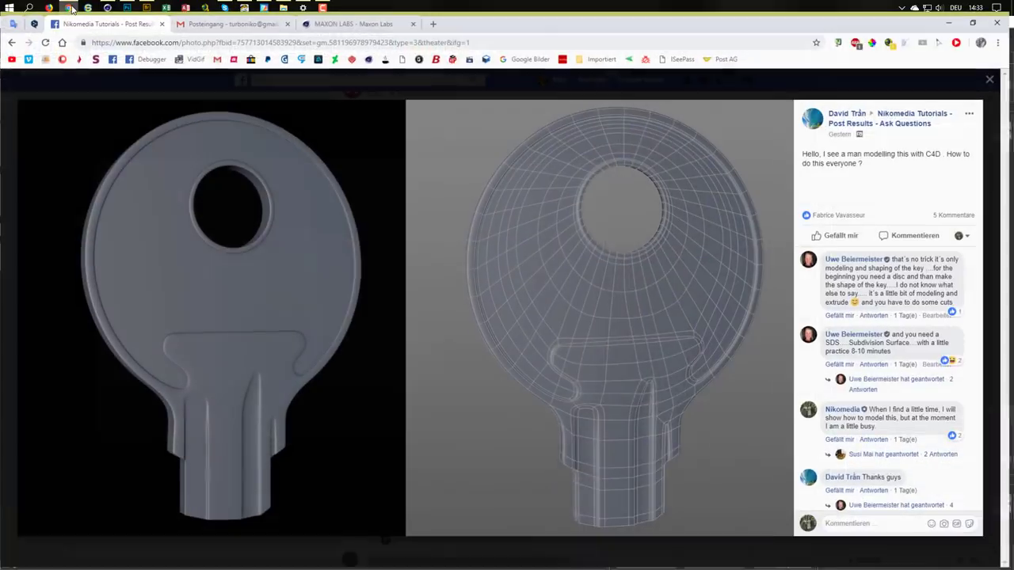
pyautogui.click(333, 25)
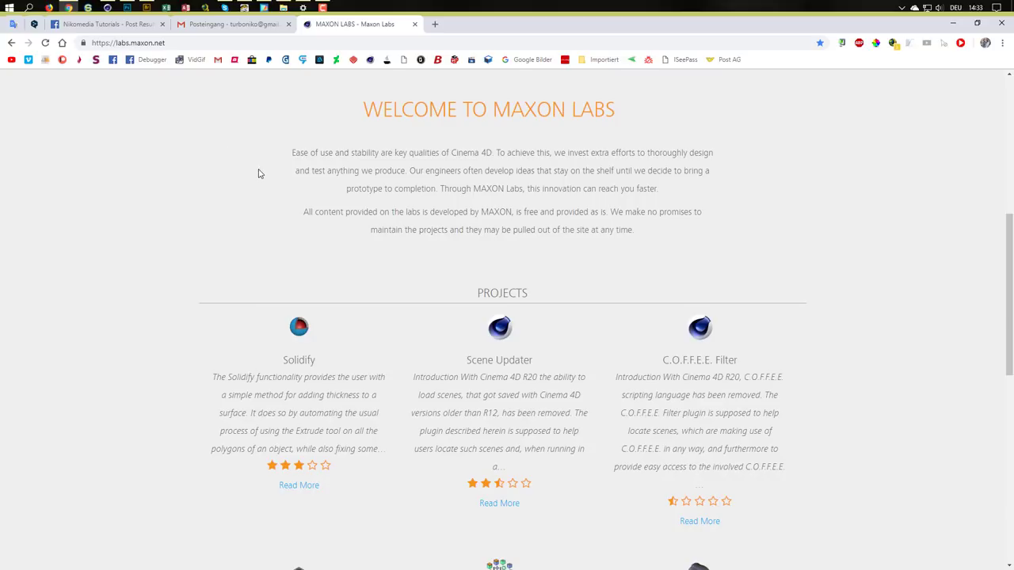
pyautogui.scroll(-3, 258, 172)
pyautogui.scroll(-2, 507, 285)
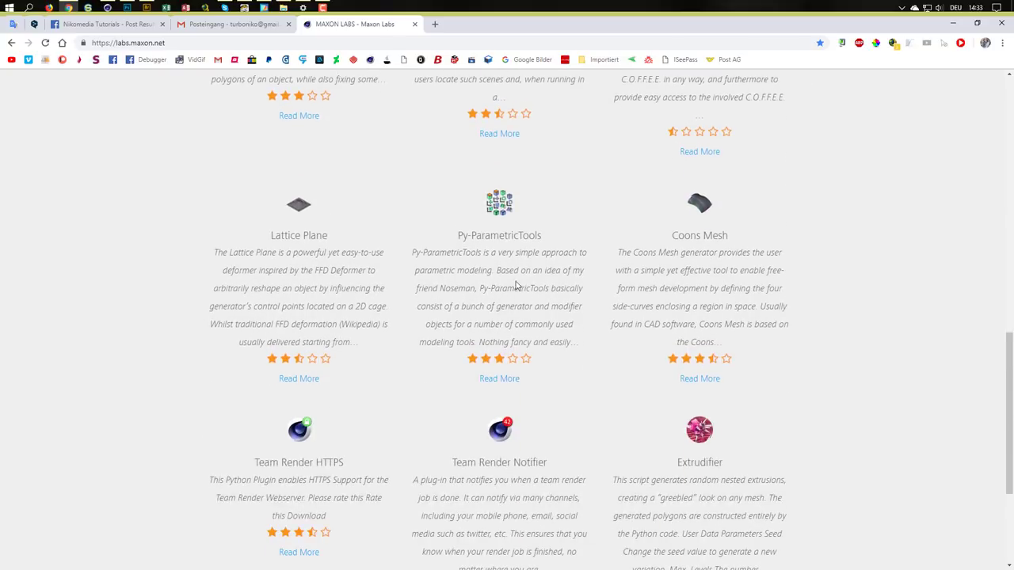
pyautogui.click(503, 243)
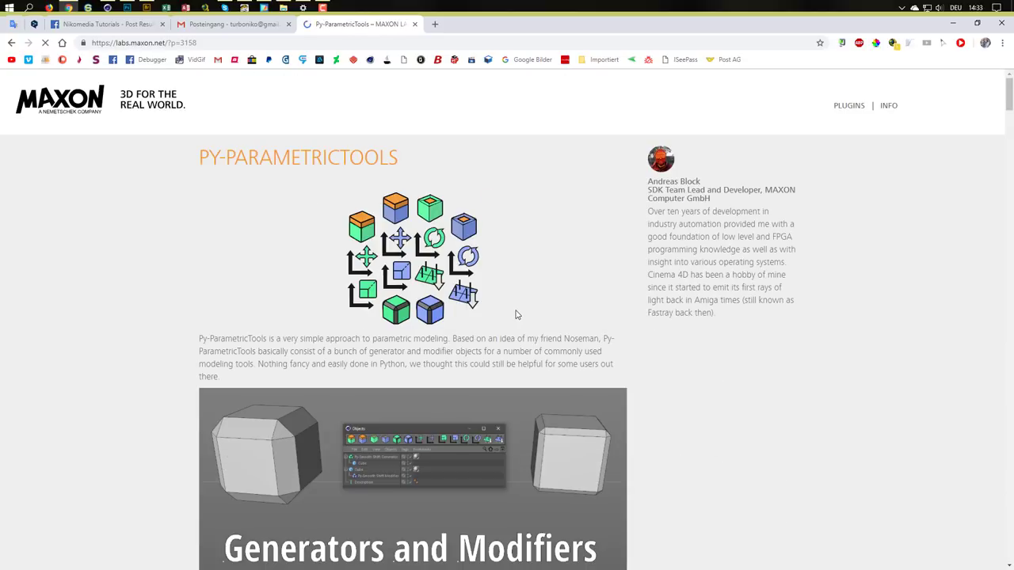
# - Scroll down to the Download section and give the plugin a four-star rating
pyautogui.scroll(-3, 687, 330)
pyautogui.scroll(-3, 665, 320)
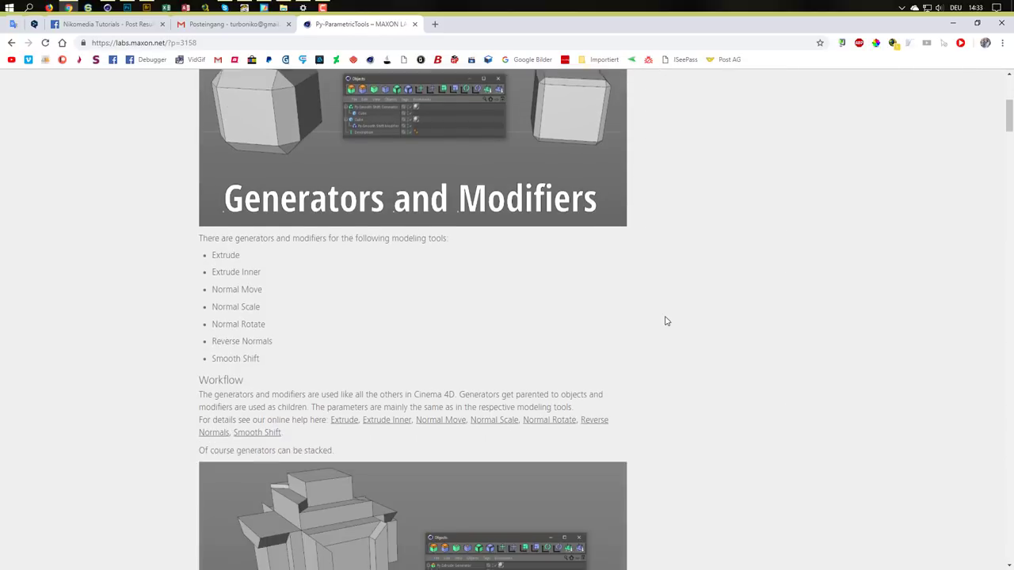
pyautogui.scroll(-3, 665, 320)
pyautogui.scroll(-3, 665, 320)
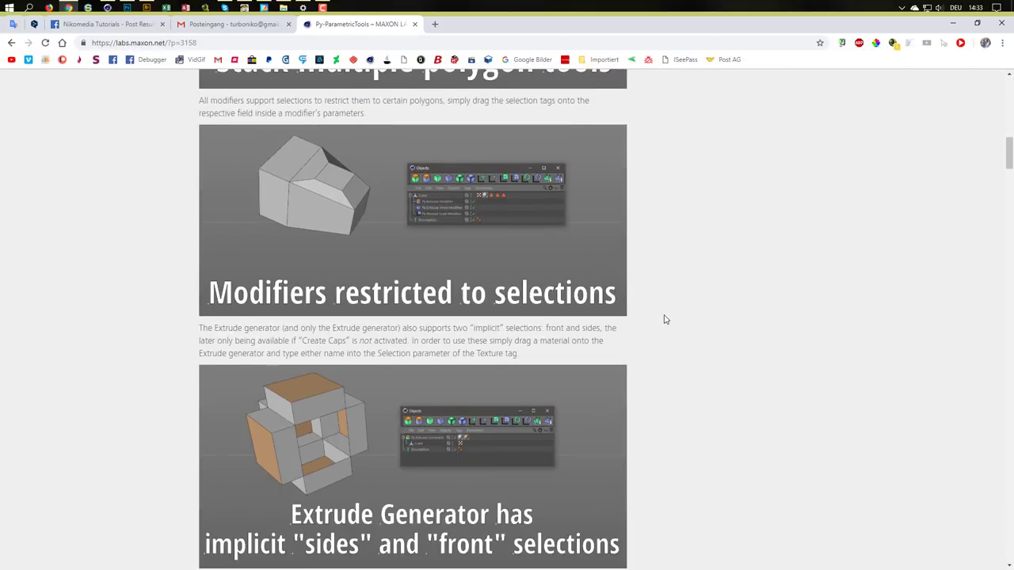
pyautogui.scroll(-4, 665, 320)
pyautogui.scroll(-2, 666, 320)
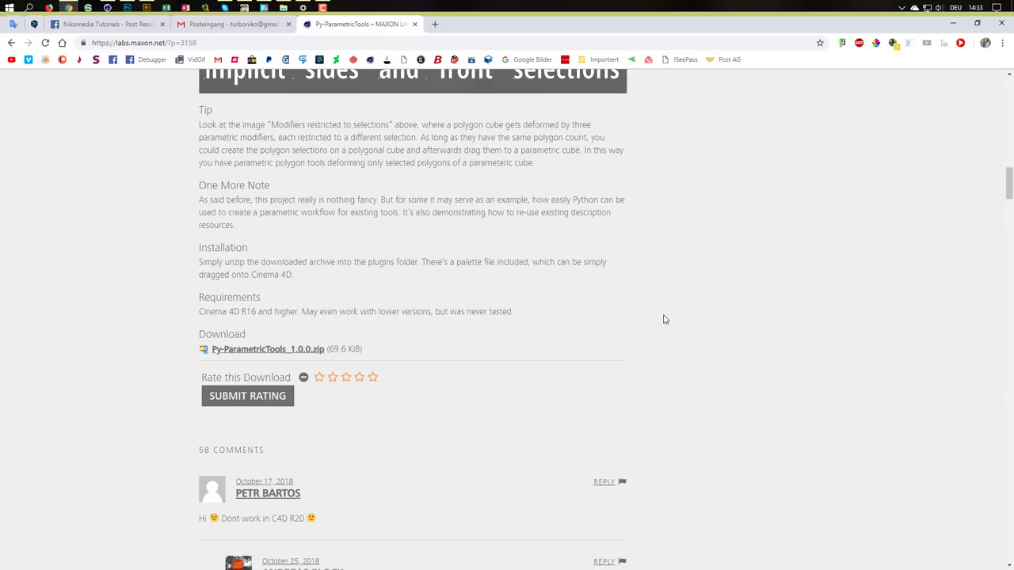
pyautogui.click(347, 376)
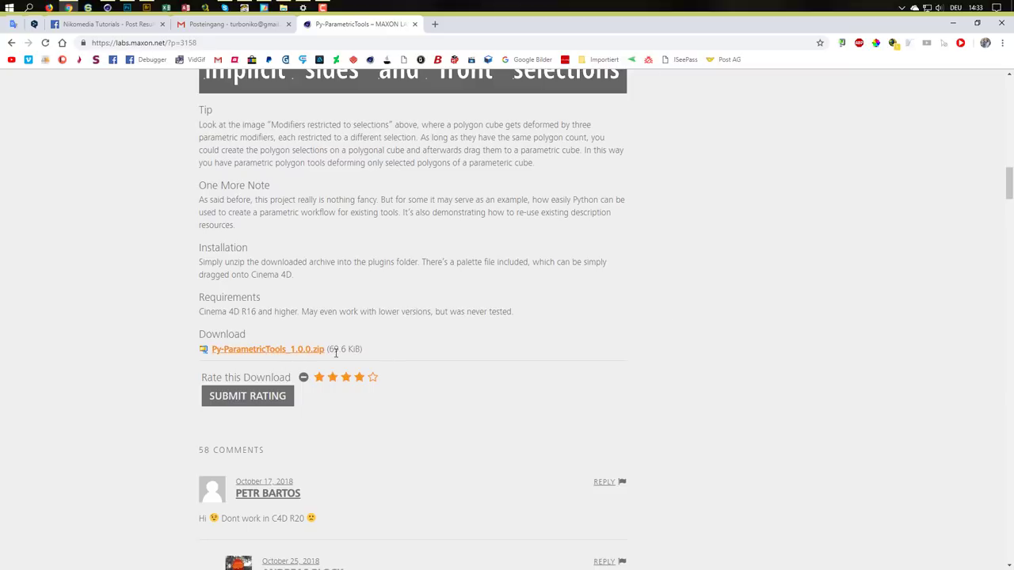
# - Scroll back to the top and return to the Facebook key reference photo tab
pyautogui.scroll(1, 547, 352)
pyautogui.scroll(6, 546, 352)
pyautogui.scroll(5, 546, 348)
pyautogui.scroll(1, 546, 347)
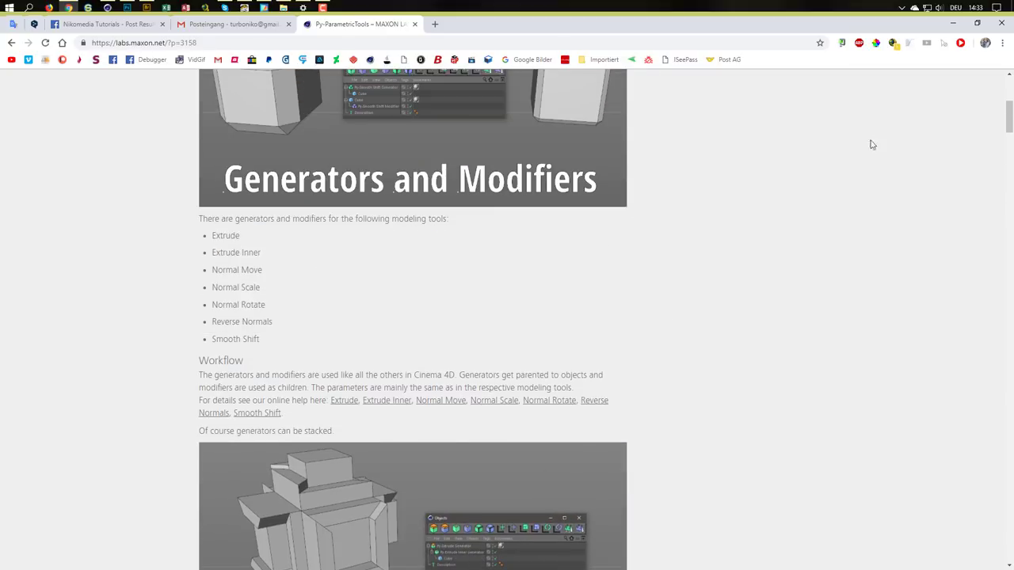
pyautogui.click(150, 28)
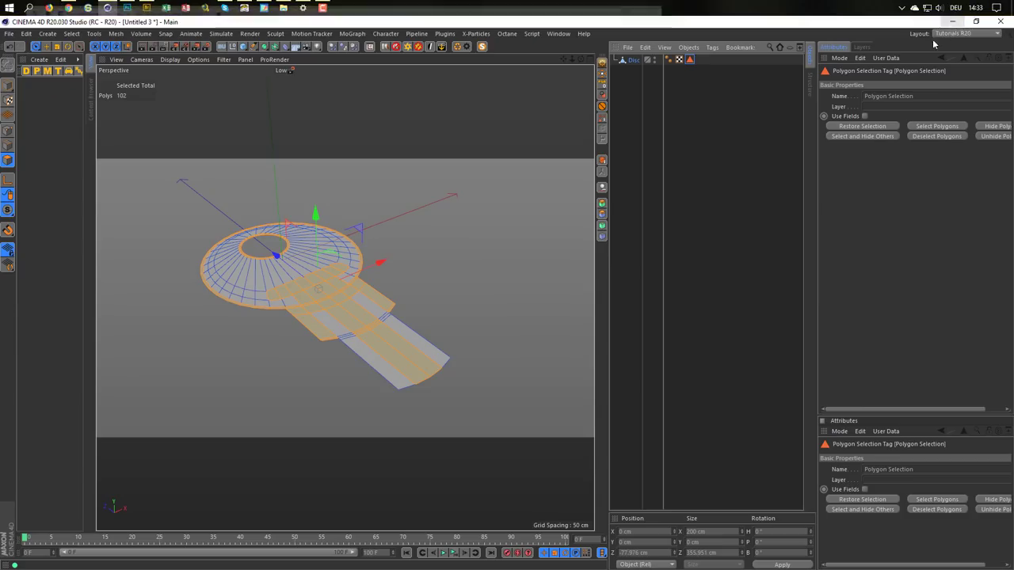
# - Add a Py-Extrude Modifier under Disc, restricted to the Polygon Selection tag, raising tagged polygons 5 cm
pyautogui.click(952, 23)
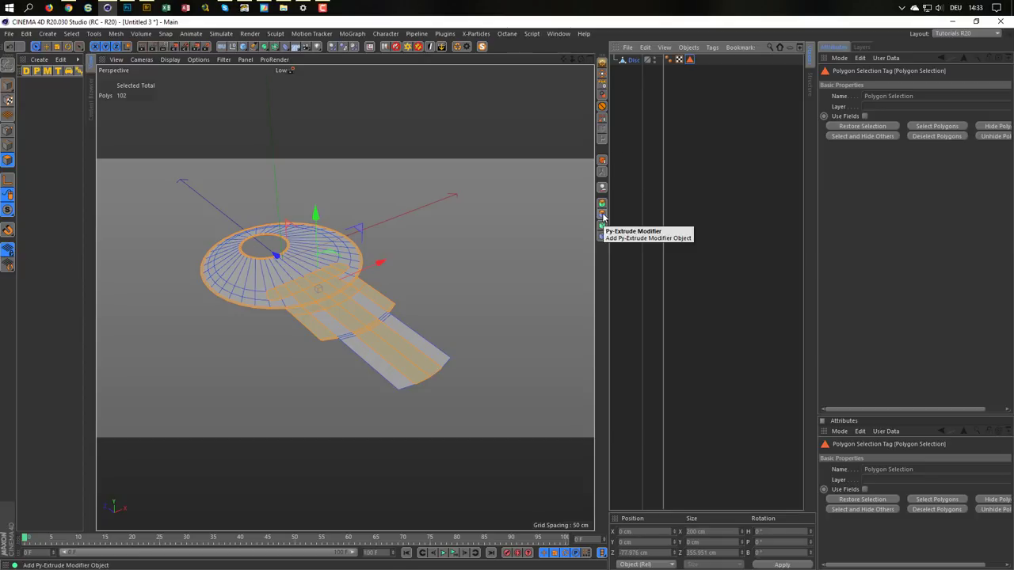
pyautogui.click(602, 217)
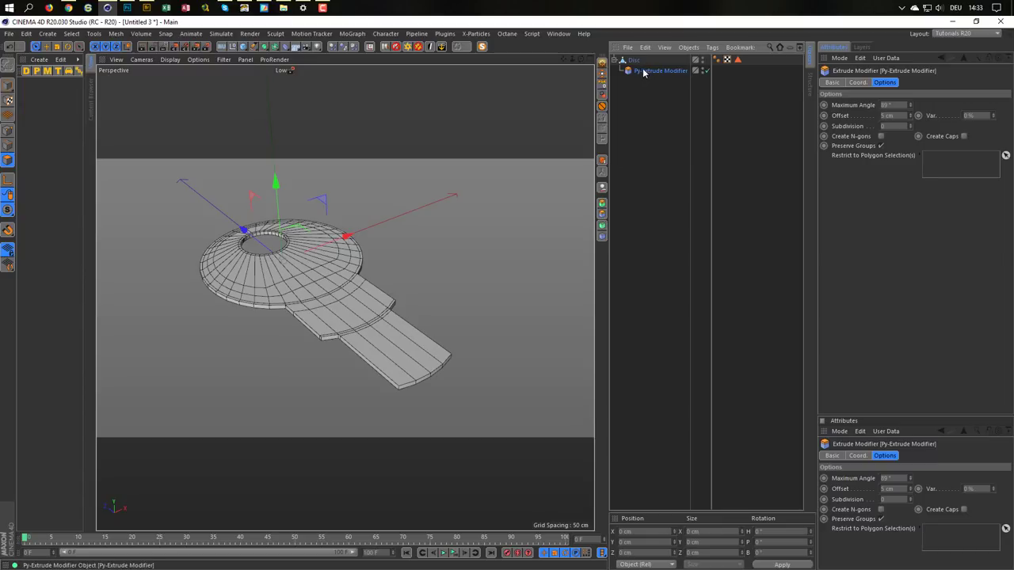
pyautogui.scroll(2, 333, 316)
pyautogui.scroll(3, 292, 296)
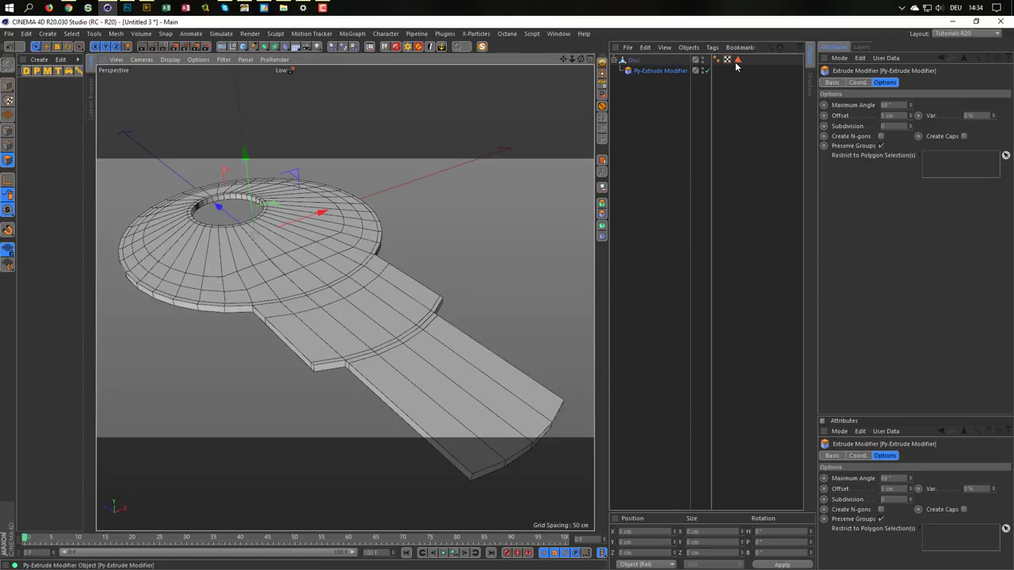
pyautogui.moveTo(738, 62)
pyautogui.mouseDown()
pyautogui.moveTo(841, 137)
pyautogui.moveTo(944, 157)
pyautogui.mouseUp()
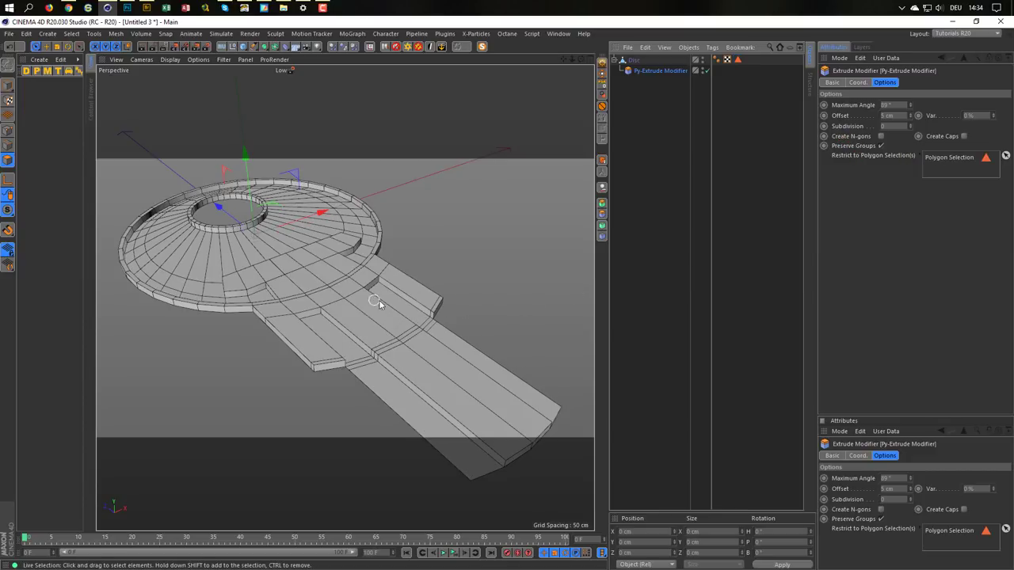
pyautogui.moveTo(378, 302)
pyautogui.keyDown('alt'); pyautogui.mouseDown()
pyautogui.moveTo(441, 351)
pyautogui.moveTo(420, 391)
pyautogui.moveTo(384, 300)
pyautogui.mouseUp(); pyautogui.keyUp('alt')
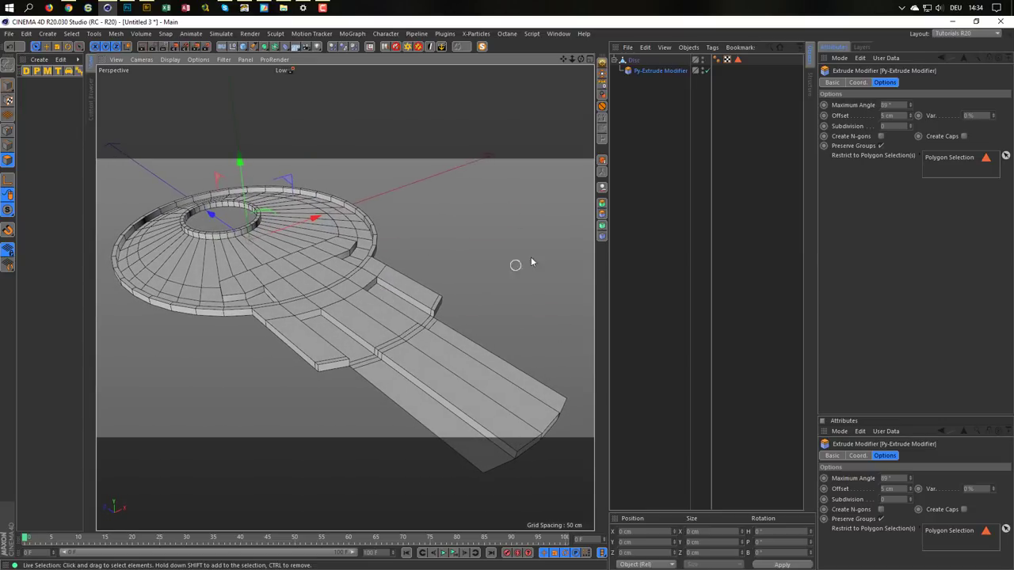
pyautogui.click(635, 61)
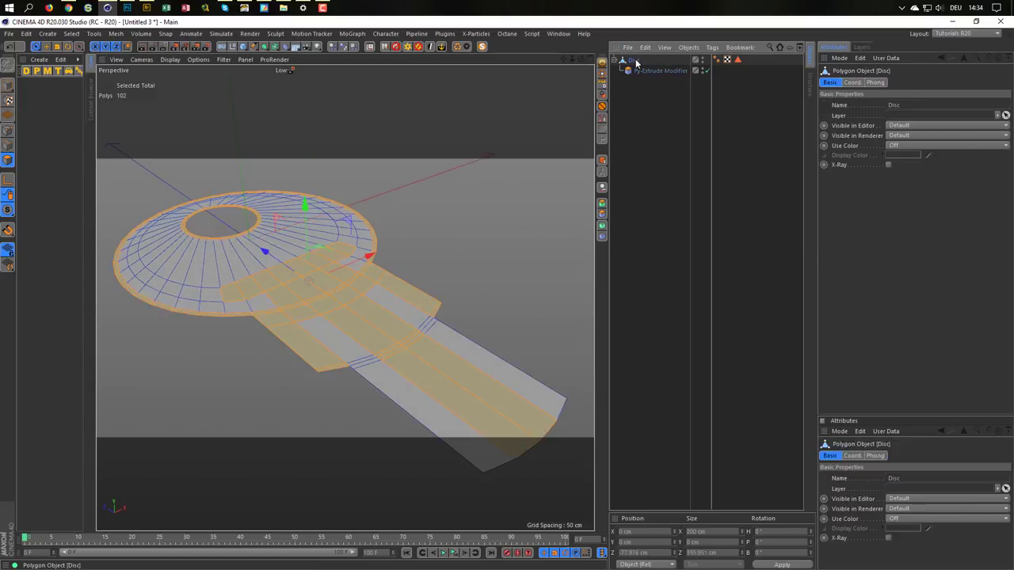
# - In Model mode, Alt-add a Subdivision Surface as the Disc's parent to smooth the key
pyautogui.click(6, 86)
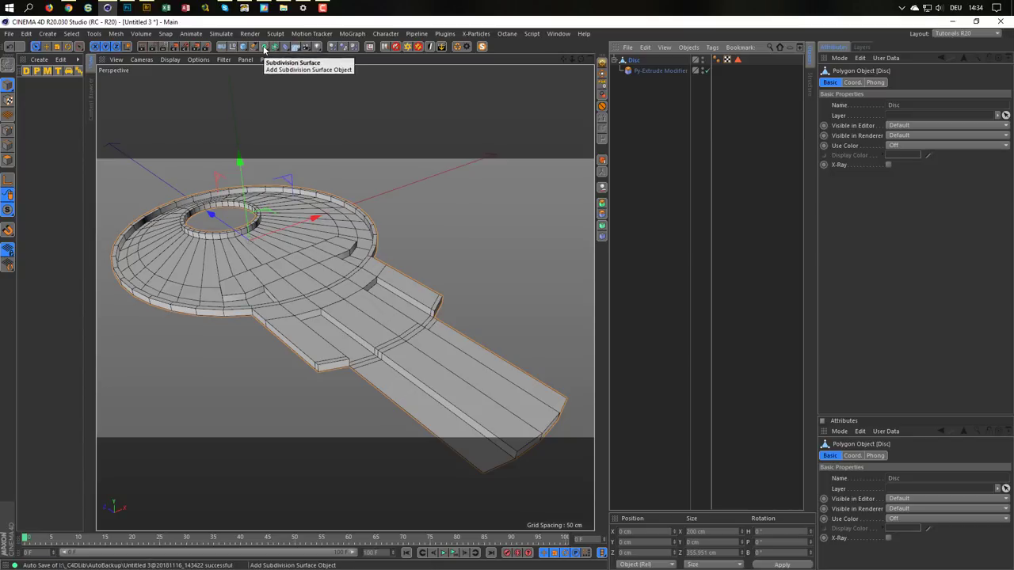
pyautogui.keyDown('alt'); pyautogui.moveTo(264, 49); pyautogui.dragTo(305, 63); pyautogui.keyUp('alt')
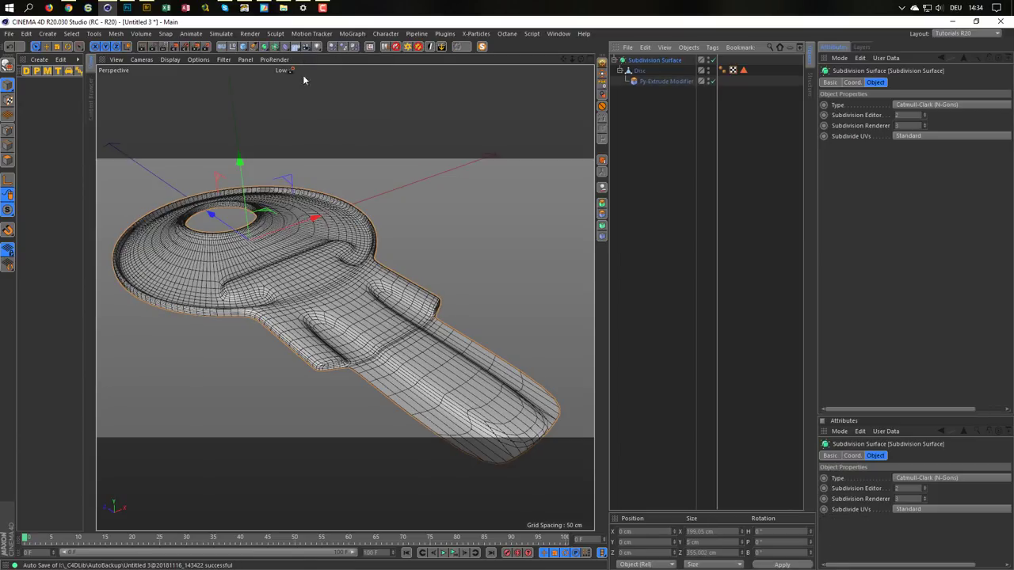
pyautogui.keyDown('alt'); pyautogui.moveTo(339, 290); pyautogui.dragTo(354, 268); pyautogui.keyUp('alt')
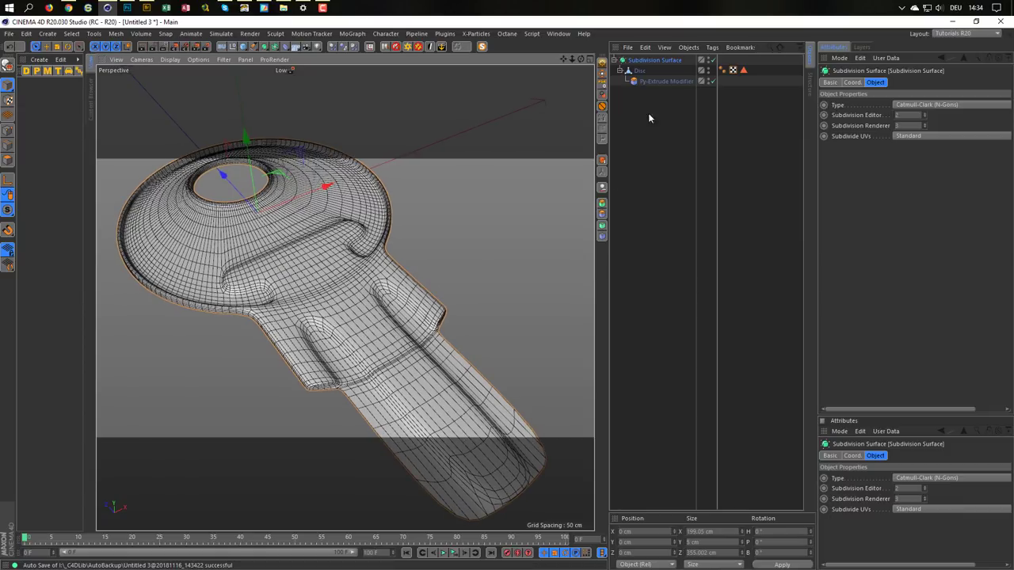
# - Set the Py-Extrude Modifier offset to 2 cm and render a Ctrl+R viewport preview
pyautogui.click(659, 83)
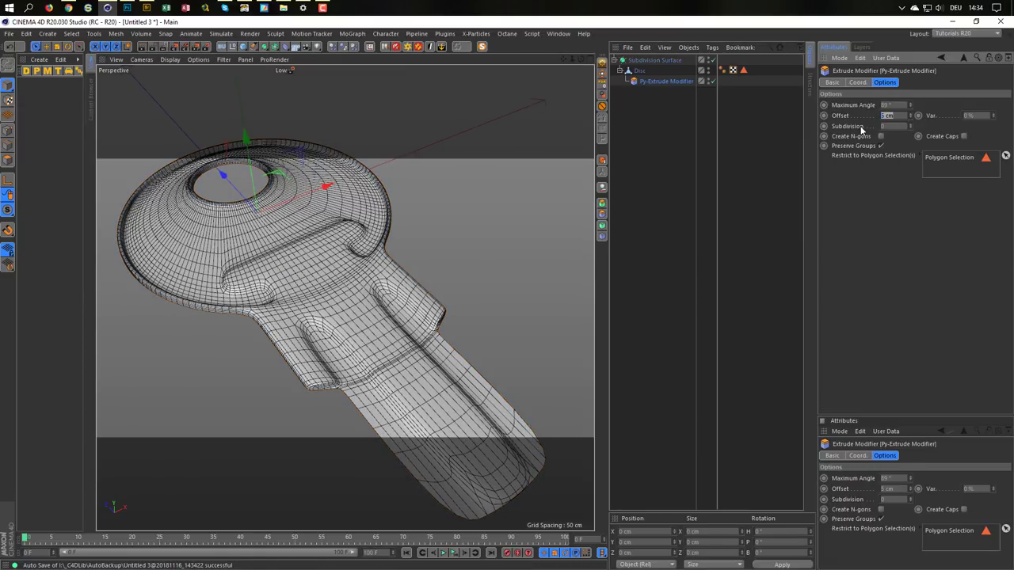
pyautogui.write('2')
pyautogui.press('Return')
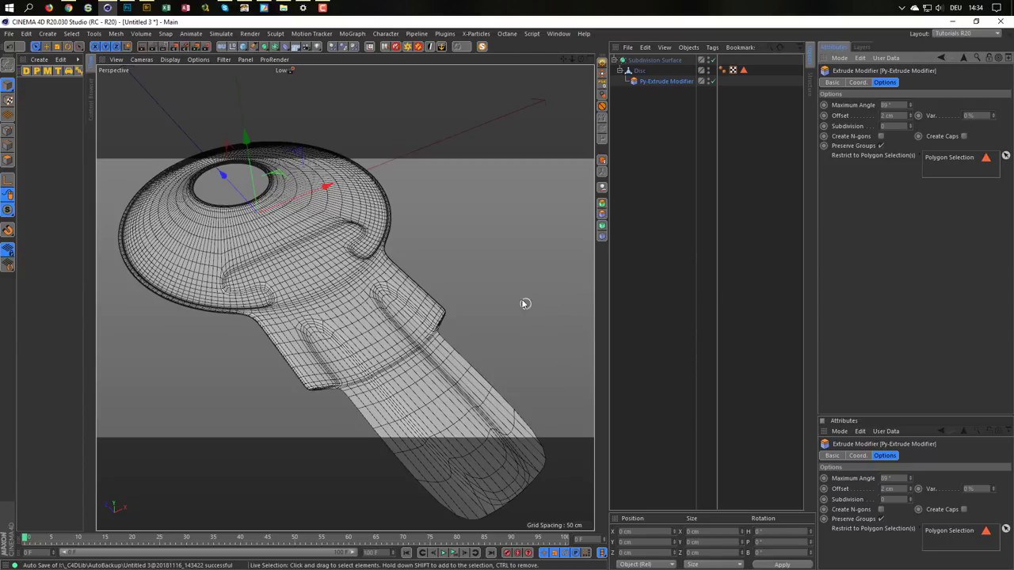
pyautogui.hotkey('ctrl', 'r')
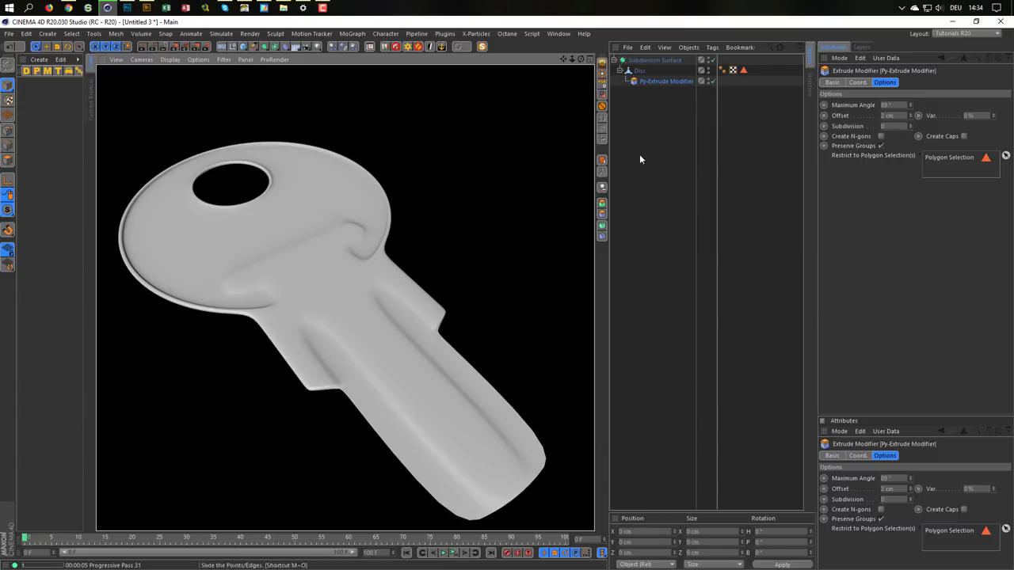
# - Start an interactive render region and set the Py-Extrude subdivision to 1, after trying 2
pyautogui.click(197, 77)
pyautogui.hotkey('alt', 'r')
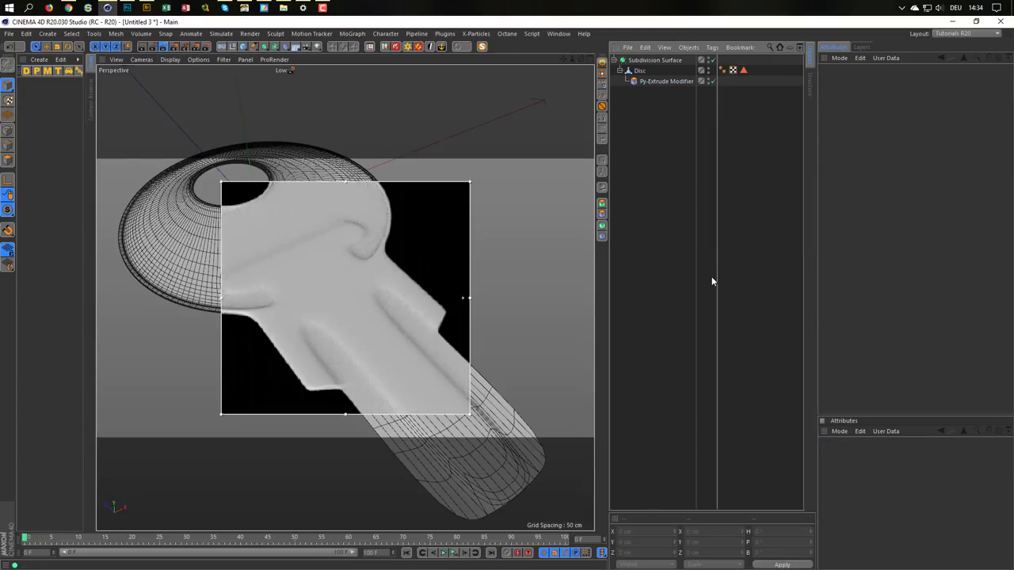
pyautogui.click(661, 81)
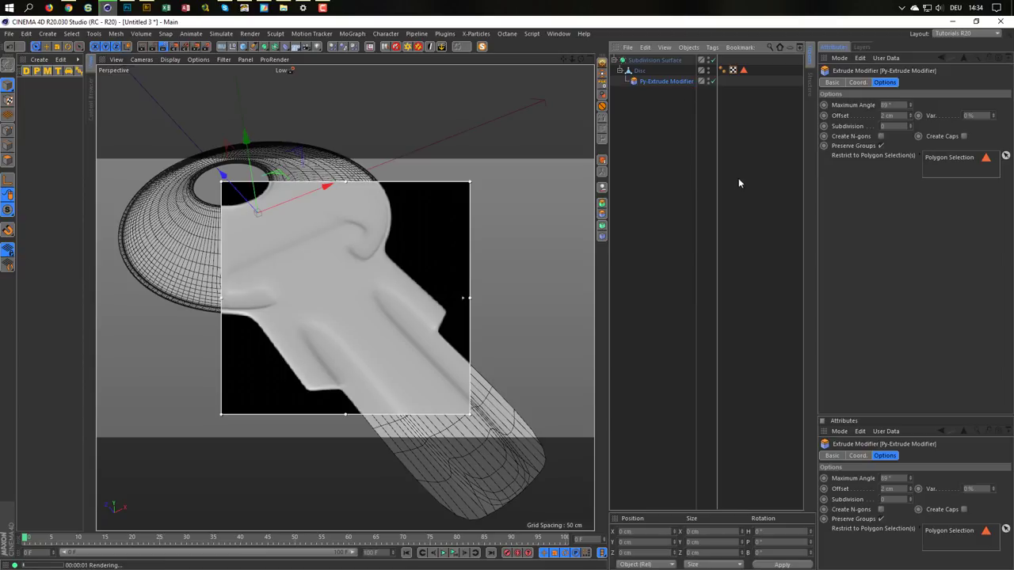
pyautogui.click(910, 125)
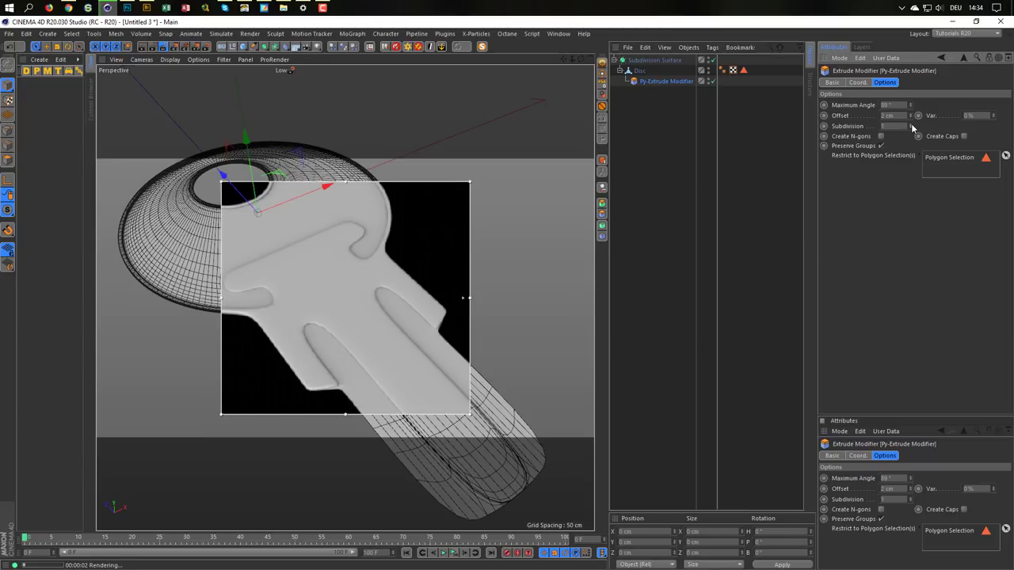
pyautogui.click(911, 125)
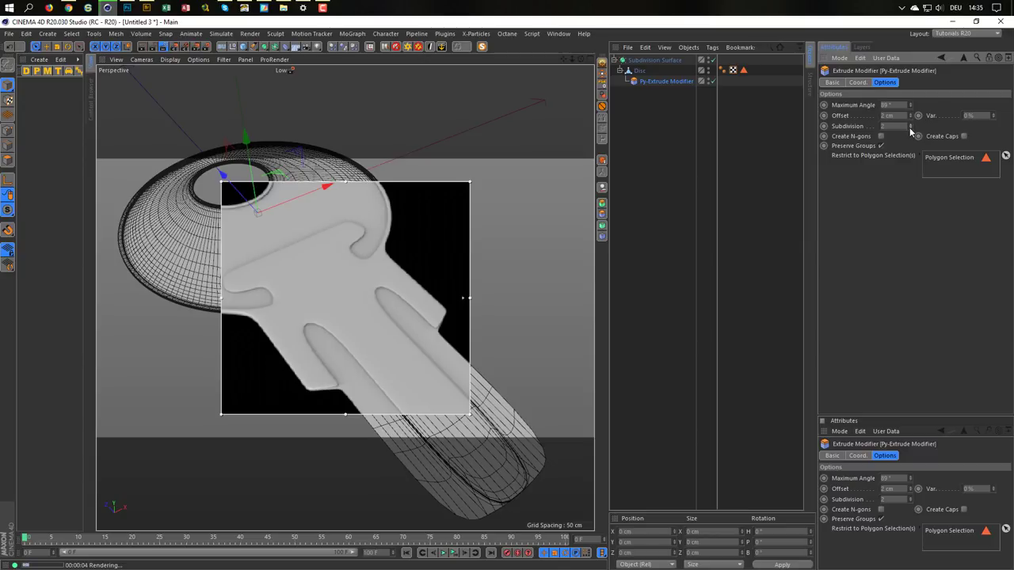
pyautogui.click(910, 128)
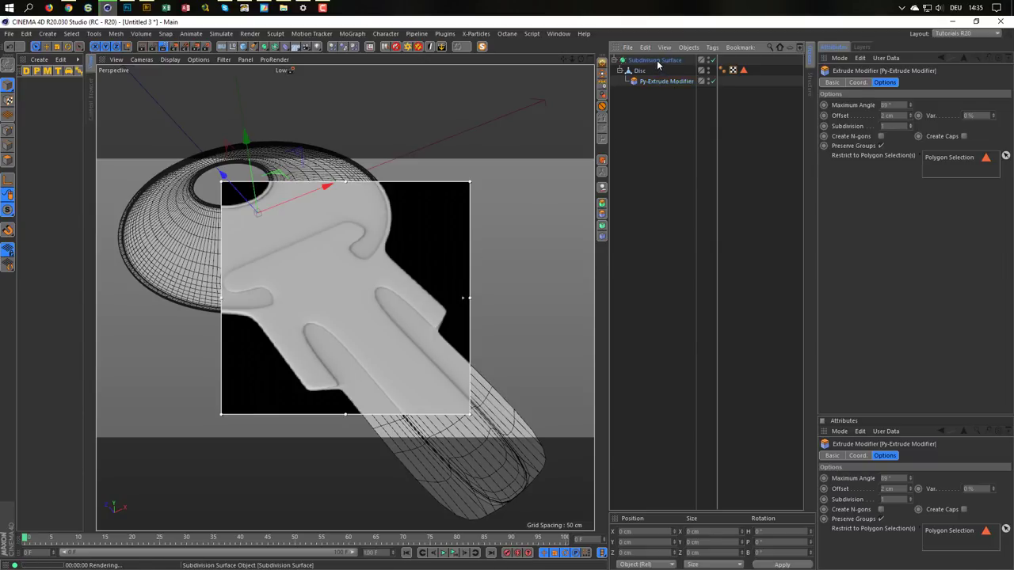
# - Set the Subdivision Surface editor level to 3 and remove the interactive render region
pyautogui.click(655, 61)
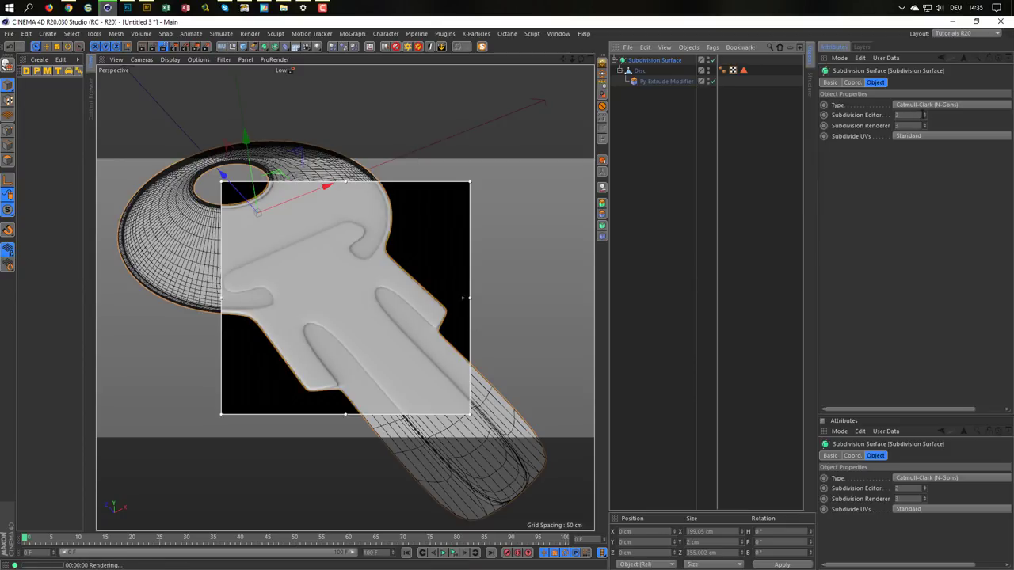
pyautogui.click(924, 113)
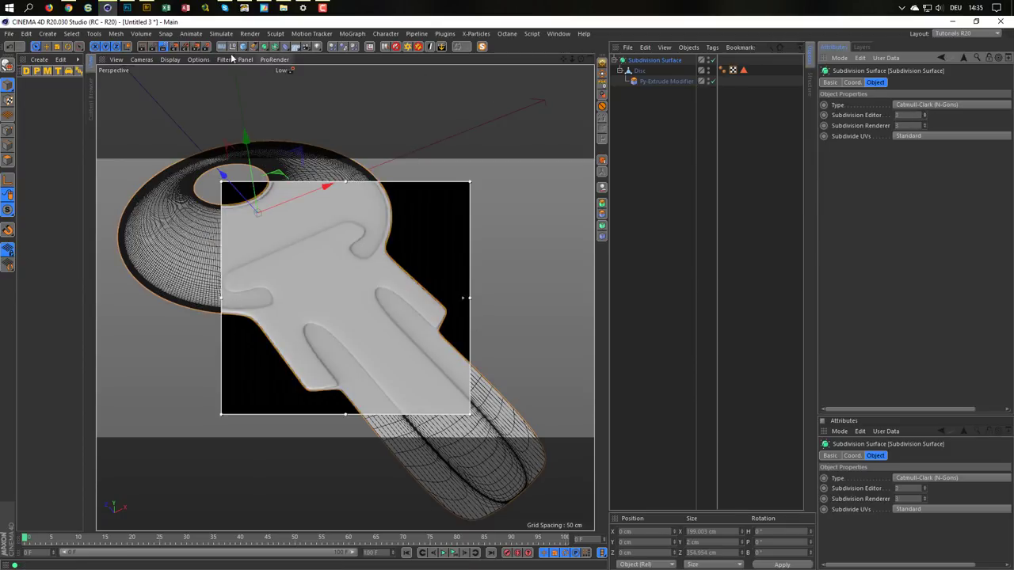
pyautogui.click(162, 47)
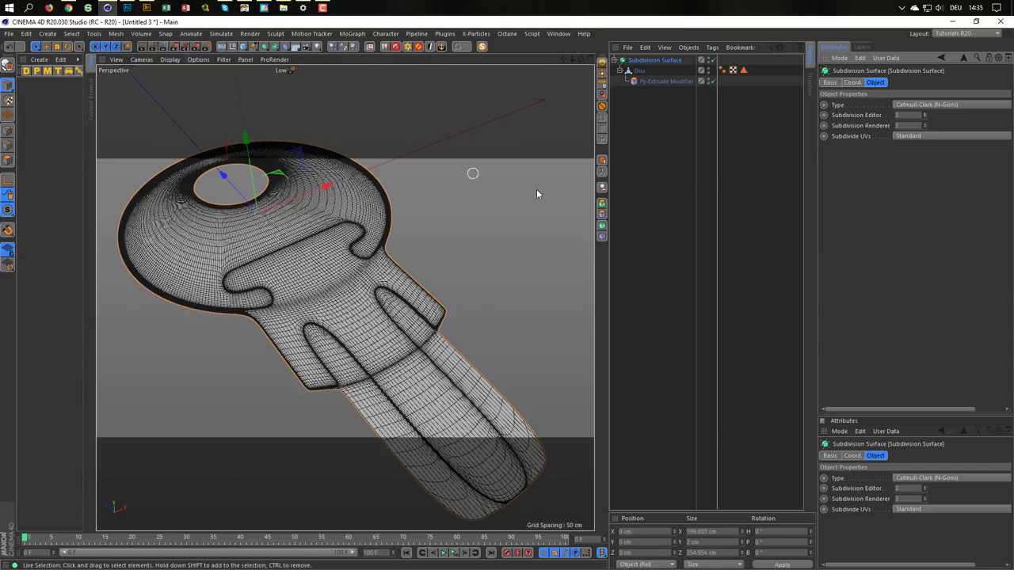
# - Display the key as Isoparms and check the key reference photo in Chrome
pyautogui.press('n')
pyautogui.press('k')
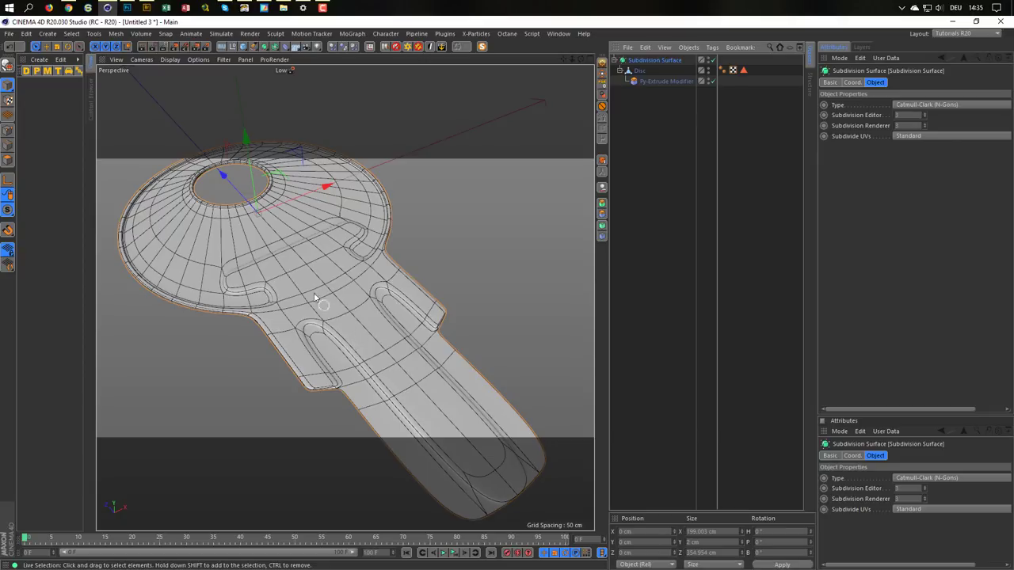
pyautogui.click(69, 8)
pyautogui.click(71, 9)
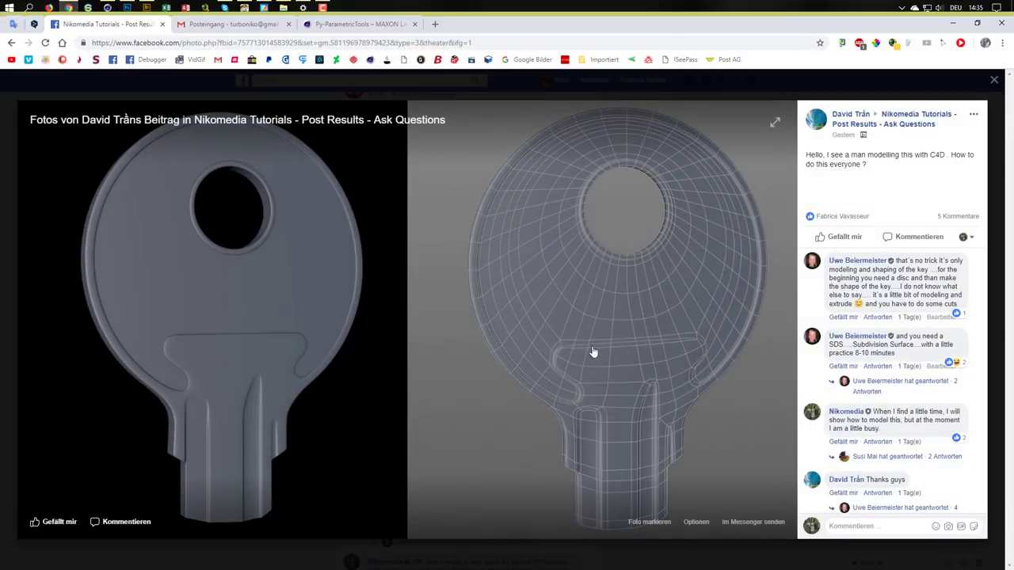
pyautogui.click(952, 23)
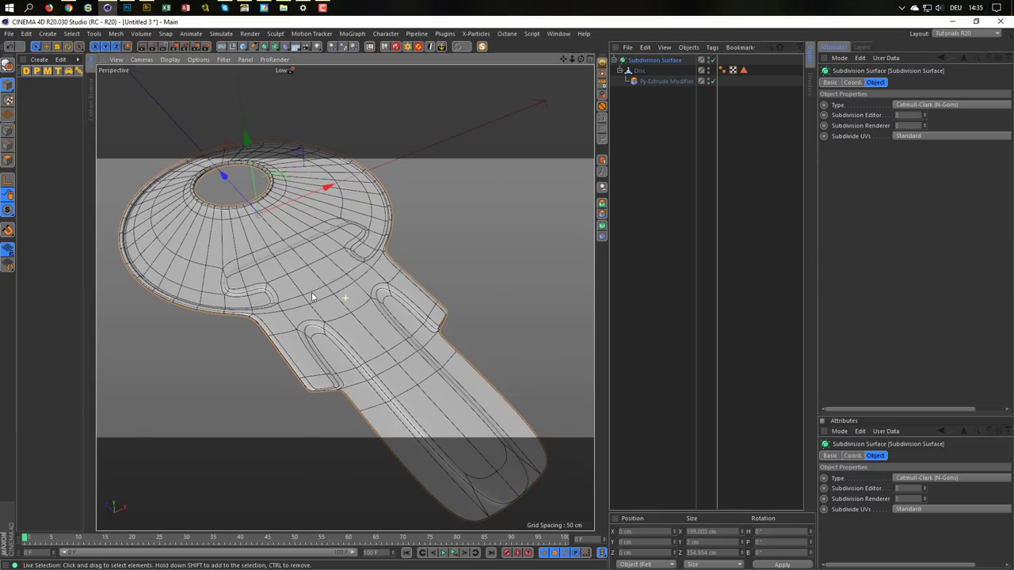
pyautogui.keyDown('alt'); pyautogui.moveTo(315, 294); pyautogui.dragTo(309, 275); pyautogui.keyUp('alt')
pyautogui.scroll(2, 308, 275)
pyautogui.scroll(2, 339, 261)
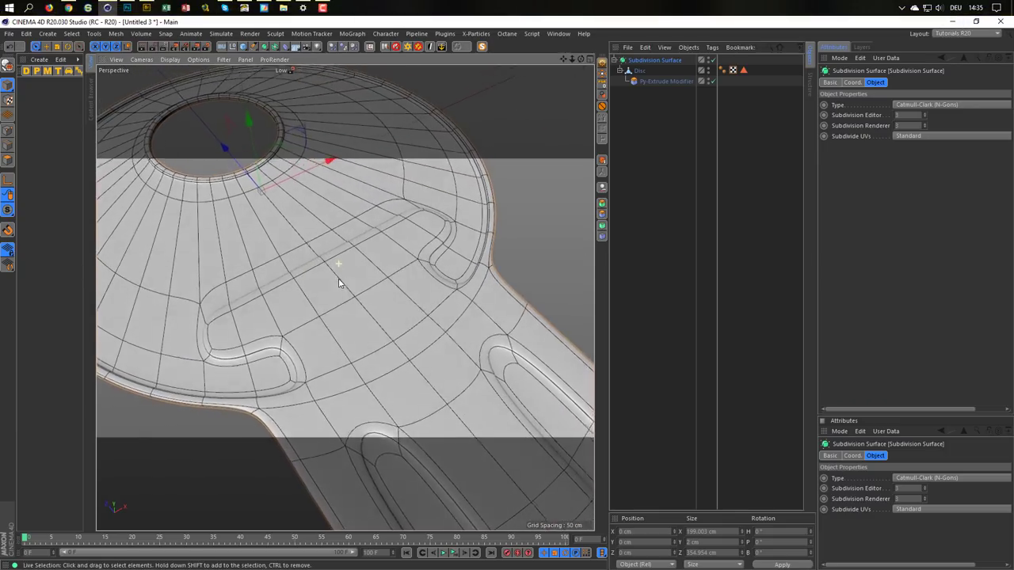
pyautogui.scroll(1, 338, 278)
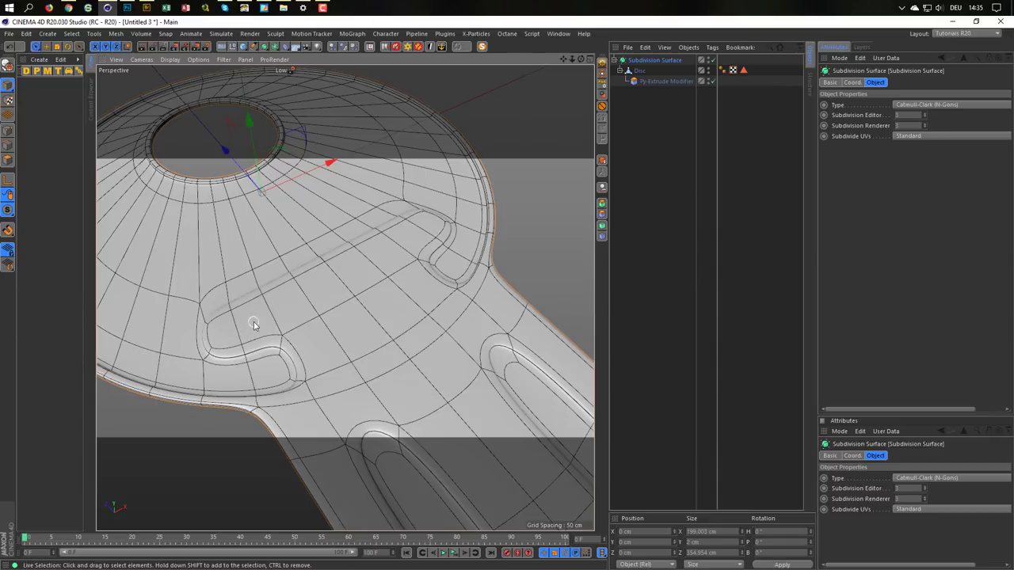
pyautogui.hotkey('ctrl', 'r')
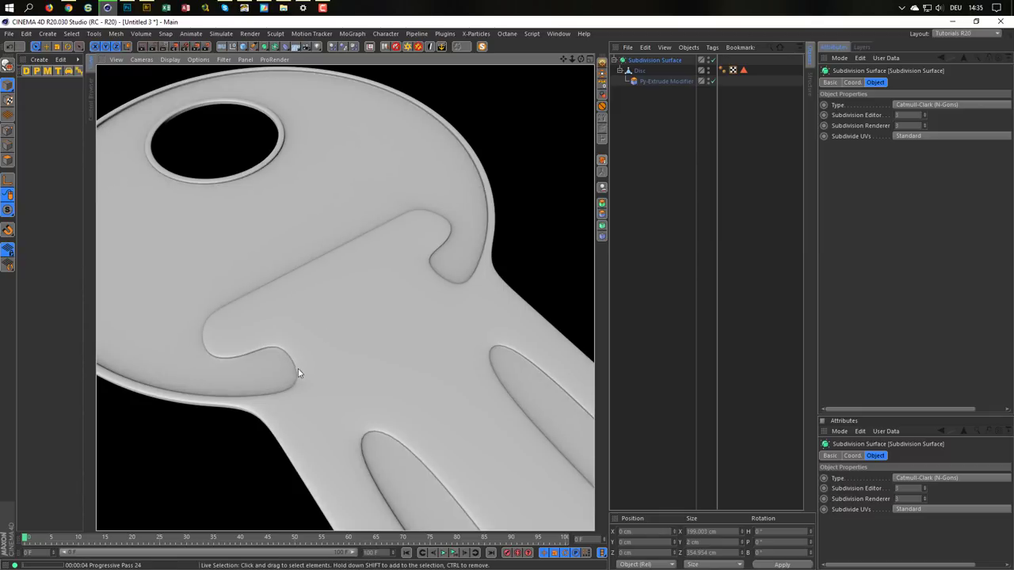
# - In edge mode on Disc, loop-select the edges across the head groove and slide them toward it
pyautogui.click(638, 71)
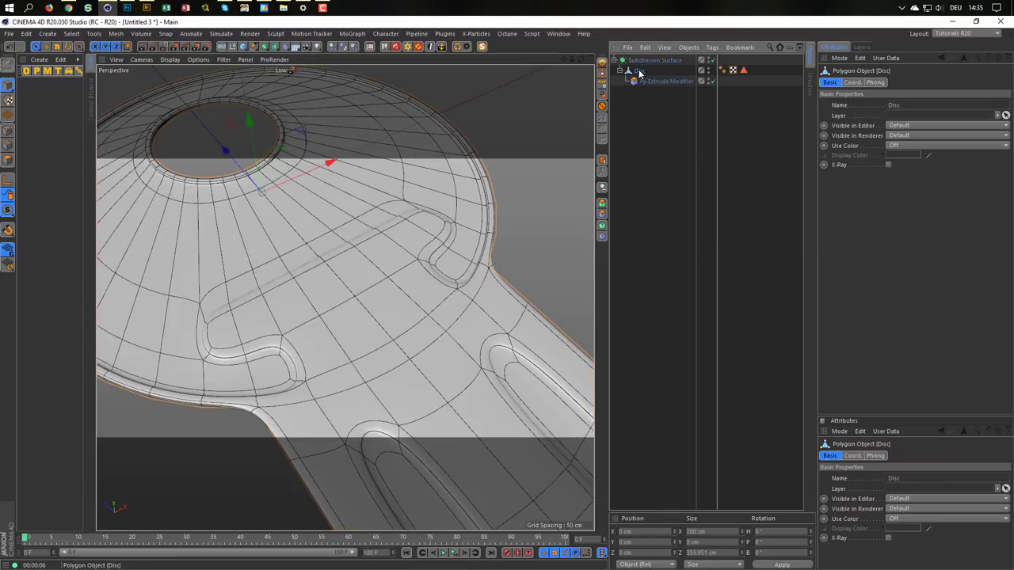
pyautogui.click(7, 145)
pyautogui.doubleClick(354, 297)
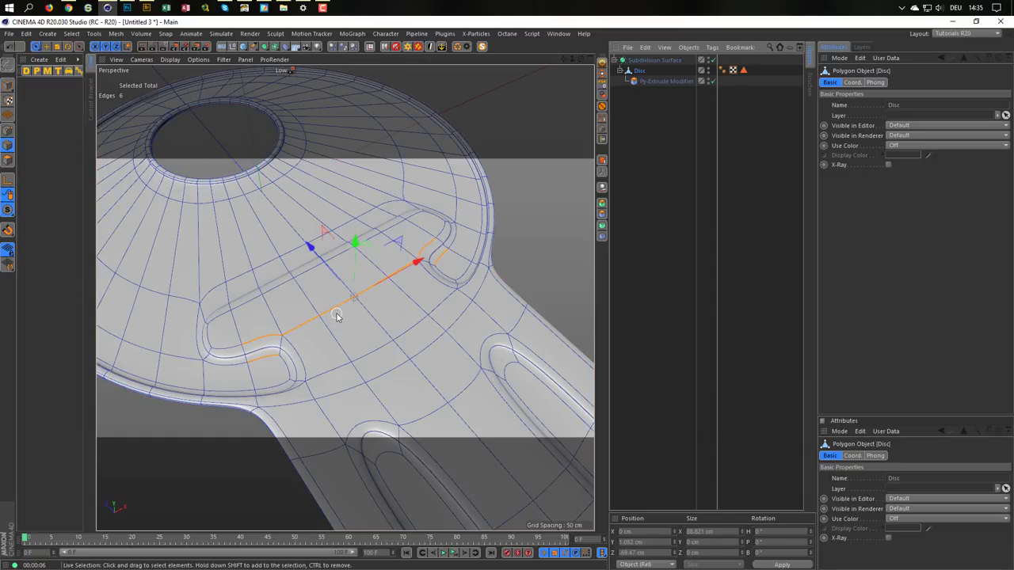
pyautogui.click(712, 61)
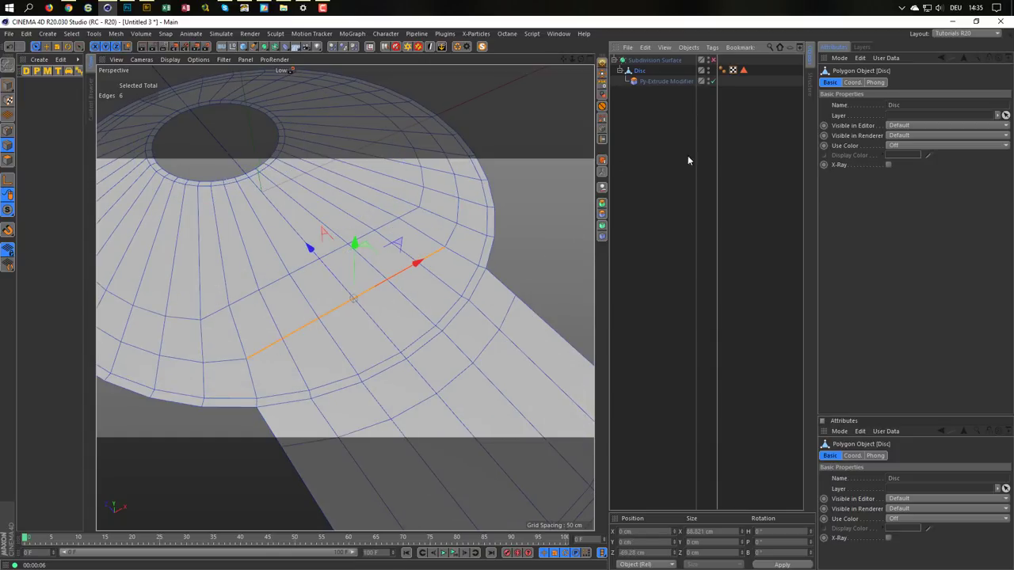
pyautogui.click(712, 60)
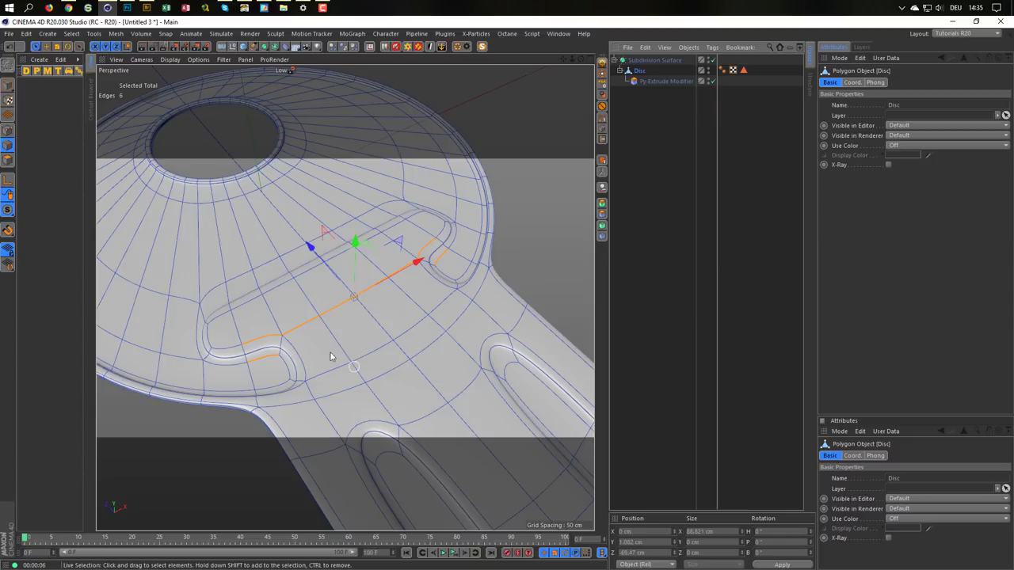
pyautogui.moveTo(309, 248); pyautogui.dragTo(318, 265)
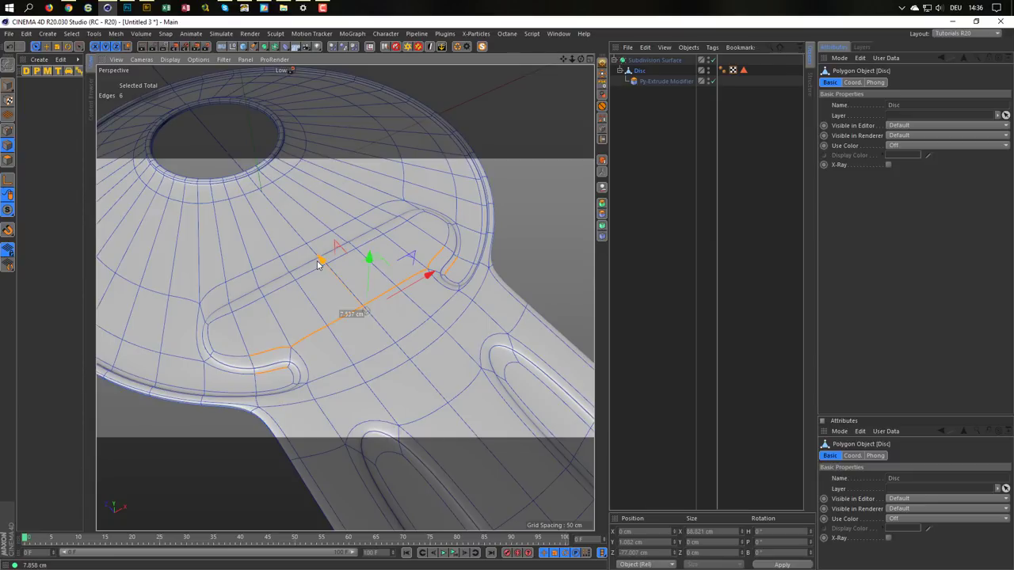
pyautogui.moveTo(317, 264); pyautogui.dragTo(317, 264)
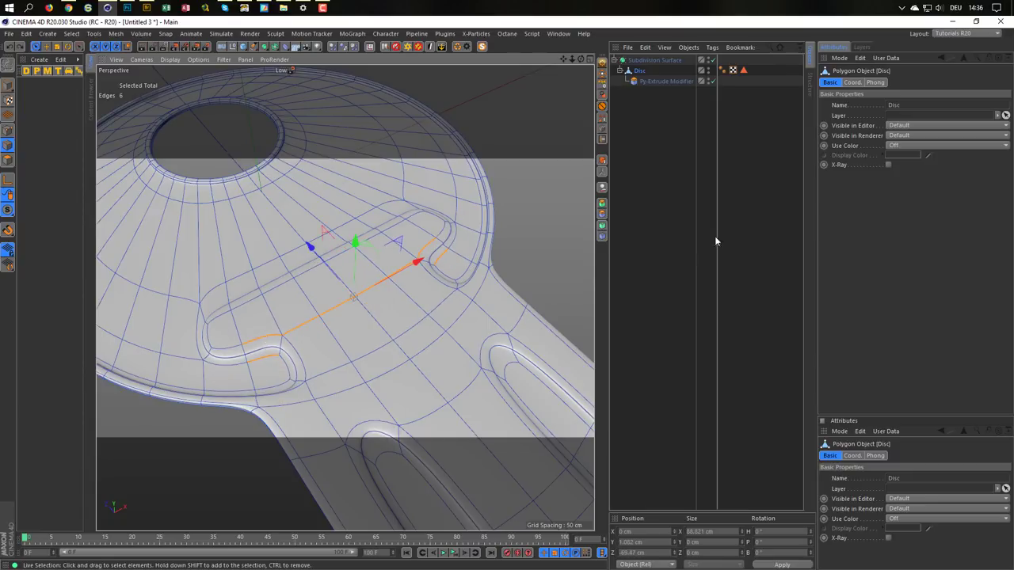
# - Drop the two end edges from the loop and reposition the remaining edges toward the groove
pyautogui.click(712, 61)
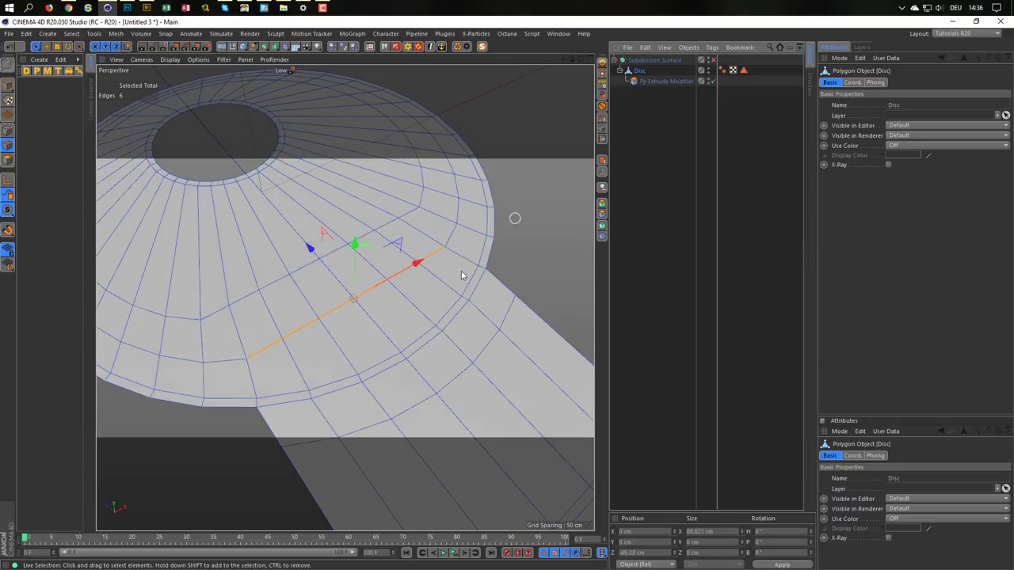
pyautogui.keyDown('ctrl'); pyautogui.click(266, 350); pyautogui.keyUp('ctrl')
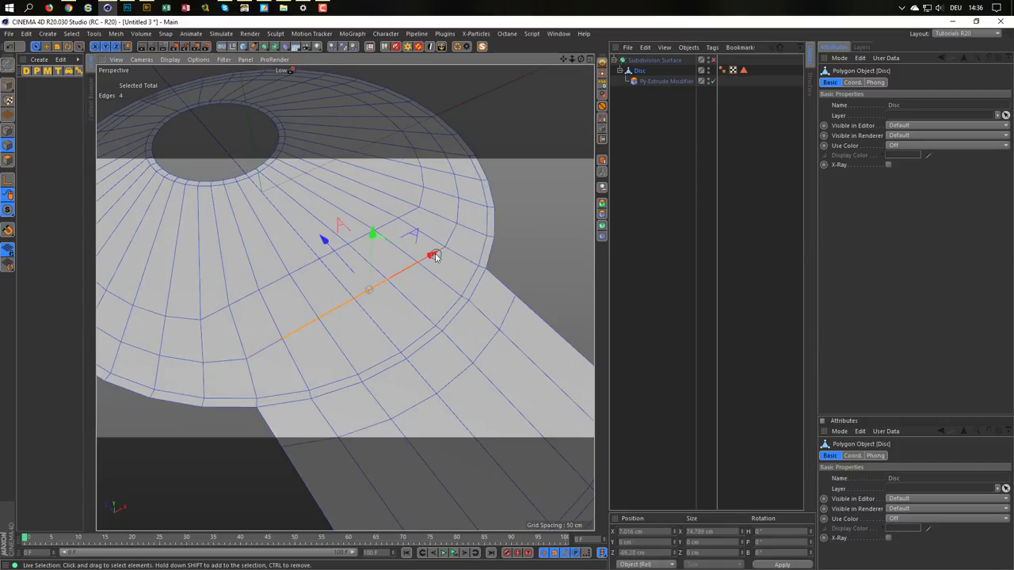
pyautogui.keyDown('ctrl'); pyautogui.click(457, 265); pyautogui.keyUp('ctrl')
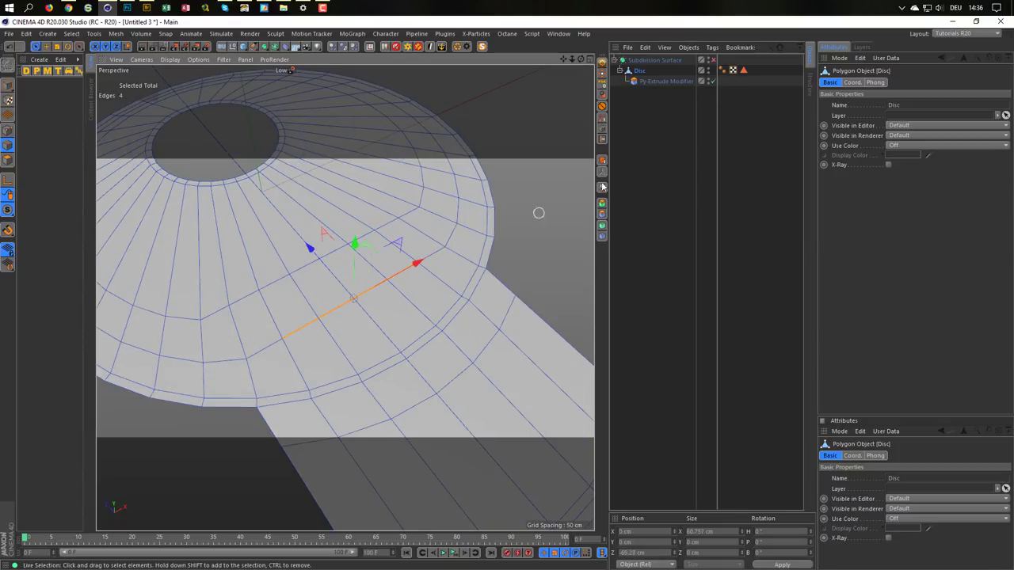
pyautogui.click(712, 61)
pyautogui.moveTo(314, 252); pyautogui.dragTo(318, 267)
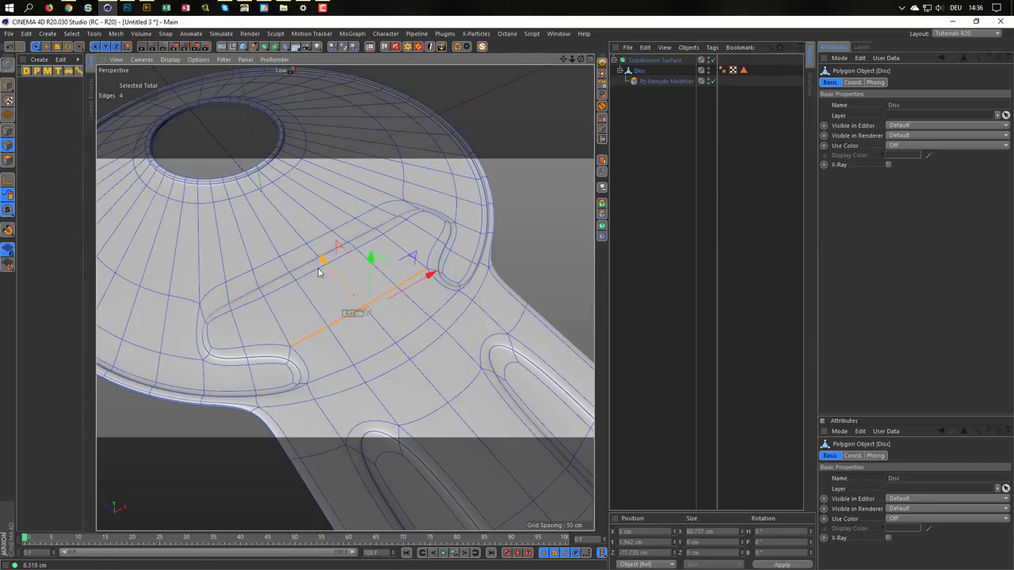
pyautogui.moveTo(318, 268); pyautogui.dragTo(277, 309)
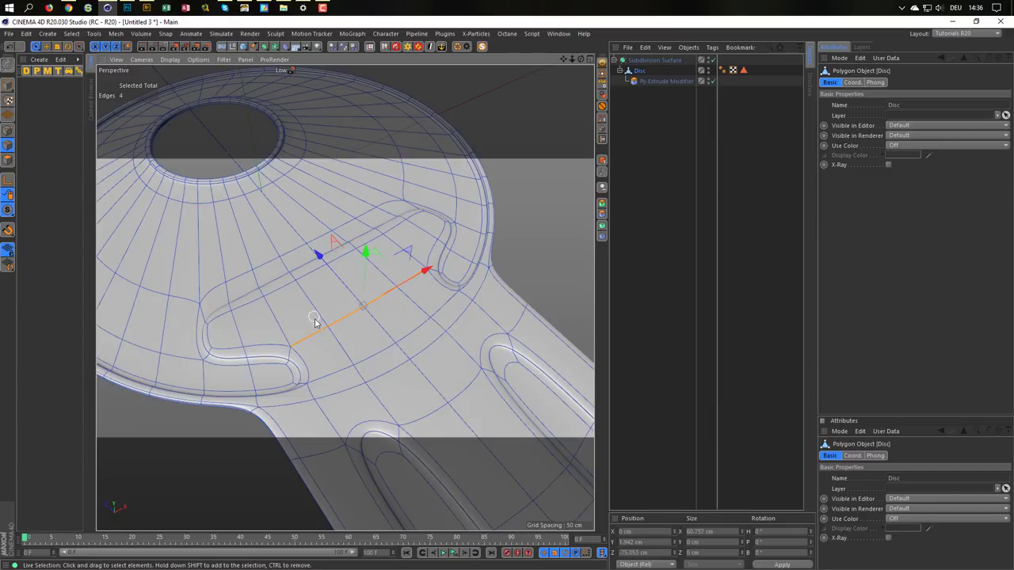
# - With smoothing off in a top-down view, select an edge on the disc's middle ring for moving
pyautogui.keyDown('alt'); pyautogui.moveTo(313, 317); pyautogui.dragTo(375, 259); pyautogui.keyUp('alt')
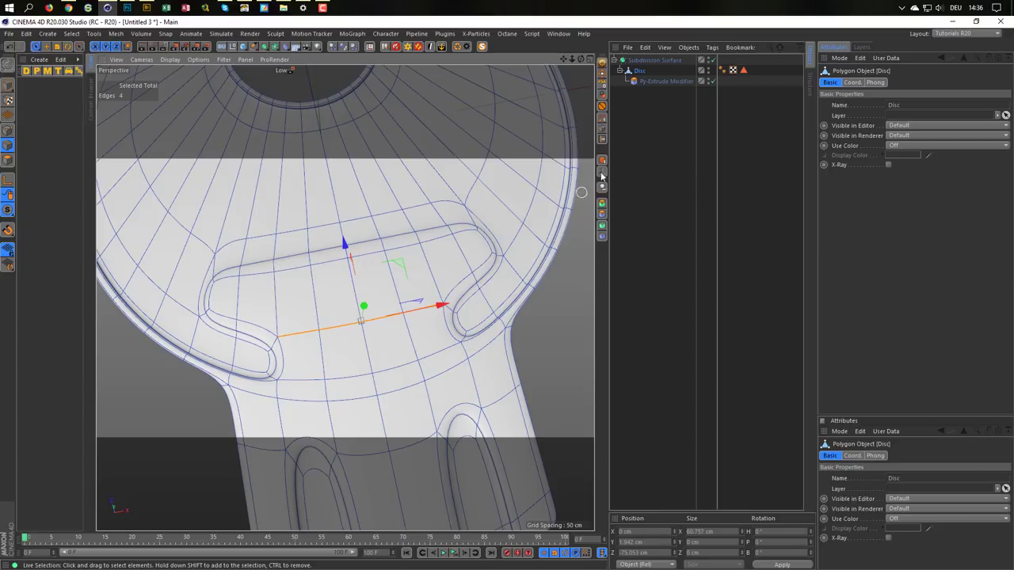
pyautogui.click(713, 61)
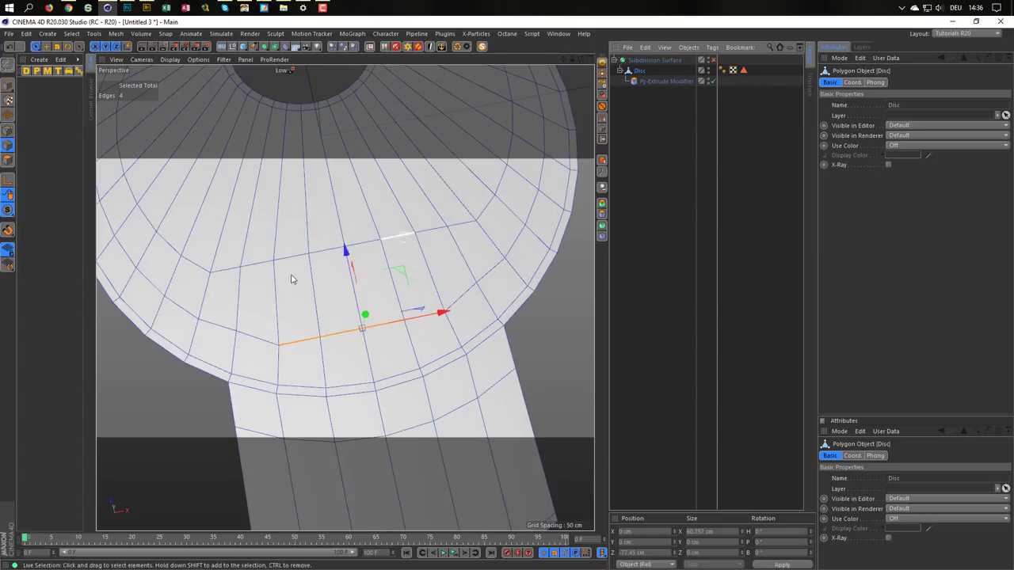
pyautogui.click(225, 273)
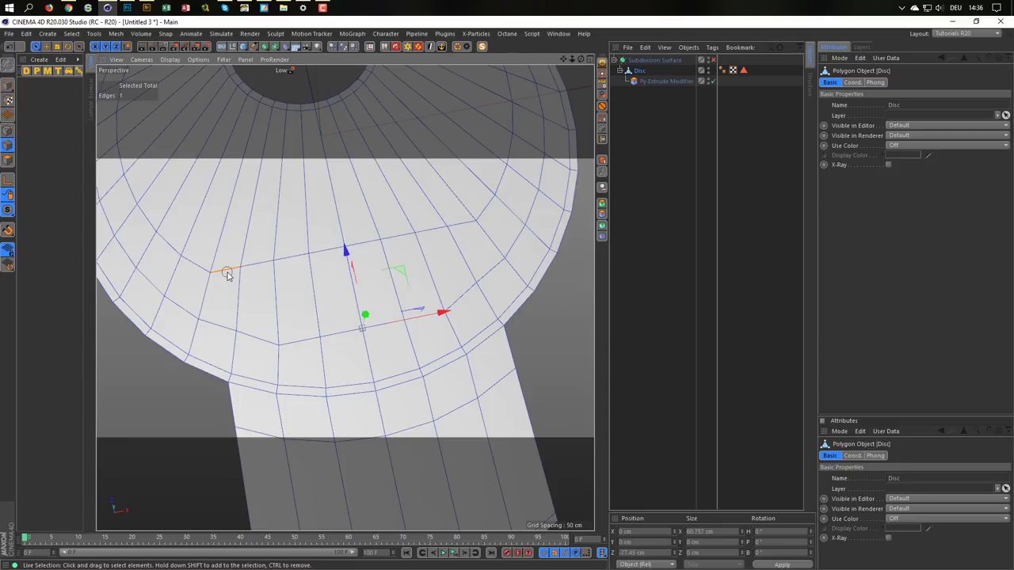
pyautogui.press('e')
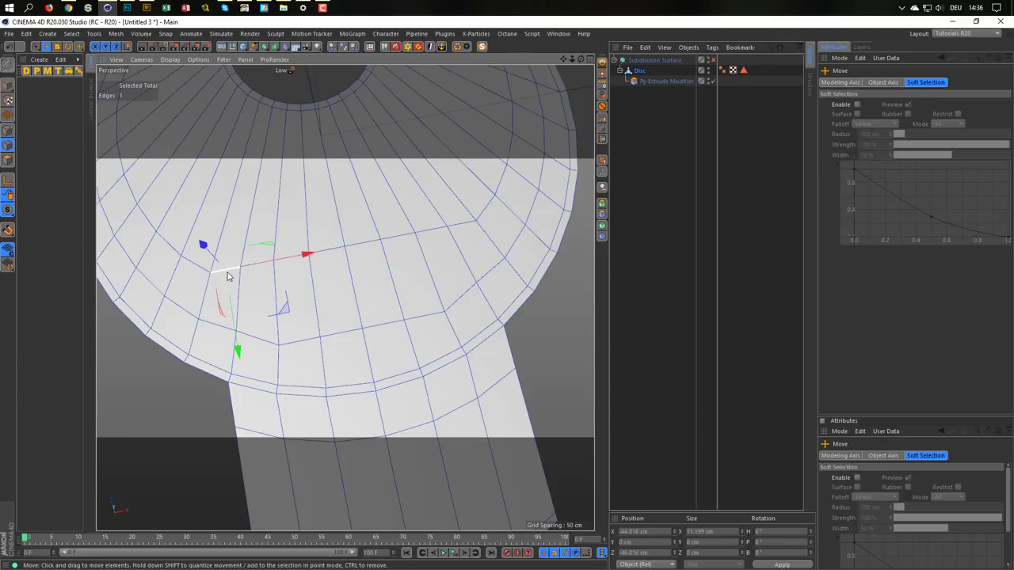
# - Path-select the row of edges running across the disc head
pyautogui.keyDown('shift'); pyautogui.click(463, 227); pyautogui.keyUp('shift')
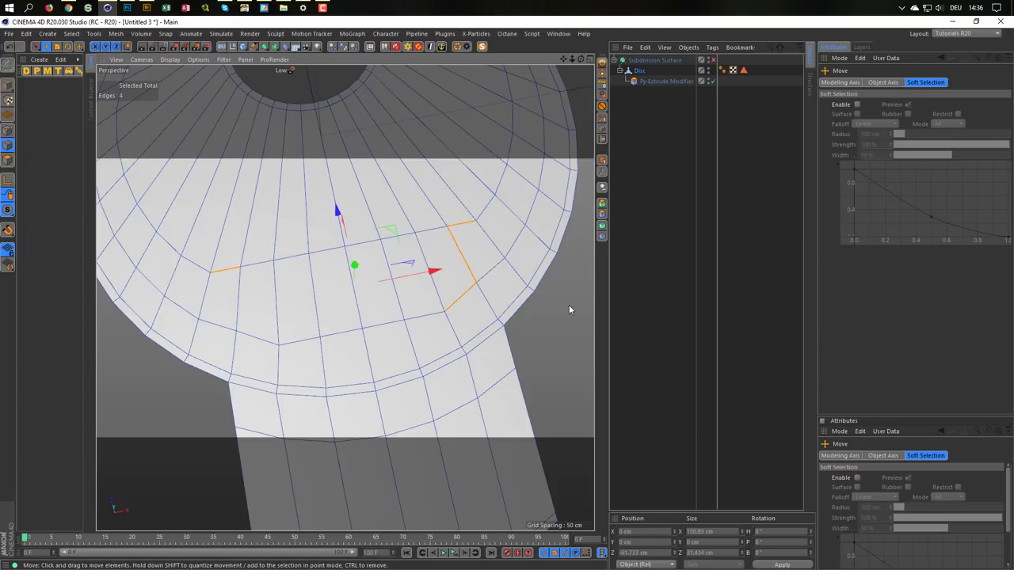
pyautogui.press('u')
pyautogui.press('m')
pyautogui.moveTo(217, 278); pyautogui.dragTo(475, 224)
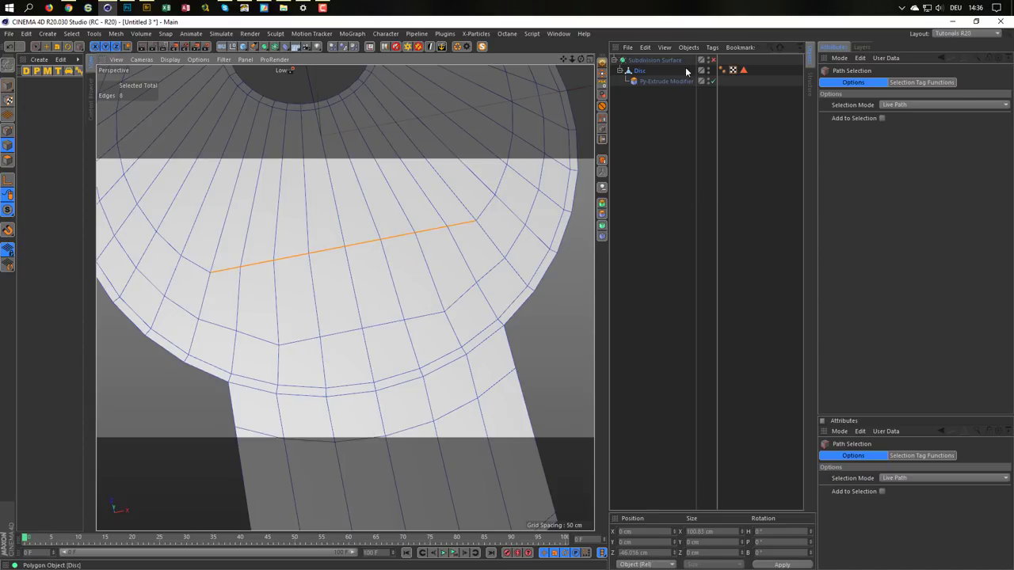
# - Raise the selected edge row 4.368 cm along Y while previewing with subdivision smoothing
pyautogui.click(712, 60)
pyautogui.press('e')
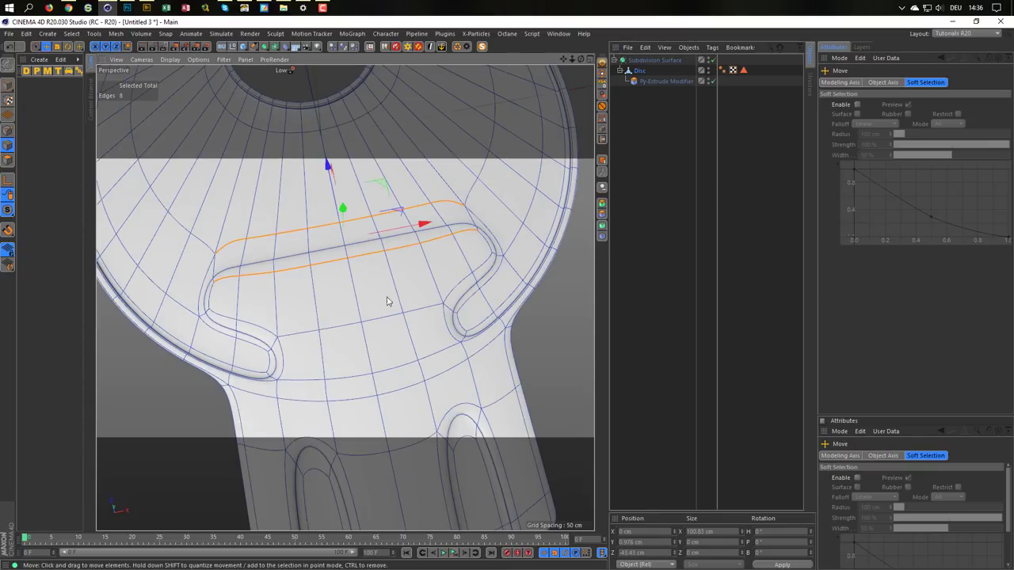
pyautogui.moveTo(297, 185)
pyautogui.keyDown('alt'); pyautogui.mouseDown()
pyautogui.moveTo(273, 221)
pyautogui.moveTo(295, 208)
pyautogui.mouseUp(); pyautogui.keyUp('alt')
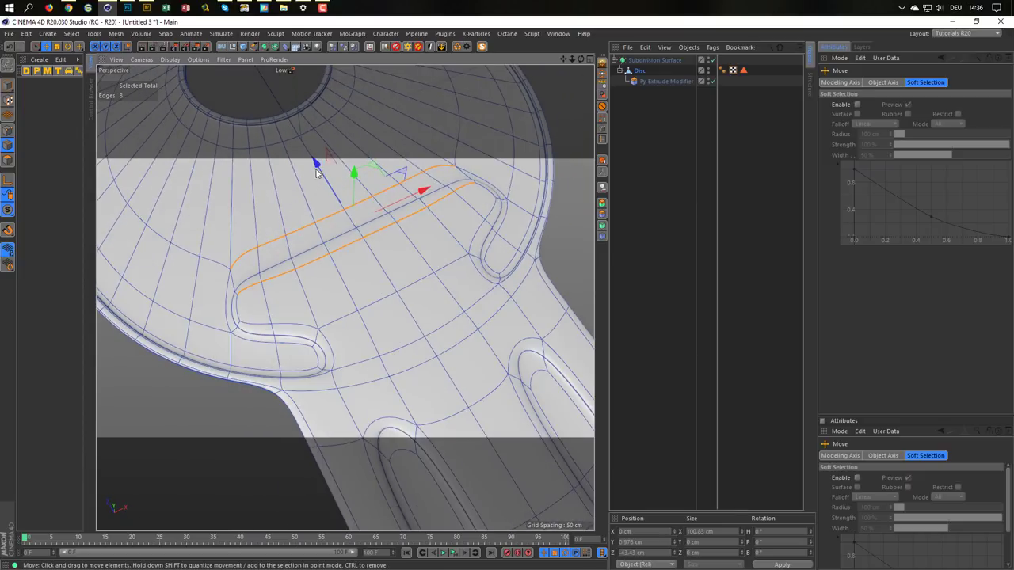
pyautogui.moveTo(320, 173); pyautogui.dragTo(322, 182)
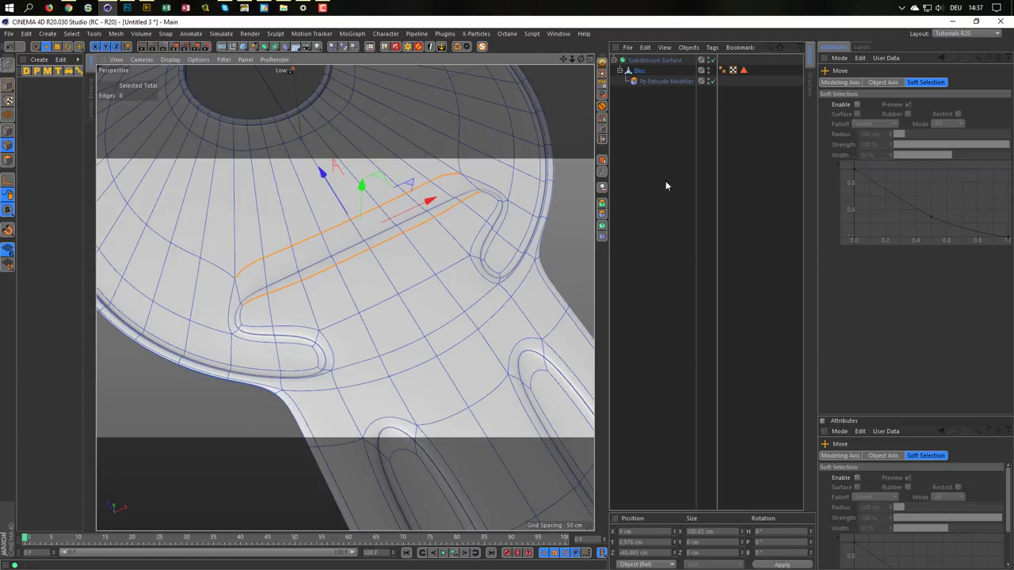
pyautogui.click(712, 60)
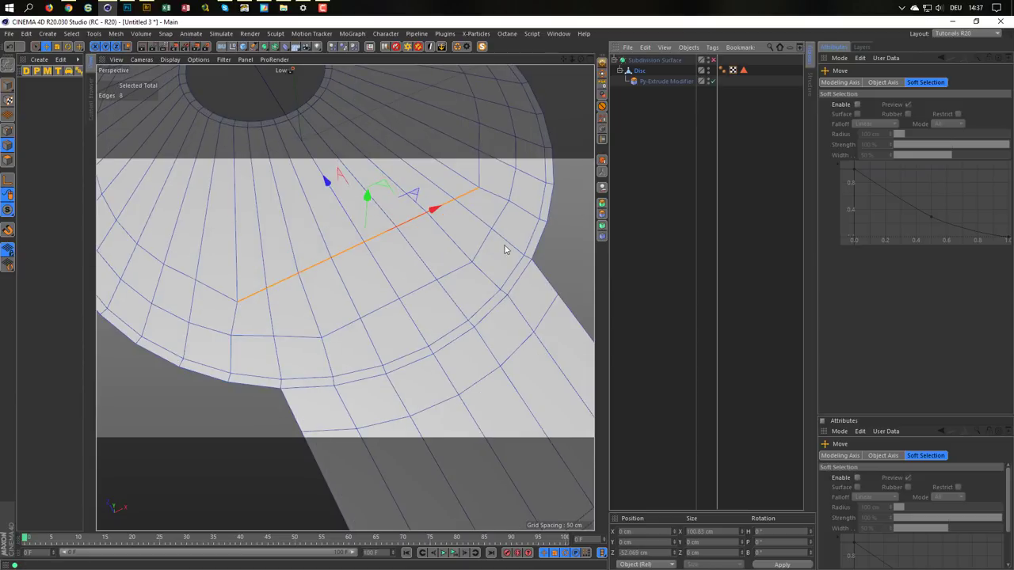
# - Scale two disc-head points to 92.91% and shift them 1.966 cm along Z
pyautogui.click(8, 133)
pyautogui.press('9')
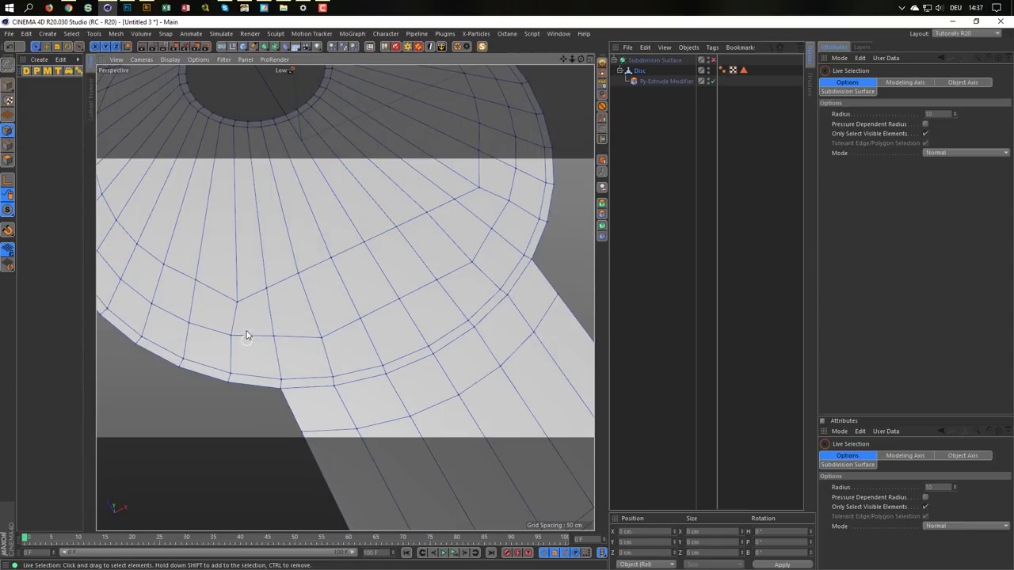
pyautogui.click(232, 334)
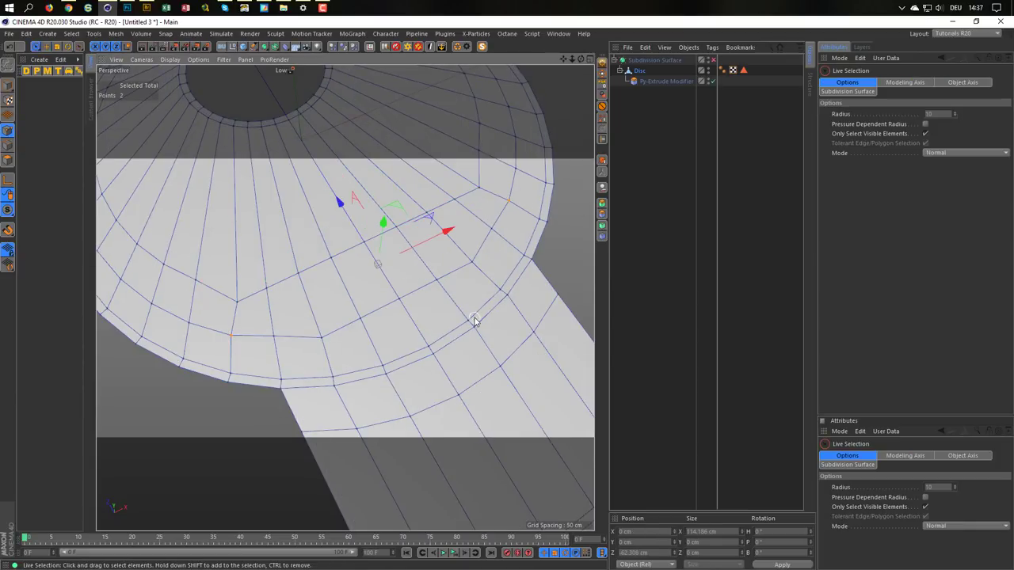
pyautogui.press('t')
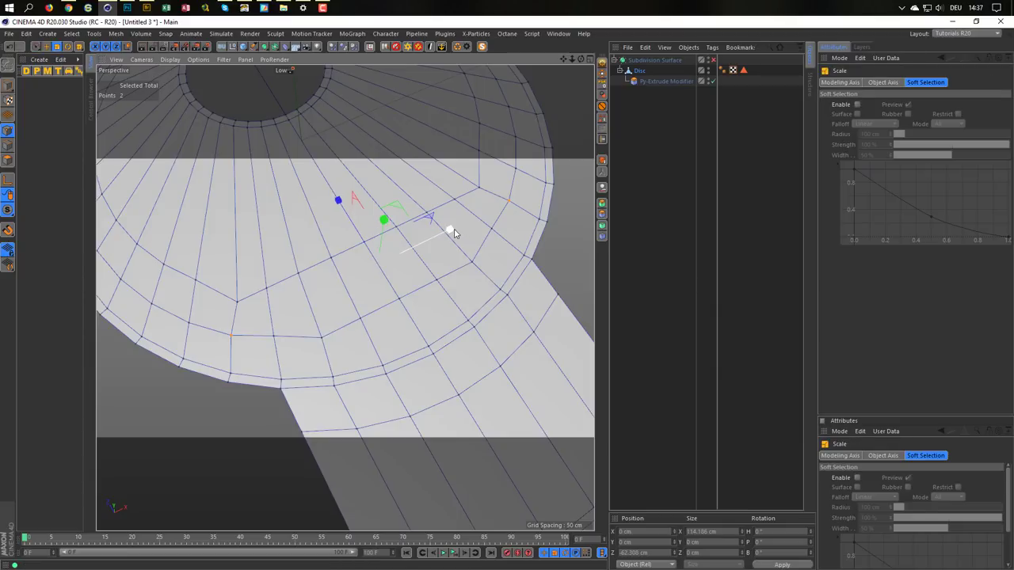
pyautogui.moveTo(454, 232); pyautogui.dragTo(449, 229)
pyautogui.press('e')
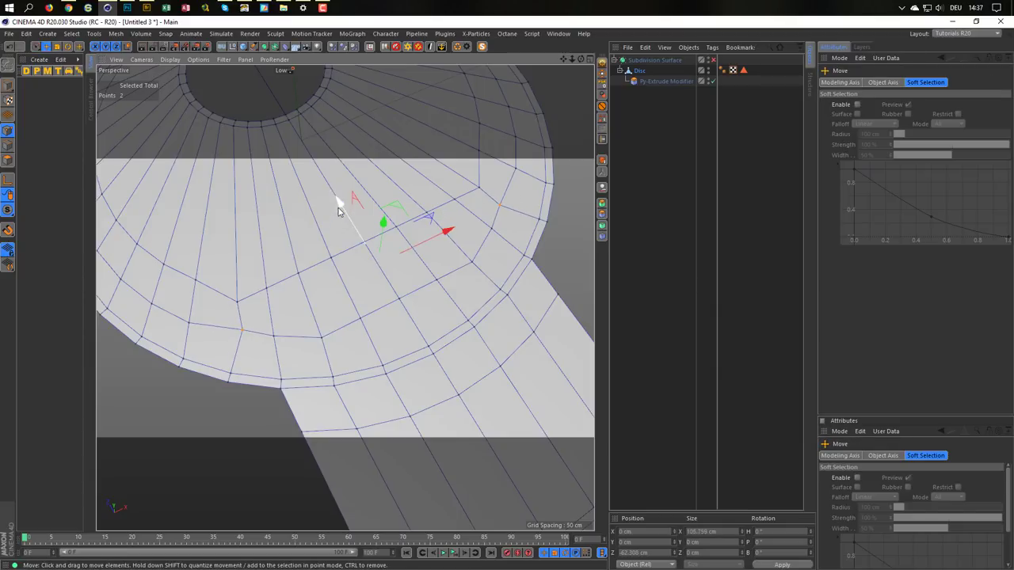
pyautogui.moveTo(338, 212); pyautogui.dragTo(339, 209)
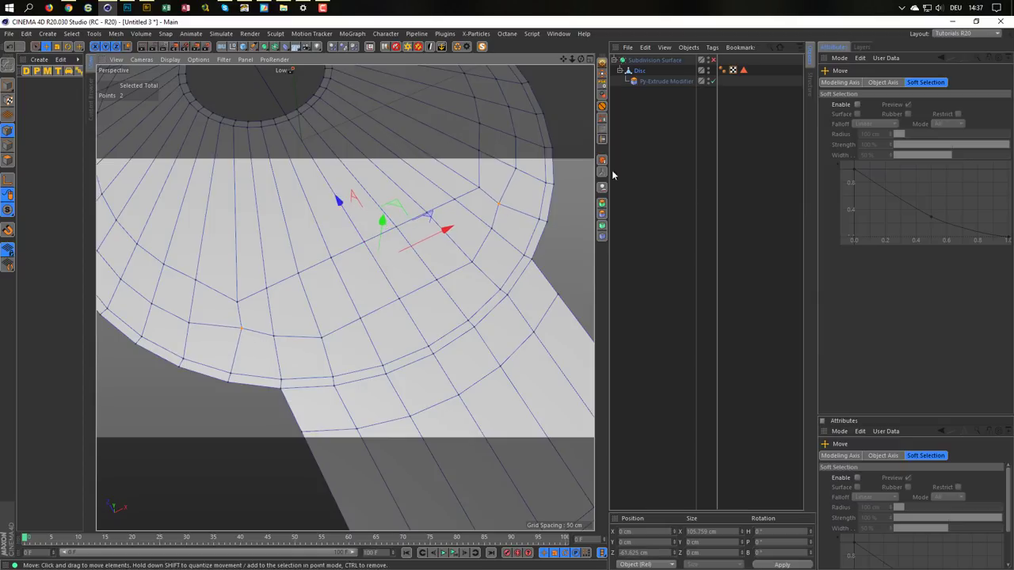
# - Review the whole key, toggling between cage and smoothed views, ending with smoothing on
pyautogui.click(713, 61)
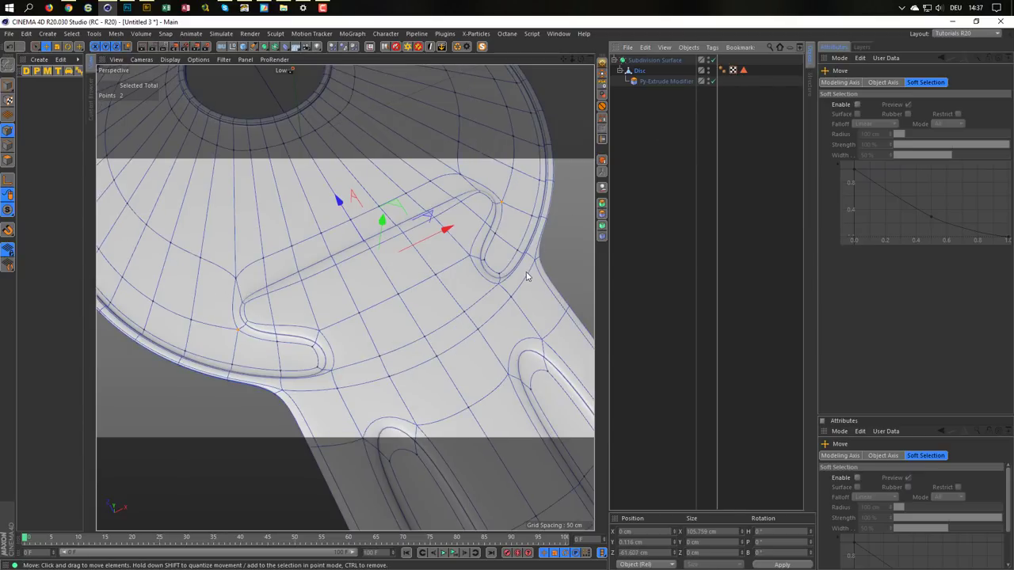
pyautogui.scroll(-5, 479, 303)
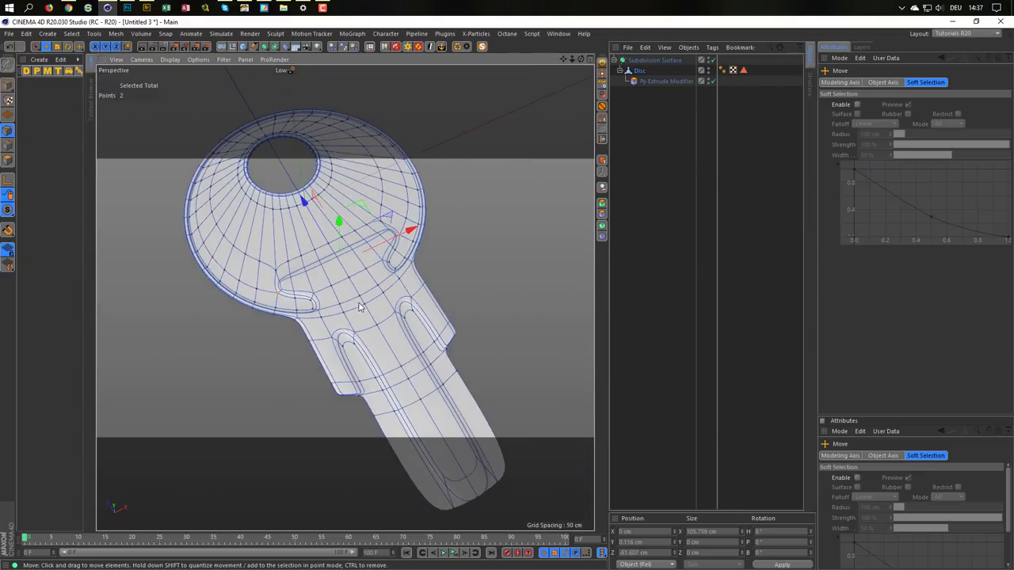
pyautogui.keyDown('alt'); pyautogui.moveTo(393, 338); pyautogui.dragTo(366, 319); pyautogui.keyUp('alt')
pyautogui.scroll(4, 367, 319)
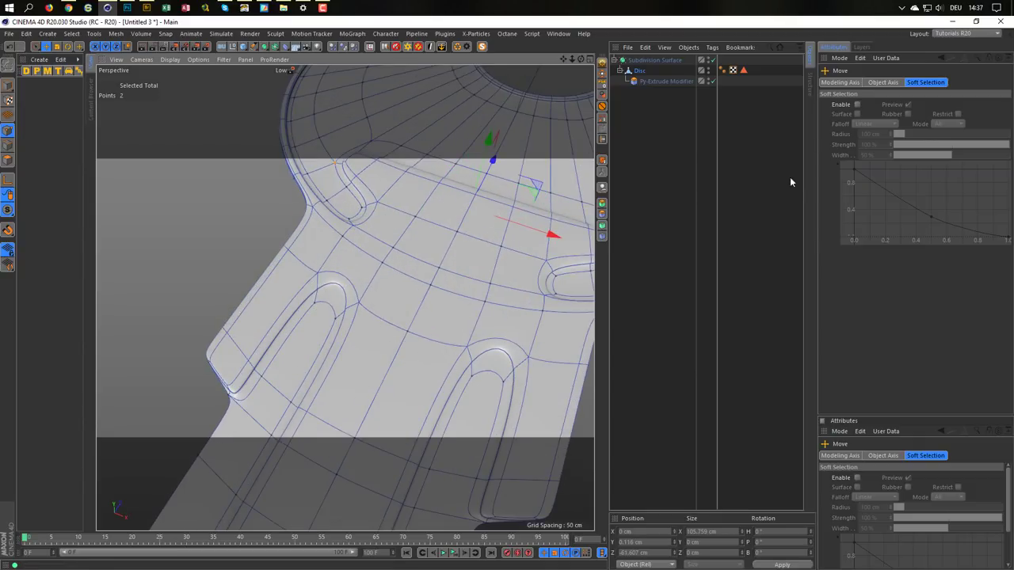
pyautogui.click(713, 61)
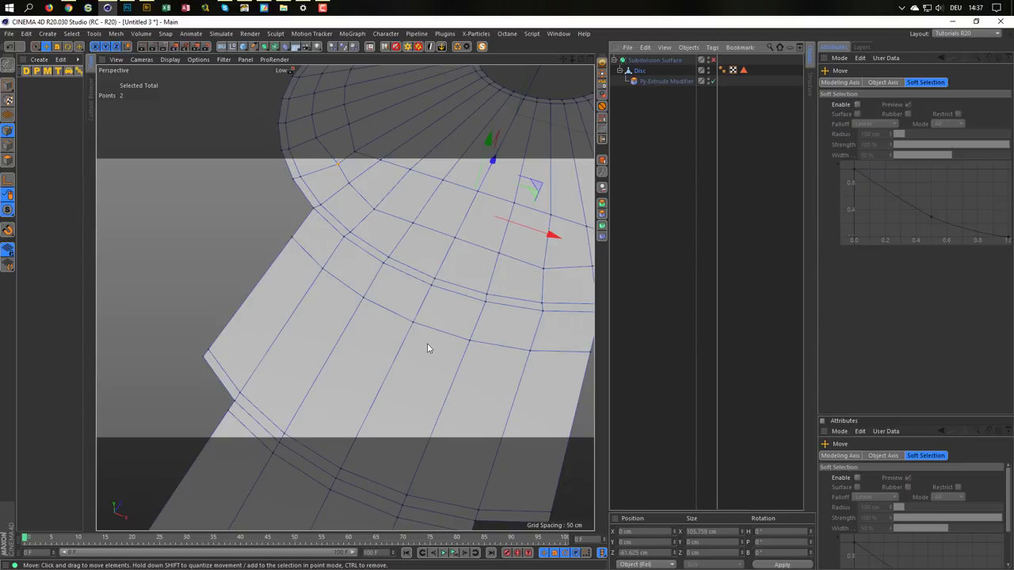
pyautogui.moveTo(540, 380)
pyautogui.keyDown('alt'); pyautogui.mouseDown()
pyautogui.moveTo(357, 324)
pyautogui.moveTo(322, 332)
pyautogui.mouseUp(); pyautogui.keyUp('alt')
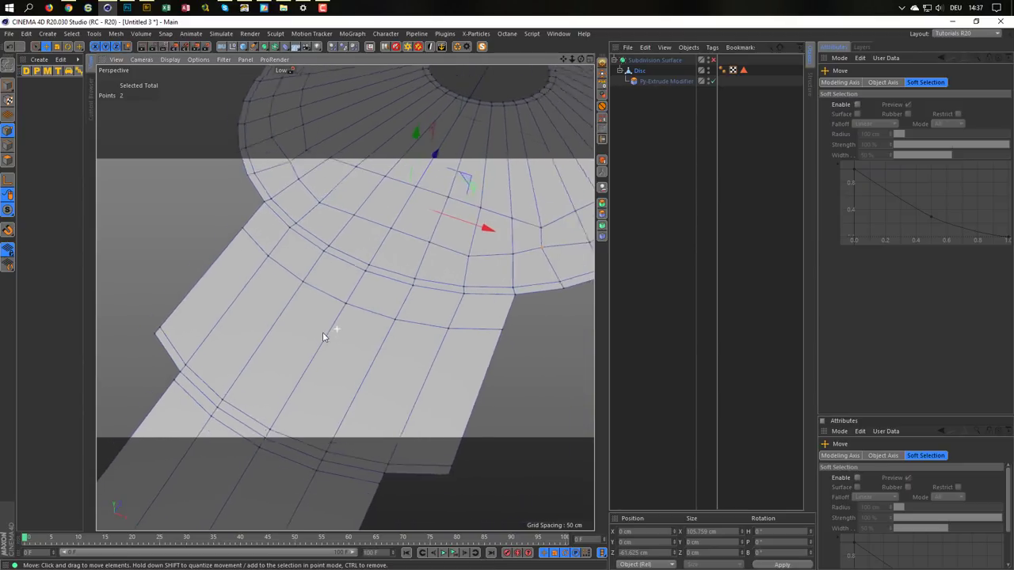
pyautogui.click(710, 60)
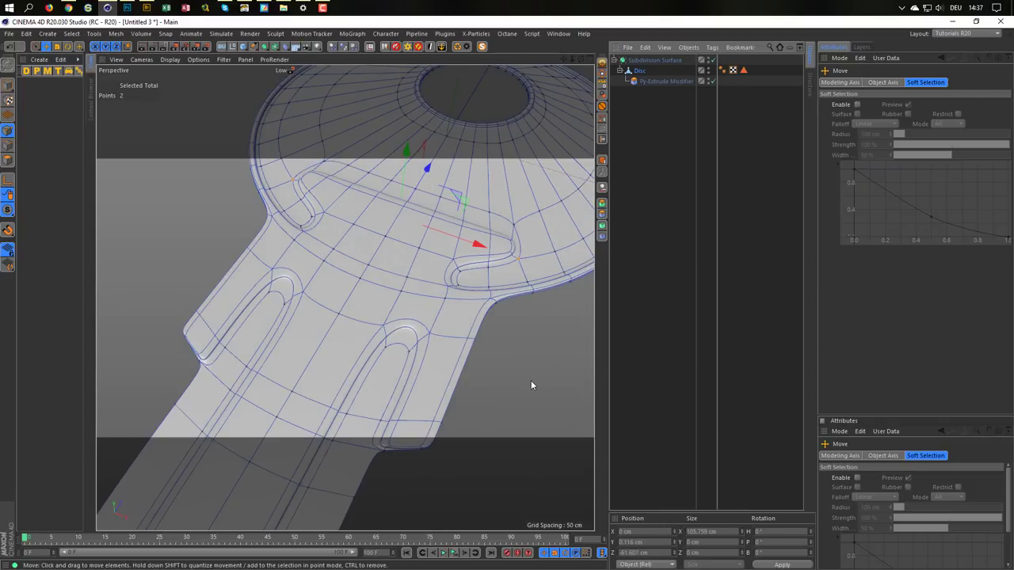
# - Cut a new edge loop at 16.161% across the stem just below the disc head
pyautogui.press('k')
pyautogui.press('l')
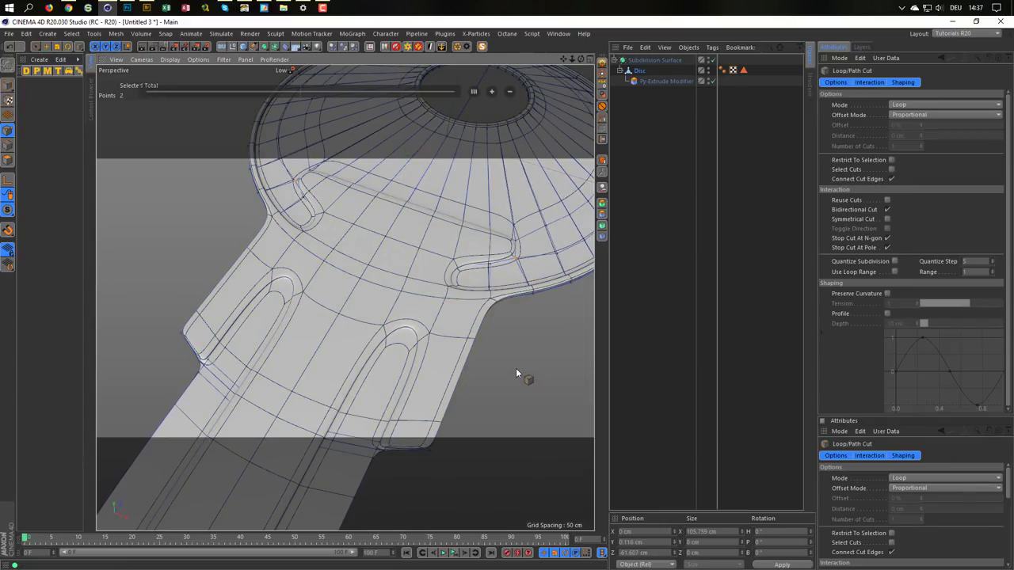
pyautogui.click(472, 346)
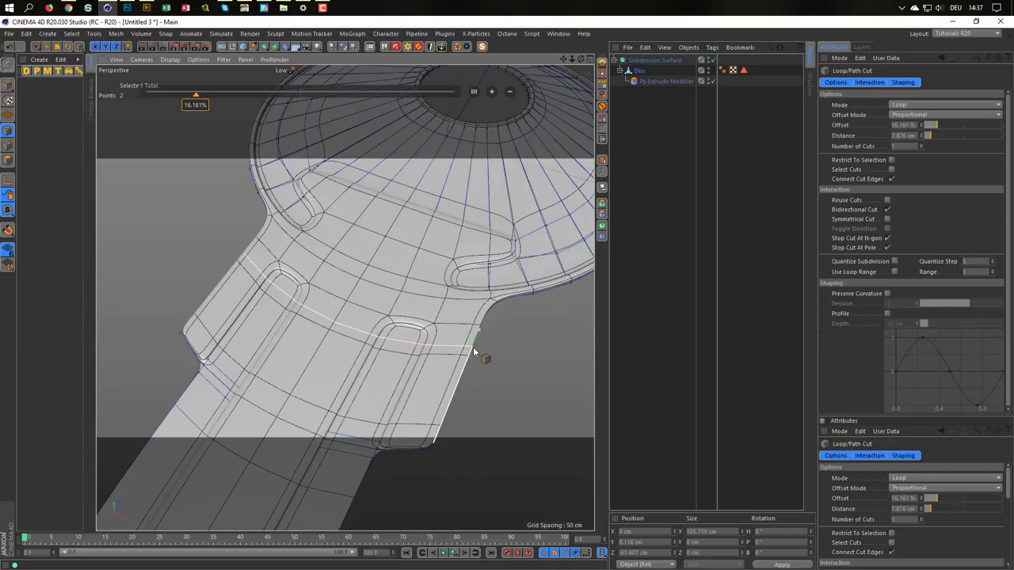
pyautogui.moveTo(464, 376)
pyautogui.keyDown('alt'); pyautogui.mouseDown()
pyautogui.moveTo(394, 349)
pyautogui.moveTo(293, 346)
pyautogui.moveTo(369, 293)
pyautogui.moveTo(362, 332)
pyautogui.moveTo(401, 331)
pyautogui.mouseUp(); pyautogui.keyUp('alt')
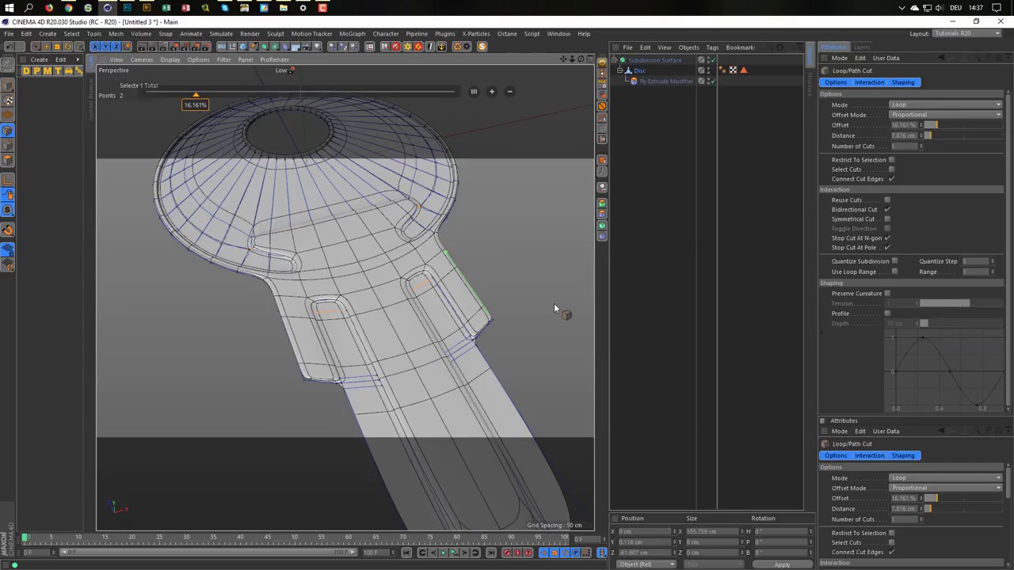
pyautogui.press('space')
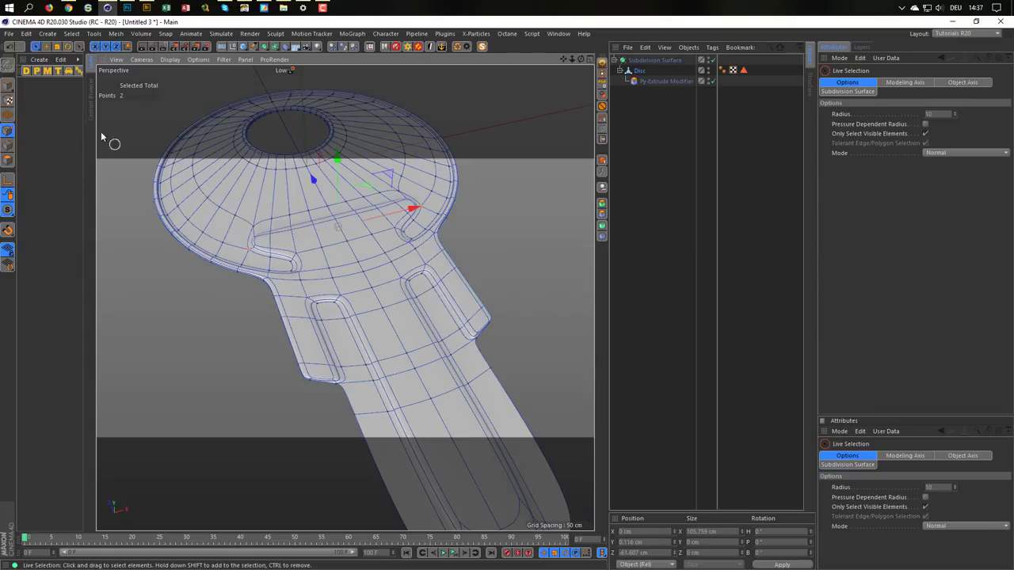
# - Return to Model mode and zoom and orbit in to inspect the stem shoulder groove
pyautogui.click(8, 85)
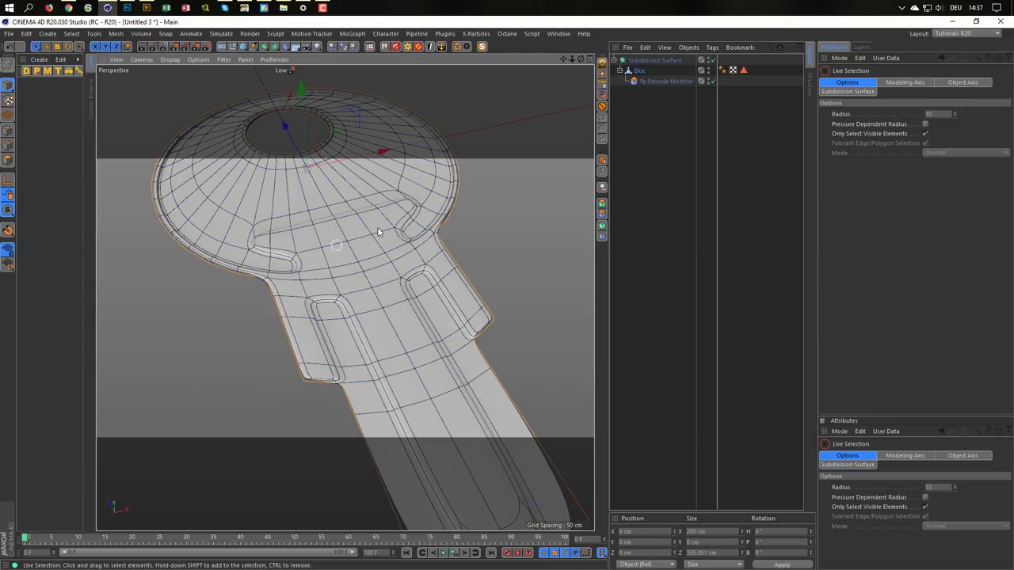
pyautogui.scroll(2, 383, 336)
pyautogui.scroll(3, 357, 396)
pyautogui.scroll(3, 427, 355)
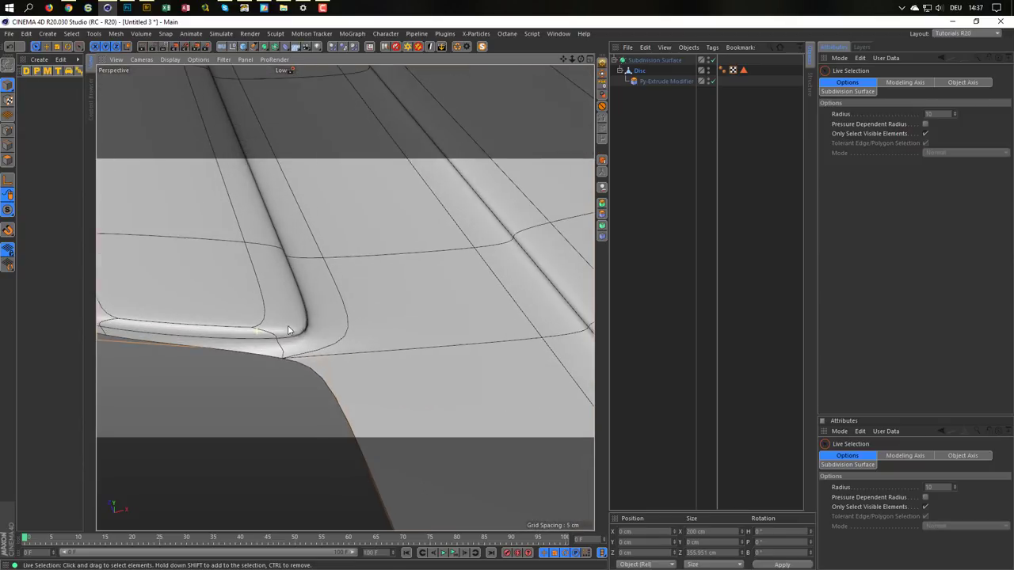
pyautogui.scroll(1, 307, 335)
pyautogui.scroll(-1, 333, 342)
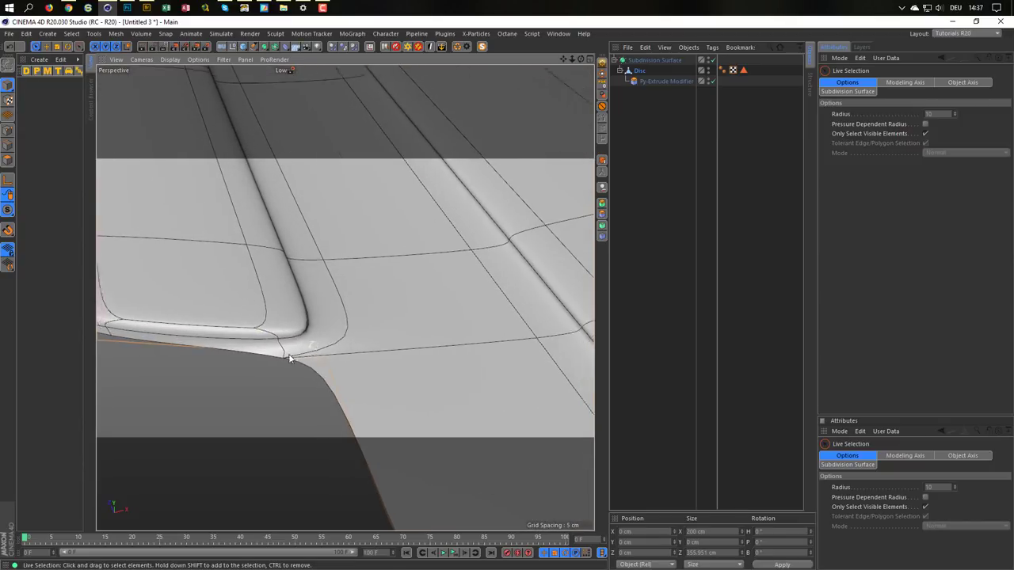
pyautogui.scroll(-3, 340, 348)
pyautogui.scroll(-3, 348, 356)
pyautogui.scroll(-2, 341, 393)
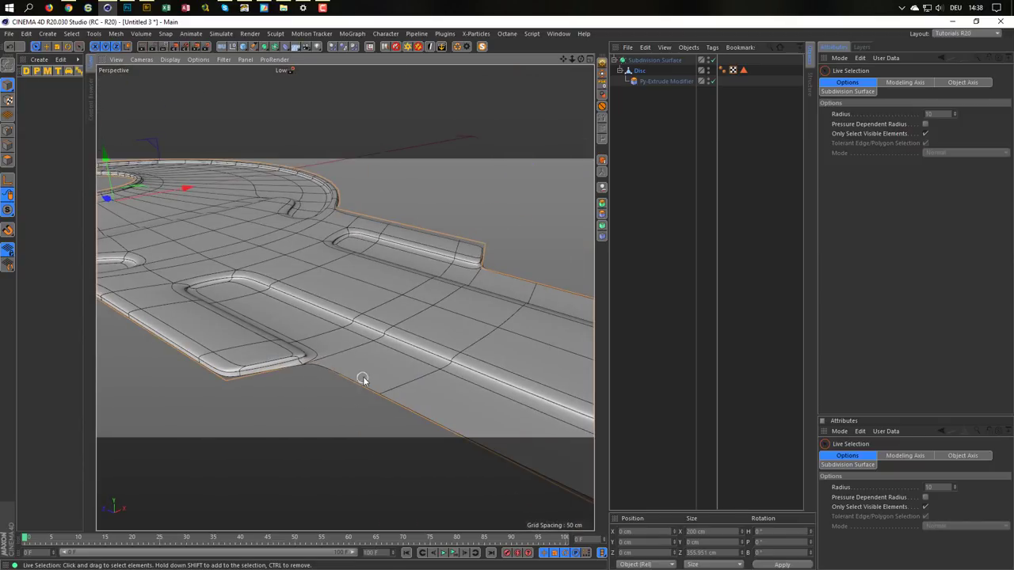
pyautogui.keyDown('alt'); pyautogui.moveTo(291, 370); pyautogui.dragTo(328, 349); pyautogui.keyUp('alt')
pyautogui.scroll(3, 329, 348)
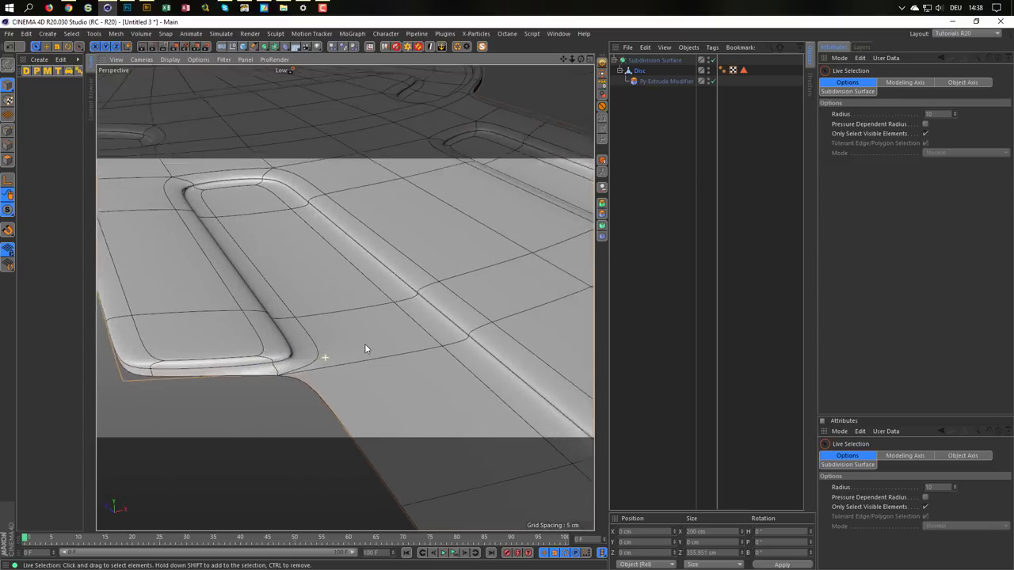
pyautogui.scroll(2, 321, 346)
pyautogui.scroll(1, 308, 352)
pyautogui.scroll(1, 281, 365)
pyautogui.scroll(-3, 282, 365)
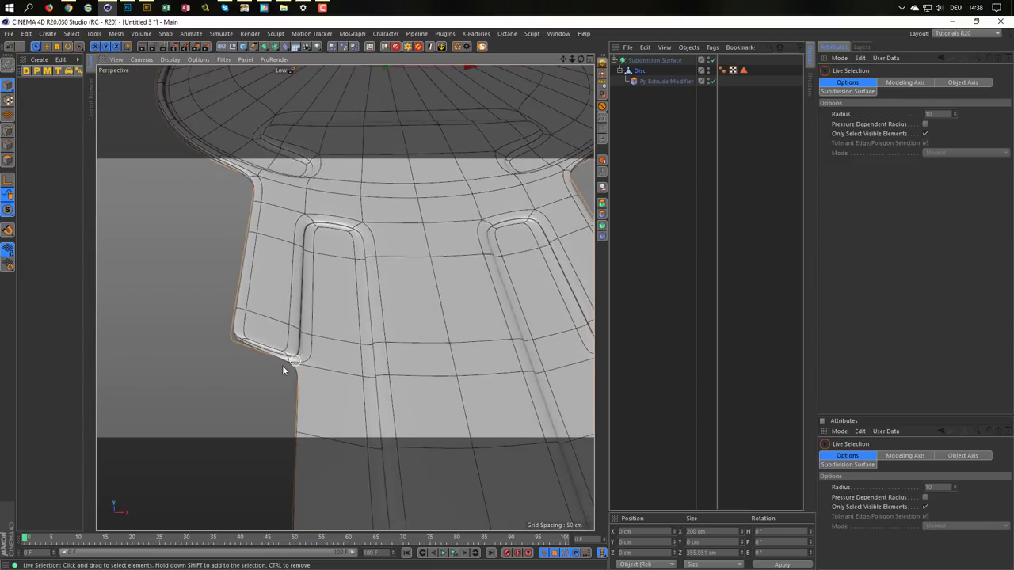
pyautogui.scroll(-2, 270, 369)
pyautogui.scroll(-1, 271, 364)
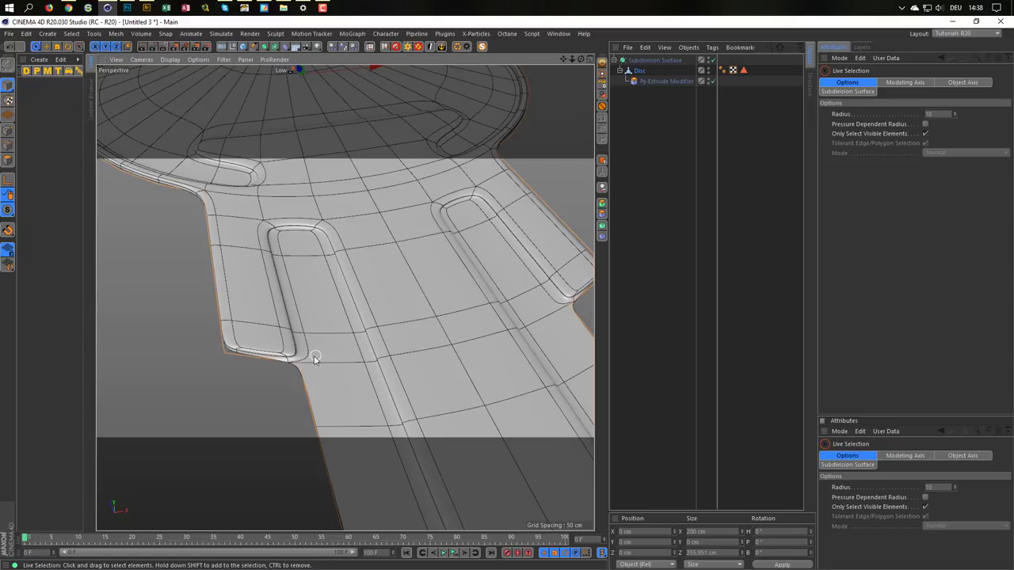
pyautogui.scroll(2, 313, 358)
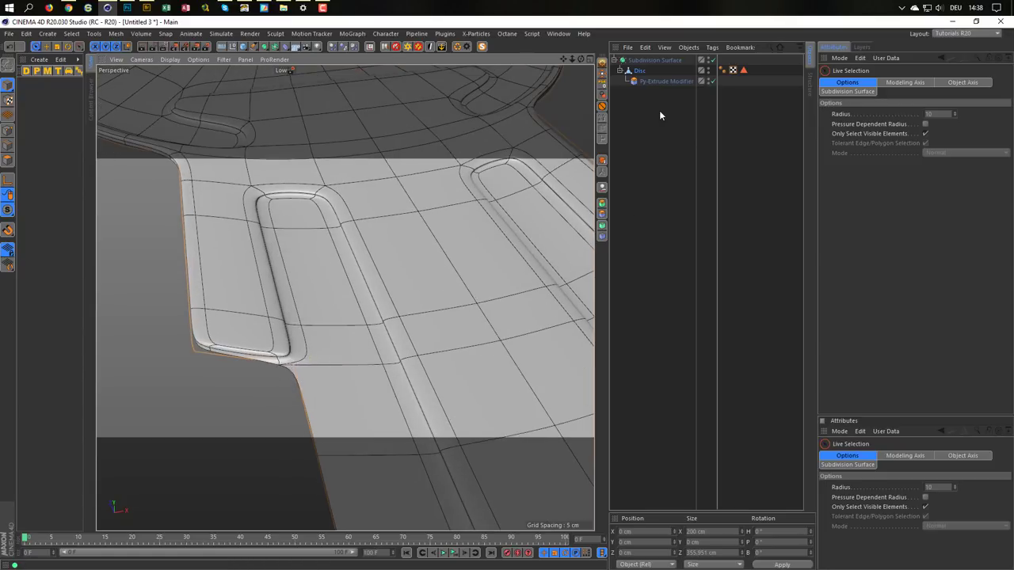
# - Disable the Subdivision Surface and switch the Disc to Edge mode
pyautogui.click(712, 60)
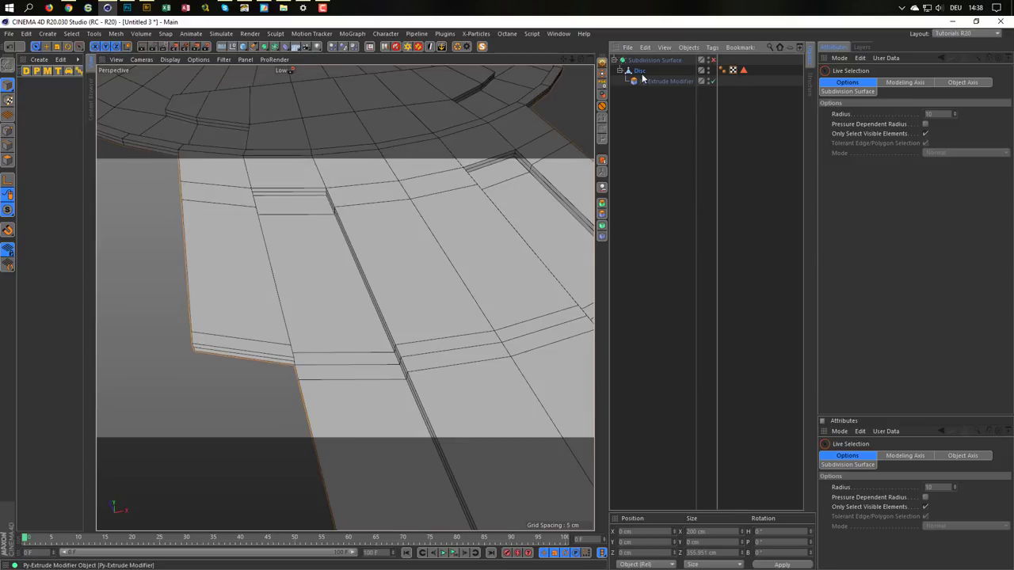
pyautogui.click(638, 71)
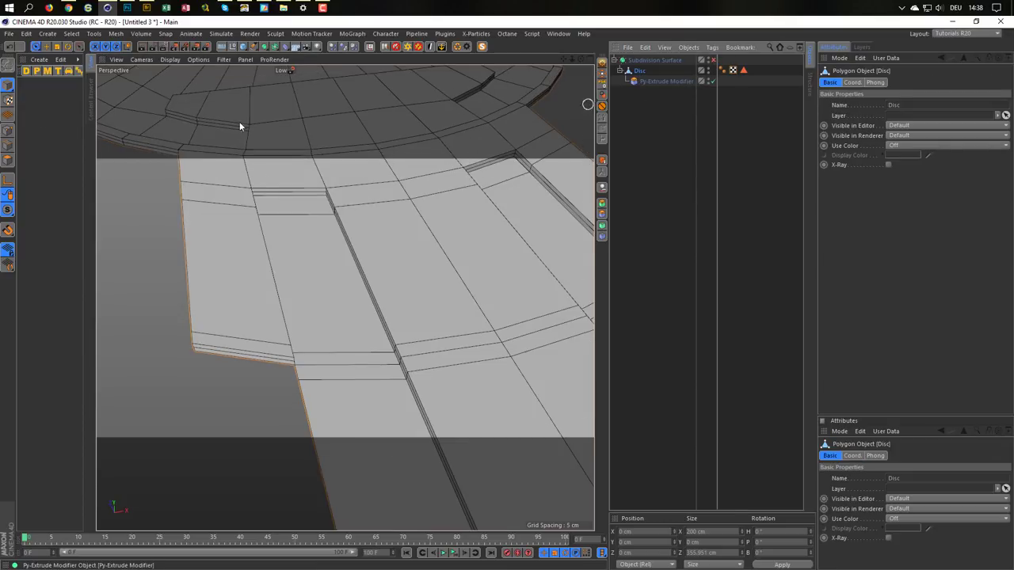
pyautogui.click(18, 154)
# - Maximise and zoom into the Top view with the Path Selection tool active
pyautogui.middleClick(220, 362)
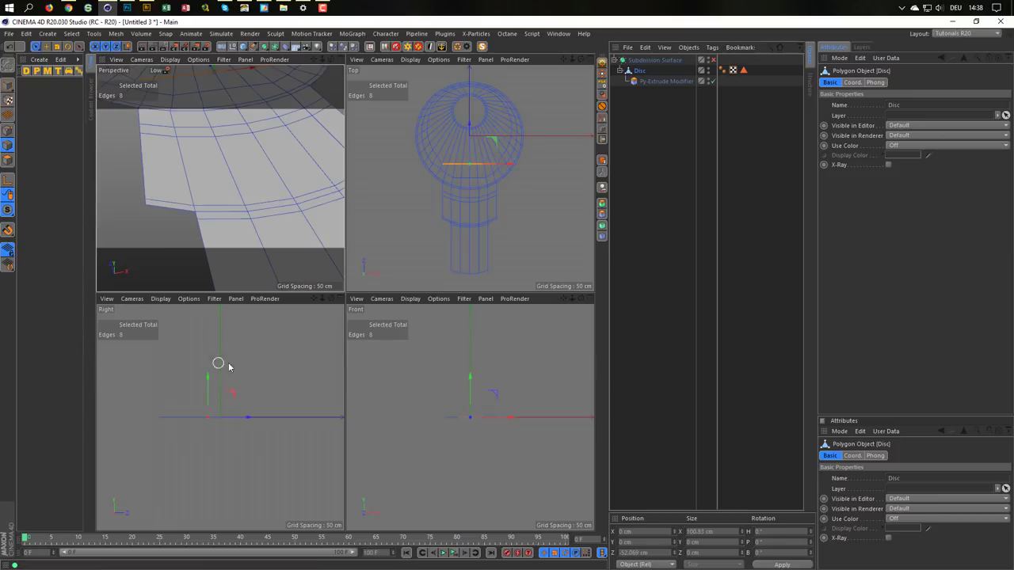
pyautogui.middleClick(452, 255)
pyautogui.scroll(2, 328, 343)
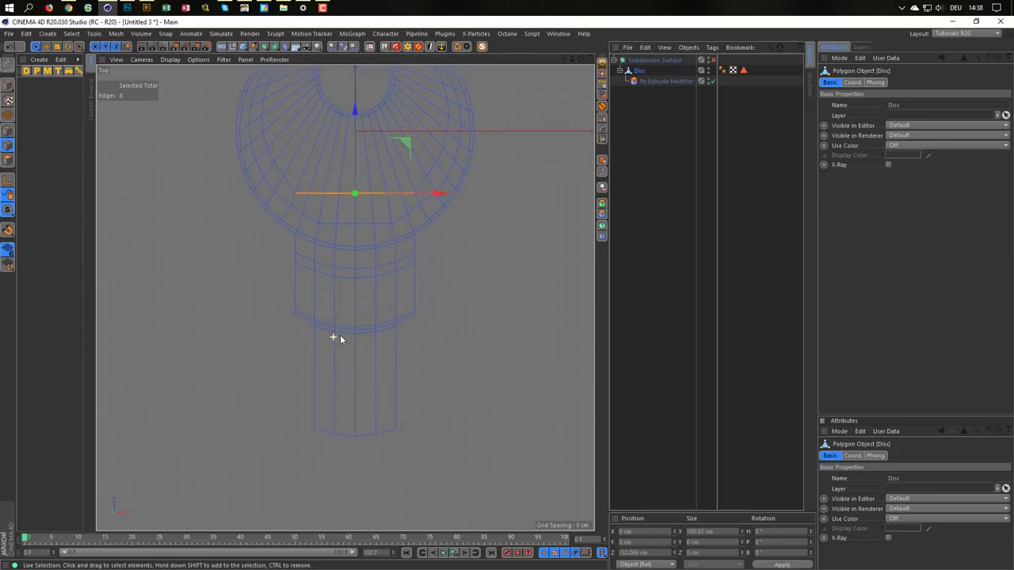
pyautogui.scroll(2, 336, 336)
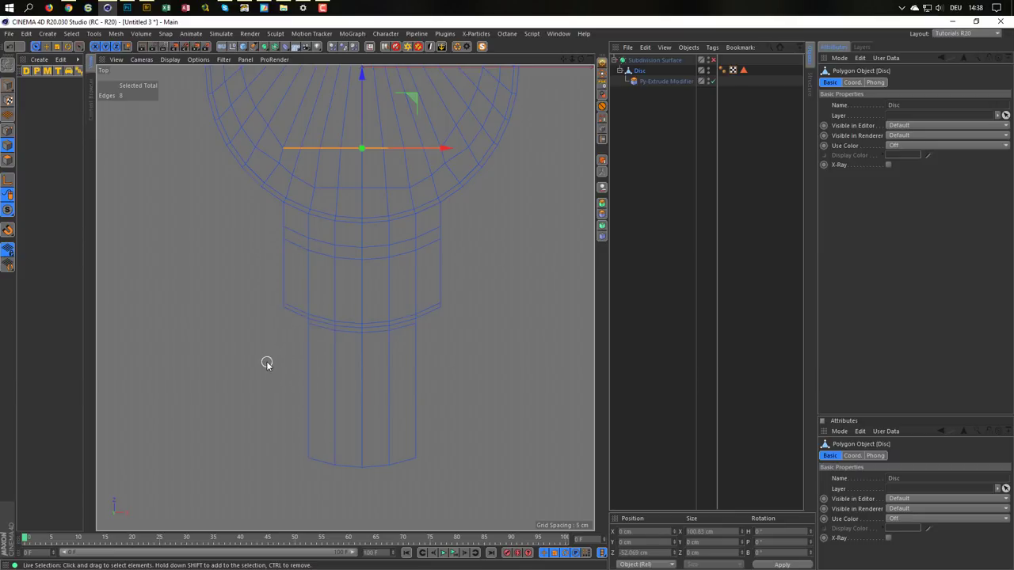
pyautogui.press('u')
pyautogui.press('m')
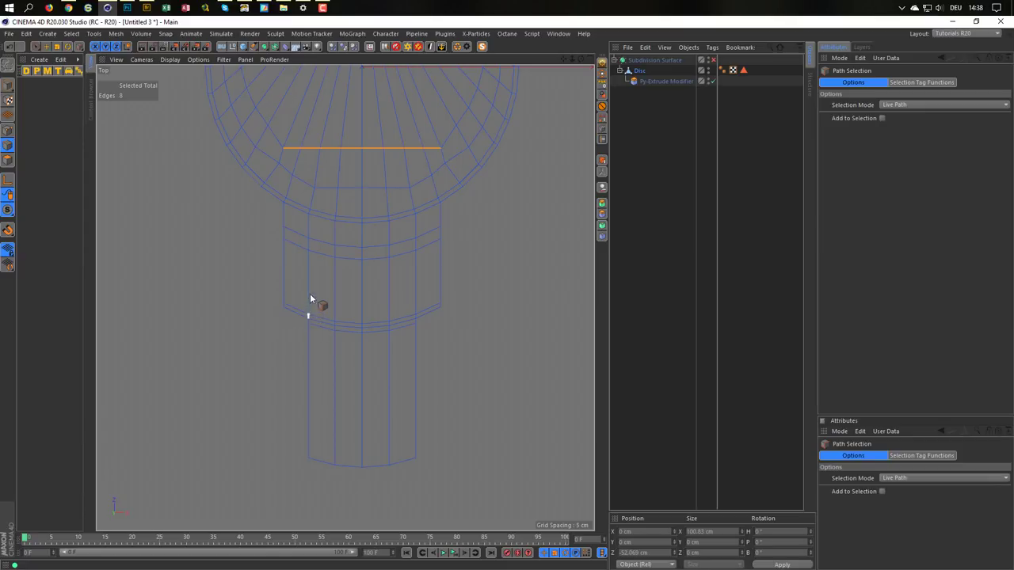
# - Path-select nine groove edges up, across the shoulder and down the stem, keeping Edge mode
pyautogui.moveTo(309, 321); pyautogui.dragTo(316, 245)
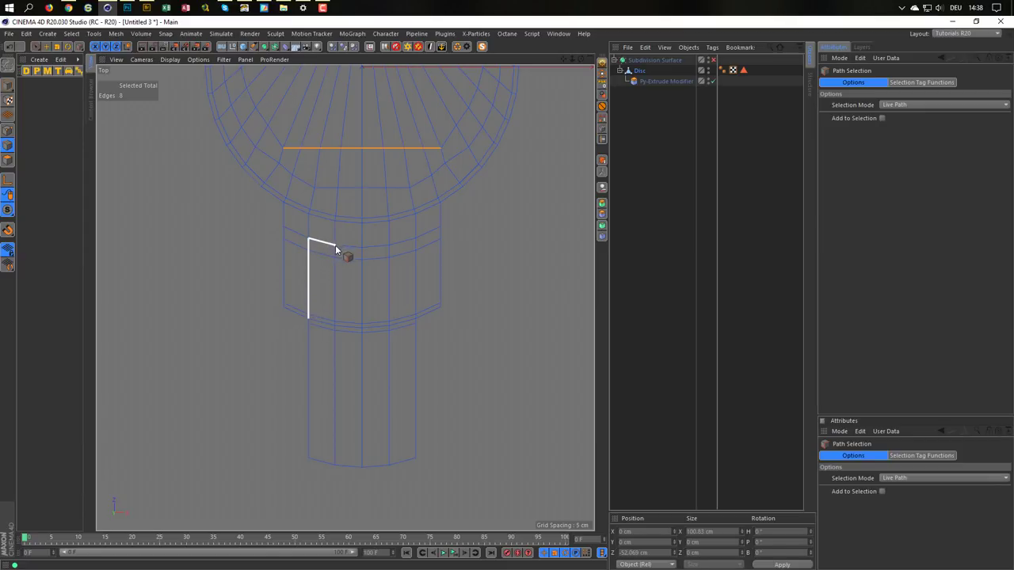
pyautogui.moveTo(316, 246); pyautogui.dragTo(338, 473)
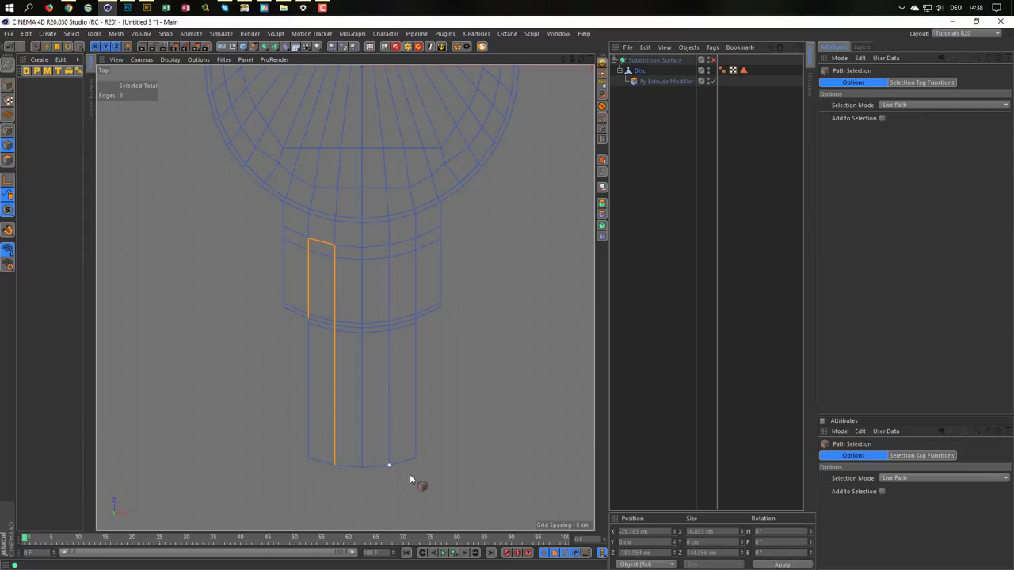
pyautogui.doubleClick(743, 70)
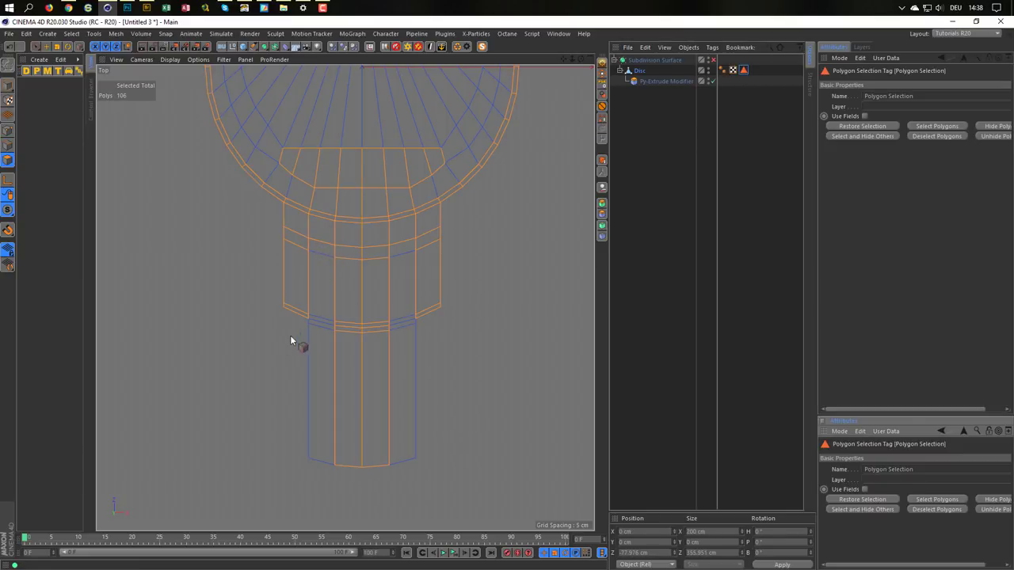
pyautogui.click(11, 145)
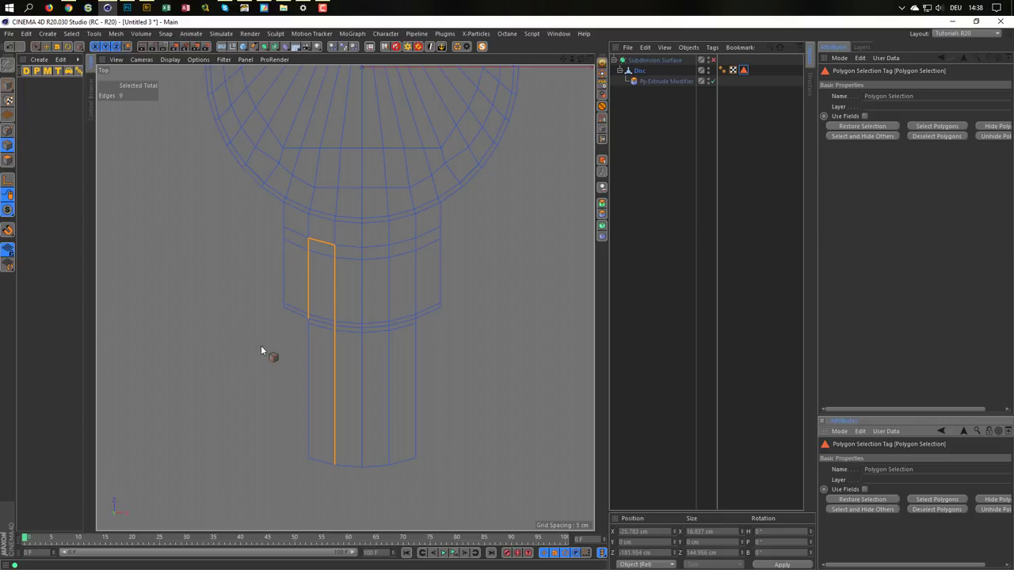
pyautogui.scroll(2, 308, 325)
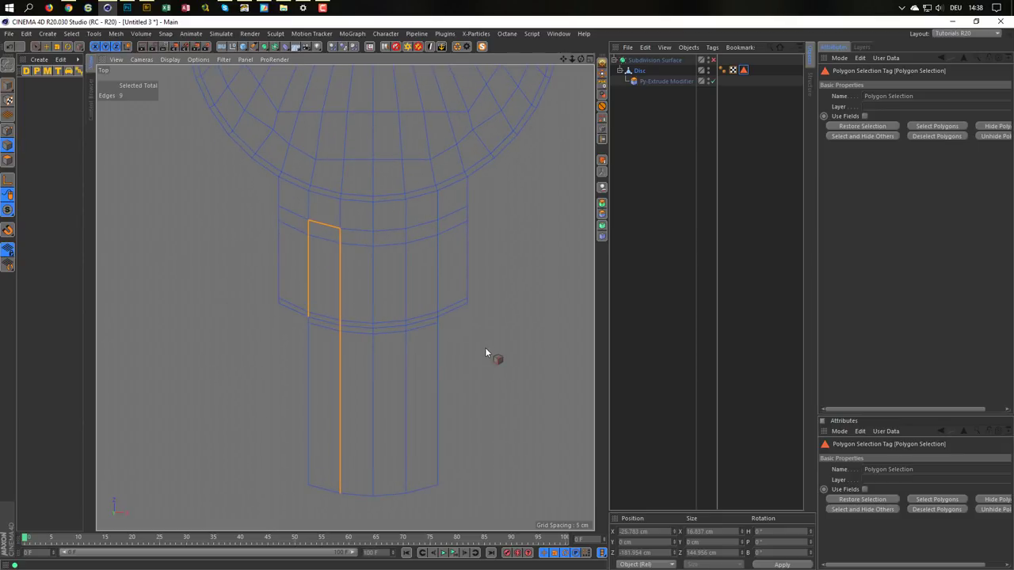
pyautogui.press('m')
pyautogui.press('o')
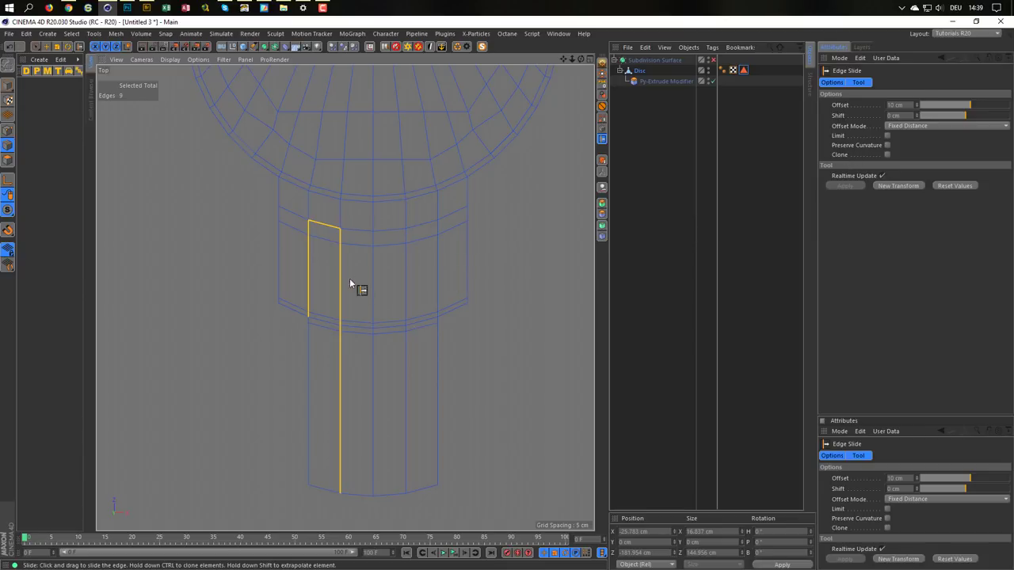
pyautogui.moveTo(340, 271); pyautogui.dragTo(336, 276)
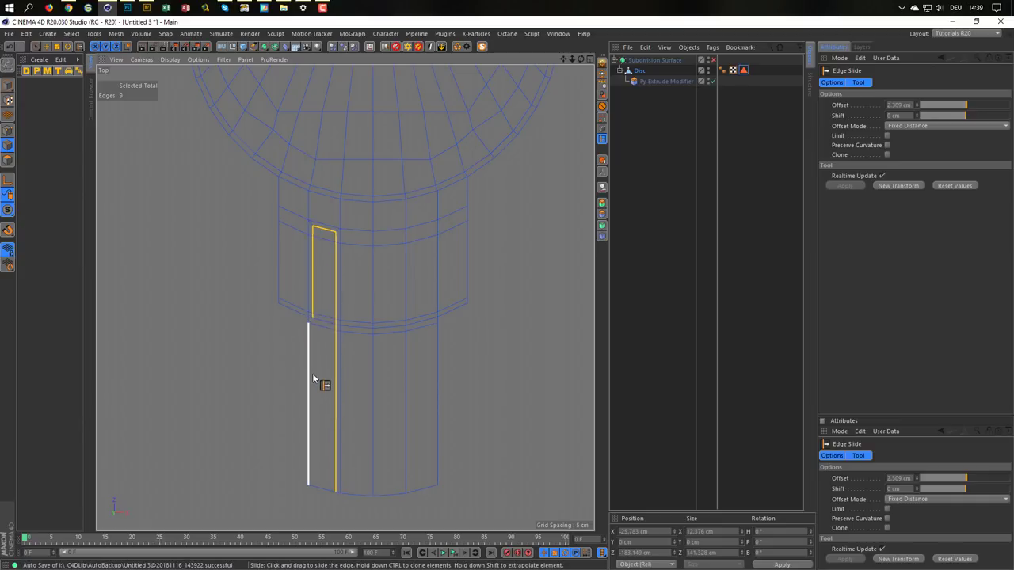
pyautogui.hotkey('ctrl', 'z')
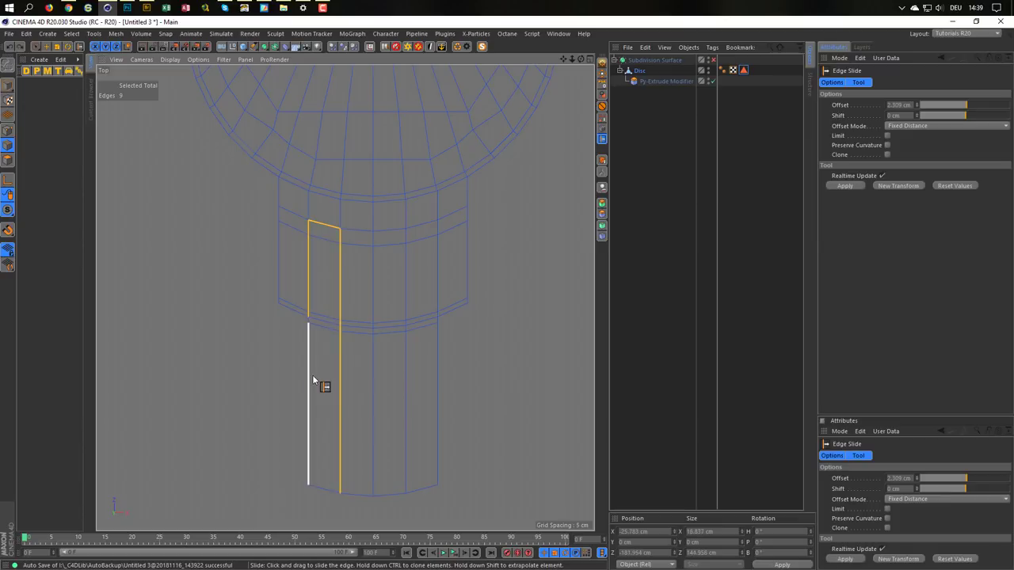
pyautogui.rightClick(312, 381)
pyautogui.click(318, 344)
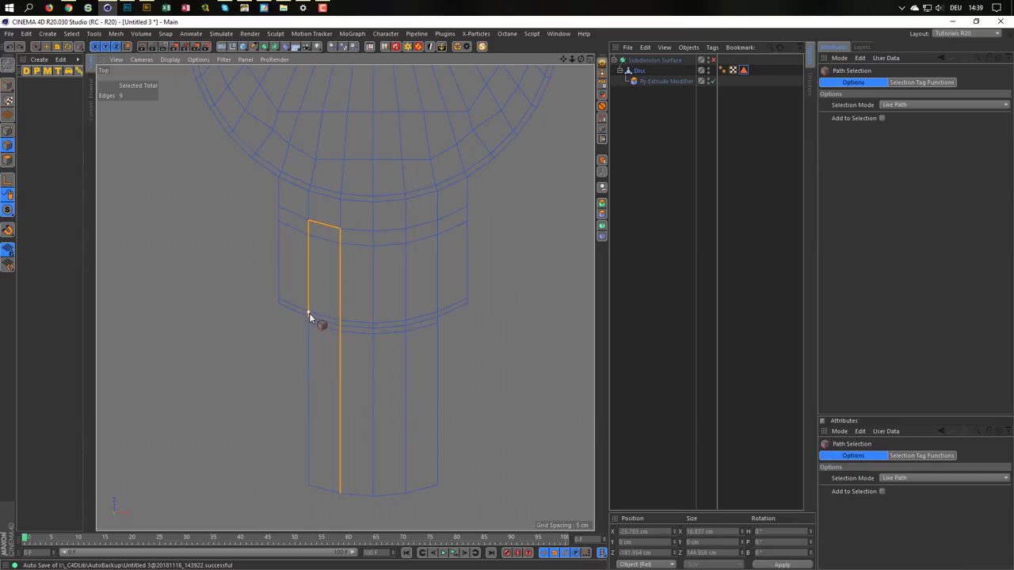
# - Extend the path down the stem's left side and edge-slide the 11-edge loop to -2.73 cm
pyautogui.moveTo(309, 313); pyautogui.dragTo(303, 483)
pyautogui.rightClick(323, 407)
pyautogui.click(342, 404)
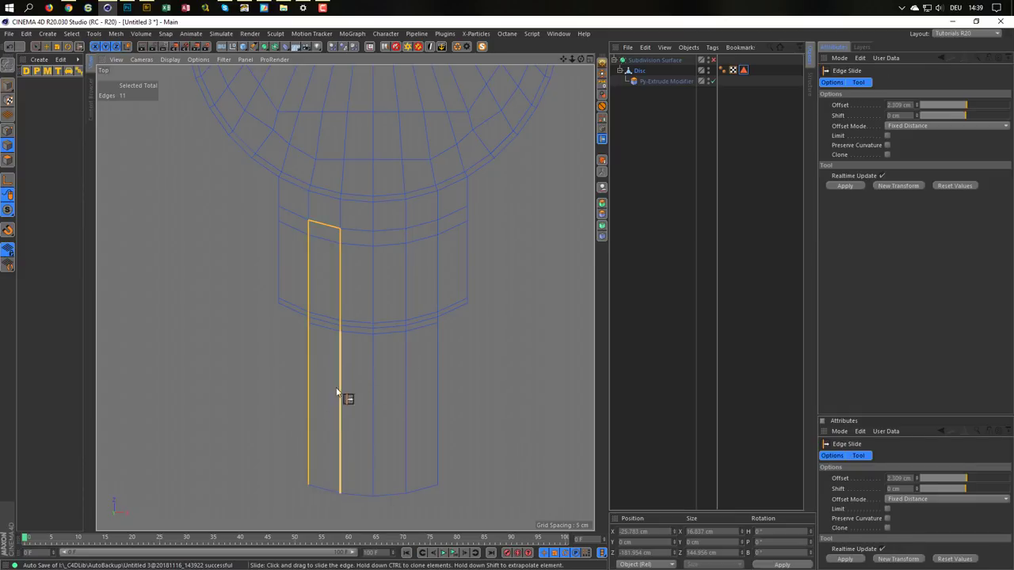
pyautogui.moveTo(342, 285); pyautogui.dragTo(399, 260)
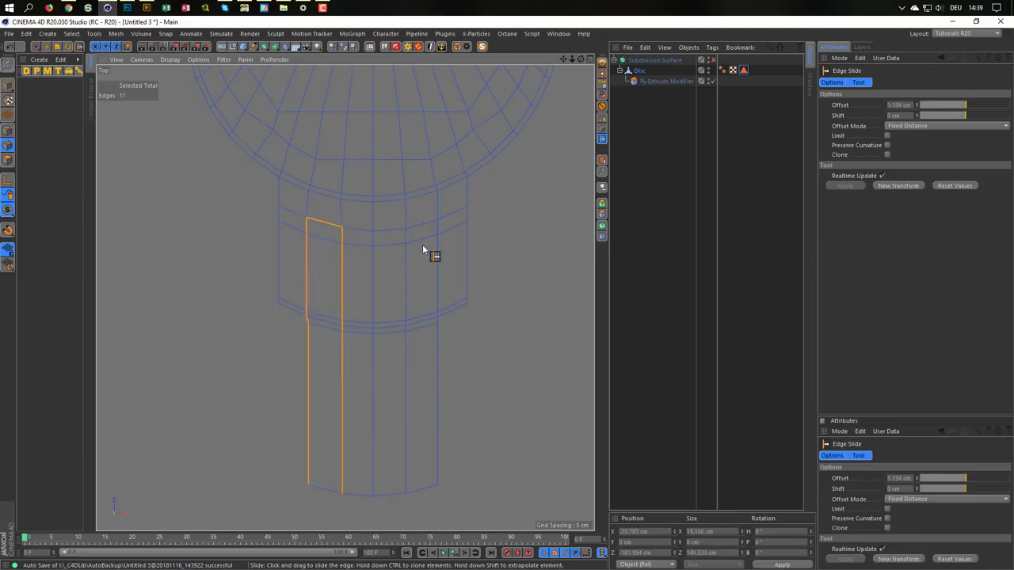
pyautogui.moveTo(398, 260)
pyautogui.mouseDown()
pyautogui.moveTo(339, 299)
pyautogui.moveTo(468, 278)
pyautogui.moveTo(589, 288)
pyautogui.moveTo(543, 320)
pyautogui.mouseUp()
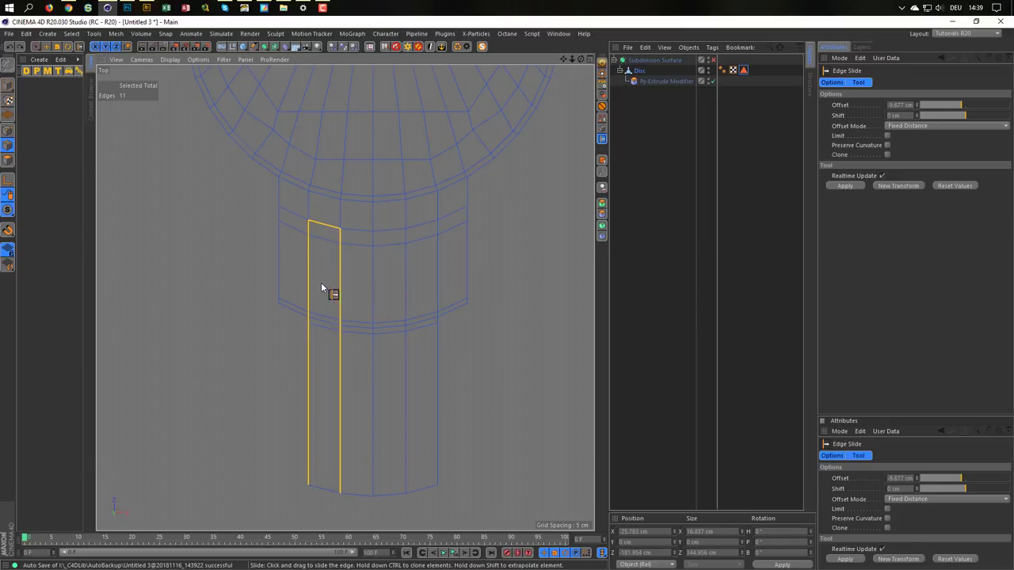
pyautogui.moveTo(311, 259)
pyautogui.mouseDown()
pyautogui.moveTo(189, 198)
pyautogui.moveTo(195, 216)
pyautogui.mouseUp()
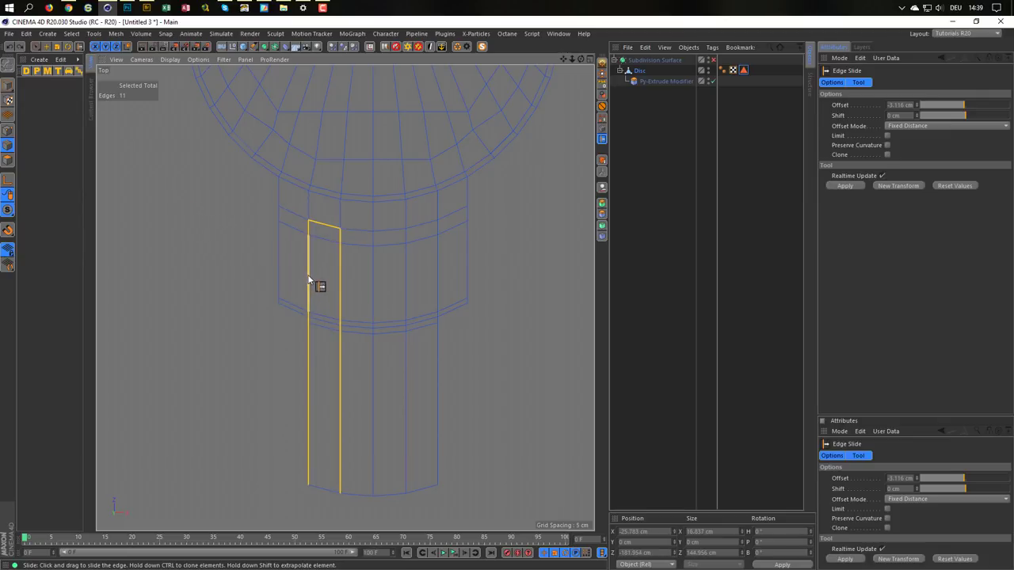
pyautogui.moveTo(309, 279)
pyautogui.mouseDown()
pyautogui.moveTo(158, 184)
pyautogui.moveTo(159, 193)
pyautogui.mouseUp()
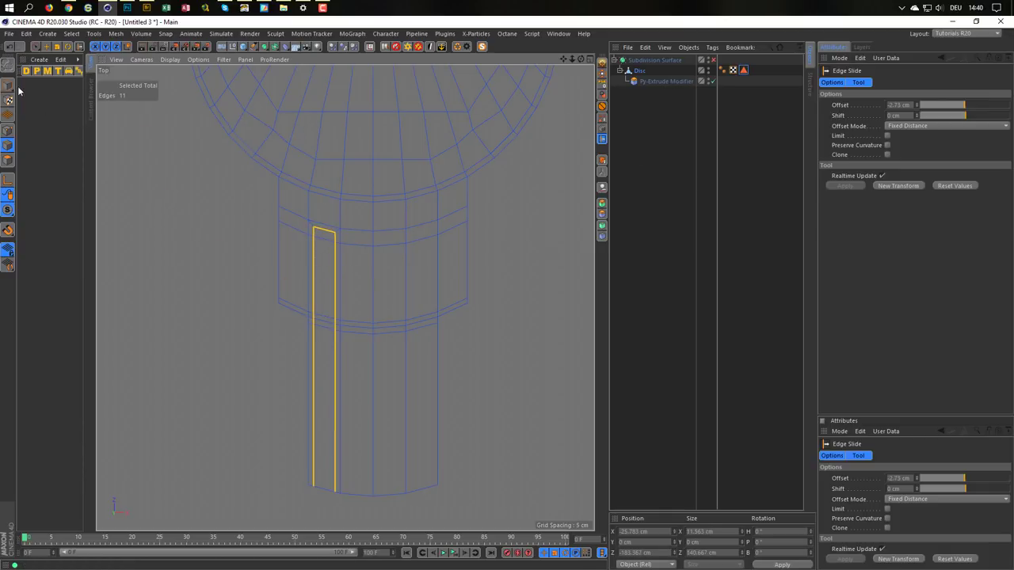
pyautogui.middleClick(243, 273)
pyautogui.middleClick(261, 242)
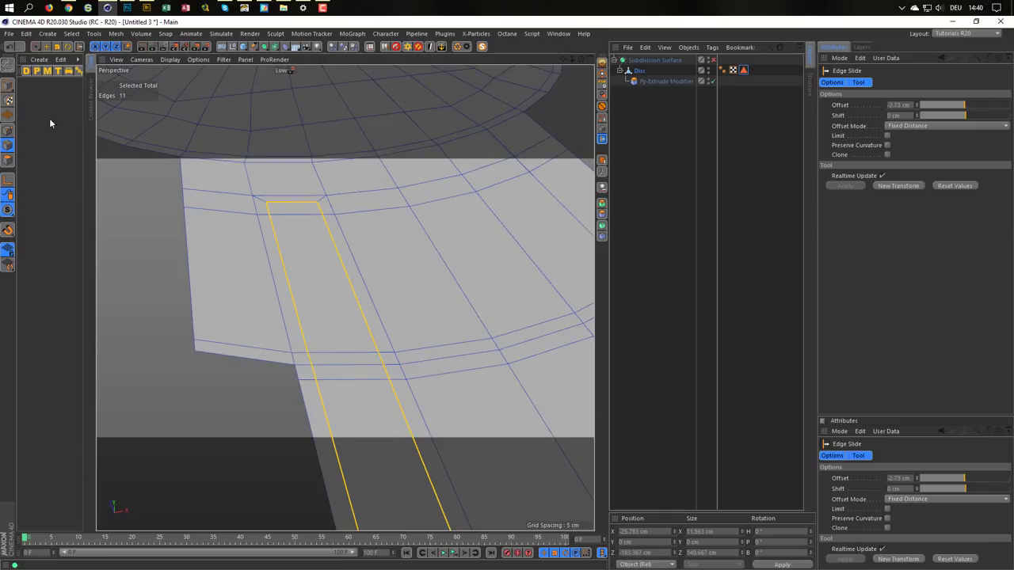
pyautogui.click(713, 61)
pyautogui.scroll(4, 296, 384)
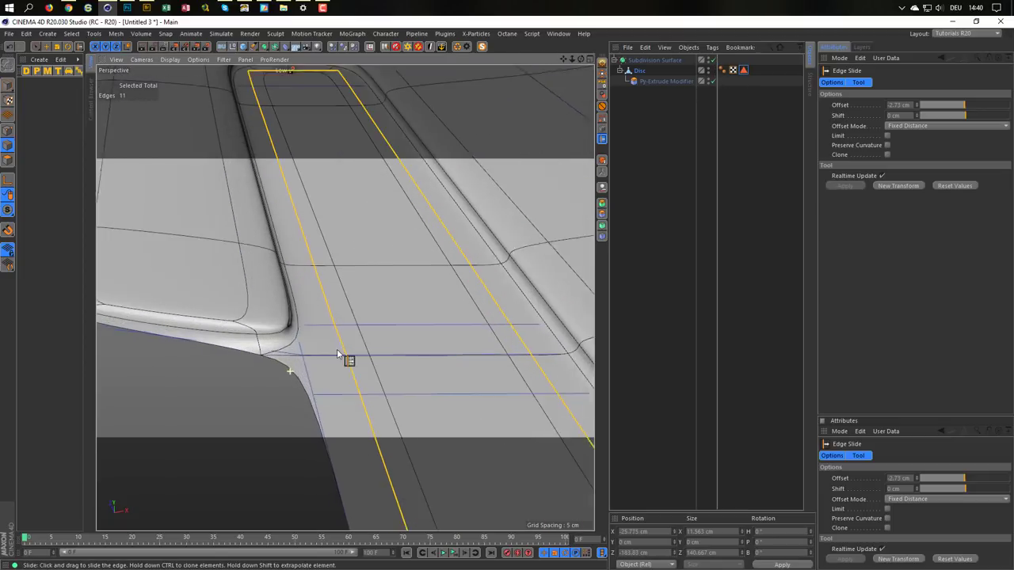
pyautogui.scroll(2, 346, 357)
pyautogui.scroll(-6, 351, 366)
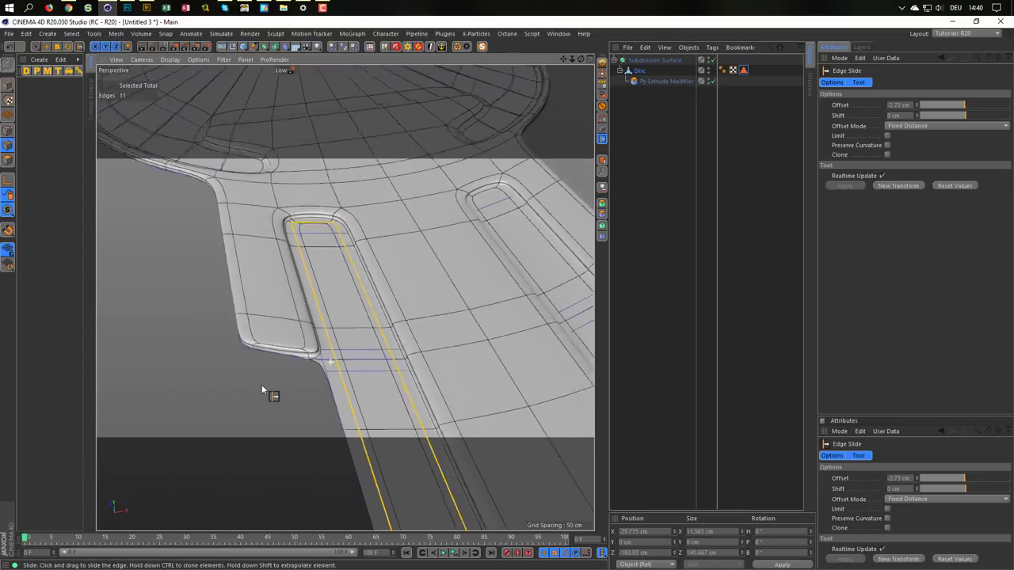
pyautogui.click(713, 61)
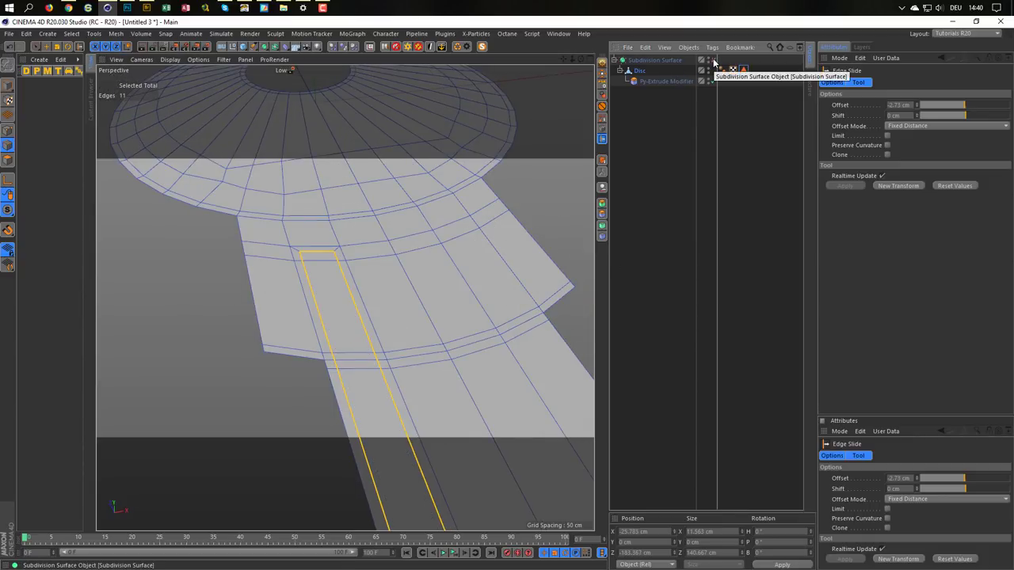
pyautogui.middleClick(380, 280)
pyautogui.middleClick(435, 264)
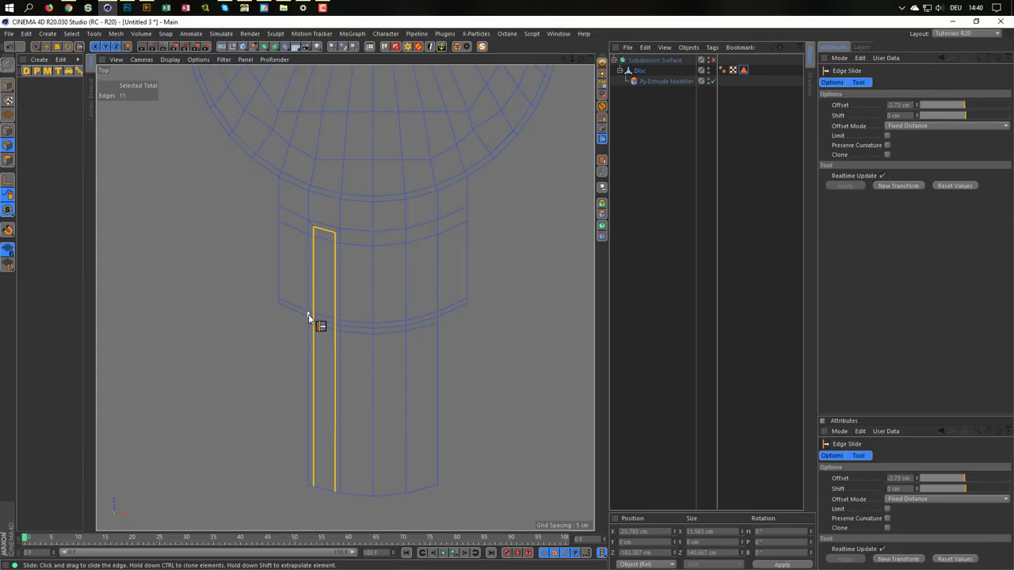
# - Path-select a nine-edge path along the left stem groove
pyautogui.press('u')
pyautogui.press('m')
pyautogui.moveTo(309, 317)
pyautogui.mouseDown()
pyautogui.moveTo(316, 223)
pyautogui.moveTo(340, 236)
pyautogui.moveTo(338, 495)
pyautogui.mouseUp()
# - Edge-slide the path -2.316 cm toward the groove and maximise the Perspective view
pyautogui.press('m')
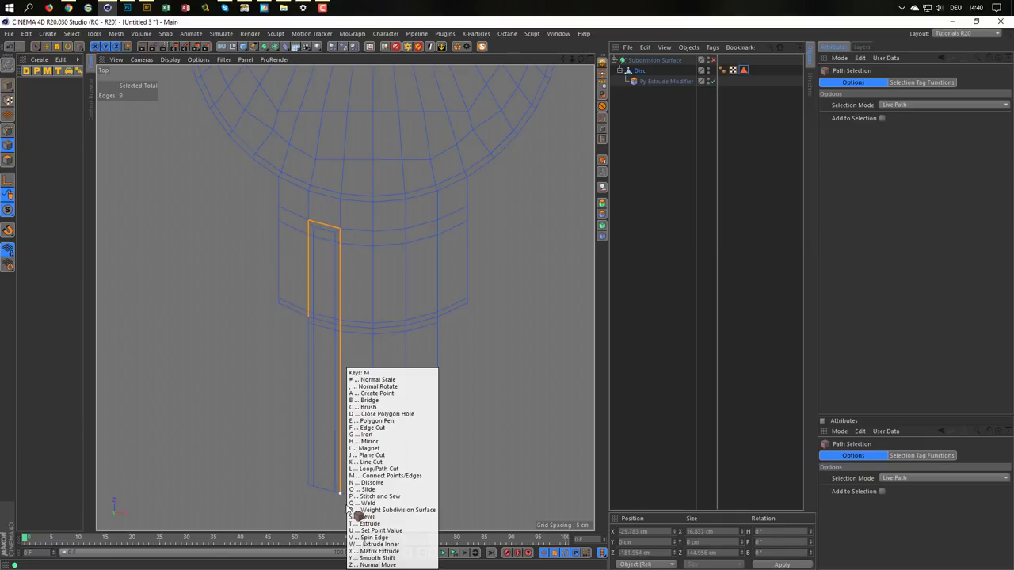
pyautogui.press('o')
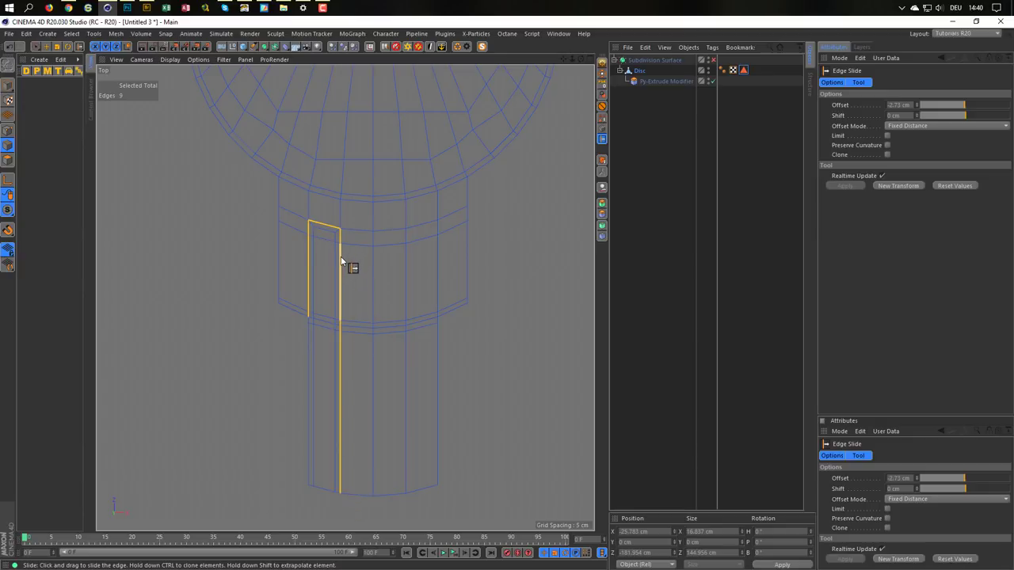
pyautogui.moveTo(341, 260); pyautogui.dragTo(353, 267)
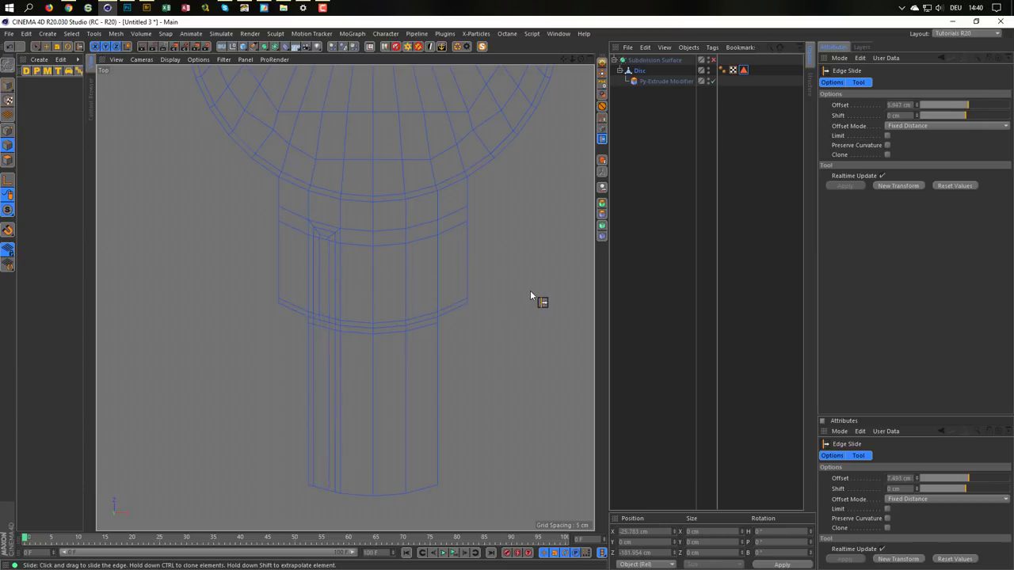
pyautogui.moveTo(352, 264); pyautogui.dragTo(598, 294)
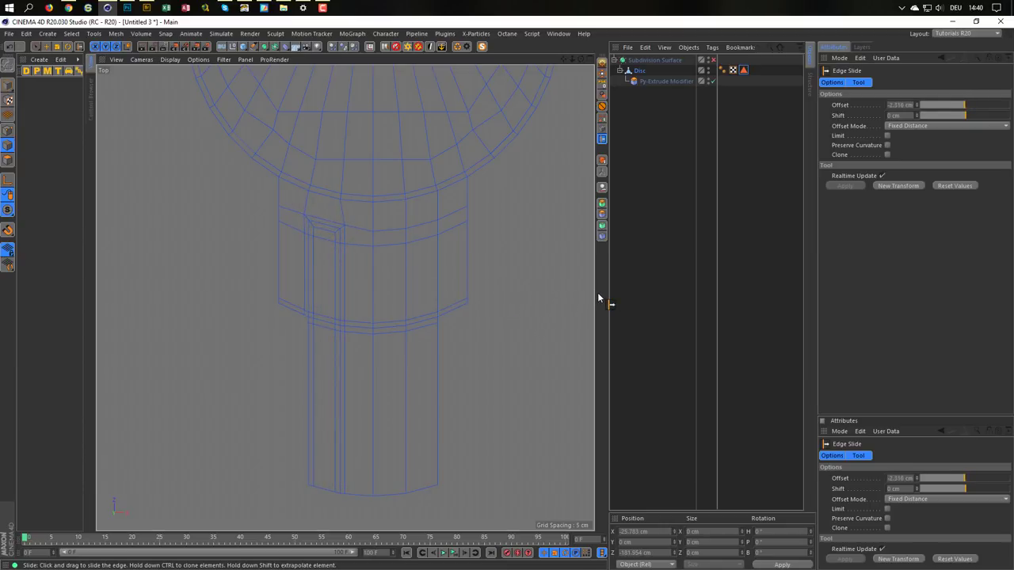
pyautogui.moveTo(599, 297); pyautogui.dragTo(597, 295)
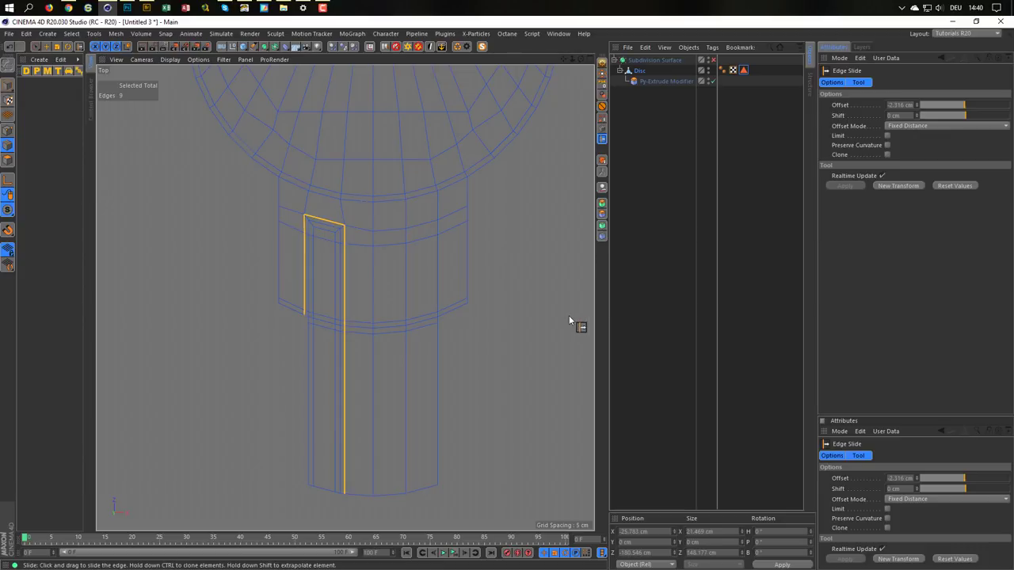
pyautogui.middleClick(569, 320)
pyautogui.middleClick(260, 248)
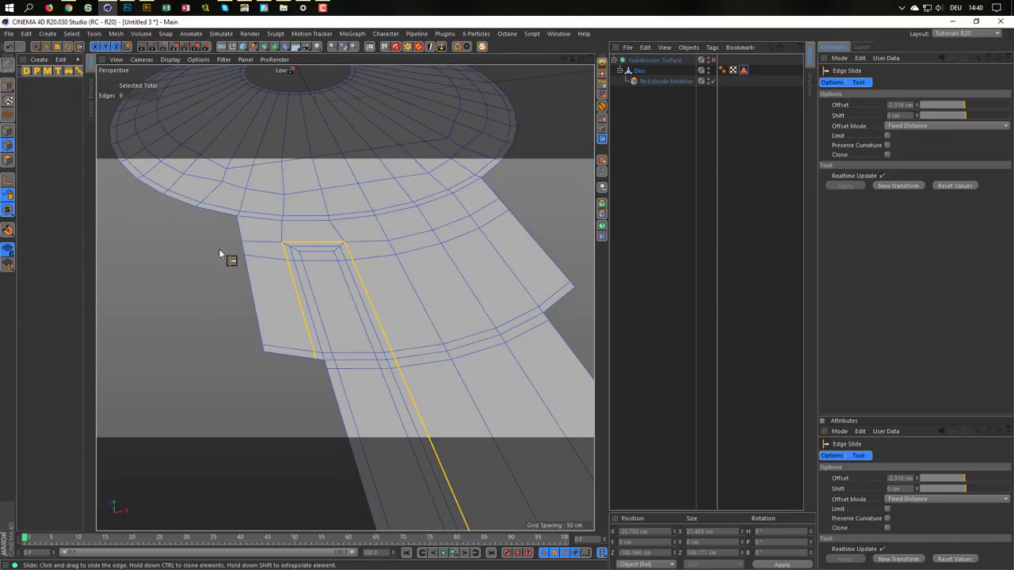
# - Return to Model mode and re-enable the Subdivision Surface
pyautogui.click(8, 84)
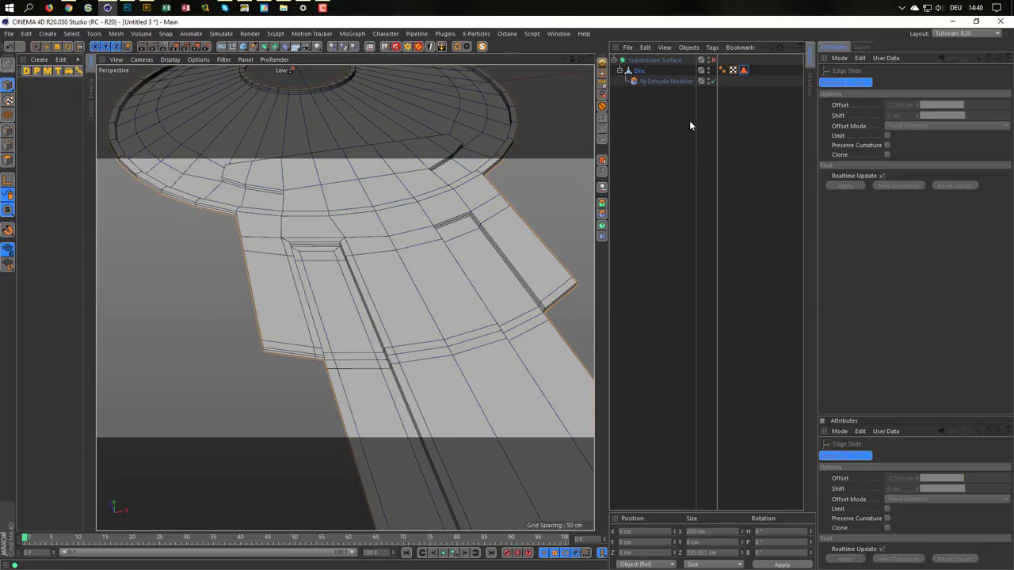
pyautogui.click(712, 61)
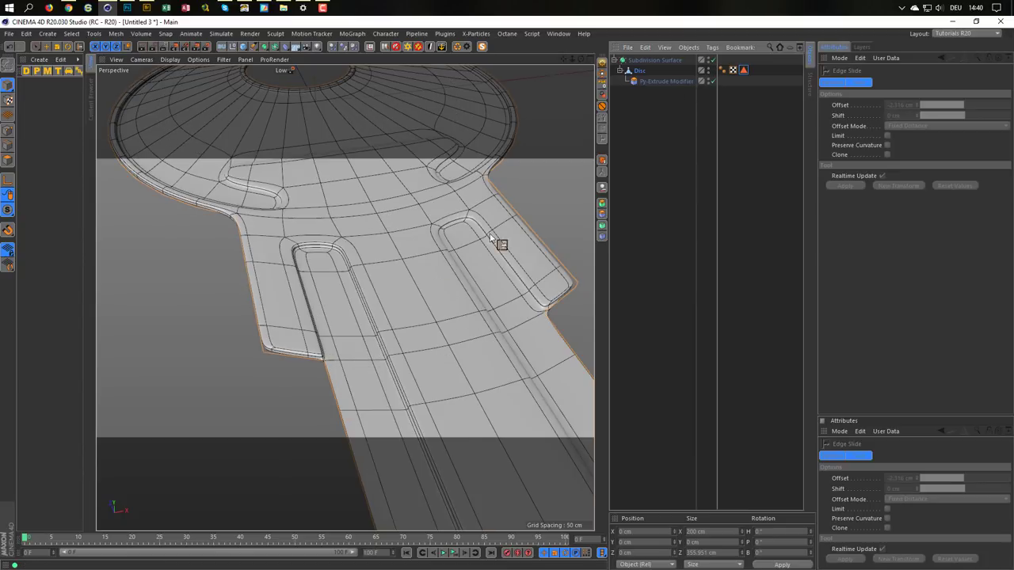
pyautogui.scroll(5, 333, 369)
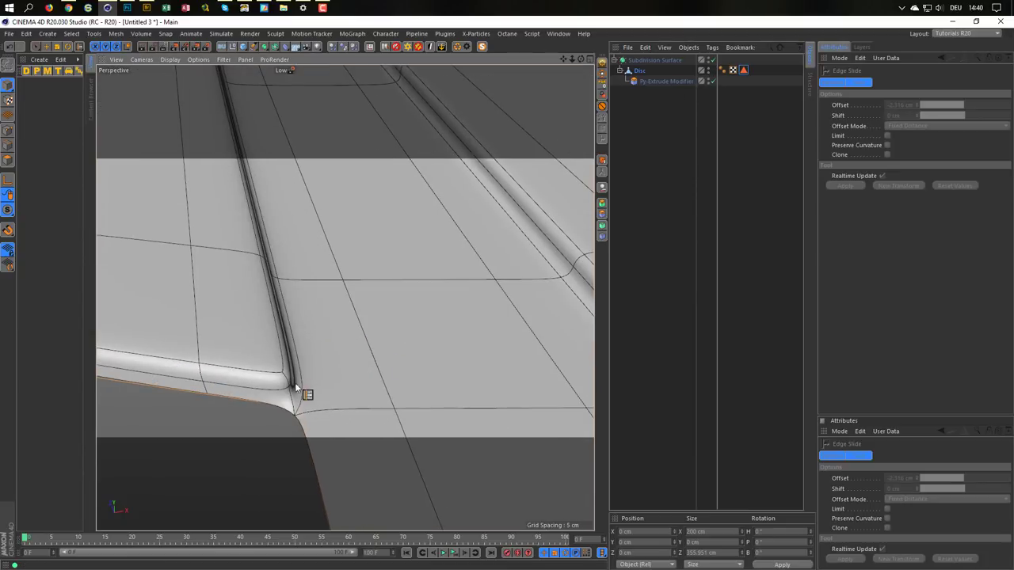
pyautogui.scroll(-5, 296, 387)
pyautogui.scroll(-5, 268, 403)
pyautogui.scroll(-2, 199, 434)
pyautogui.scroll(-1, 362, 380)
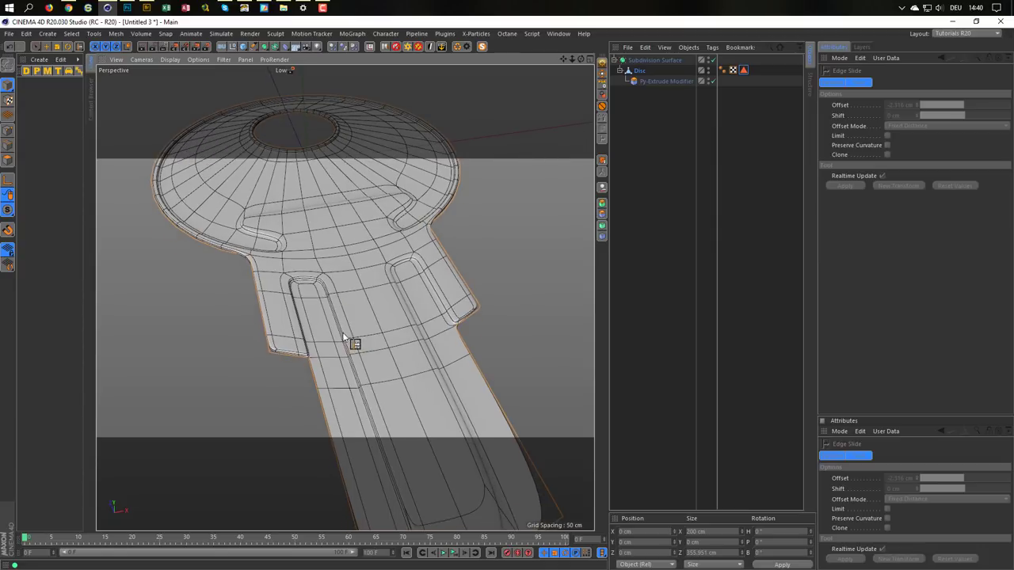
# - Orbit around the smoothed key to inspect the grooves, then maximise the Top view
pyautogui.keyDown('alt'); pyautogui.moveTo(343, 336); pyautogui.dragTo(328, 343); pyautogui.keyUp('alt')
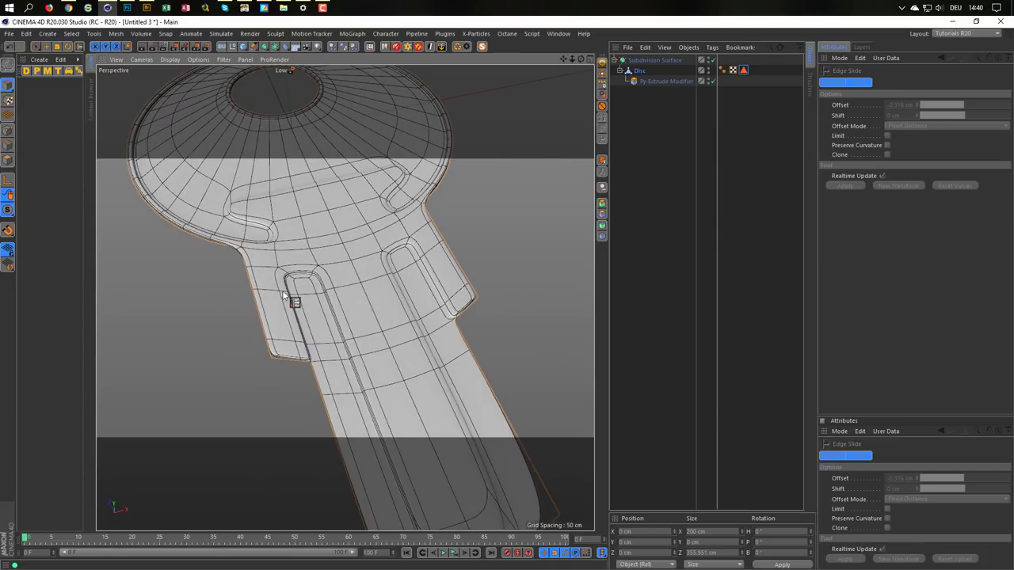
pyautogui.moveTo(385, 430)
pyautogui.keyDown('alt'); pyautogui.mouseDown()
pyautogui.moveTo(361, 408)
pyautogui.moveTo(351, 267)
pyautogui.moveTo(371, 328)
pyautogui.mouseUp(); pyautogui.keyUp('alt')
pyautogui.keyDown('alt'); pyautogui.moveTo(414, 366); pyautogui.dragTo(436, 361); pyautogui.keyUp('alt')
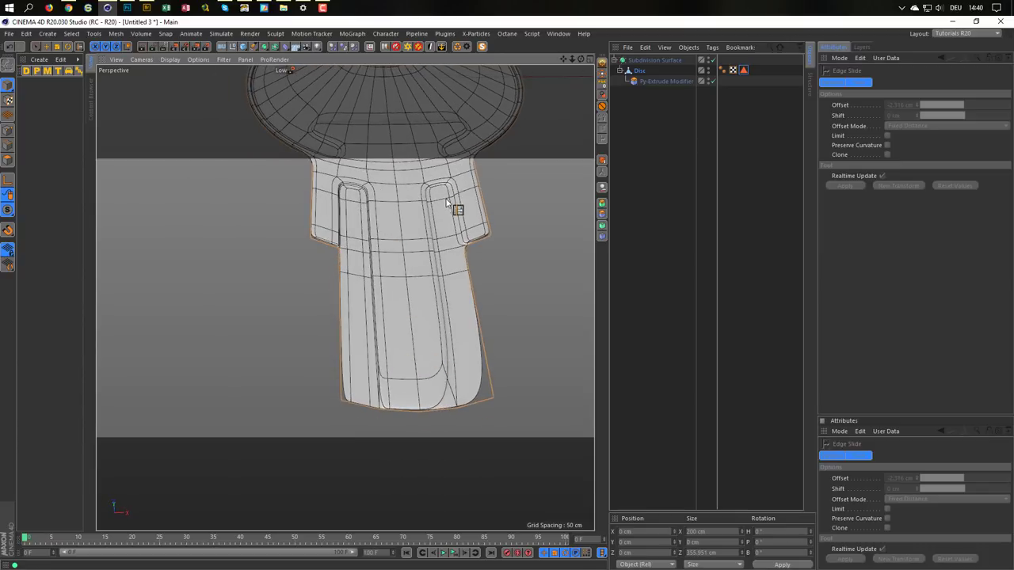
pyautogui.moveTo(428, 222)
pyautogui.keyDown('alt'); pyautogui.mouseDown()
pyautogui.moveTo(335, 351)
pyautogui.moveTo(271, 324)
pyautogui.mouseUp(); pyautogui.keyUp('alt')
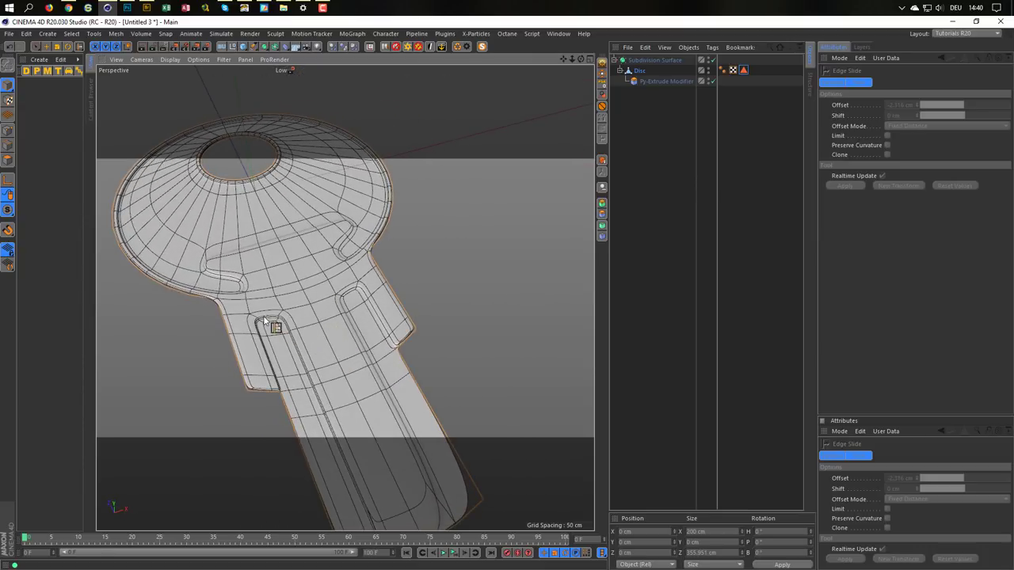
pyautogui.middleClick(396, 323)
pyautogui.middleClick(468, 264)
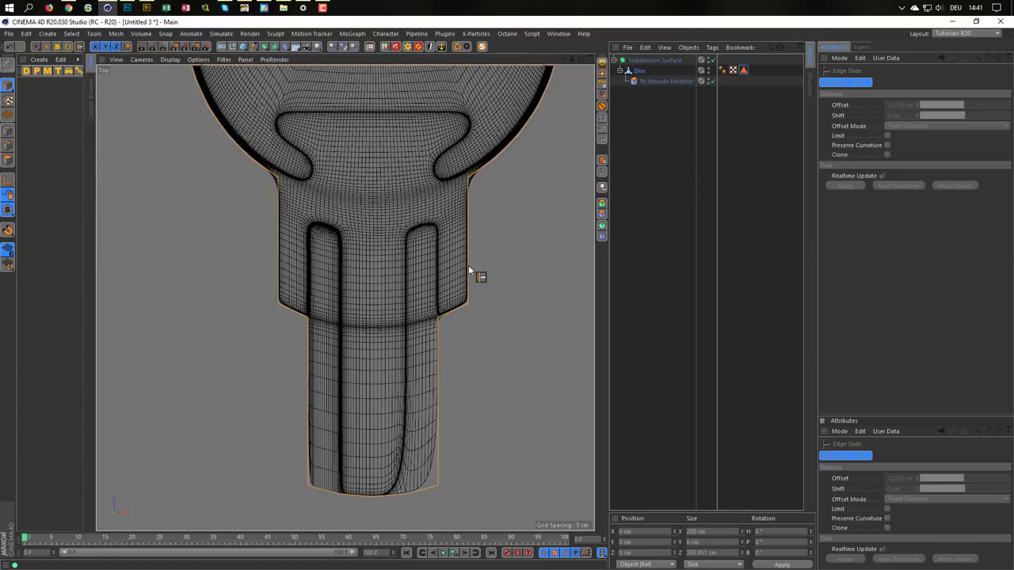
# - Turn off smoothing and path-select the Disc's nine edges along the right stem groove
pyautogui.click(712, 60)
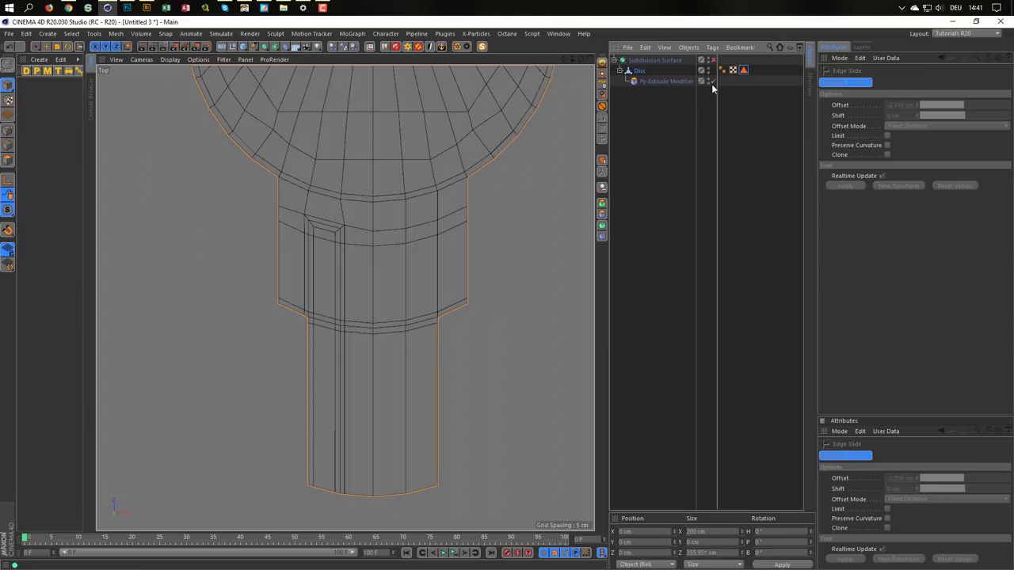
pyautogui.click(638, 71)
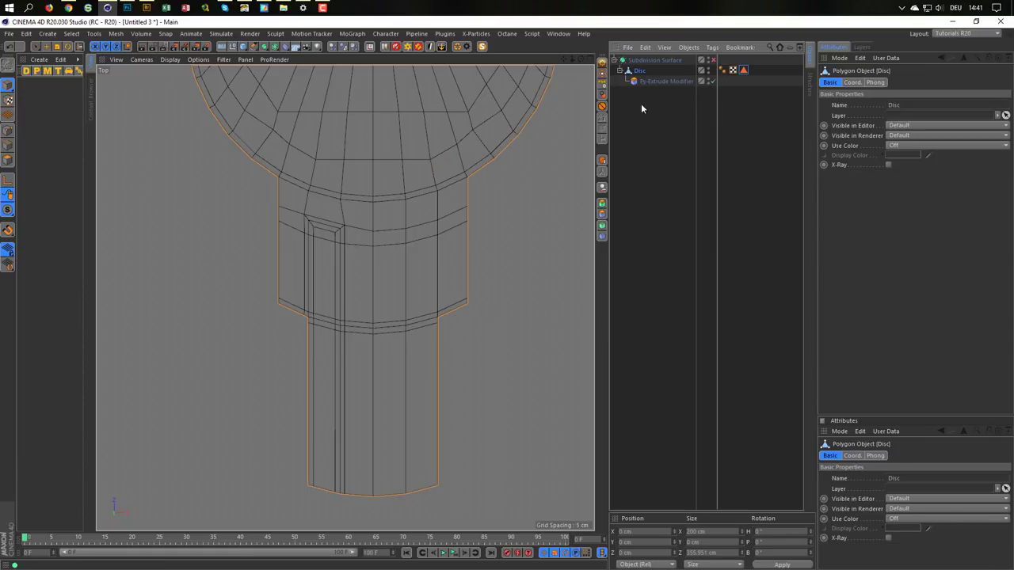
pyautogui.click(7, 145)
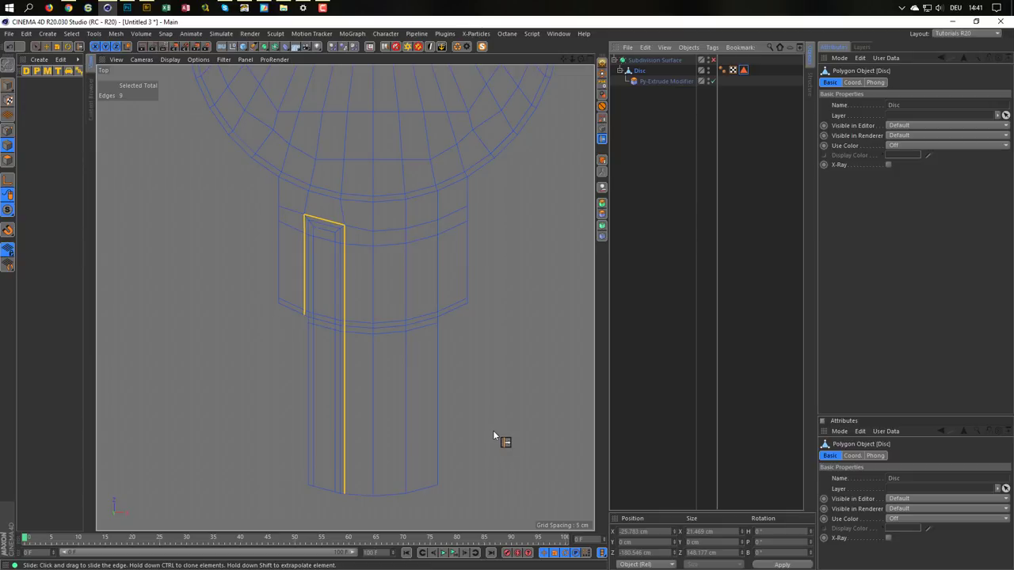
pyautogui.press('u')
pyautogui.press('m')
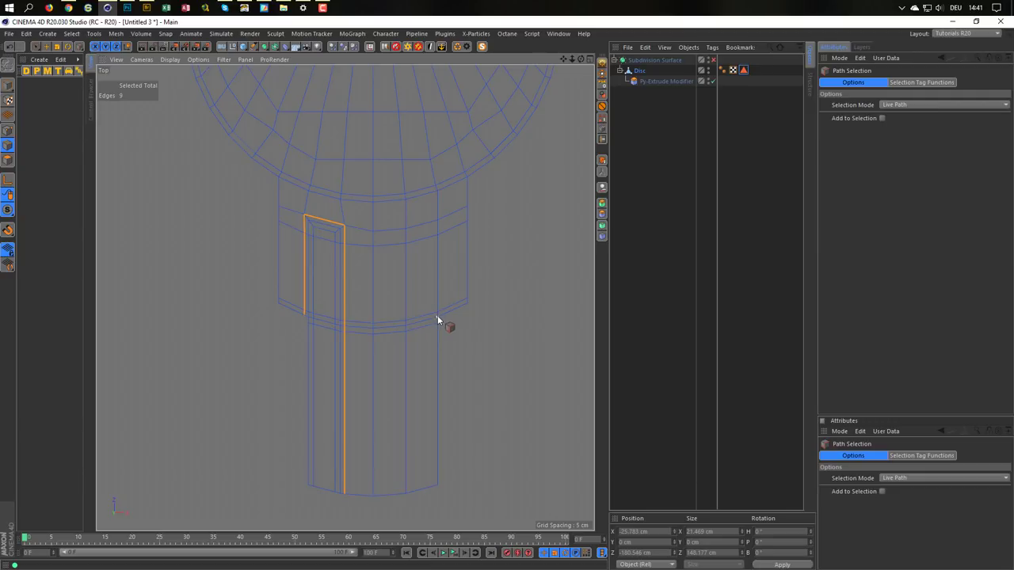
pyautogui.moveTo(435, 306)
pyautogui.mouseDown()
pyautogui.moveTo(436, 217)
pyautogui.moveTo(406, 491)
pyautogui.mouseUp()
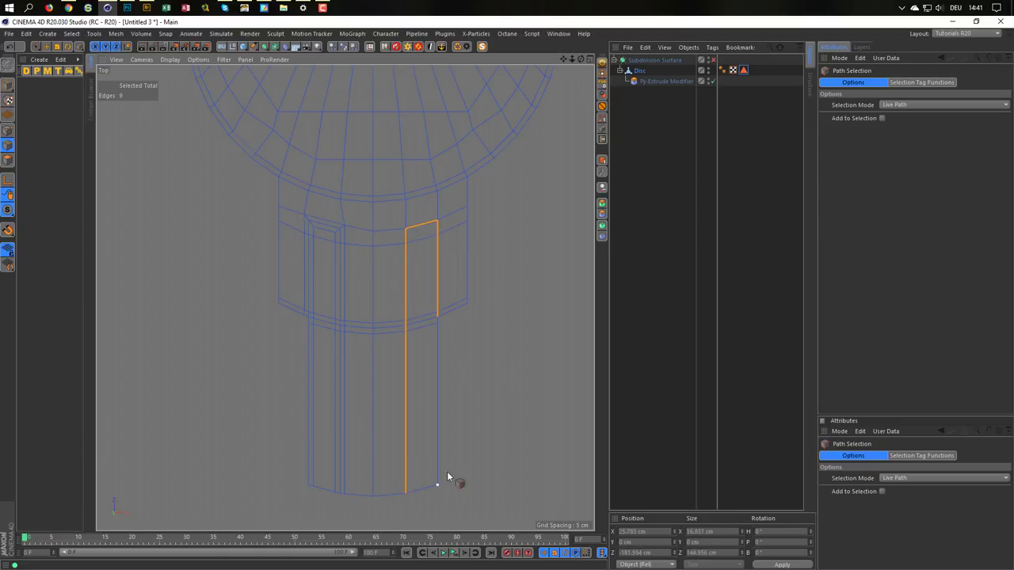
# - Edge-slide the selected path outward with a 2.316 cm offset
pyautogui.press('m')
pyautogui.press('o')
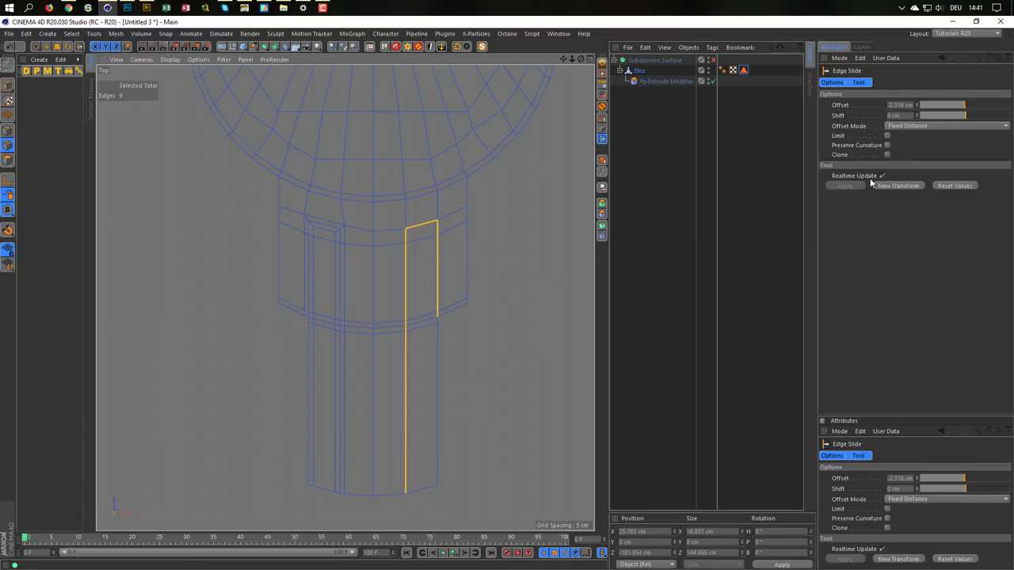
pyautogui.click(899, 104)
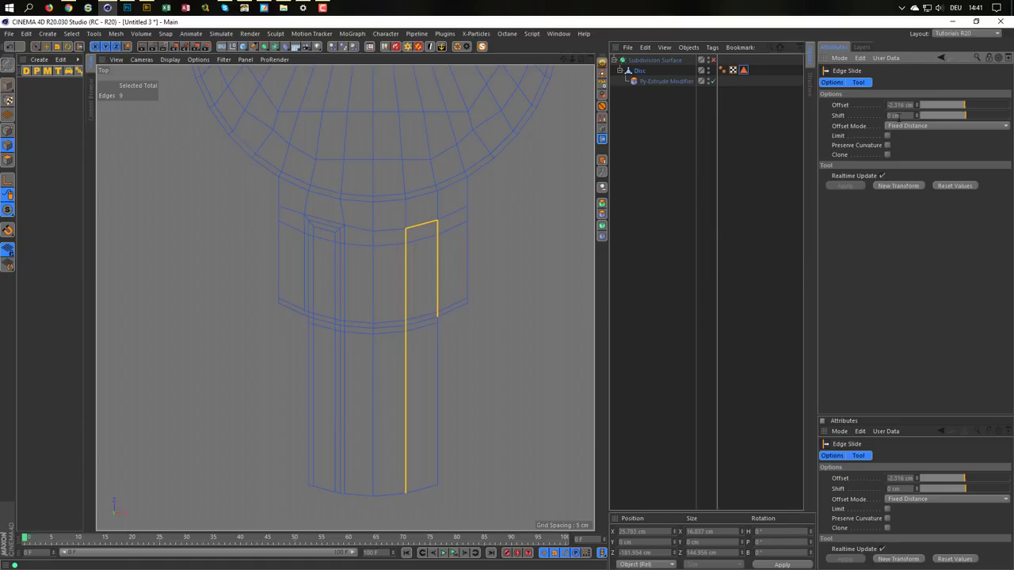
pyautogui.press('Return')
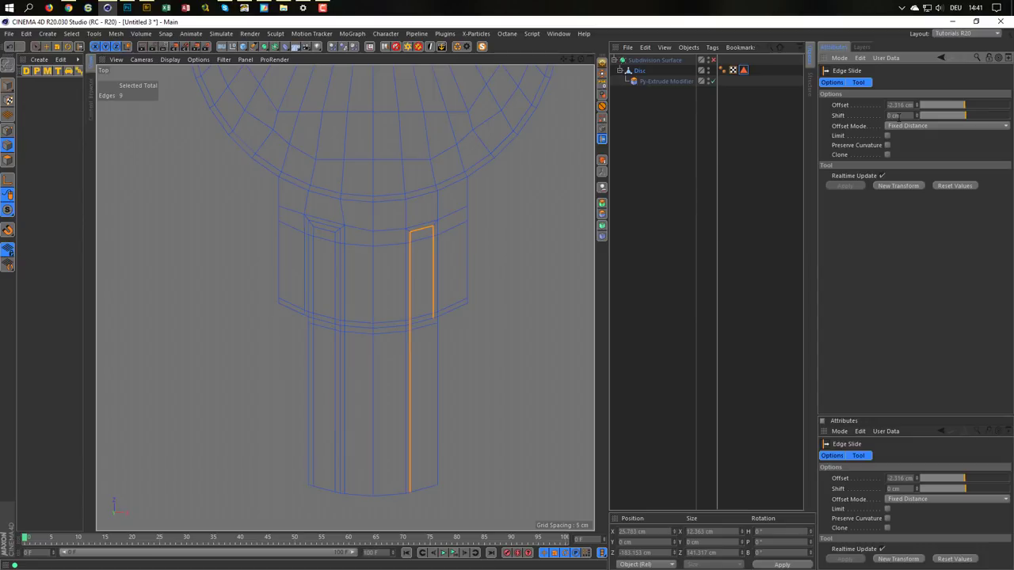
pyautogui.press('Return')
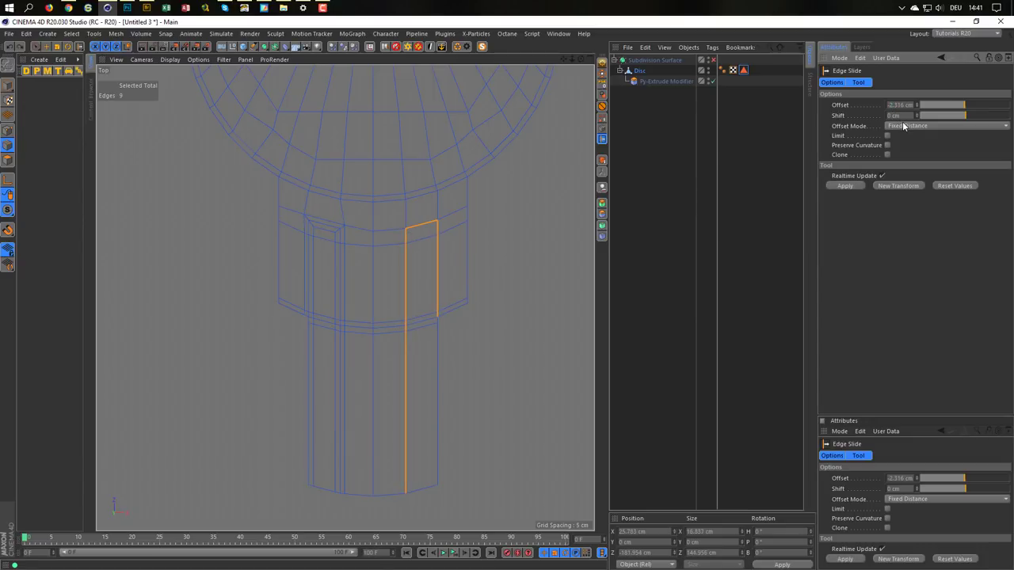
pyautogui.press('Return')
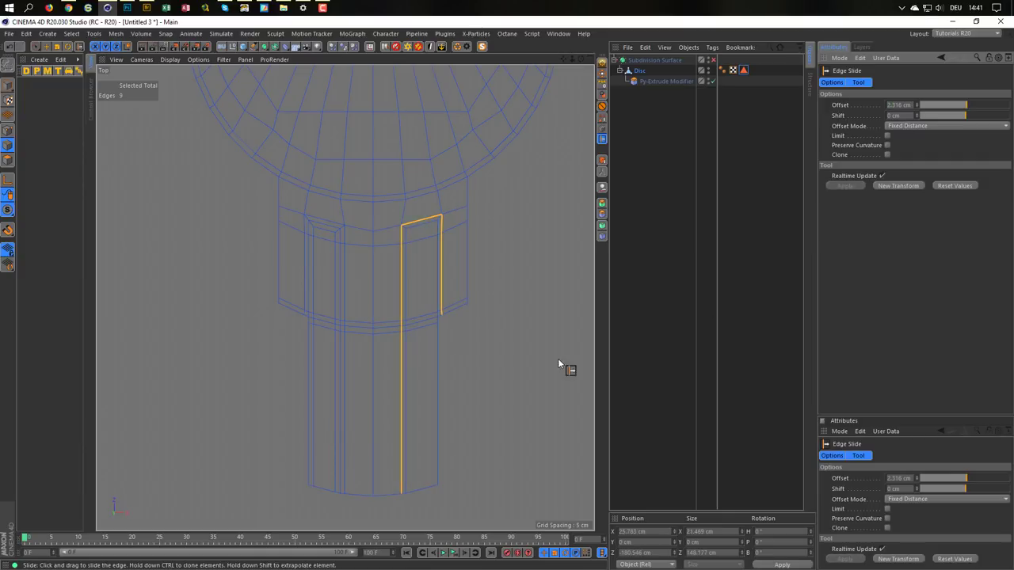
# - Path-select an eleven-edge loop up, across and down the right stem groove
pyautogui.rightClick(514, 383)
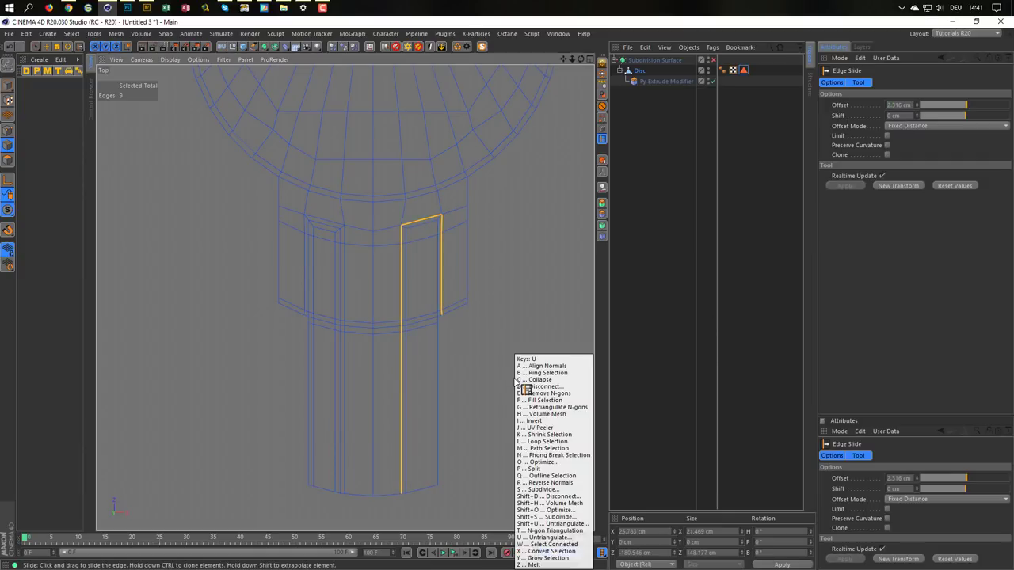
pyautogui.click(526, 389)
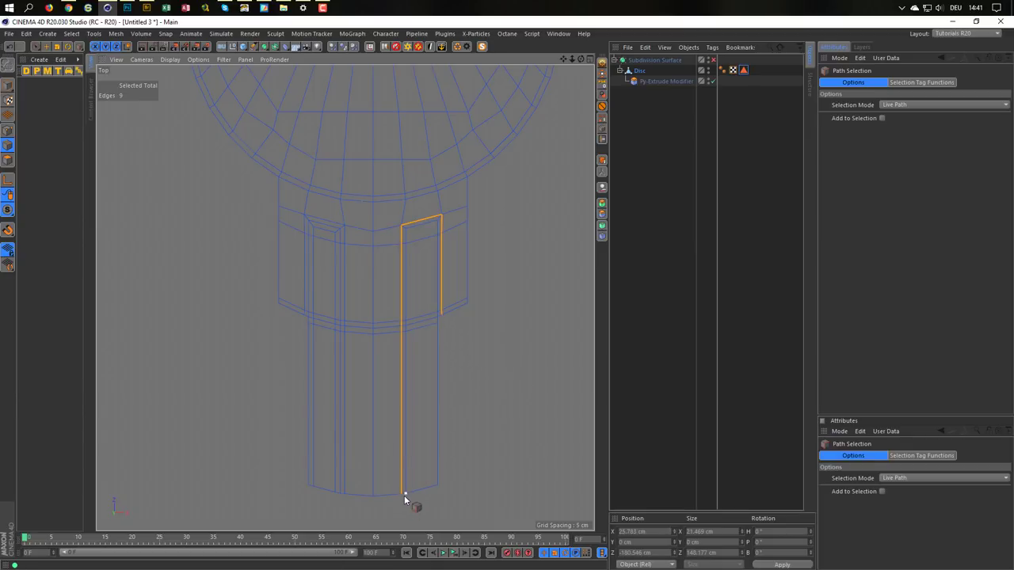
pyautogui.moveTo(404, 492); pyautogui.dragTo(413, 362)
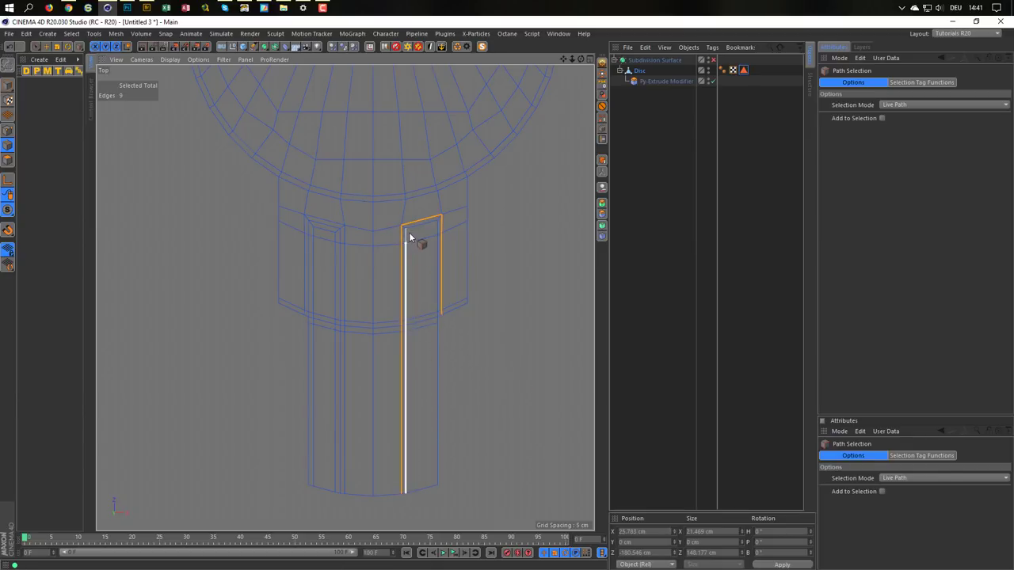
pyautogui.moveTo(408, 232); pyautogui.dragTo(437, 475)
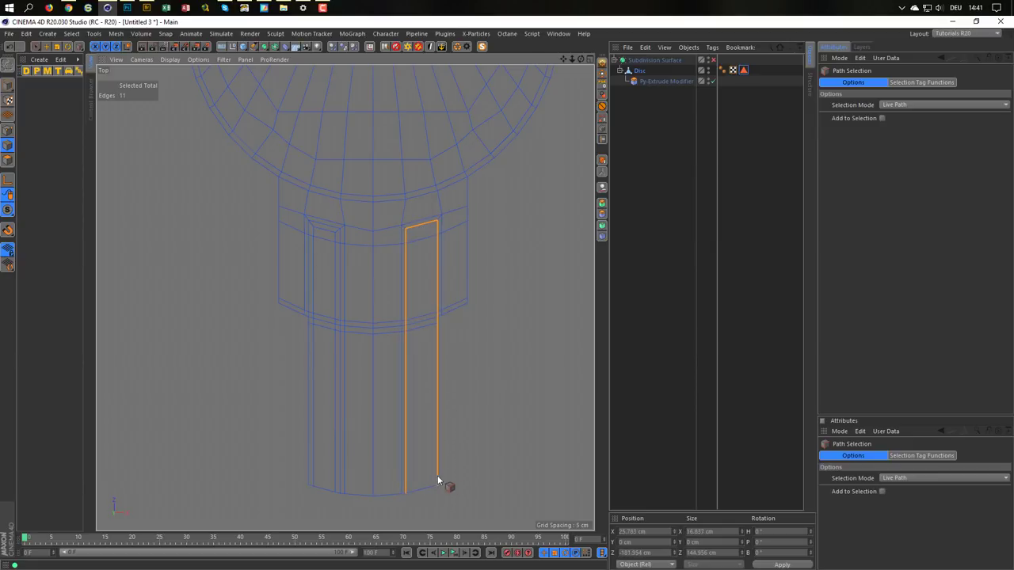
# - Edge-slide that loop inward with a -2.316 cm offset
pyautogui.rightClick(556, 429)
pyautogui.press('m')
pyautogui.press('o')
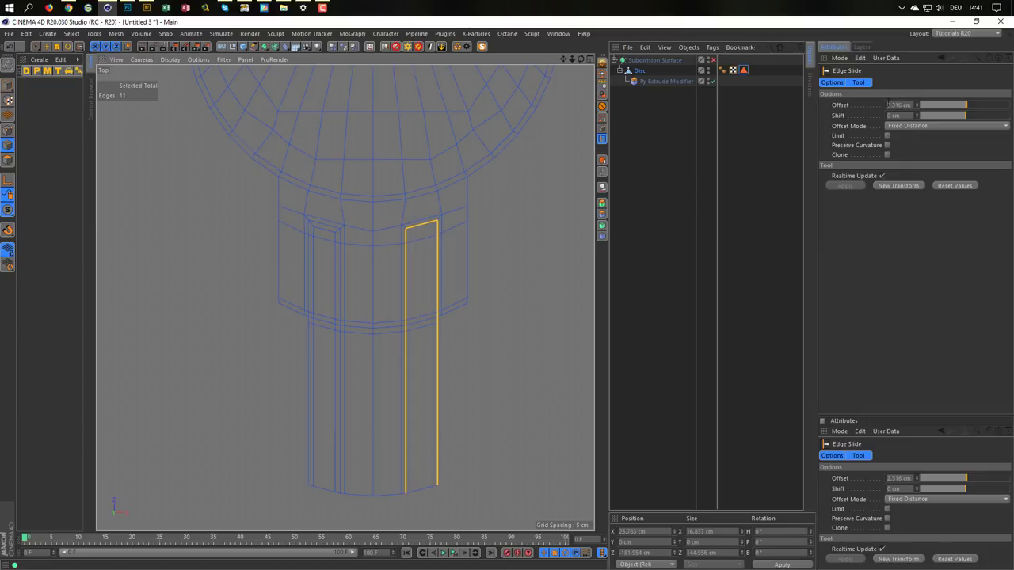
pyautogui.press('Tab')
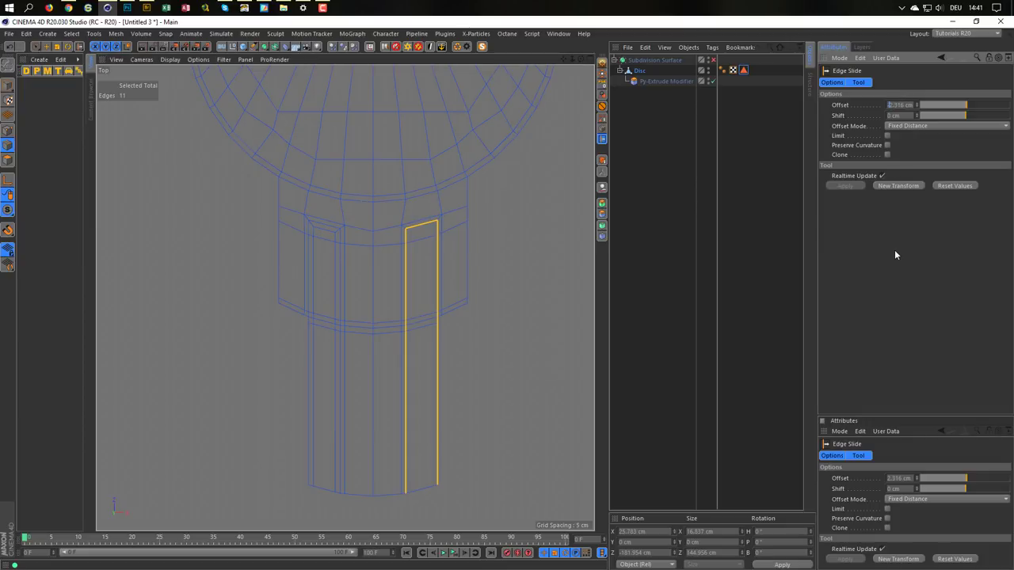
pyautogui.write('-2.316')
pyautogui.press('Return')
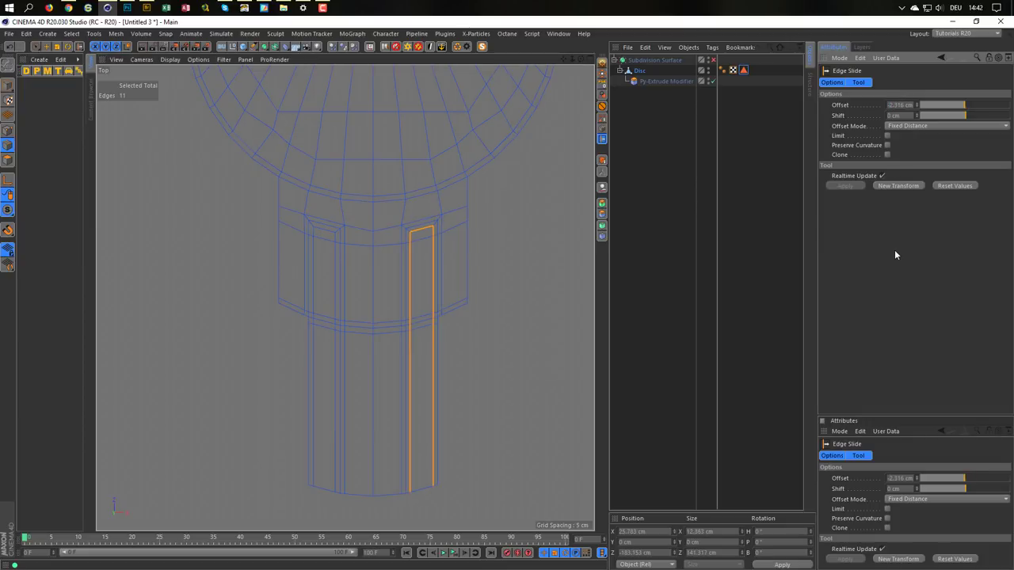
# - Maximise Perspective, re-enable Subdivision Surface in Model mode, and orbit toward the smoothed stem
pyautogui.middleClick(520, 346)
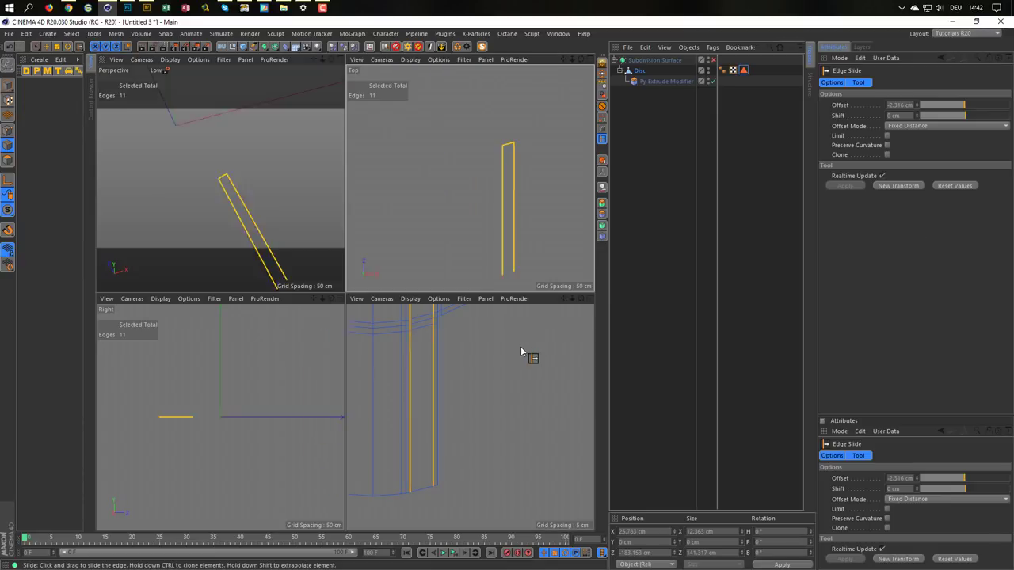
pyautogui.middleClick(217, 233)
pyautogui.click(13, 86)
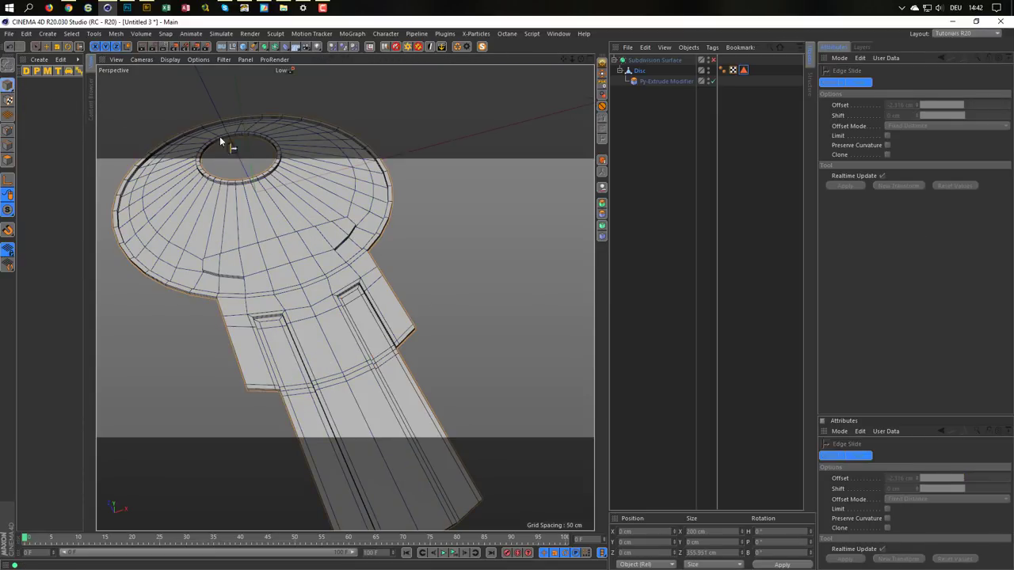
pyautogui.click(713, 61)
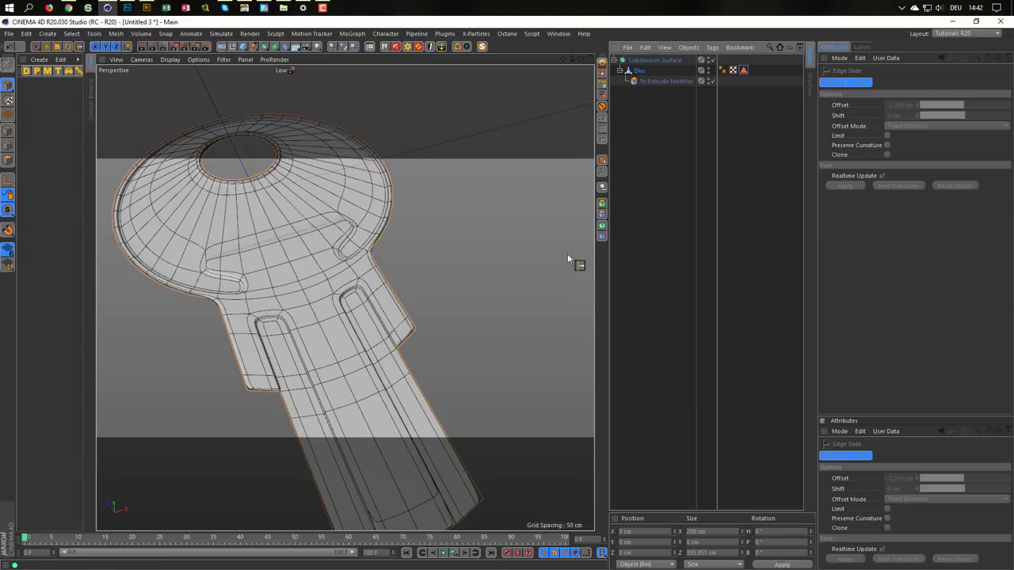
pyautogui.moveTo(373, 301)
pyautogui.keyDown('alt'); pyautogui.mouseDown()
pyautogui.moveTo(486, 388)
pyautogui.moveTo(425, 406)
pyautogui.moveTo(464, 380)
pyautogui.moveTo(357, 362)
pyautogui.moveTo(363, 329)
pyautogui.moveTo(333, 317)
pyautogui.moveTo(345, 311)
pyautogui.moveTo(420, 343)
pyautogui.moveTo(396, 365)
pyautogui.moveTo(283, 367)
pyautogui.moveTo(419, 346)
pyautogui.mouseUp(); pyautogui.keyUp('alt')
# - Cut an extra edge loop at 98.287% along the Disc stem's outer edge
pyautogui.click(639, 70)
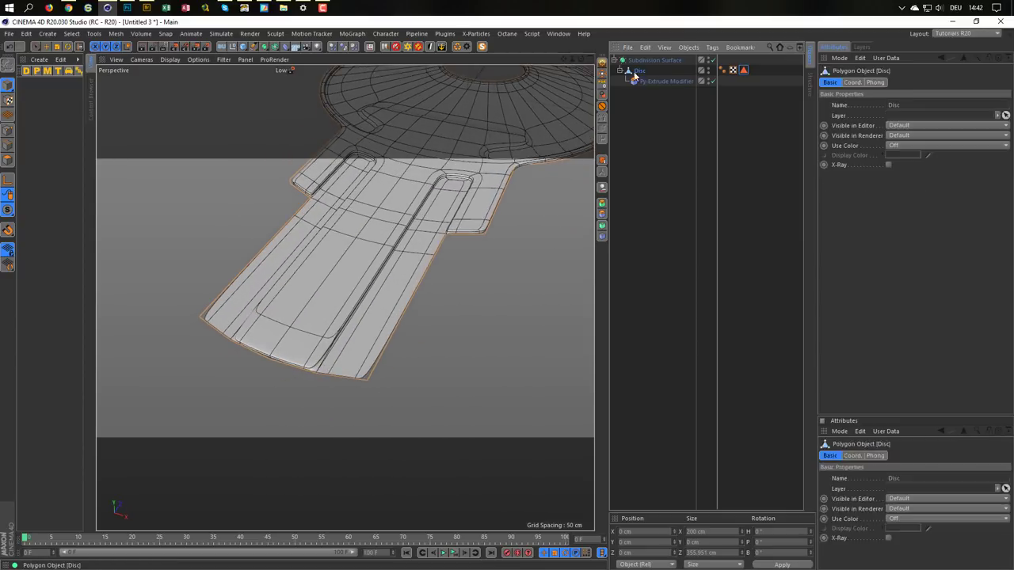
pyautogui.click(8, 145)
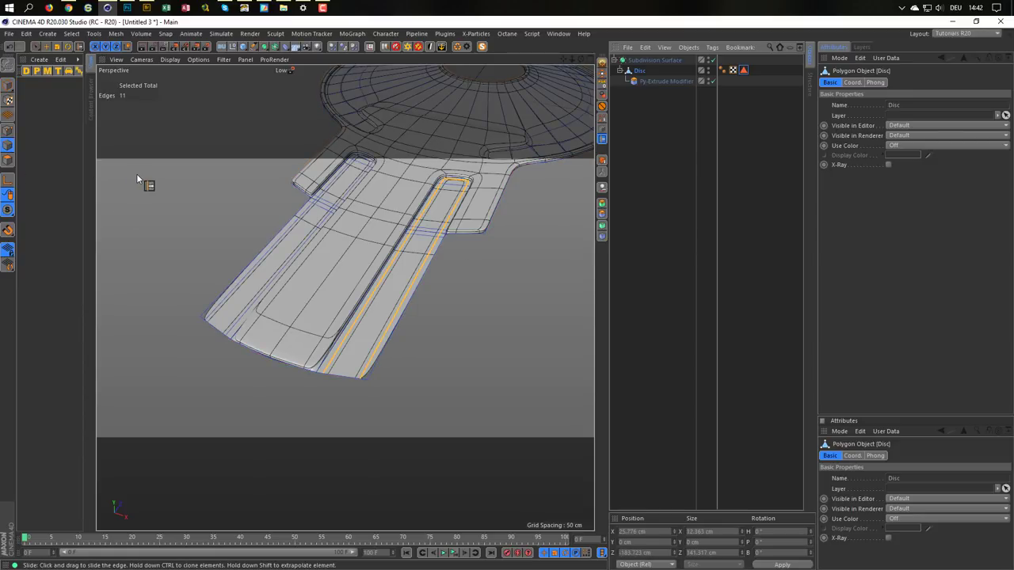
pyautogui.press('k')
pyautogui.press('l')
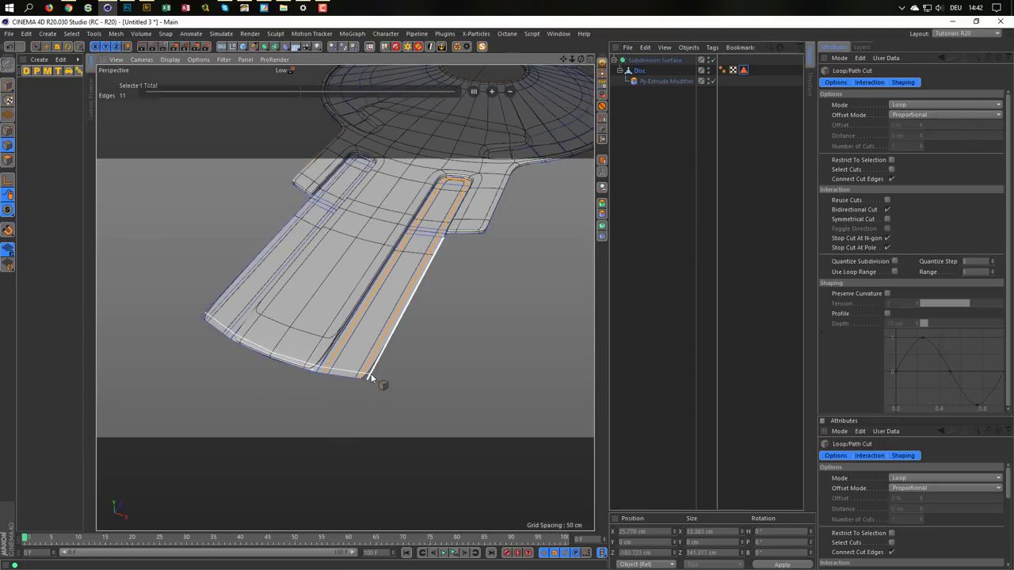
pyautogui.click(369, 377)
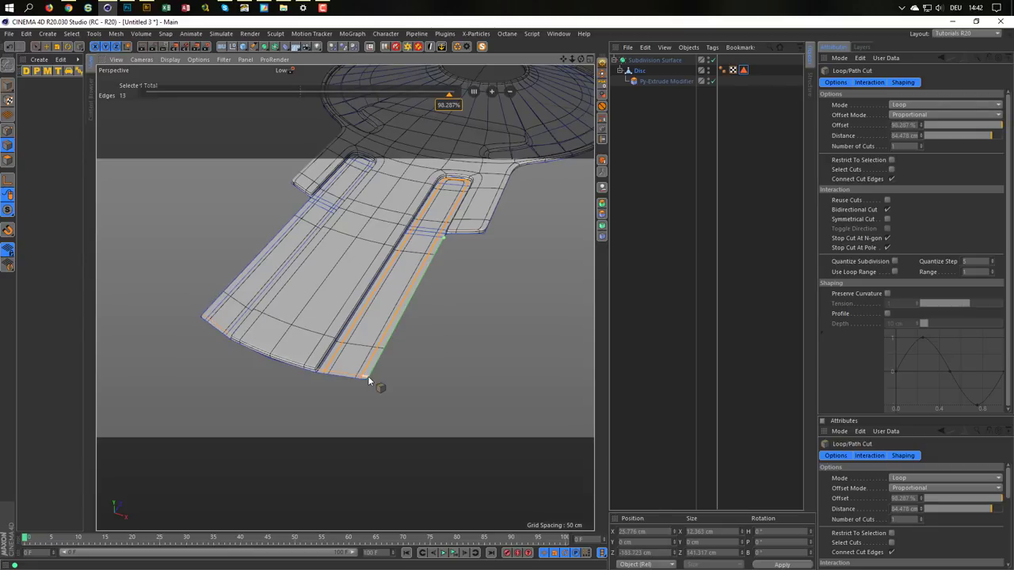
pyautogui.click(8, 85)
pyautogui.moveTo(319, 342)
pyautogui.keyDown('alt'); pyautogui.mouseDown()
pyautogui.moveTo(294, 301)
pyautogui.moveTo(256, 340)
pyautogui.moveTo(423, 297)
pyautogui.moveTo(400, 319)
pyautogui.moveTo(409, 300)
pyautogui.moveTo(388, 315)
pyautogui.mouseUp(); pyautogui.keyUp('alt')
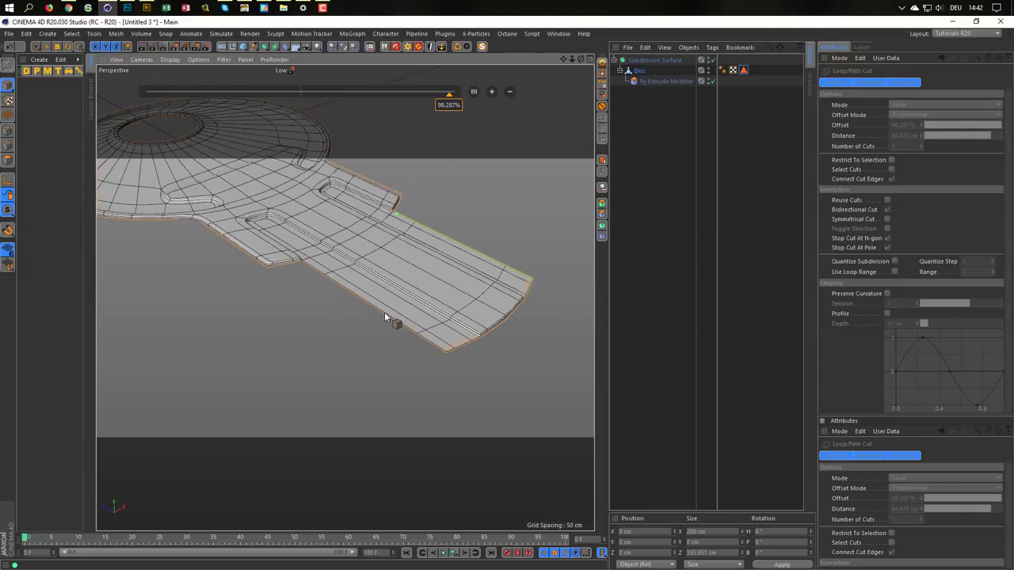
pyautogui.moveTo(384, 312)
pyautogui.keyDown('alt'); pyautogui.mouseDown()
pyautogui.moveTo(374, 253)
pyautogui.moveTo(403, 302)
pyautogui.moveTo(354, 320)
pyautogui.moveTo(360, 300)
pyautogui.mouseUp(); pyautogui.keyUp('alt')
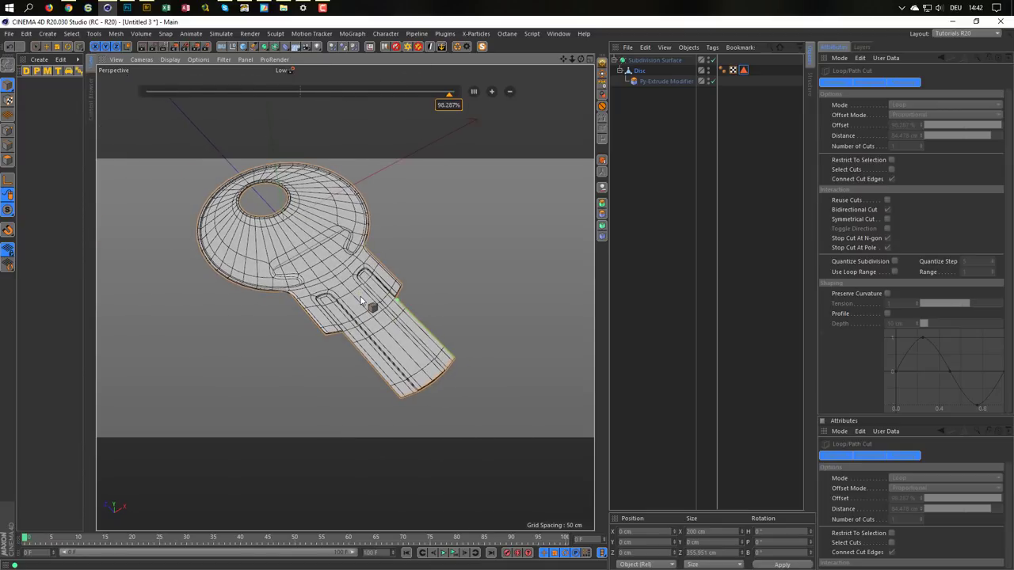
pyautogui.hotkey('ctrl', 'r')
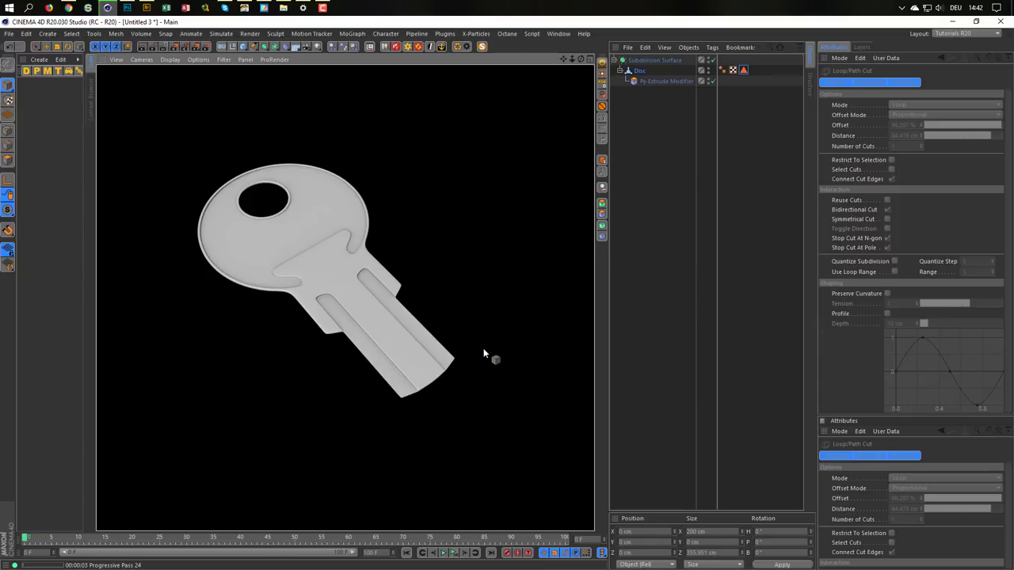
pyautogui.moveTo(445, 353)
pyautogui.keyDown('alt'); pyautogui.mouseDown()
pyautogui.moveTo(401, 324)
pyautogui.moveTo(404, 350)
pyautogui.moveTo(387, 375)
pyautogui.mouseUp(); pyautogui.keyUp('alt')
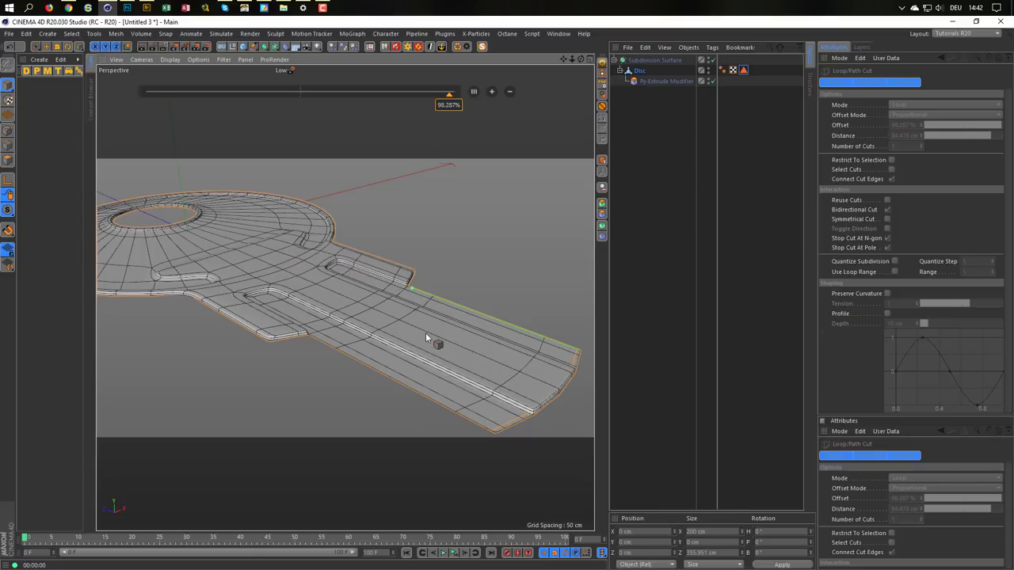
pyautogui.moveTo(423, 331)
pyautogui.keyDown('alt'); pyautogui.mouseDown()
pyautogui.moveTo(390, 294)
pyautogui.moveTo(400, 280)
pyautogui.moveTo(447, 274)
pyautogui.mouseUp(); pyautogui.keyUp('alt')
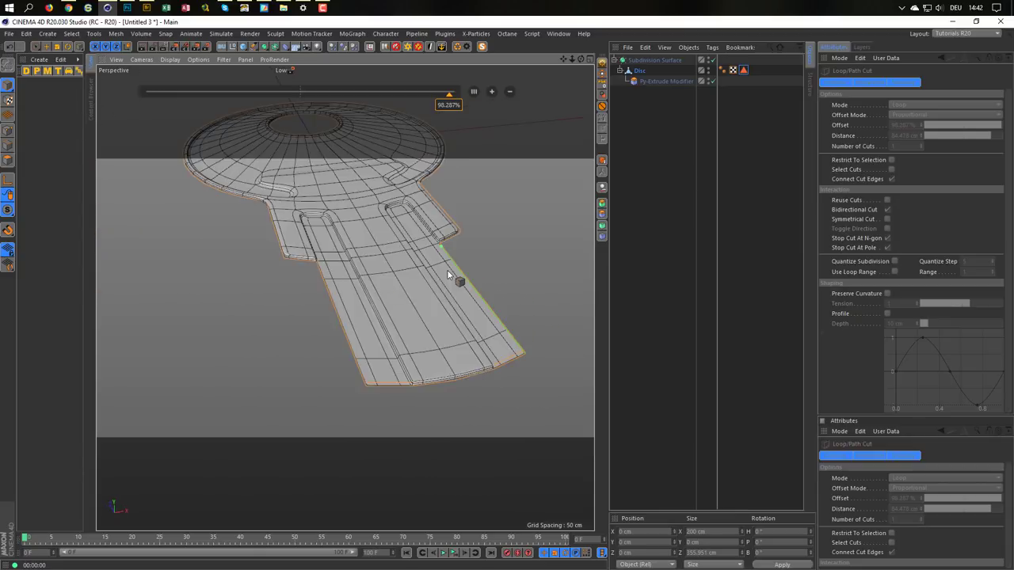
pyautogui.keyDown('alt'); pyautogui.moveTo(448, 275); pyautogui.dragTo(381, 339, button='middle'); pyautogui.keyUp('alt')
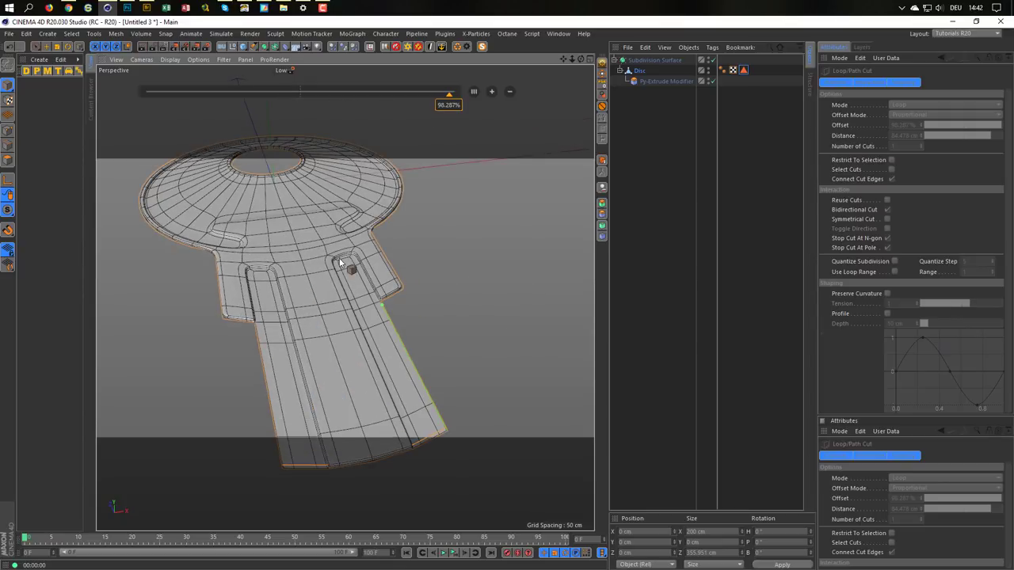
# - Reload the Disc's stored polygon selection and repaint it to include the stem's right strip, totaling 138 polygons
pyautogui.click(640, 71)
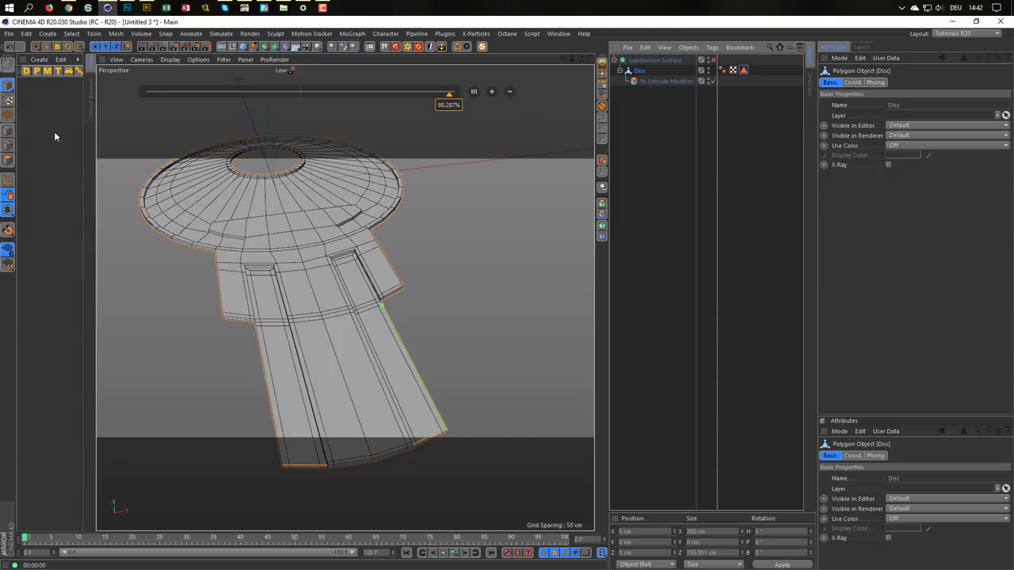
pyautogui.doubleClick(745, 72)
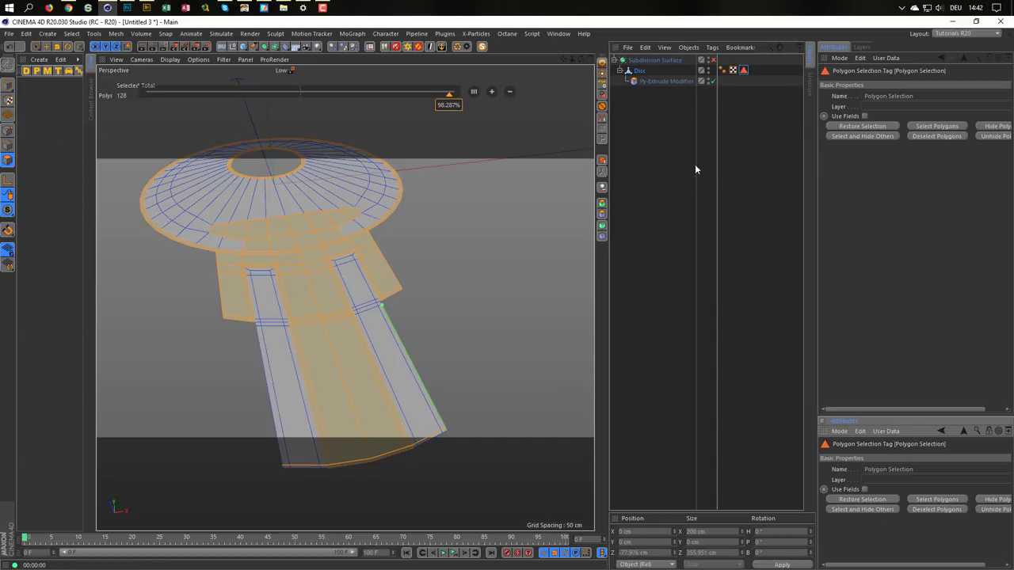
pyautogui.moveTo(338, 349)
pyautogui.keyDown('alt'); pyautogui.mouseDown()
pyautogui.moveTo(367, 310)
pyautogui.moveTo(379, 311)
pyautogui.mouseUp(); pyautogui.keyUp('alt')
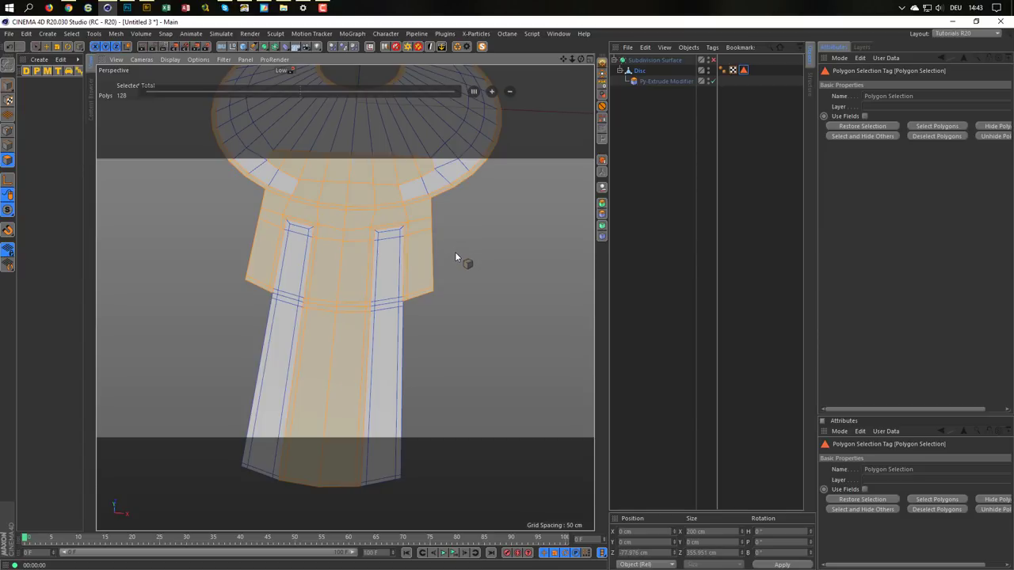
pyautogui.press('space')
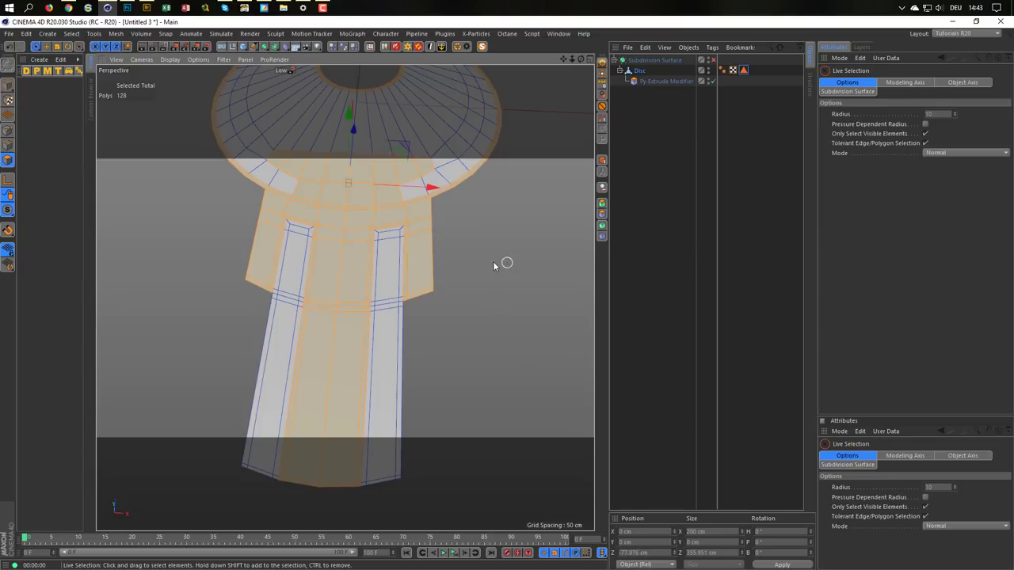
pyautogui.keyDown('shift'); pyautogui.moveTo(422, 278); pyautogui.dragTo(414, 238); pyautogui.keyUp('shift')
pyautogui.moveTo(385, 236)
pyautogui.keyDown('shift'); pyautogui.mouseDown()
pyautogui.moveTo(376, 314)
pyautogui.moveTo(392, 479)
pyautogui.mouseUp(); pyautogui.keyUp('shift')
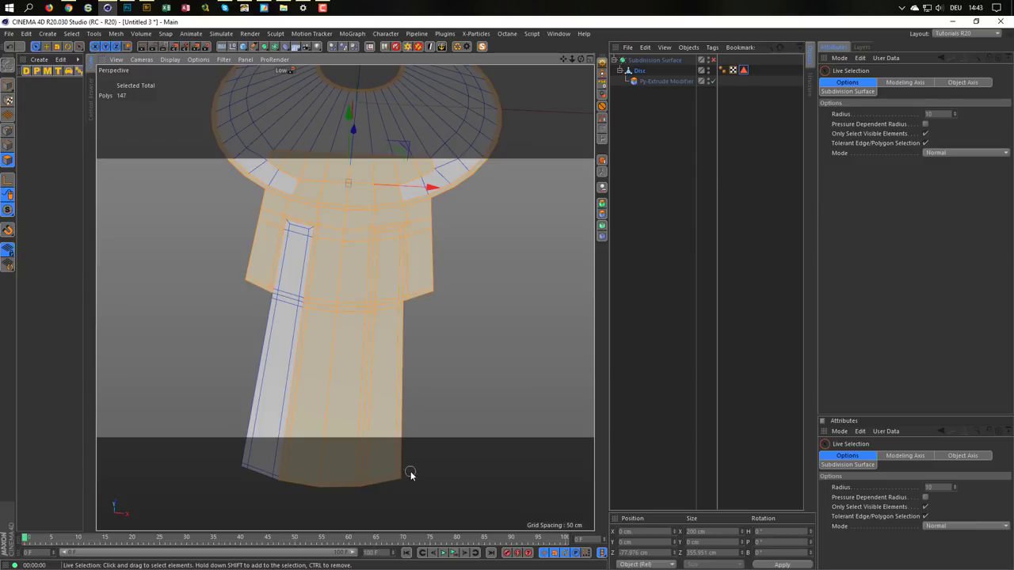
pyautogui.keyDown('ctrl'); pyautogui.moveTo(361, 190); pyautogui.dragTo(347, 404); pyautogui.keyUp('ctrl')
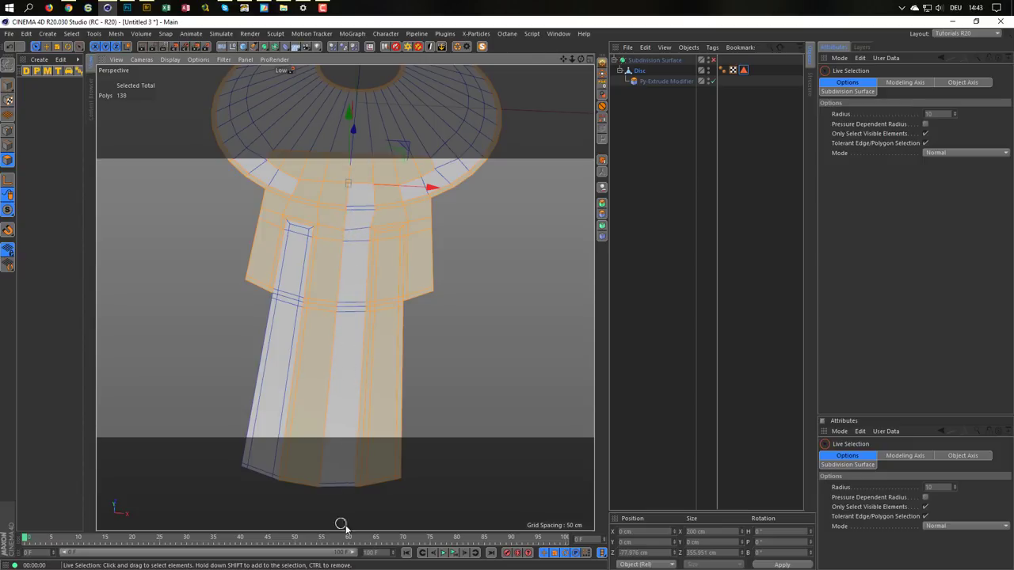
pyautogui.scroll(2, 419, 229)
pyautogui.keyDown('alt'); pyautogui.moveTo(404, 230); pyautogui.dragTo(403, 269); pyautogui.keyUp('alt')
pyautogui.scroll(2, 403, 281)
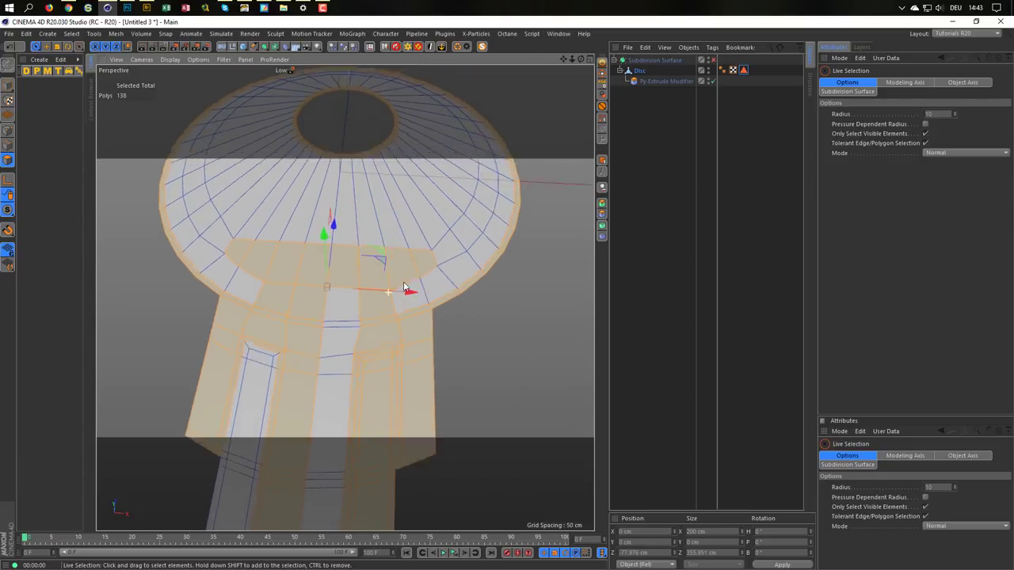
pyautogui.scroll(2, 419, 278)
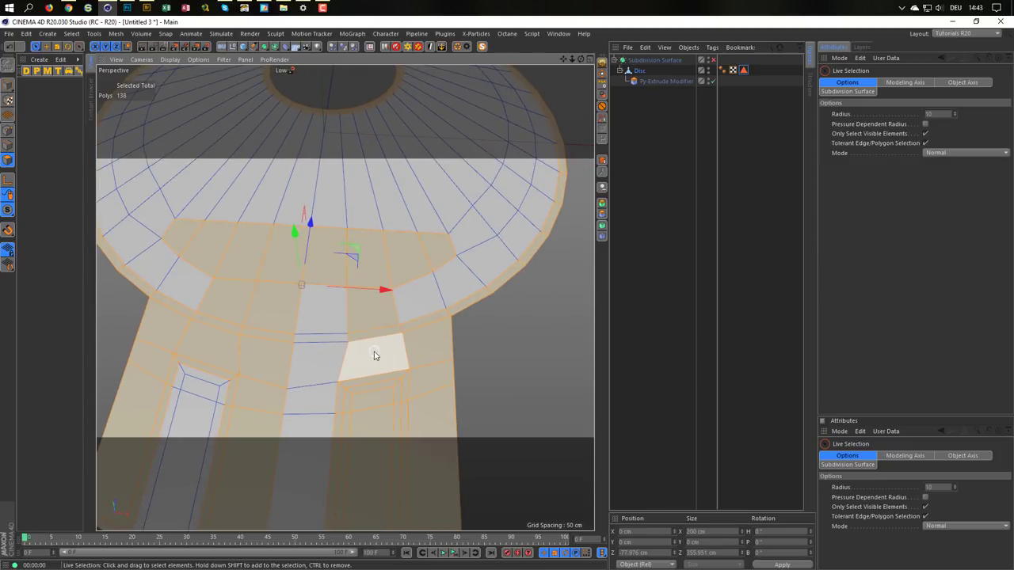
pyautogui.click(8, 131)
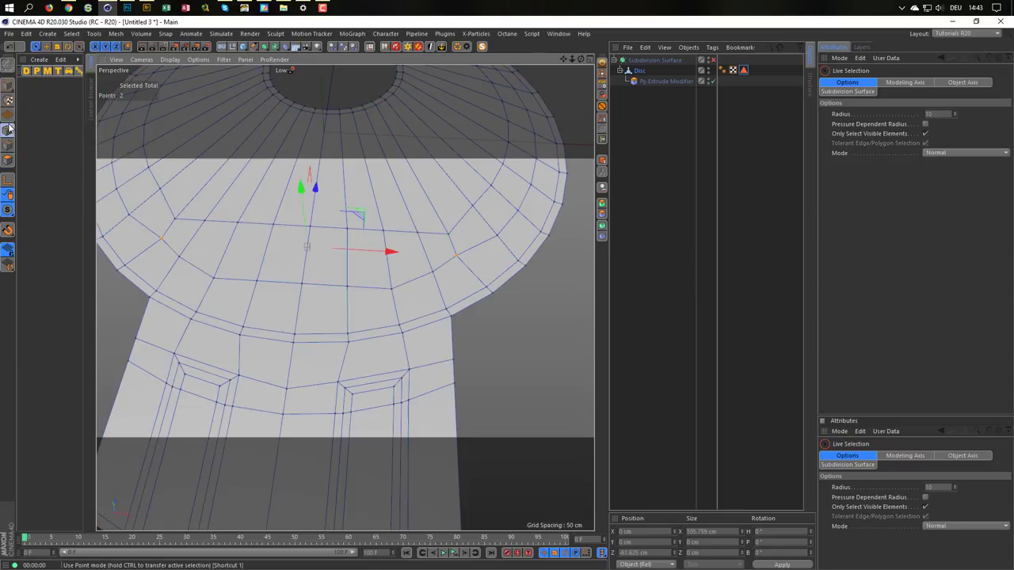
# - Edge-slide the selected shoulder points to about 1.4%, hugging the ring edge loop
pyautogui.rightClick(343, 348)
pyautogui.click(372, 514)
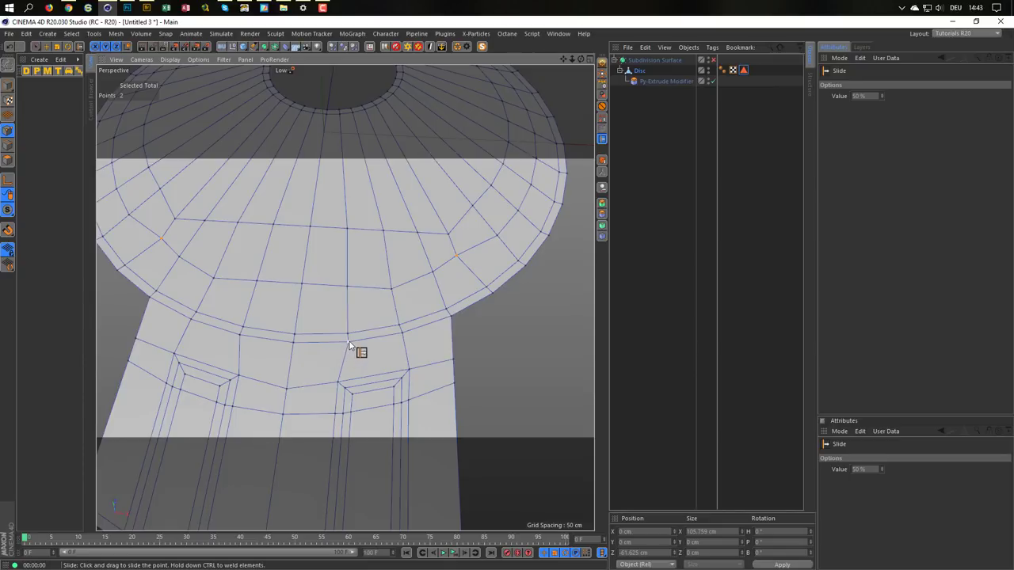
pyautogui.moveTo(349, 341); pyautogui.dragTo(344, 337)
pyautogui.moveTo(303, 285)
pyautogui.mouseDown()
pyautogui.moveTo(328, 306)
pyautogui.moveTo(302, 346)
pyautogui.mouseUp()
pyautogui.moveTo(302, 346)
pyautogui.mouseDown()
pyautogui.moveTo(302, 358)
pyautogui.moveTo(355, 359)
pyautogui.mouseUp()
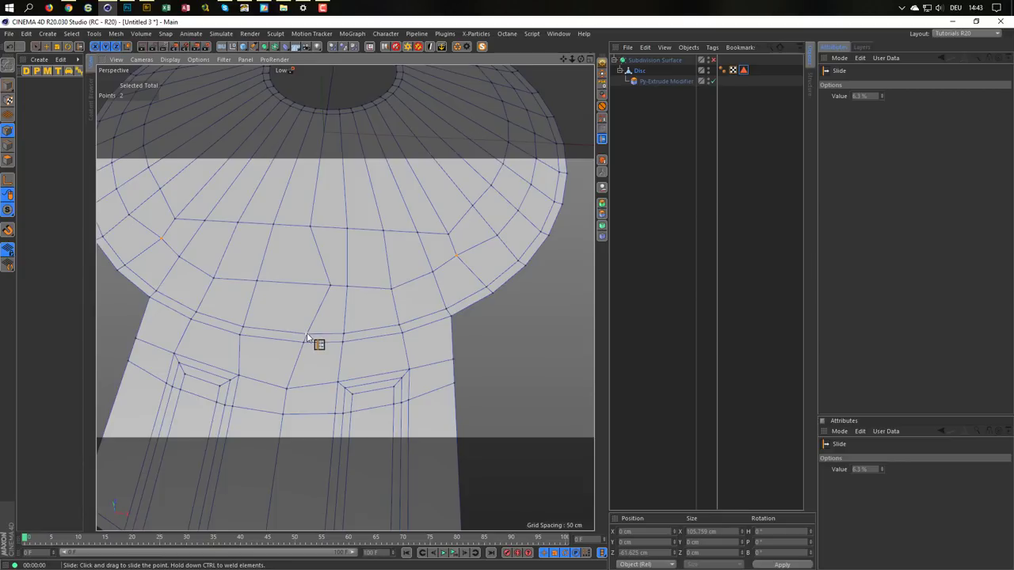
pyautogui.moveTo(307, 337); pyautogui.dragTo(310, 337)
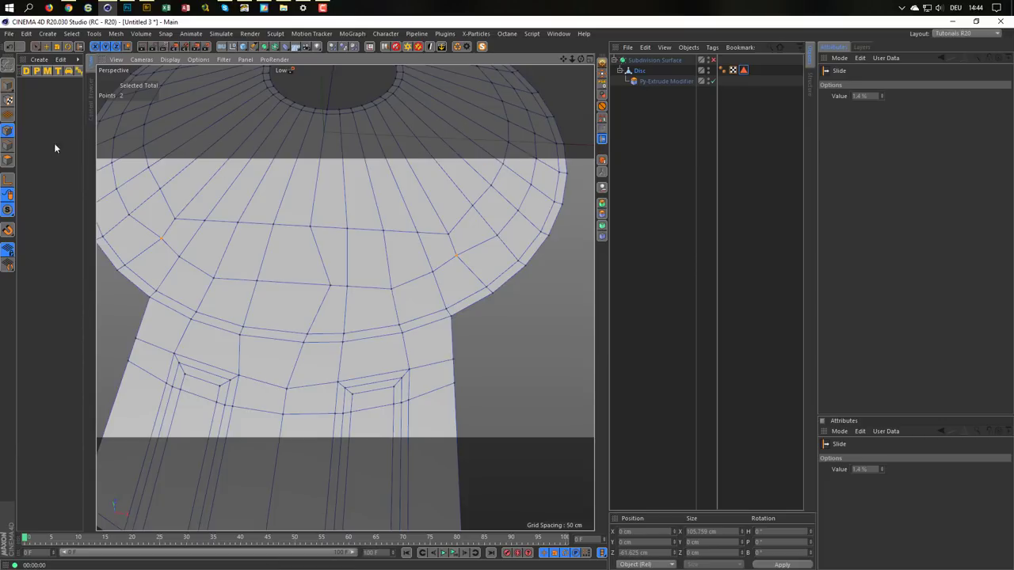
pyautogui.click(8, 160)
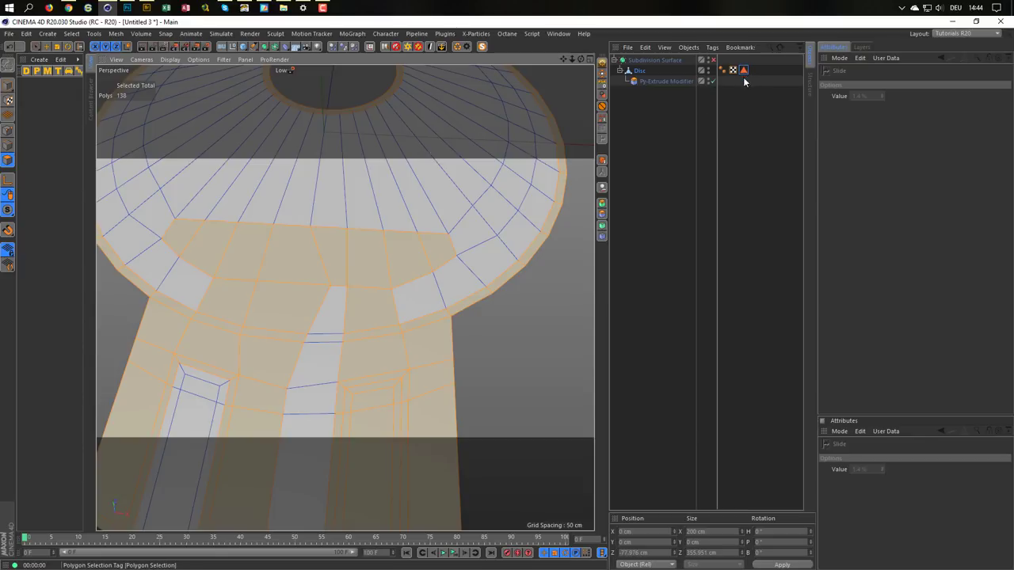
# - Store the current polygons in the selection tag and turn subdivision smoothing back on
pyautogui.click(602, 121)
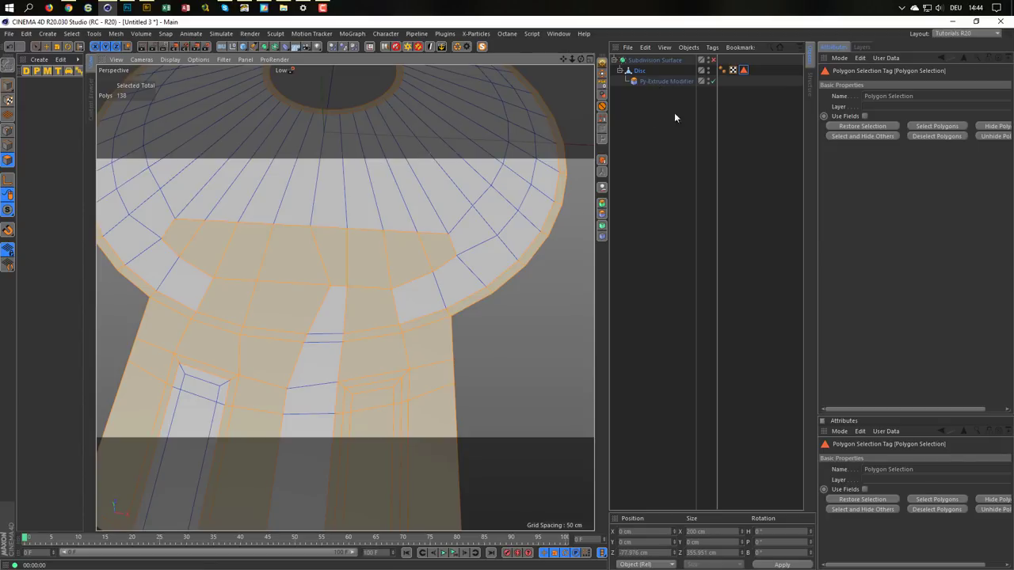
pyautogui.click(8, 85)
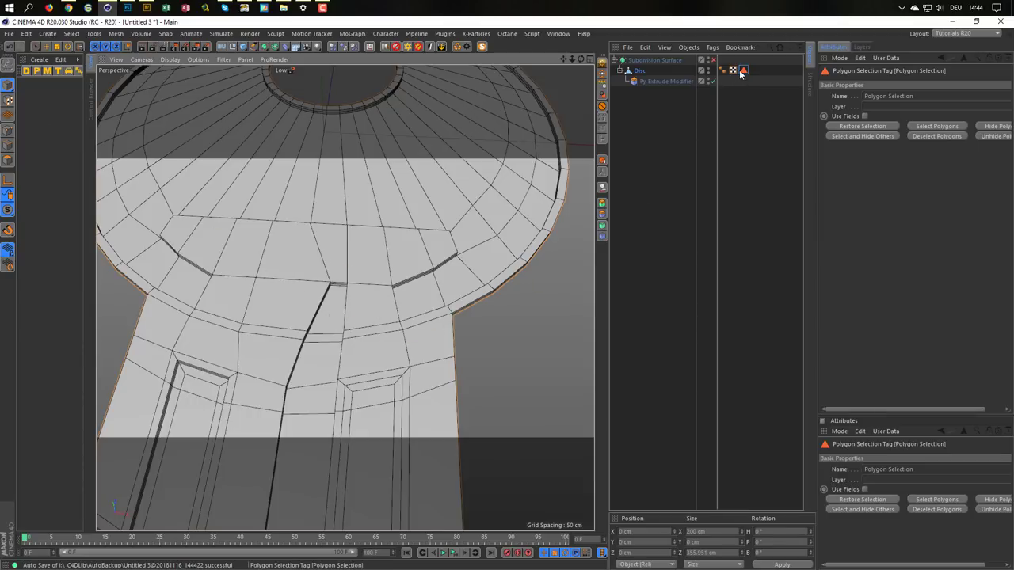
pyautogui.click(713, 61)
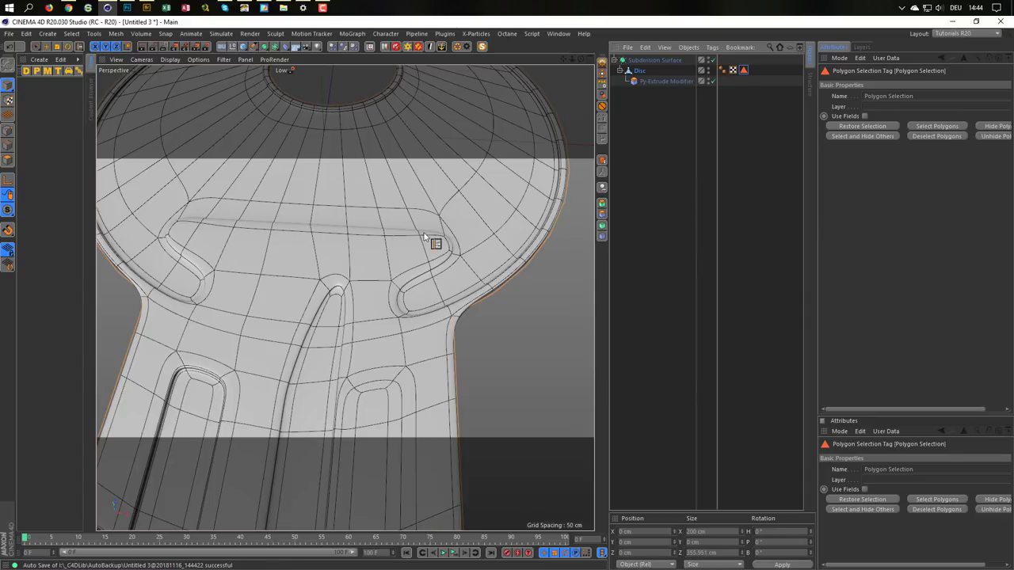
# - Render a preview of the smoothed key and compare it with the Facebook reference photo
pyautogui.scroll(-5, 393, 256)
pyautogui.scroll(-2, 388, 267)
pyautogui.keyDown('alt'); pyautogui.moveTo(387, 267); pyautogui.dragTo(358, 256); pyautogui.keyUp('alt')
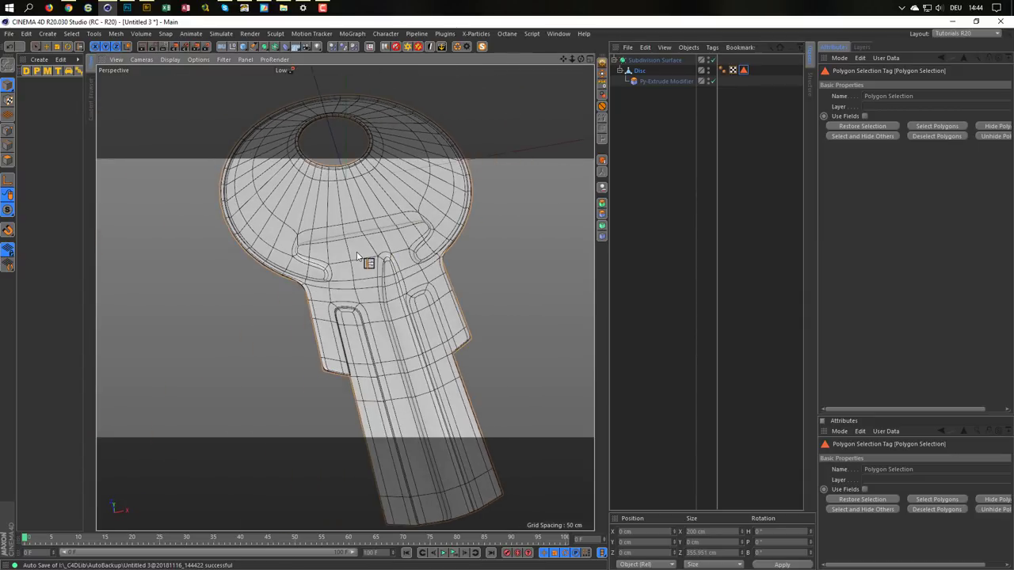
pyautogui.hotkey('ctrl', 'r')
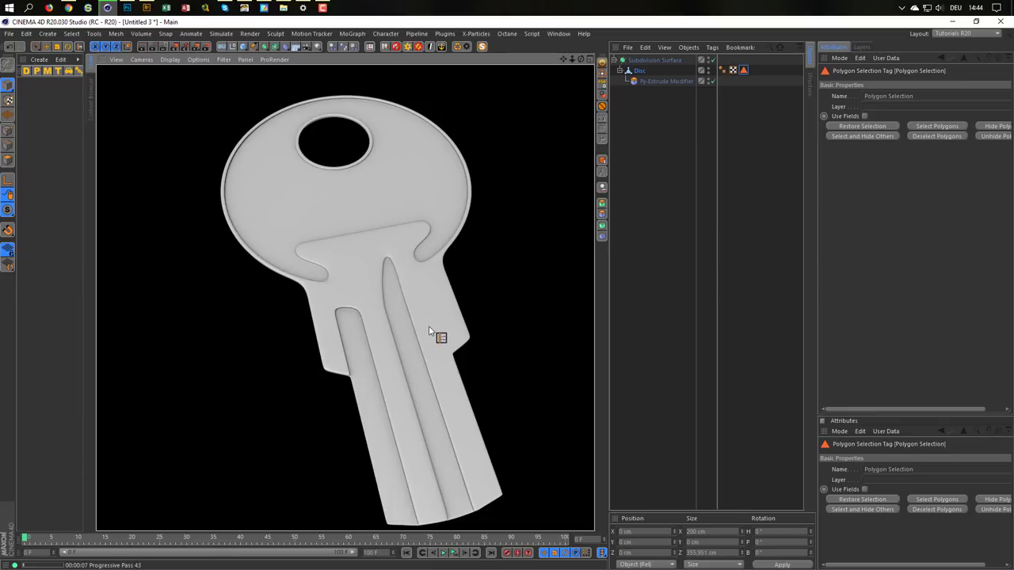
pyautogui.scroll(3, 430, 331)
pyautogui.scroll(2, 402, 323)
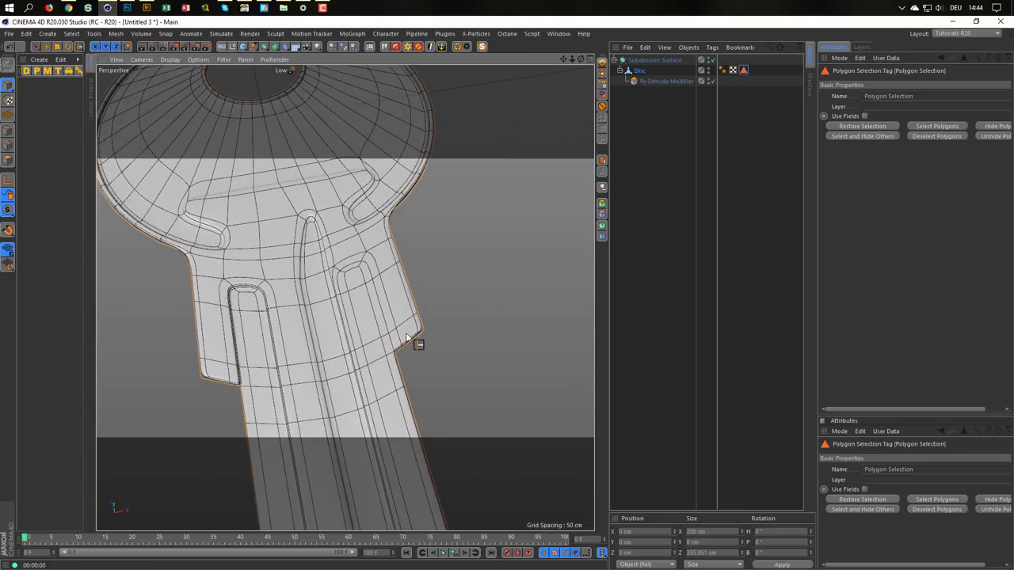
pyautogui.click(68, 8)
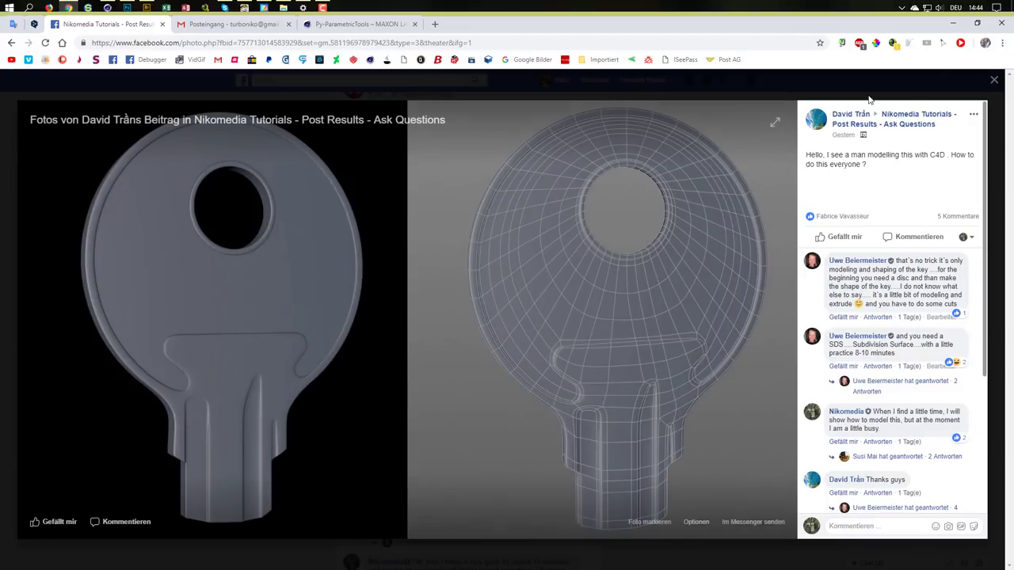
pyautogui.click(953, 23)
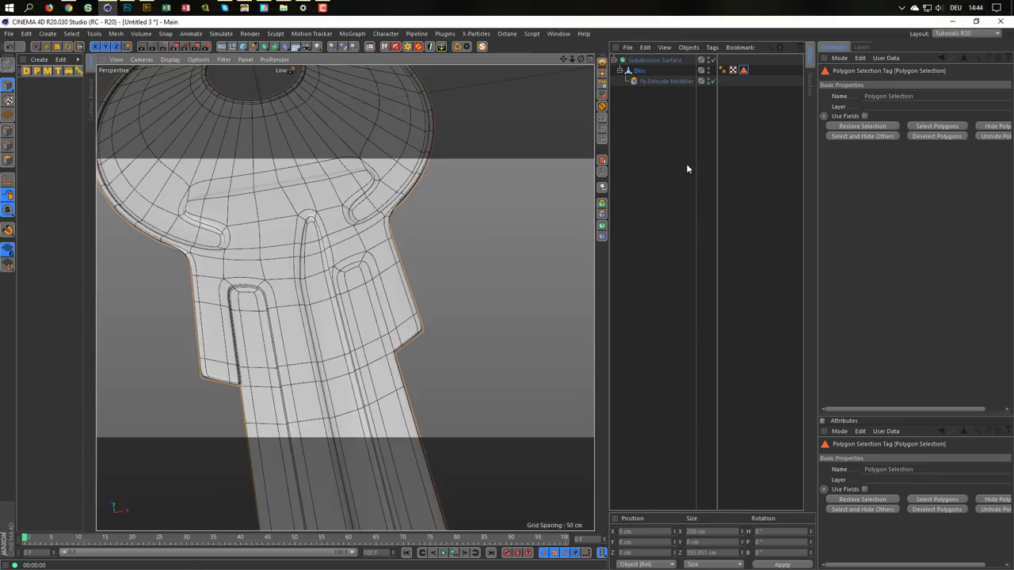
# - Disable Subdivision Surface and Py-Extrude Modifier, then select all the key's polygons
pyautogui.click(713, 60)
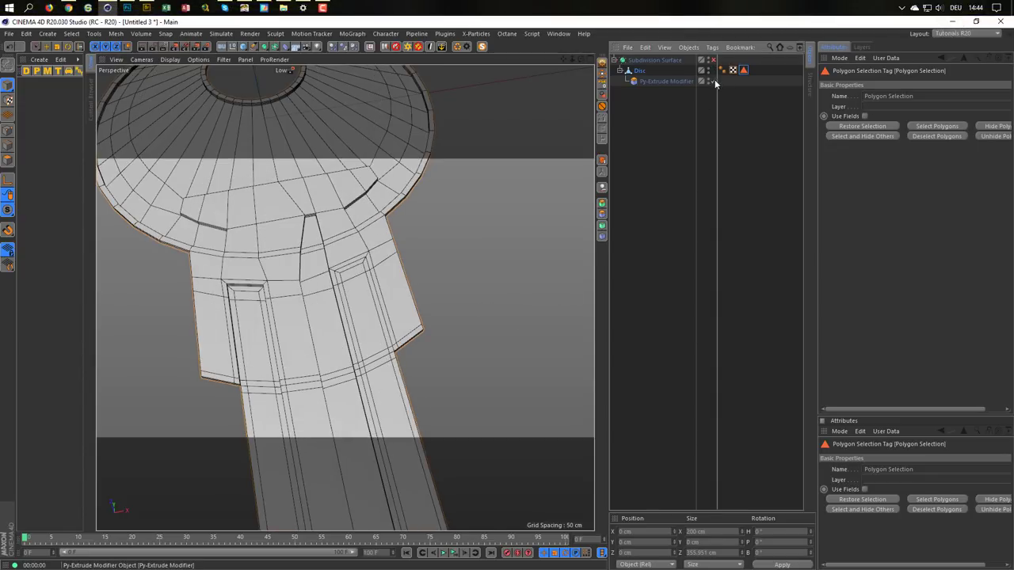
pyautogui.click(713, 81)
pyautogui.click(7, 145)
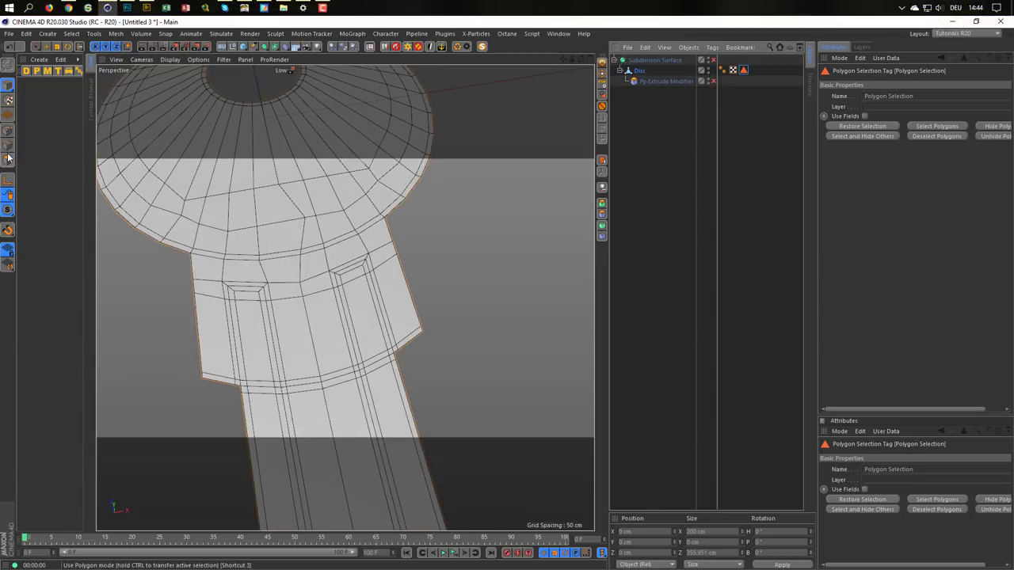
pyautogui.press('m')
pyautogui.press('o')
pyautogui.click(8, 160)
pyautogui.hotkey('ctrl', 'a')
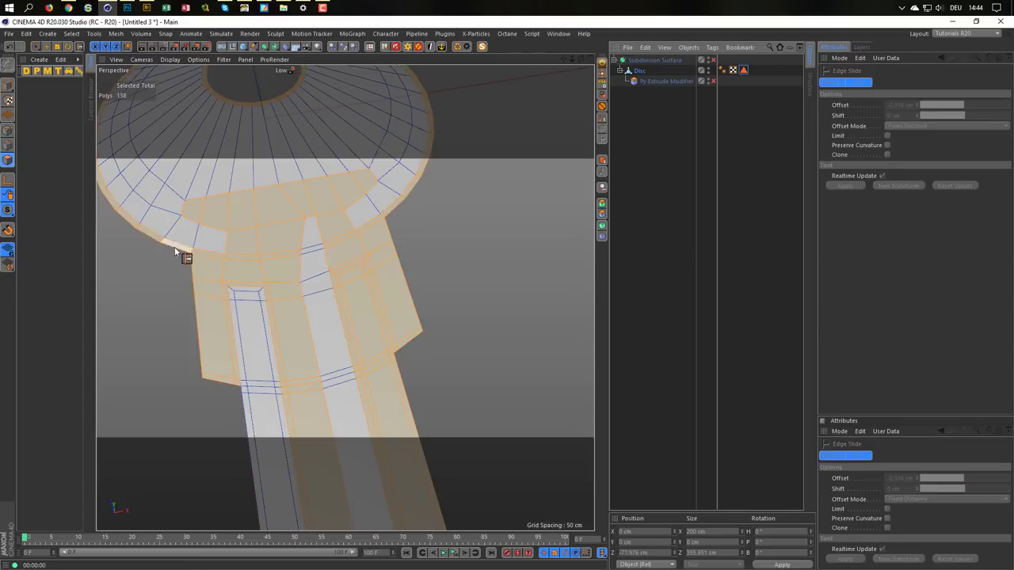
pyautogui.press('F5')
# - In a zoomed Top view, path-select the vertical and diagonal edges of the stem's right shoulder
pyautogui.middleClick(476, 253)
pyautogui.scroll(3, 435, 306)
pyautogui.scroll(3, 474, 316)
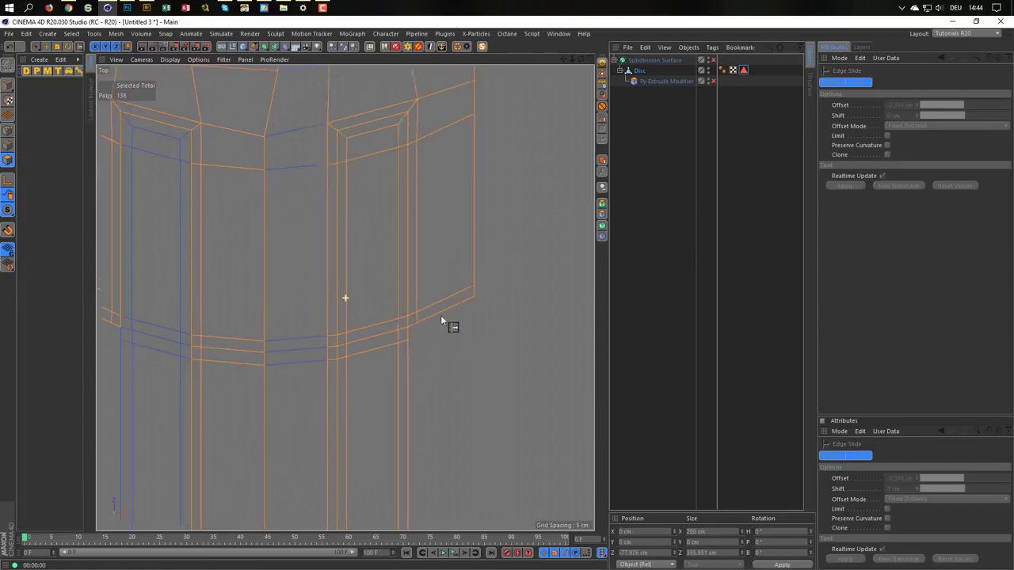
pyautogui.scroll(2, 441, 315)
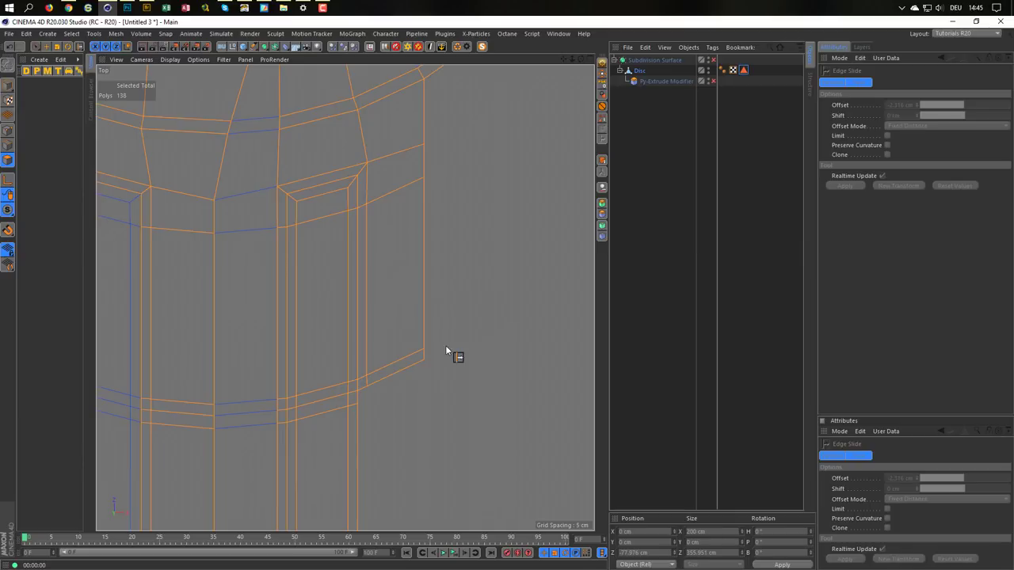
pyautogui.click(8, 145)
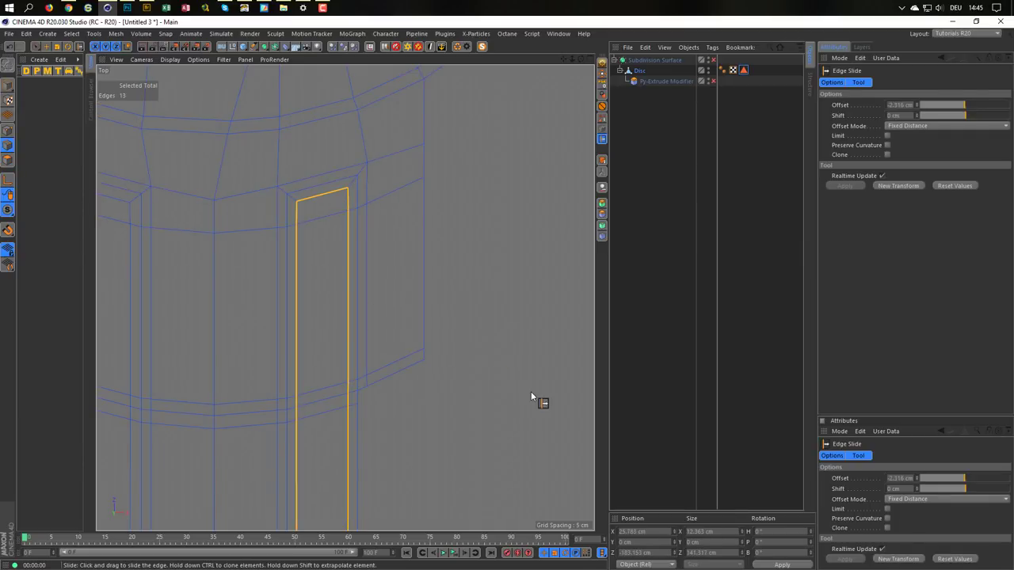
pyautogui.press('u')
pyautogui.press('m')
pyautogui.moveTo(369, 388); pyautogui.dragTo(369, 210)
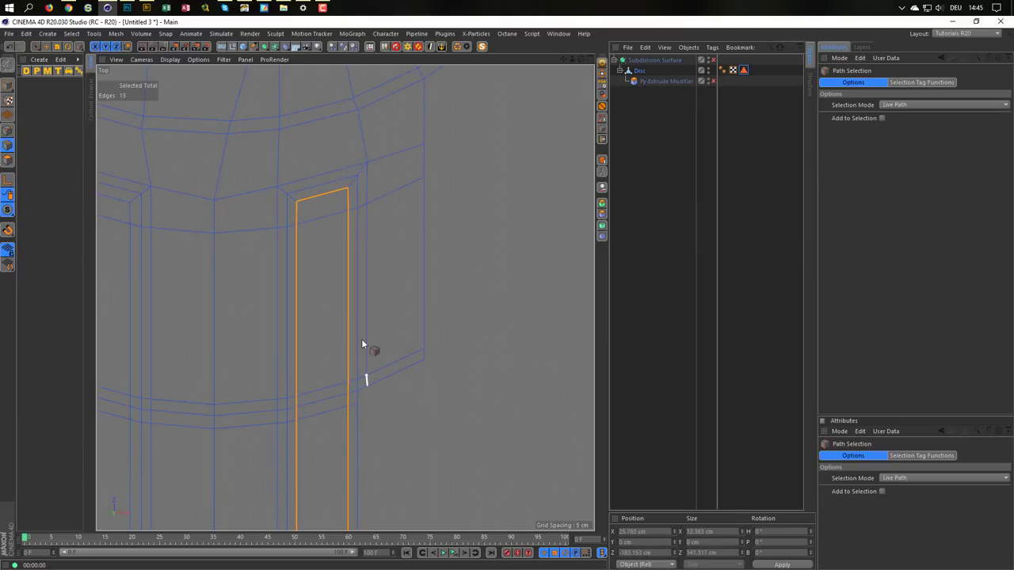
pyautogui.moveTo(426, 174); pyautogui.dragTo(434, 169)
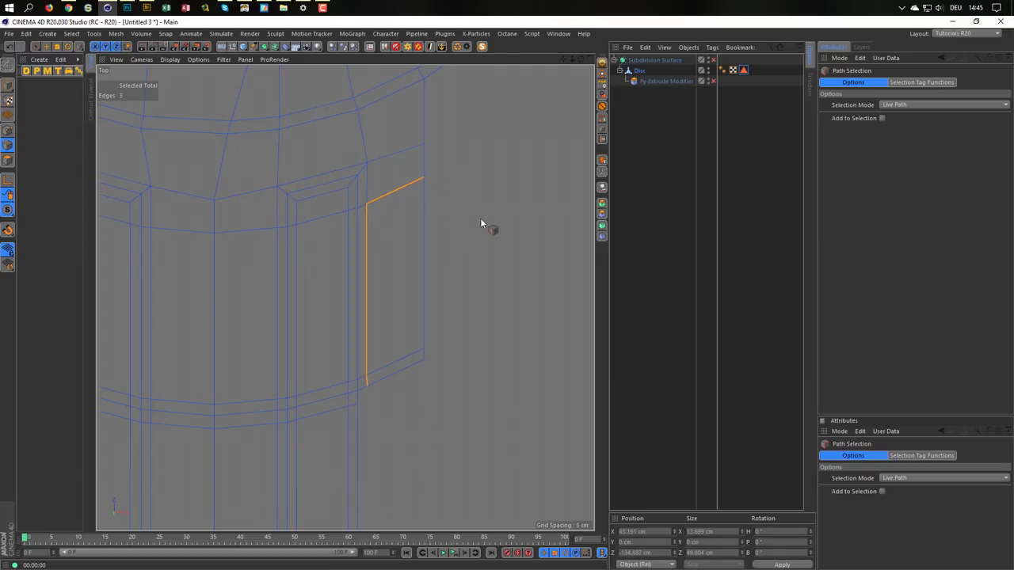
# - Edge-slide the three shoulder edges sideways by -1.992 cm
pyautogui.press('m')
pyautogui.press('o')
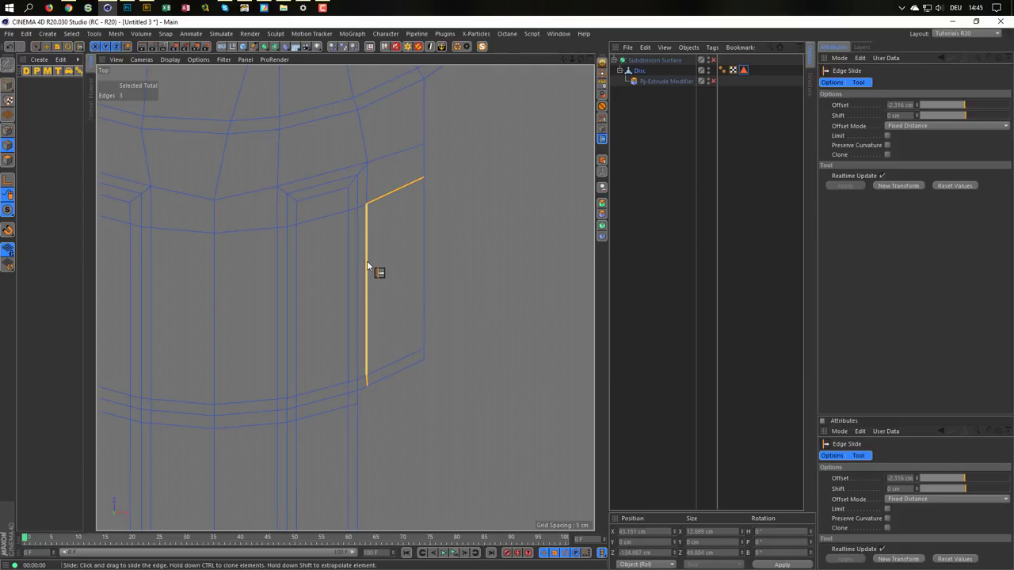
pyautogui.moveTo(368, 265); pyautogui.dragTo(305, 245)
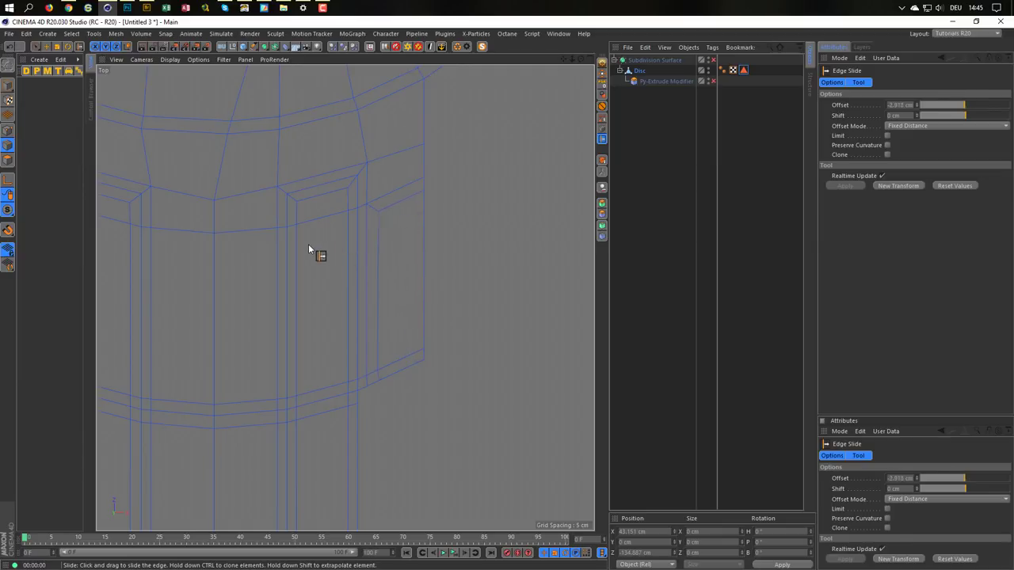
pyautogui.moveTo(305, 242); pyautogui.dragTo(304, 244)
pyautogui.hotkey('ctrl', 'z')
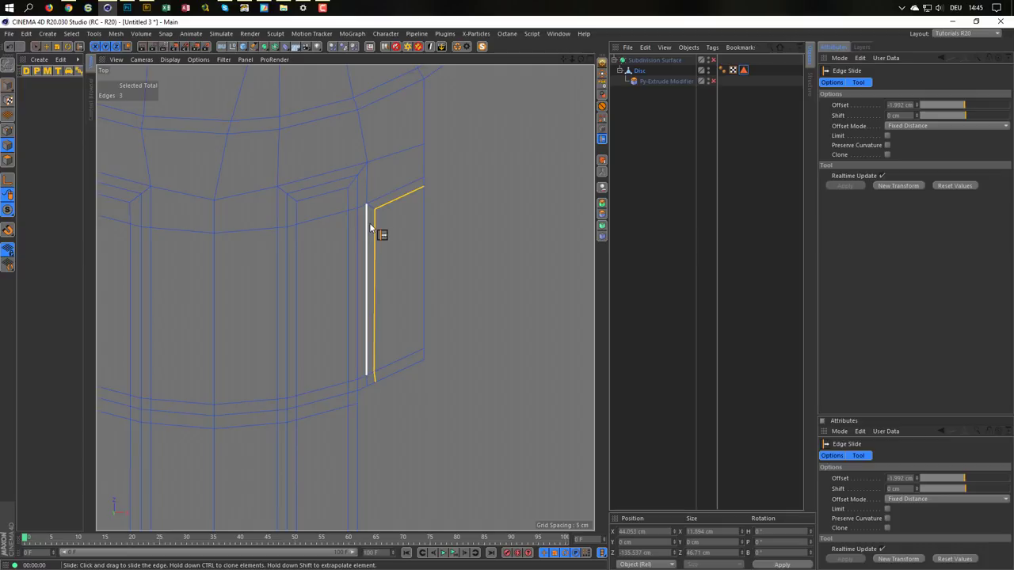
pyautogui.press('k')
pyautogui.press('l')
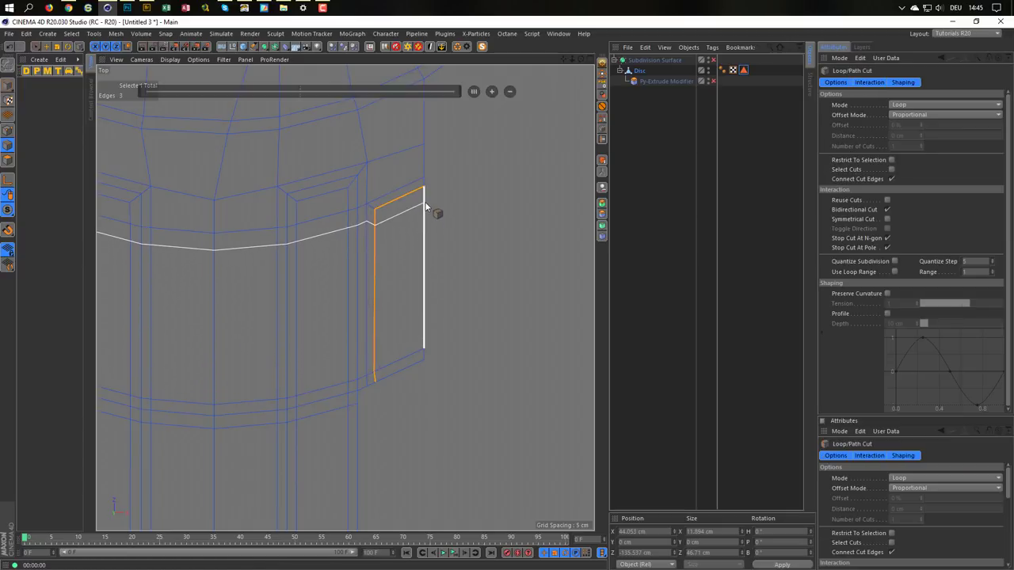
# - Cut a new edge loop at the stem's right shoulder
pyautogui.click(425, 207)
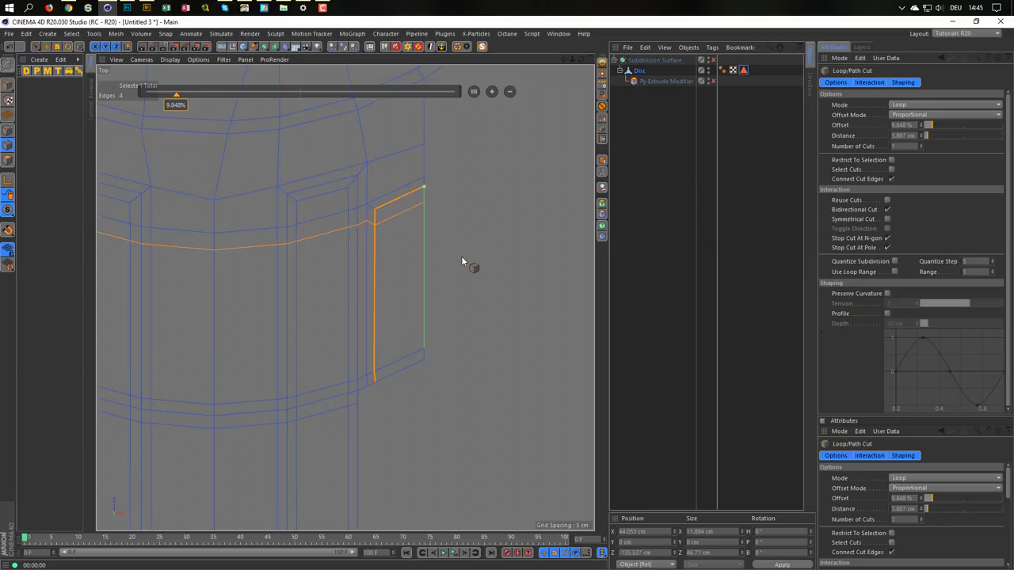
pyautogui.press('u')
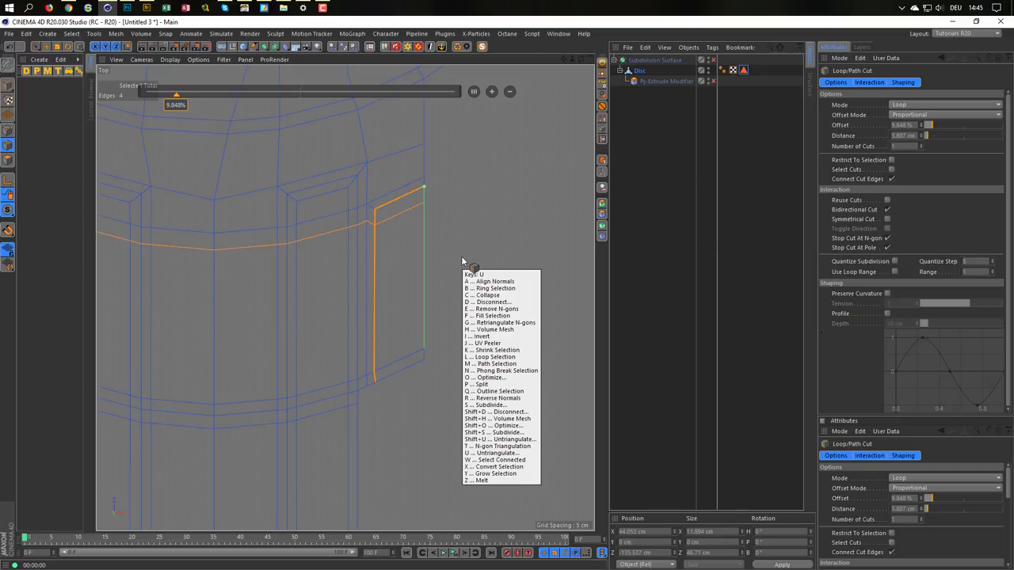
pyautogui.press('m')
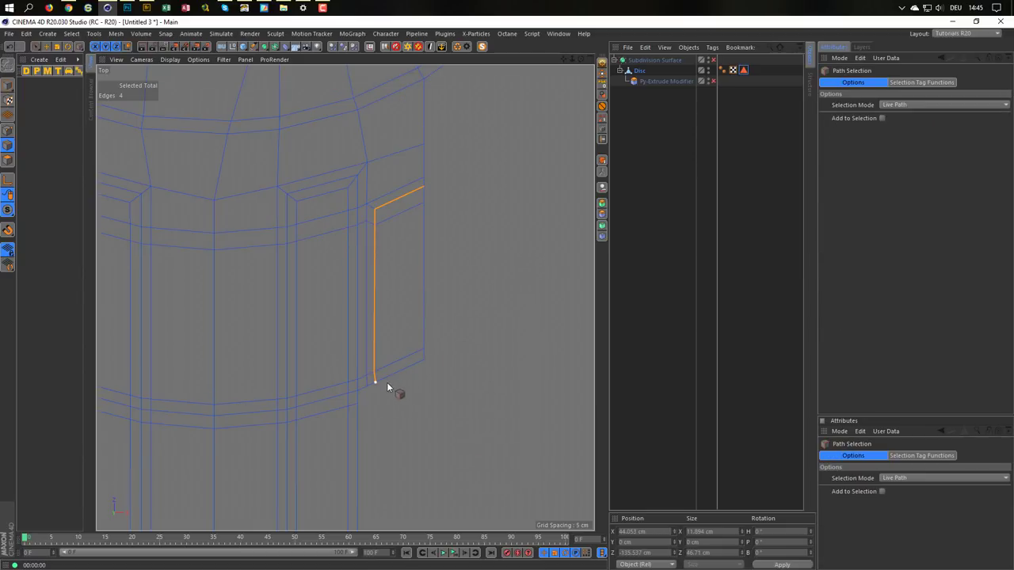
# - Edge-slide the shoulder's vertical edge -1.499 cm toward the groove and reload the 156 stored polygons
pyautogui.press('m')
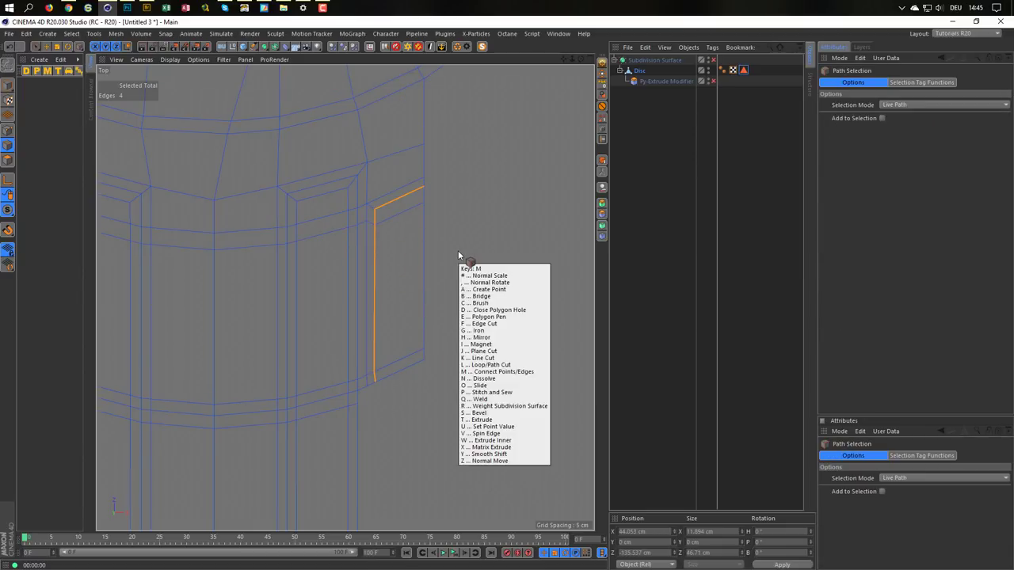
pyautogui.press('o')
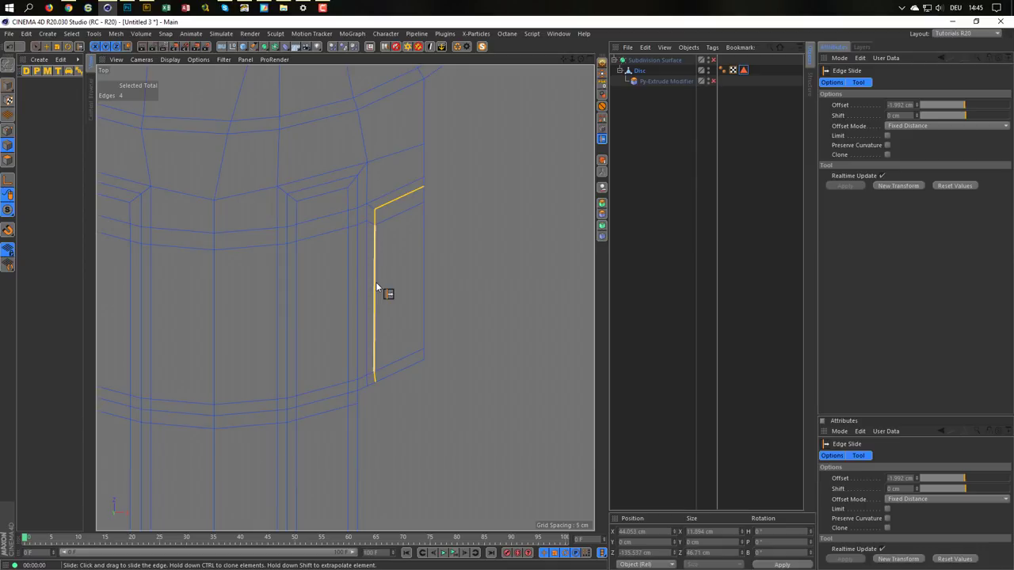
pyautogui.moveTo(376, 282); pyautogui.dragTo(381, 296)
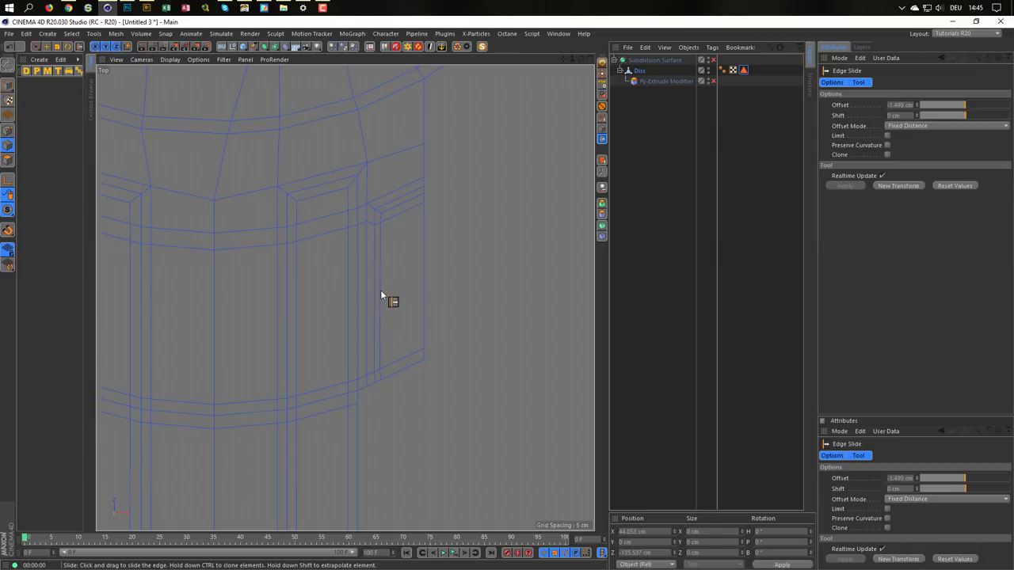
pyautogui.moveTo(381, 296); pyautogui.dragTo(381, 296)
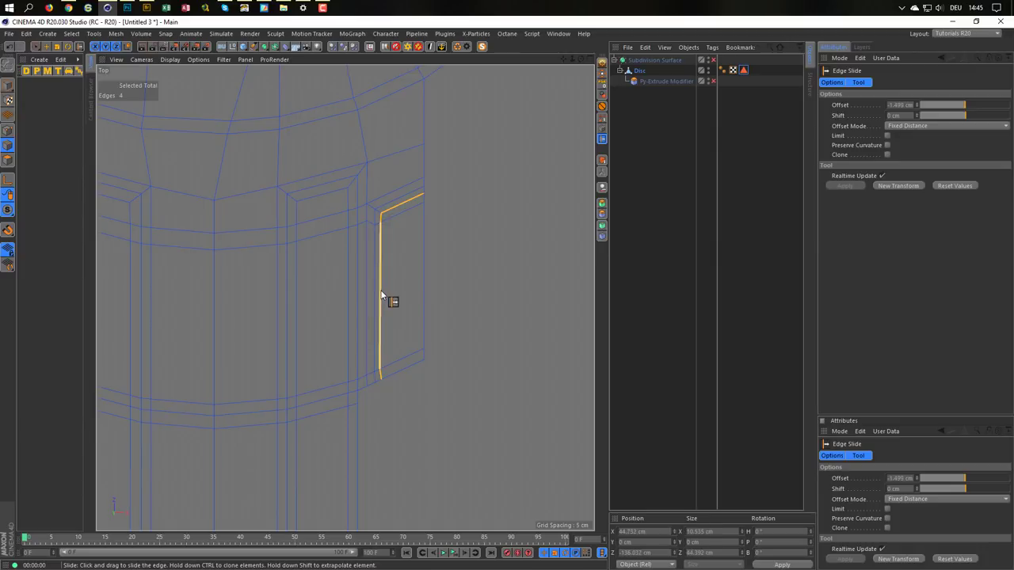
pyautogui.doubleClick(743, 69)
pyautogui.moveTo(744, 74); pyautogui.dragTo(560, 229)
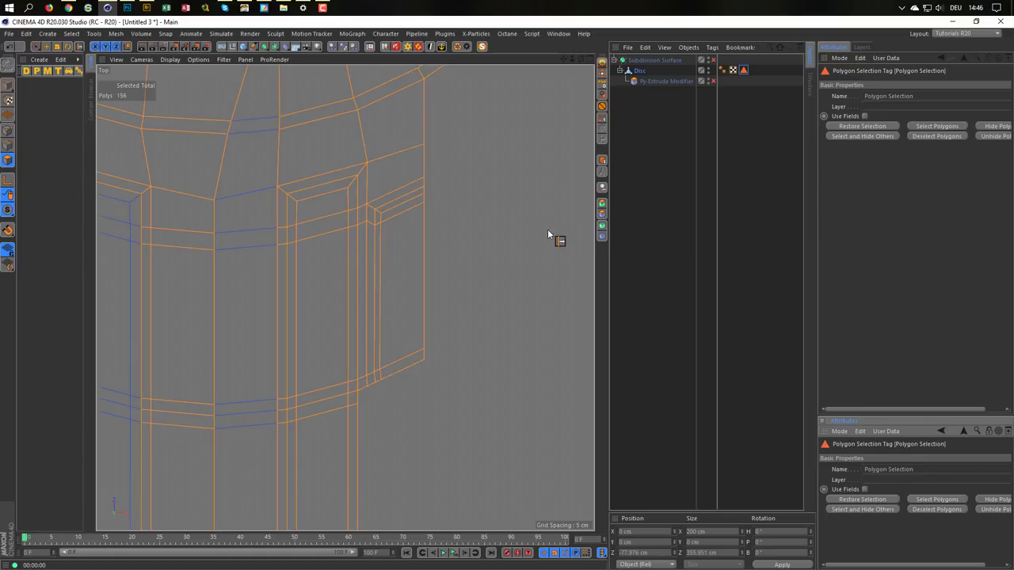
# - Deselect the narrow shoulder strip polygons in Top view, leaving 154 selected, and check in Perspective view
pyautogui.moveTo(547, 229); pyautogui.dragTo(547, 229)
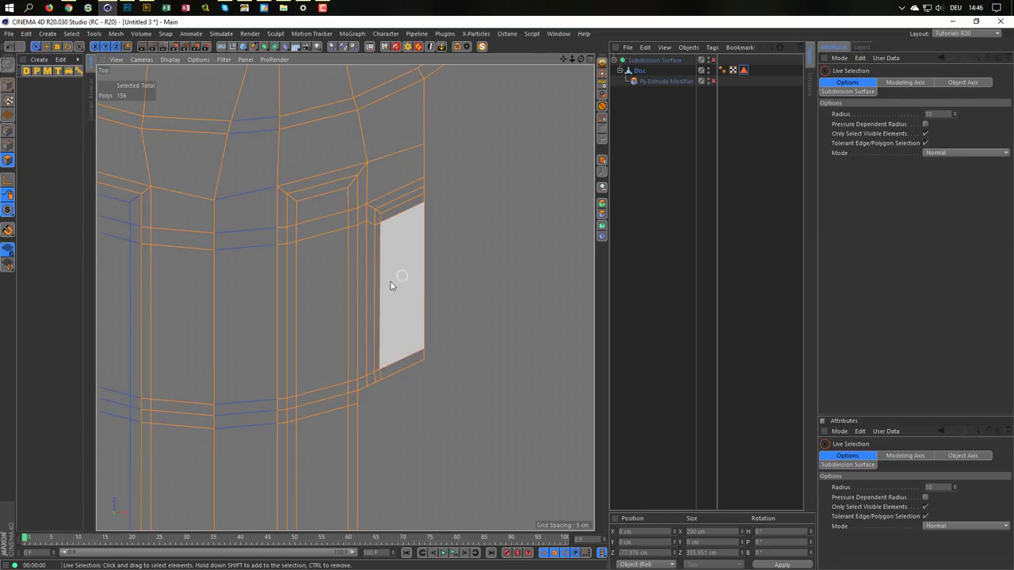
pyautogui.scroll(3, 377, 290)
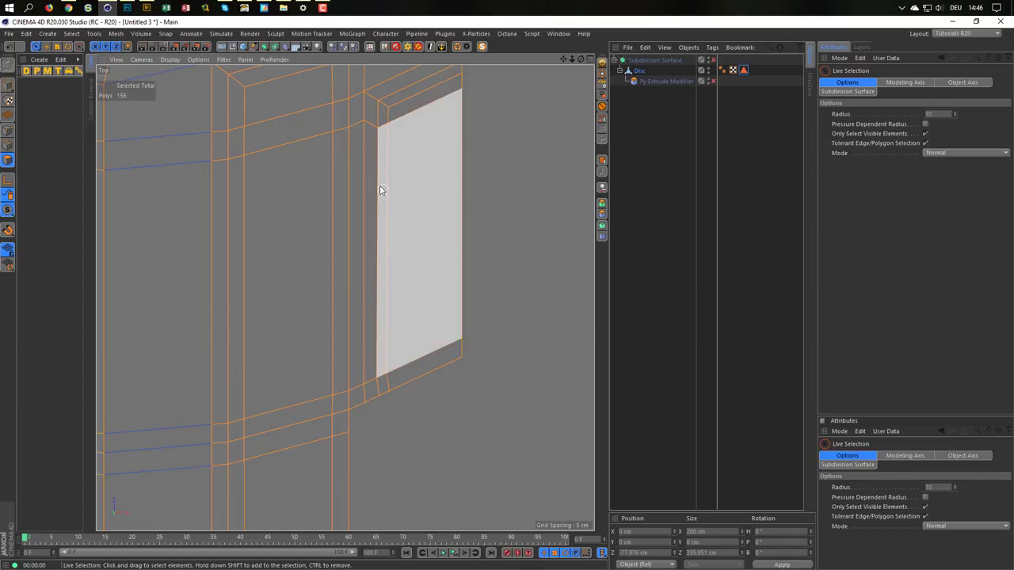
pyautogui.keyDown('ctrl'); pyautogui.moveTo(372, 168); pyautogui.dragTo(372, 396); pyautogui.keyUp('ctrl')
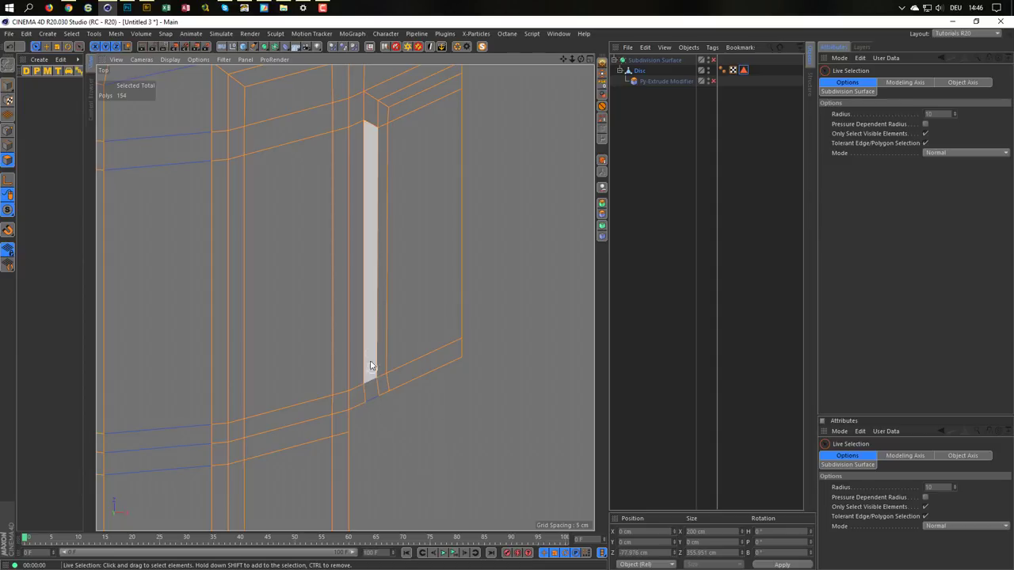
pyautogui.scroll(-3, 443, 423)
pyautogui.scroll(-3, 397, 430)
pyautogui.middleClick(294, 373)
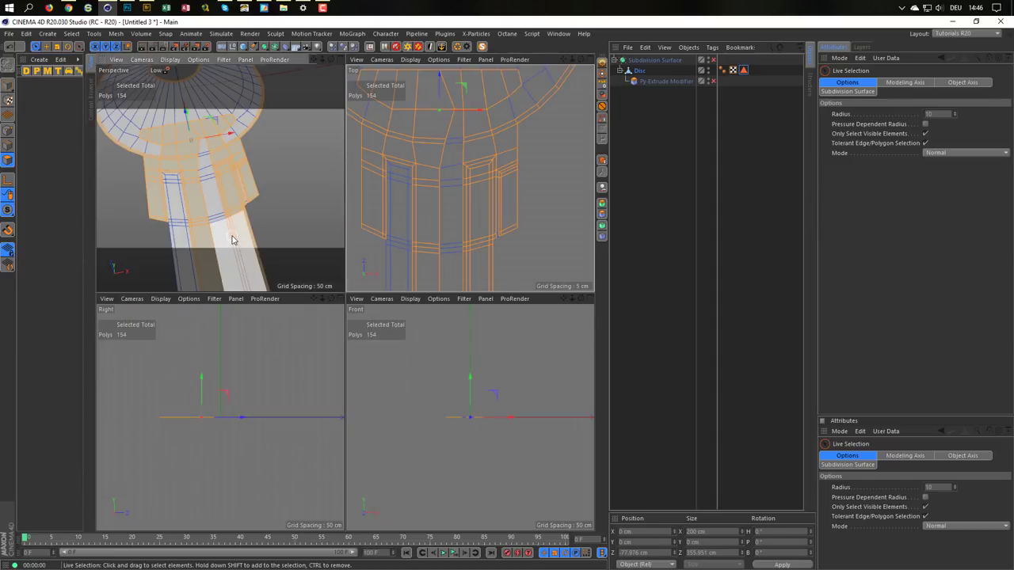
pyautogui.middleClick(231, 233)
pyautogui.scroll(5, 388, 346)
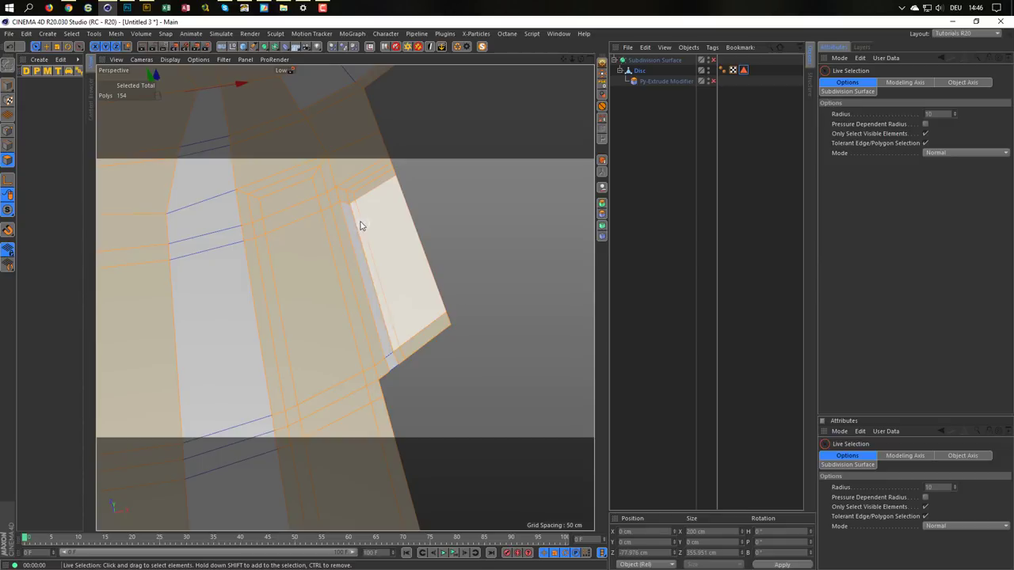
pyautogui.scroll(4, 393, 187)
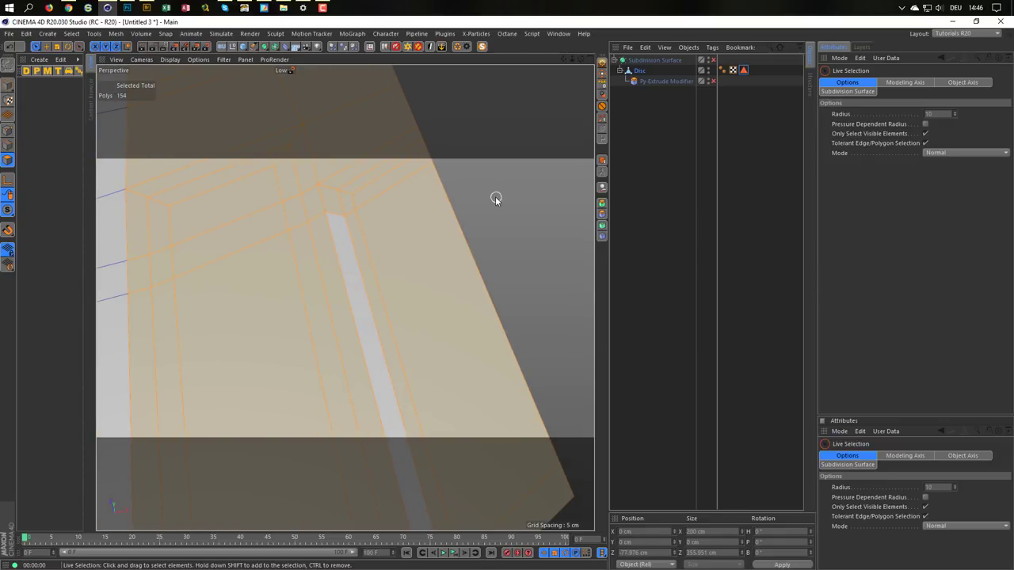
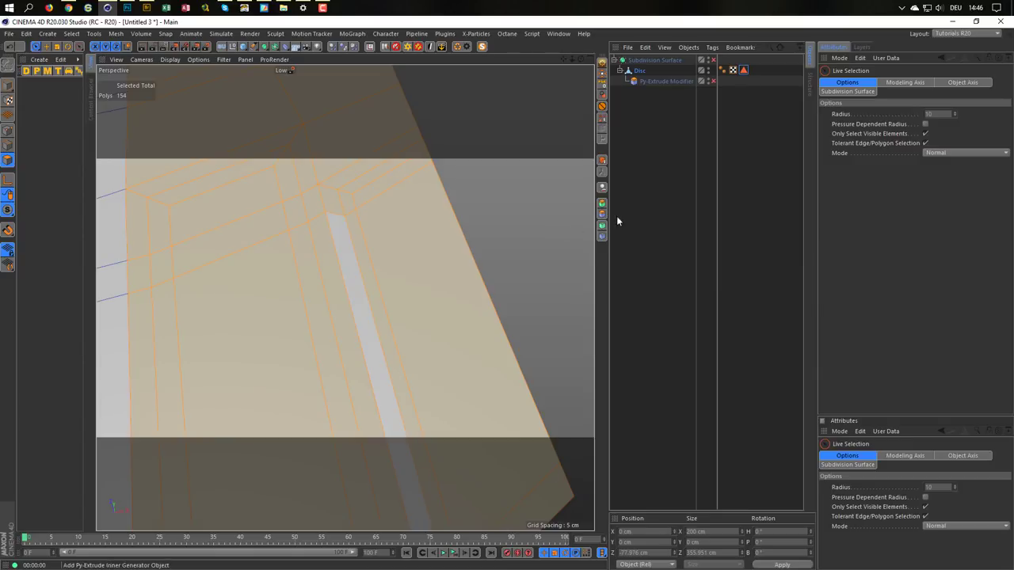
# - Store the selected polygons in a selection tag and return to Model mode
pyautogui.scroll(-4, 407, 231)
pyautogui.scroll(-1, 368, 257)
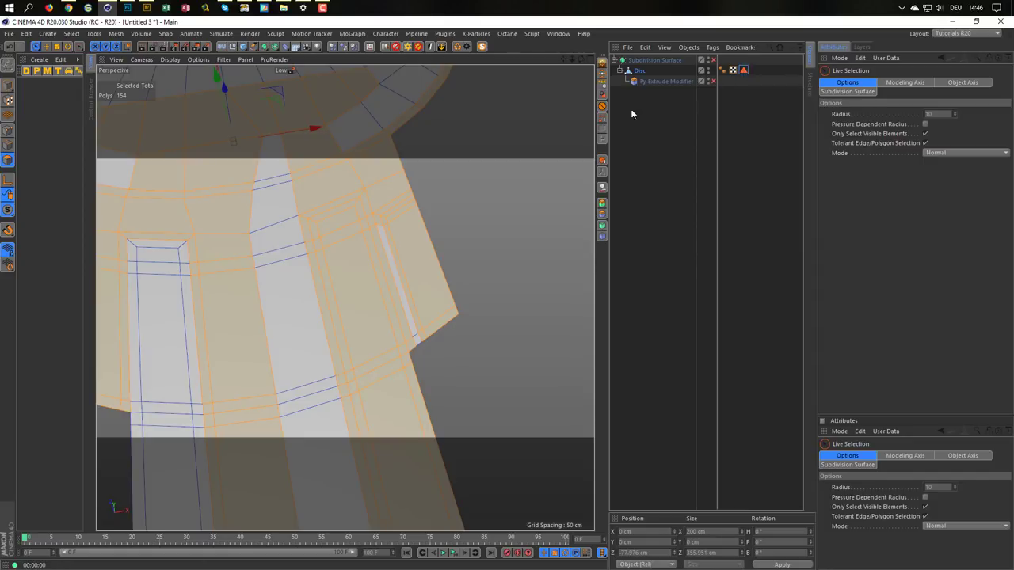
pyautogui.click(602, 118)
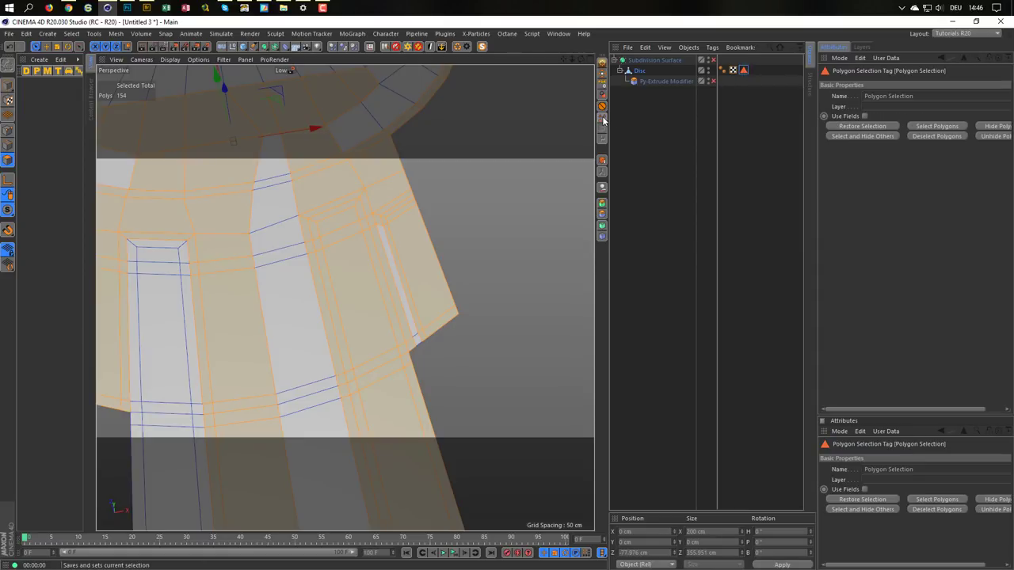
pyautogui.click(8, 85)
# - Enable Py-Extrude Modifier and Subdivision Surface, then render a smoothed preview of the key
pyautogui.click(712, 81)
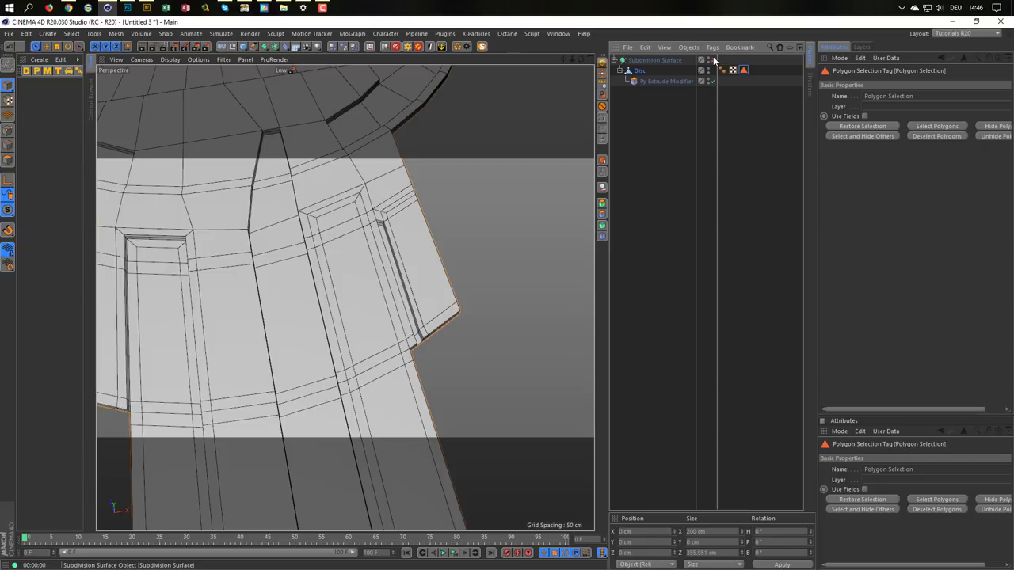
pyautogui.click(712, 60)
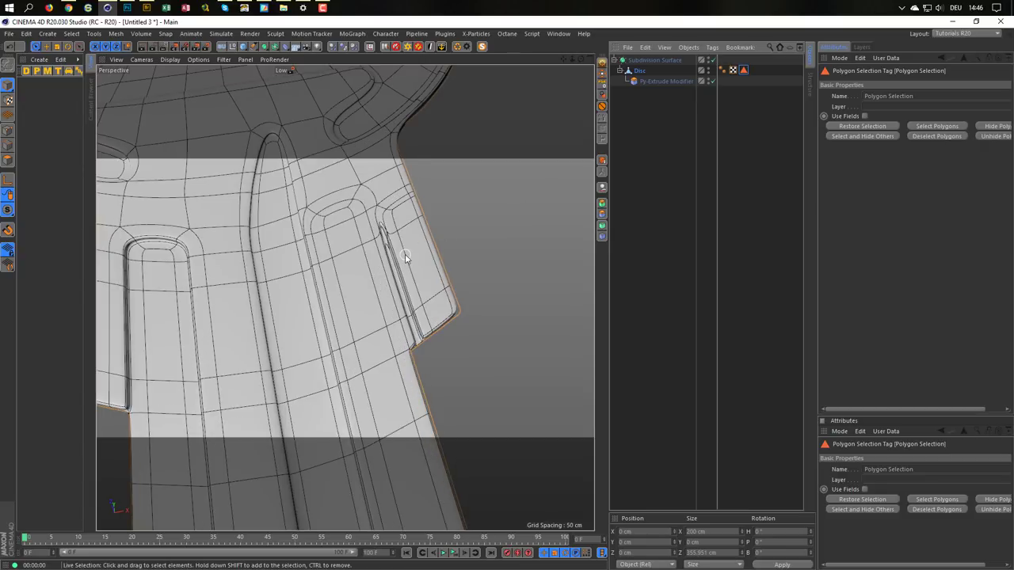
pyautogui.hotkey('ctrl', 'r')
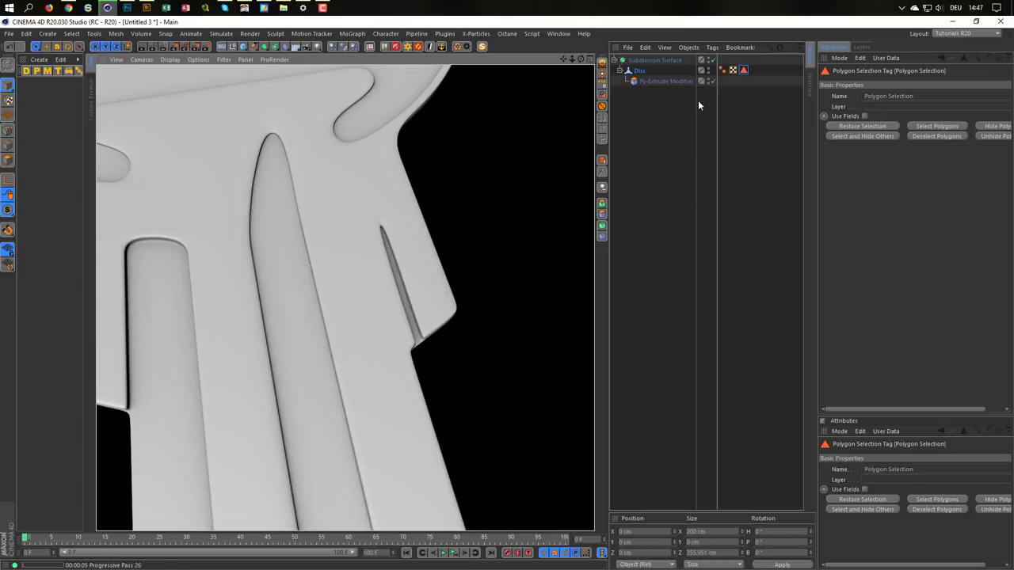
pyautogui.click(639, 71)
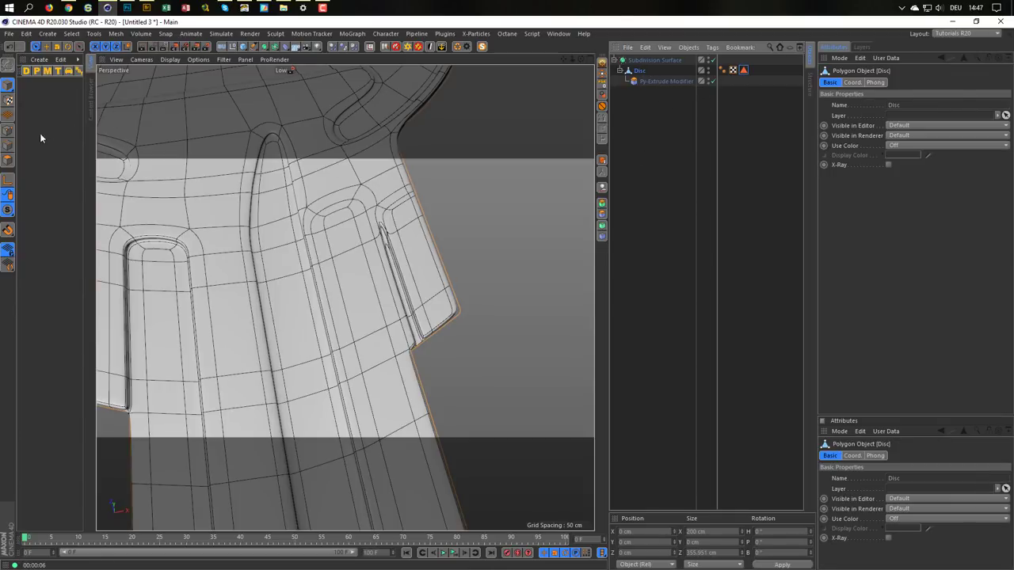
# - Add a loop cut on the Disc beside the notched bit and render to check it
pyautogui.click(20, 147)
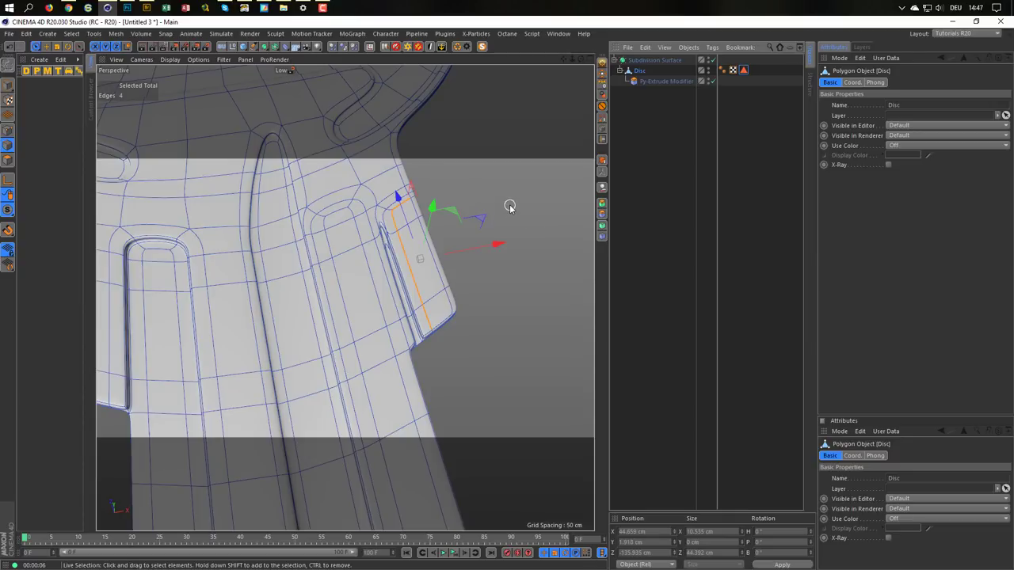
pyautogui.press('k')
pyautogui.press('l')
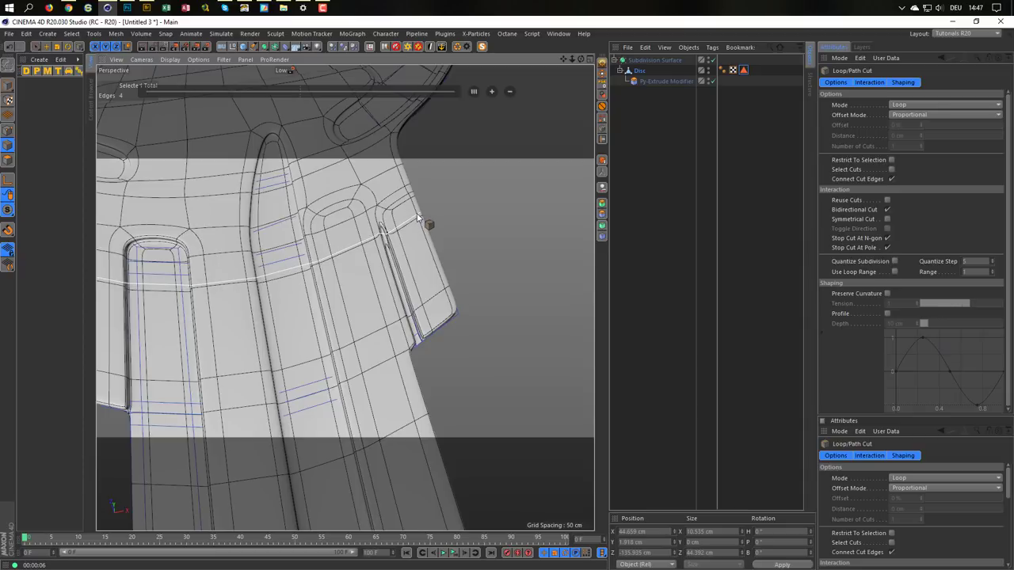
pyautogui.click(419, 219)
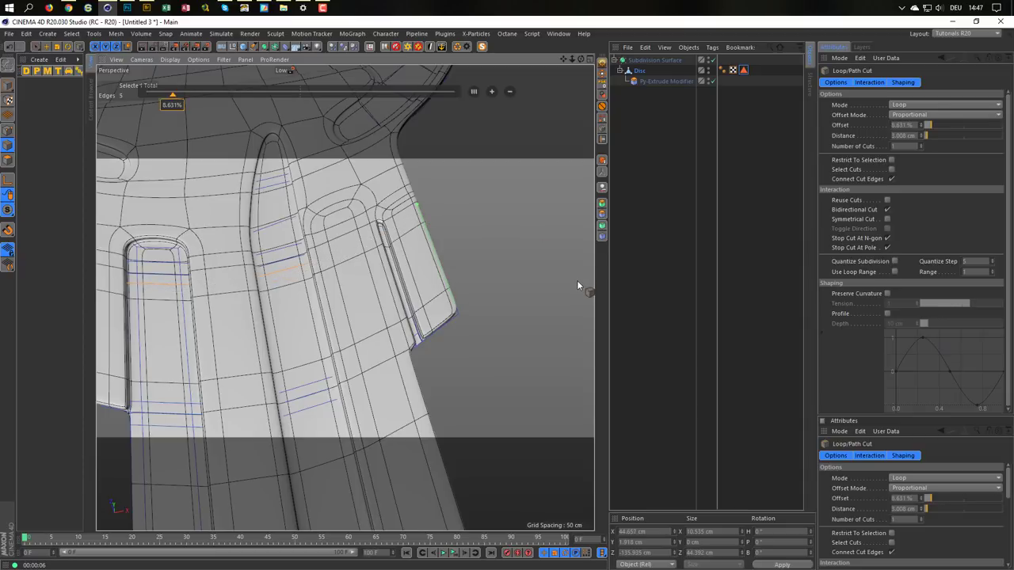
pyautogui.hotkey('ctrl', 'r')
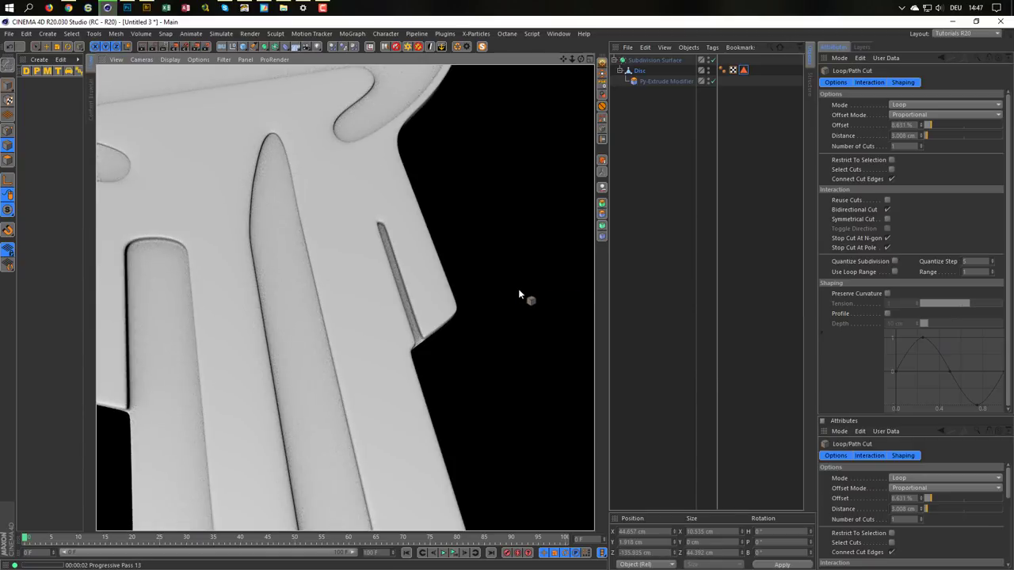
# - Inspect the key, switch to edge mode, and turn off Subdivision Surface and Py-Extrude
pyautogui.moveTo(451, 311)
pyautogui.keyDown('alt'); pyautogui.mouseDown()
pyautogui.moveTo(476, 320)
pyautogui.moveTo(446, 334)
pyautogui.moveTo(464, 309)
pyautogui.mouseUp(); pyautogui.keyUp('alt')
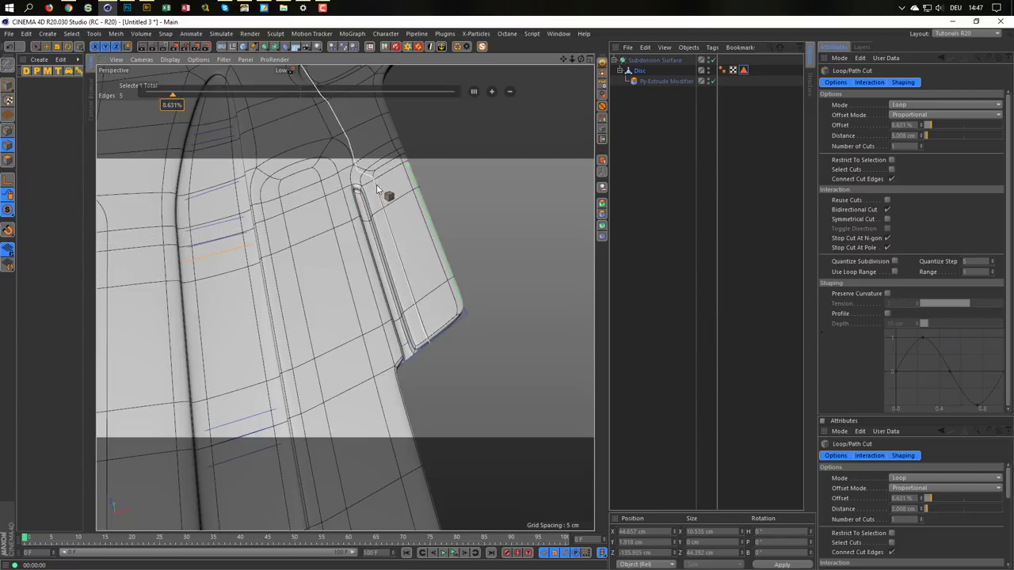
pyautogui.moveTo(465, 362)
pyautogui.keyDown('alt'); pyautogui.mouseDown()
pyautogui.moveTo(380, 396)
pyautogui.moveTo(373, 335)
pyautogui.mouseUp(); pyautogui.keyUp('alt')
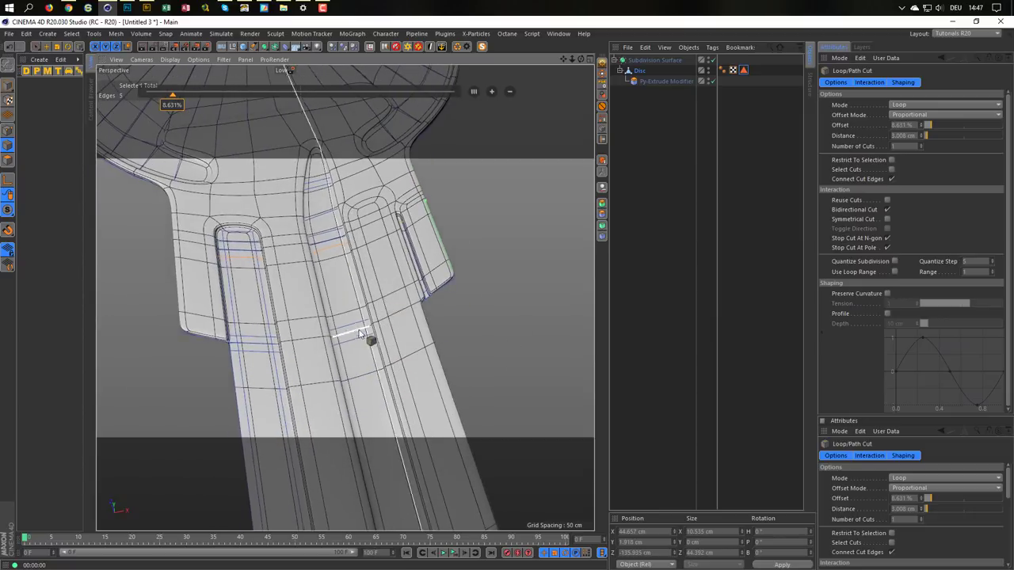
pyautogui.scroll(-3, 373, 335)
pyautogui.keyDown('alt'); pyautogui.moveTo(303, 362); pyautogui.dragTo(333, 388); pyautogui.keyUp('alt')
pyautogui.scroll(5, 358, 345)
pyautogui.scroll(-3, 359, 314)
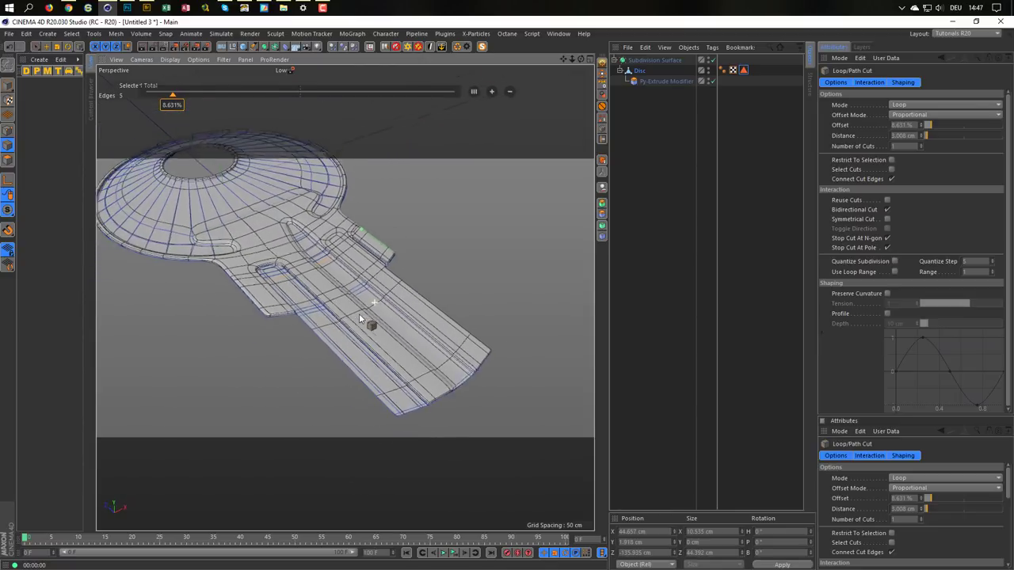
pyautogui.scroll(-2, 359, 317)
pyautogui.scroll(-1, 362, 329)
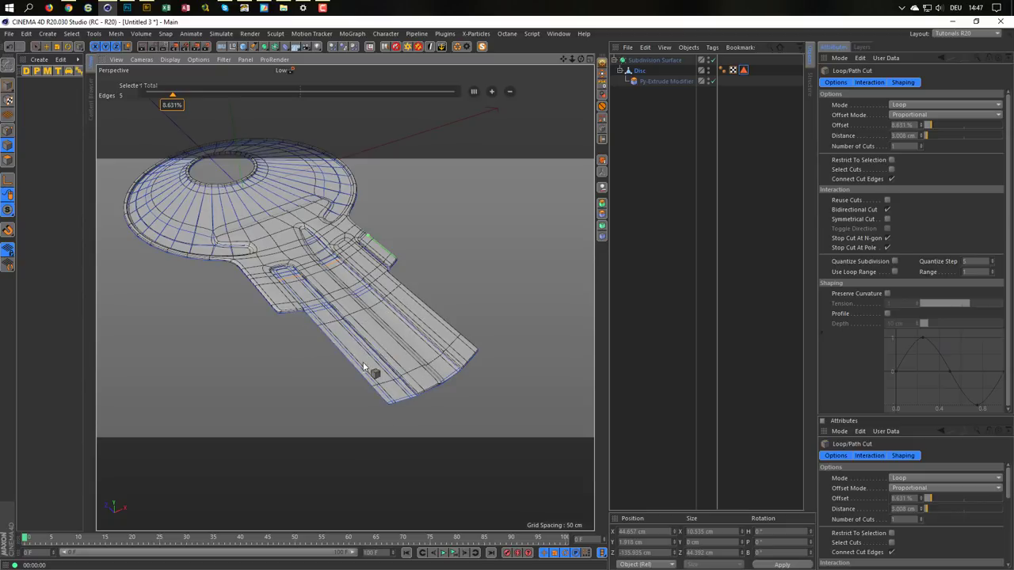
pyautogui.click(8, 145)
pyautogui.click(711, 60)
pyautogui.click(711, 81)
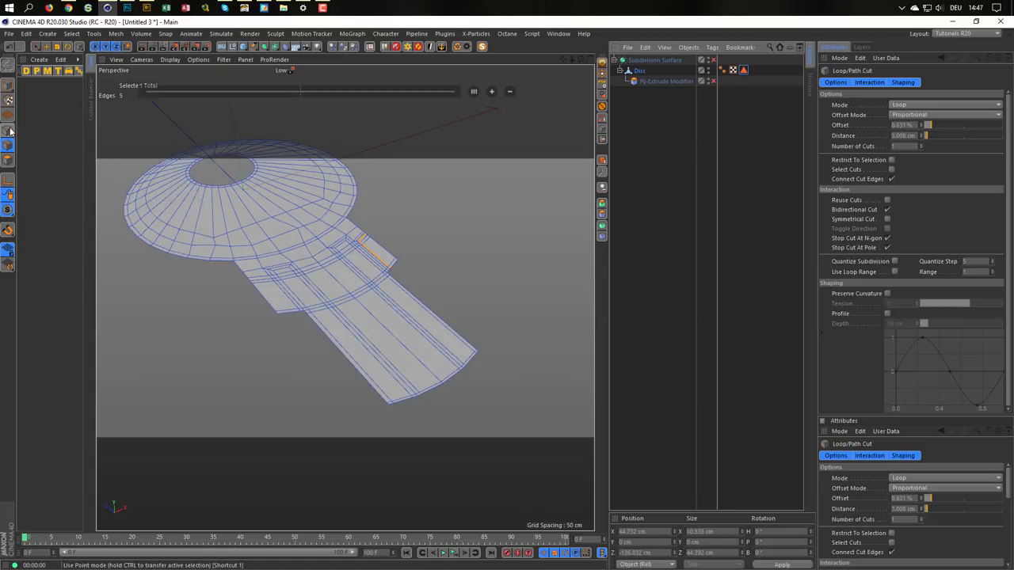
# - In the Top view, draw a Plane Cut line across the key's shaft
pyautogui.scroll(3, 387, 331)
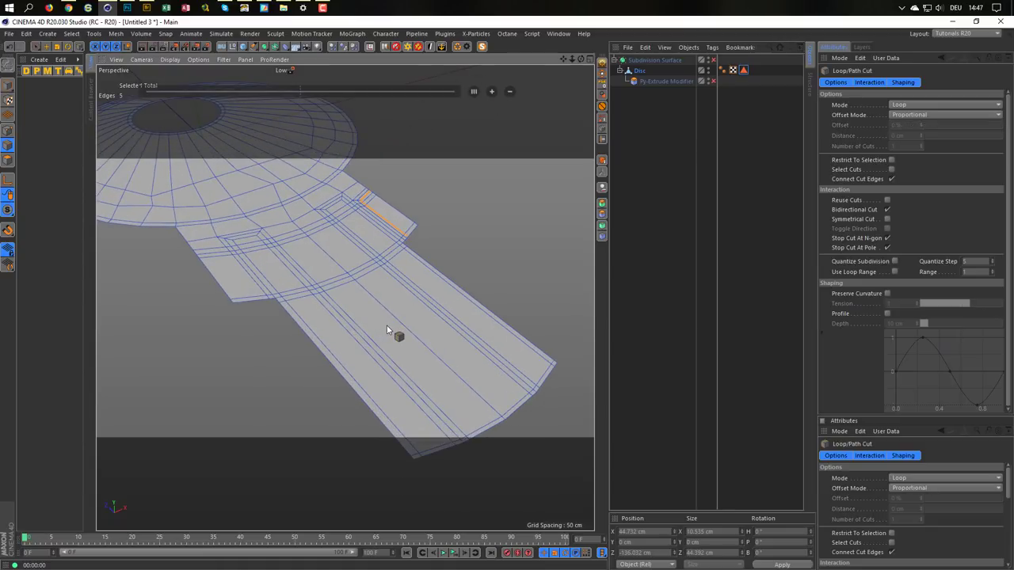
pyautogui.middleClick(387, 325)
pyautogui.middleClick(401, 287)
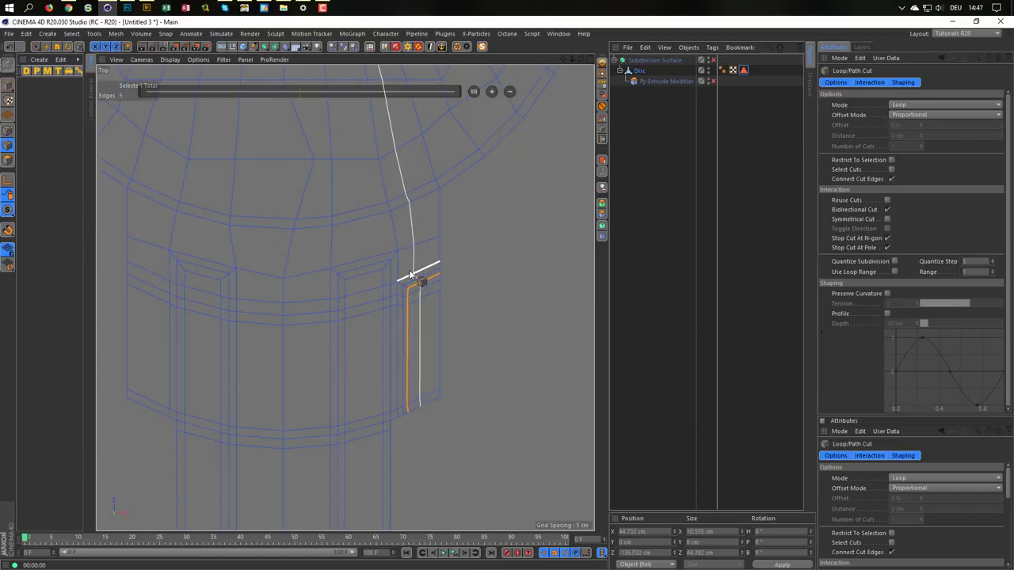
pyautogui.scroll(2, 355, 308)
pyautogui.scroll(2, 361, 311)
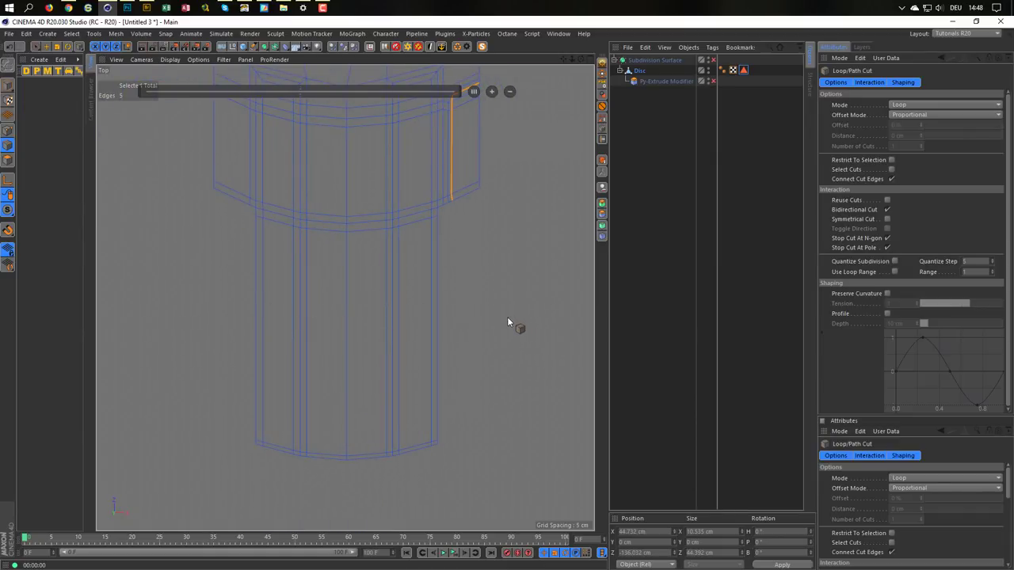
pyautogui.press('k')
pyautogui.press('j')
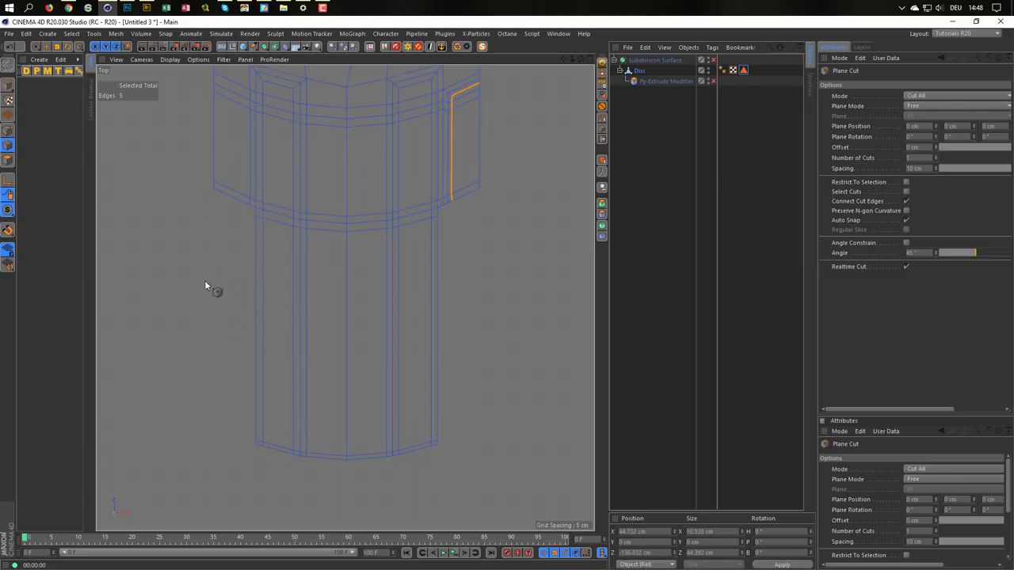
pyautogui.moveTo(237, 283); pyautogui.dragTo(480, 280)
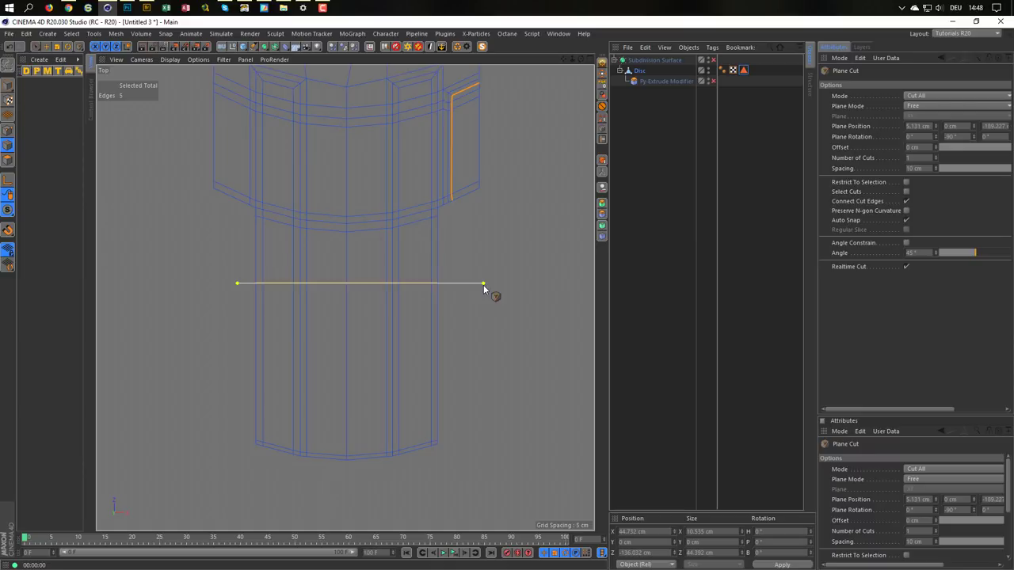
pyautogui.moveTo(480, 280)
pyautogui.mouseDown()
pyautogui.moveTo(393, 289)
pyautogui.moveTo(480, 284)
pyautogui.mouseUp()
pyautogui.press('Escape')
# - Set Plane Cut mode to Local and add two horizontal cuts across the lower shaft
pyautogui.click(912, 105)
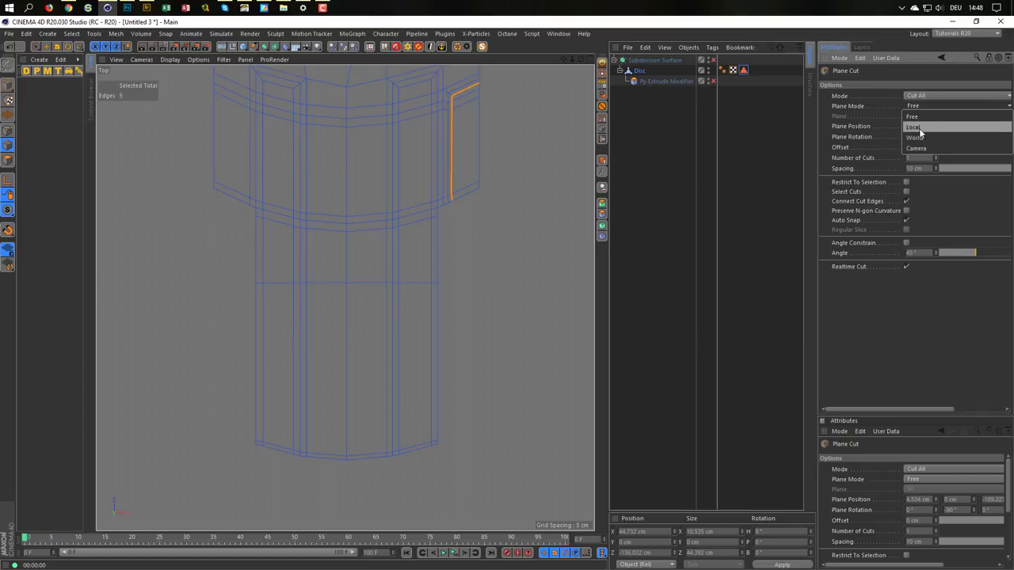
pyautogui.click(923, 127)
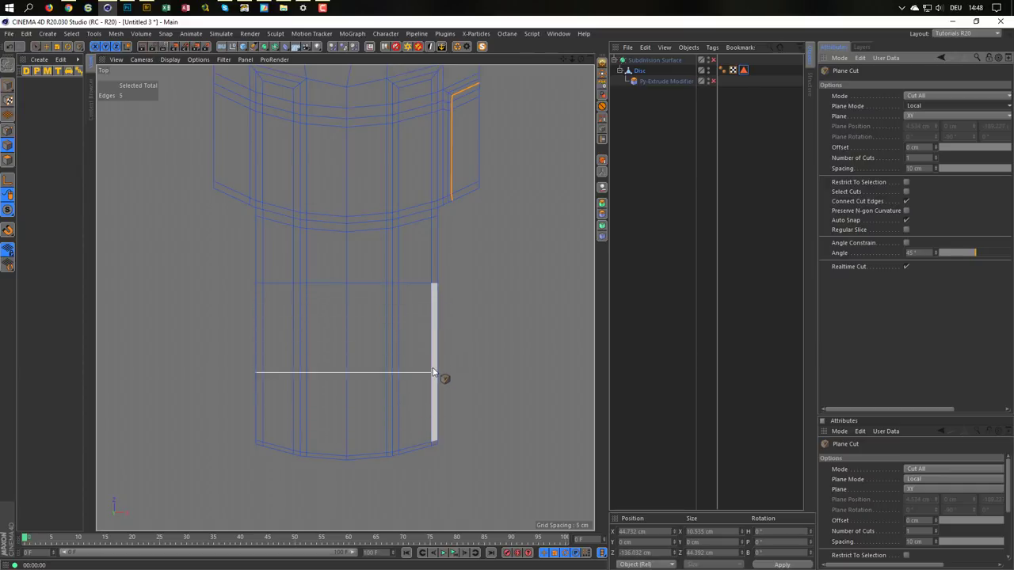
pyautogui.click(432, 310)
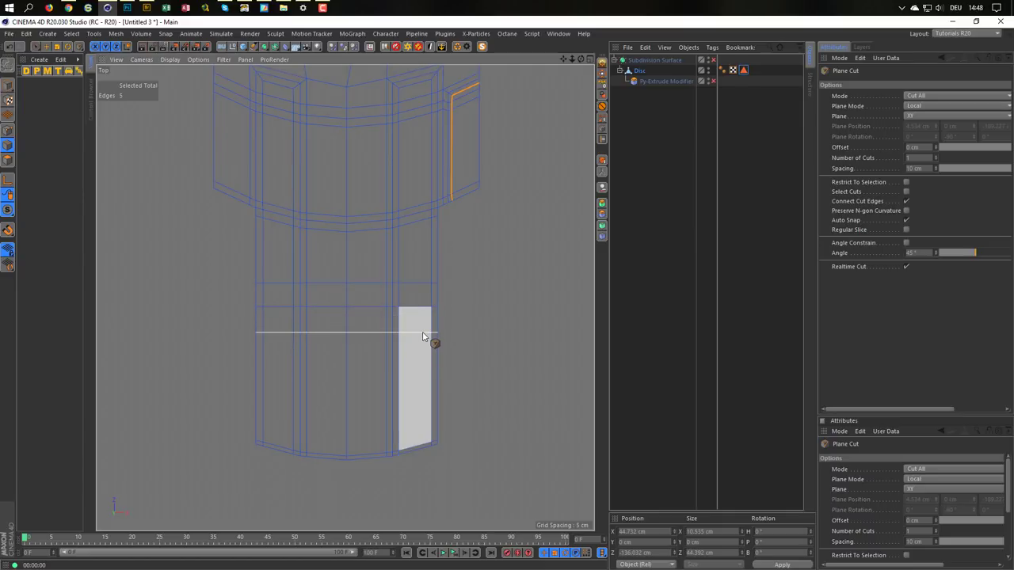
pyautogui.click(423, 333)
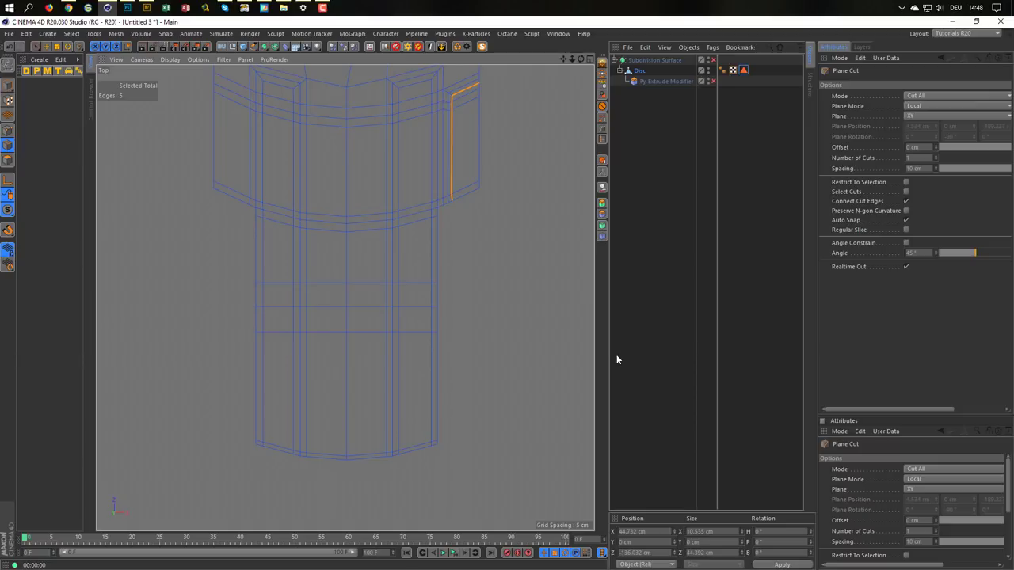
# - Select the two notch points and move them about 10.5 cm along X
pyautogui.click(7, 130)
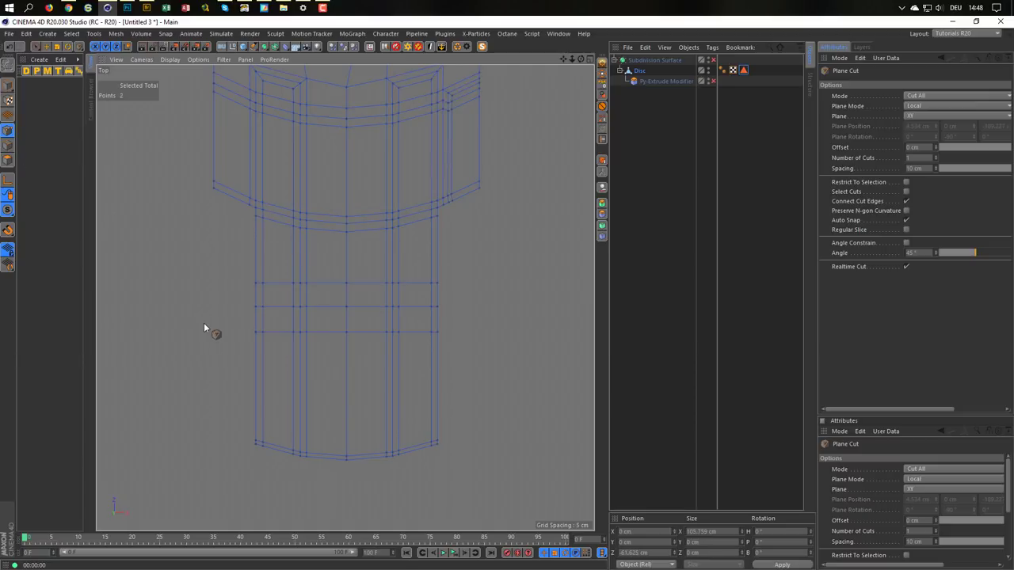
pyautogui.press('space')
pyautogui.moveTo(216, 307); pyautogui.dragTo(277, 310)
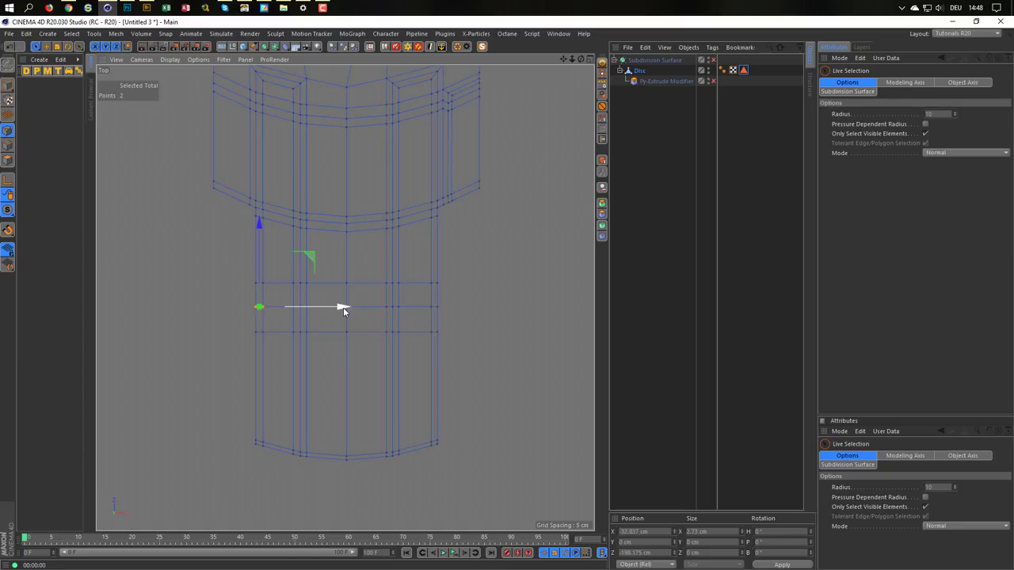
pyautogui.moveTo(343, 307); pyautogui.dragTo(371, 319)
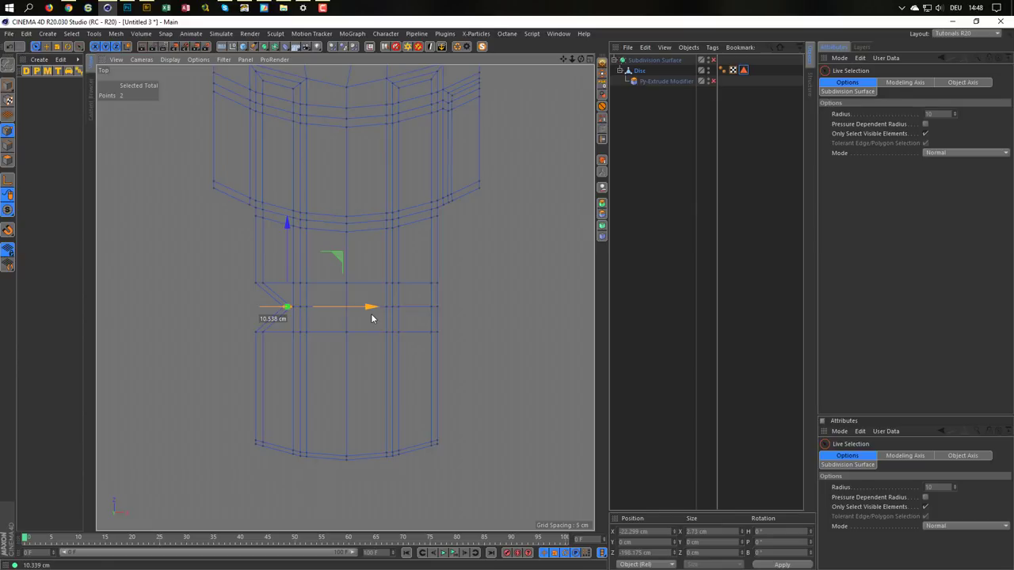
pyautogui.scroll(3, 333, 298)
pyautogui.scroll(3, 333, 298)
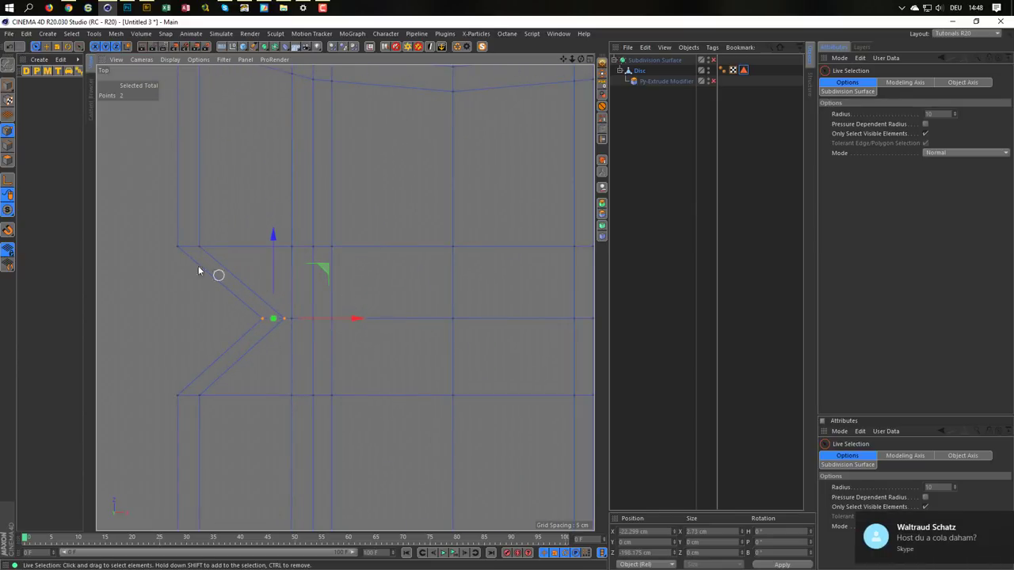
pyautogui.click(997, 522)
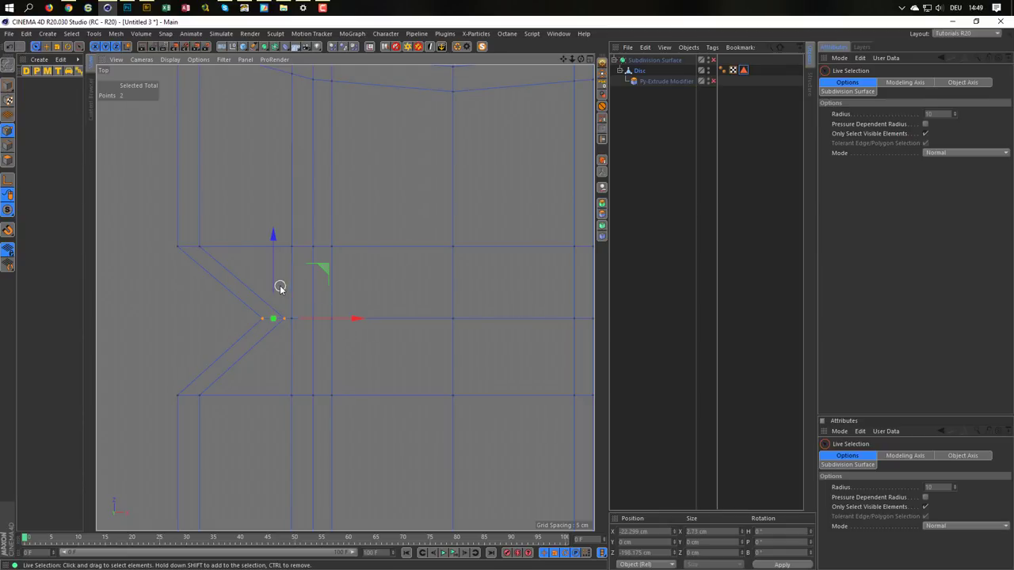
# - Plane-cut three edges beside the upper, middle and lower blade edges, then return to Perspective
pyautogui.press('k')
pyautogui.press('j')
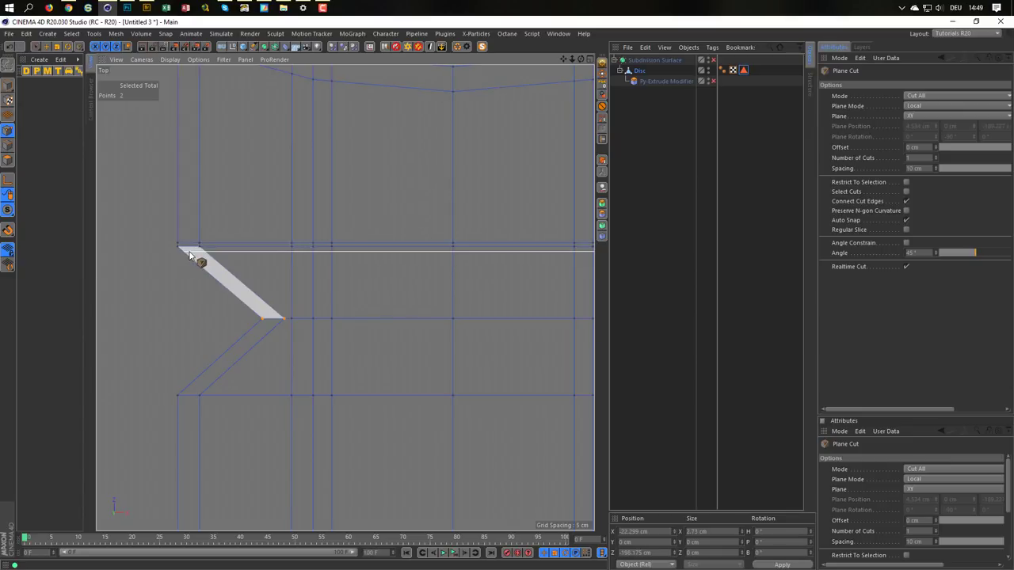
pyautogui.click(190, 255)
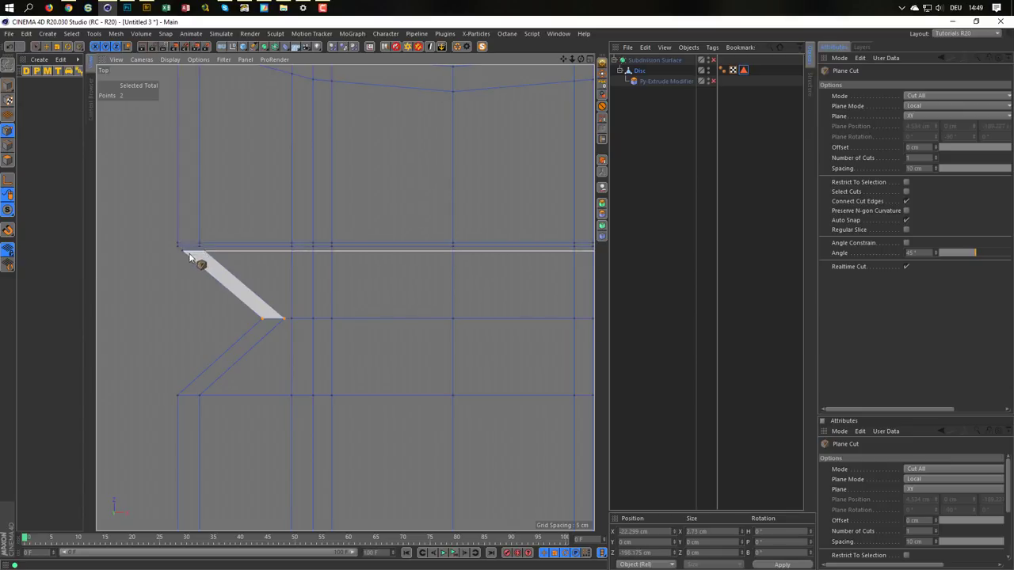
pyautogui.click(257, 315)
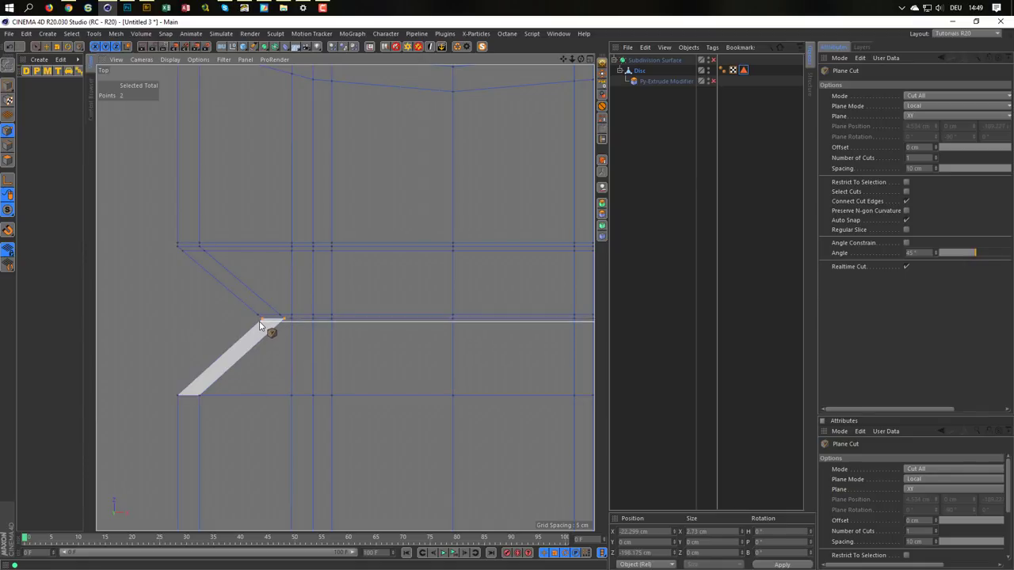
pyautogui.click(187, 391)
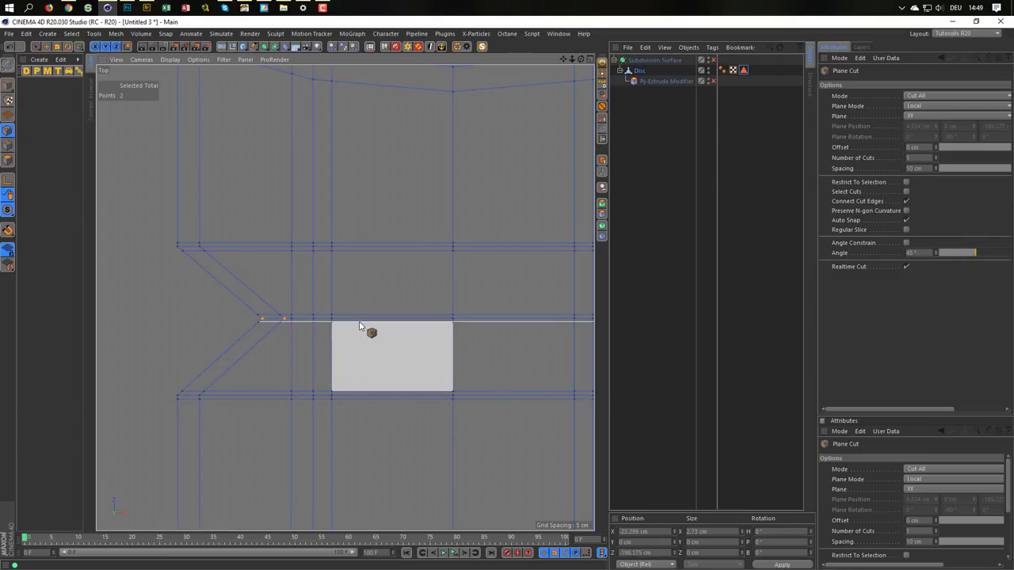
pyautogui.middleClick(359, 324)
pyautogui.middleClick(226, 242)
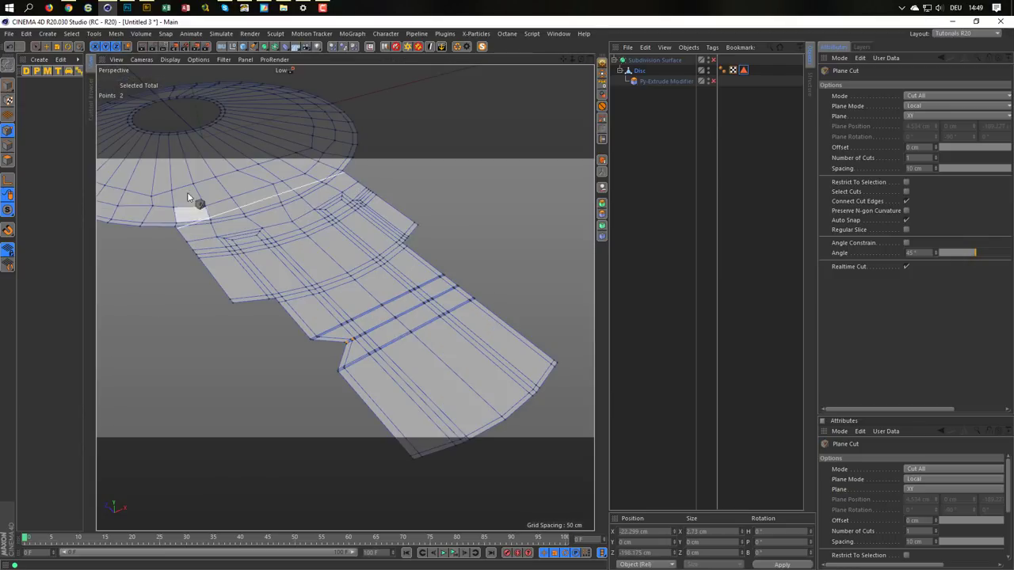
pyautogui.click(8, 85)
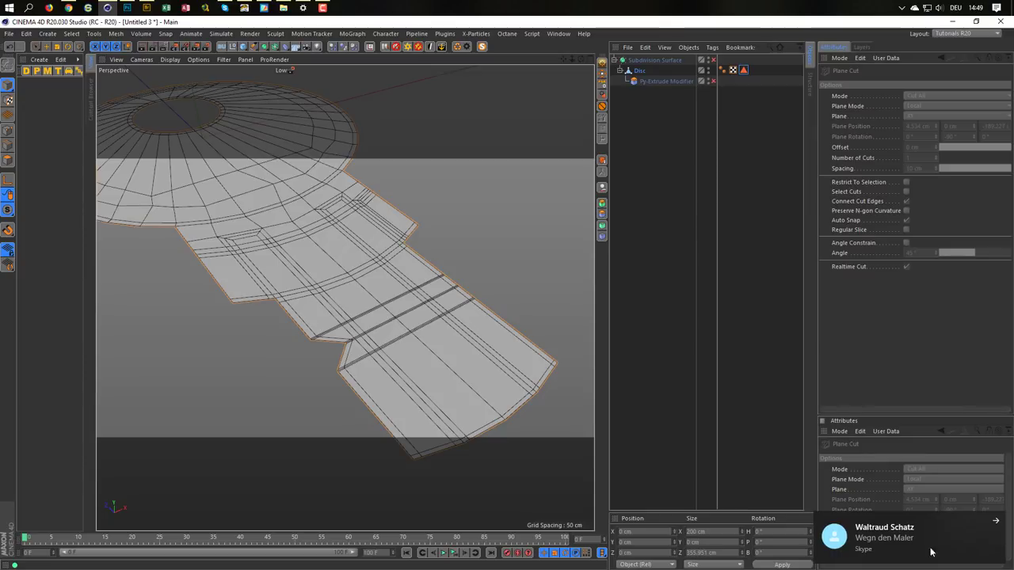
pyautogui.click(996, 522)
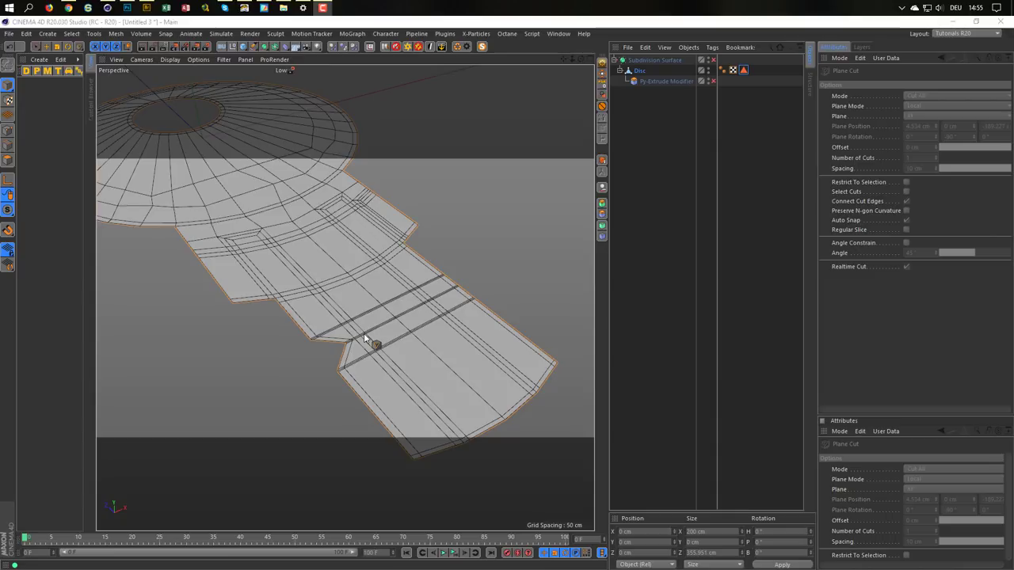
# - Preview the key with Py-Extrude Modifier and Subdivision Surface switched on
pyautogui.scroll(1, 368, 340)
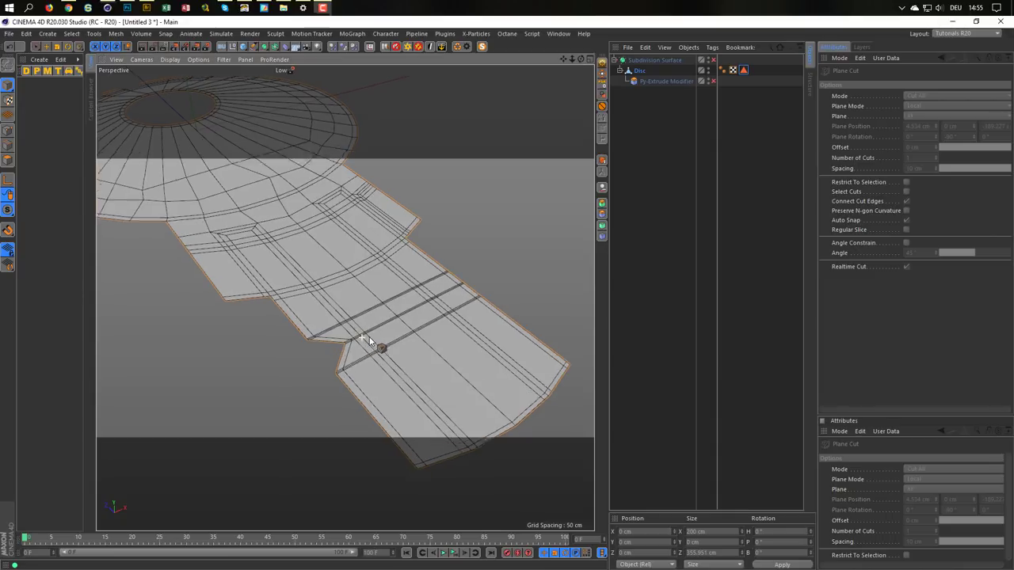
pyautogui.scroll(3, 367, 340)
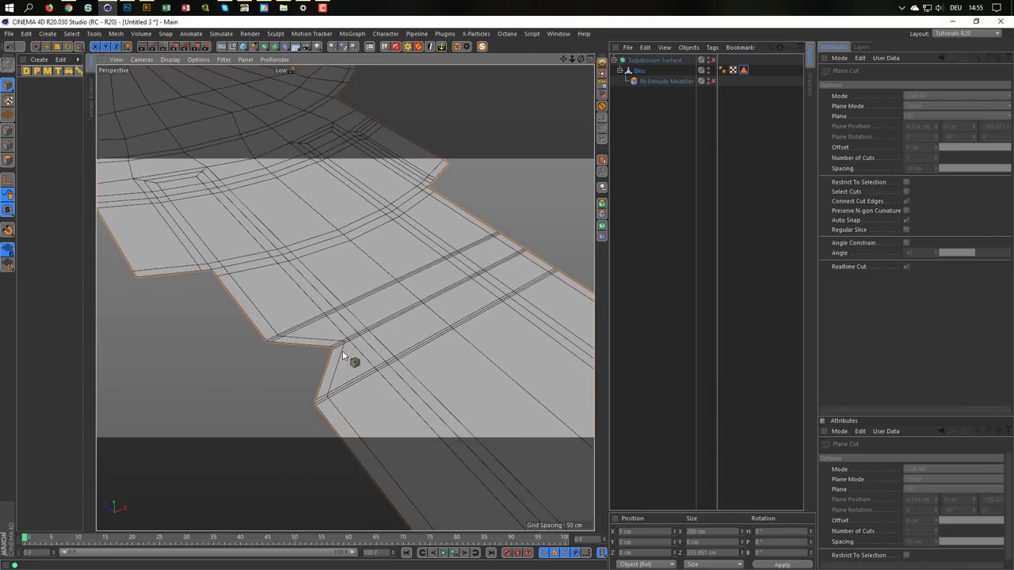
pyautogui.click(714, 82)
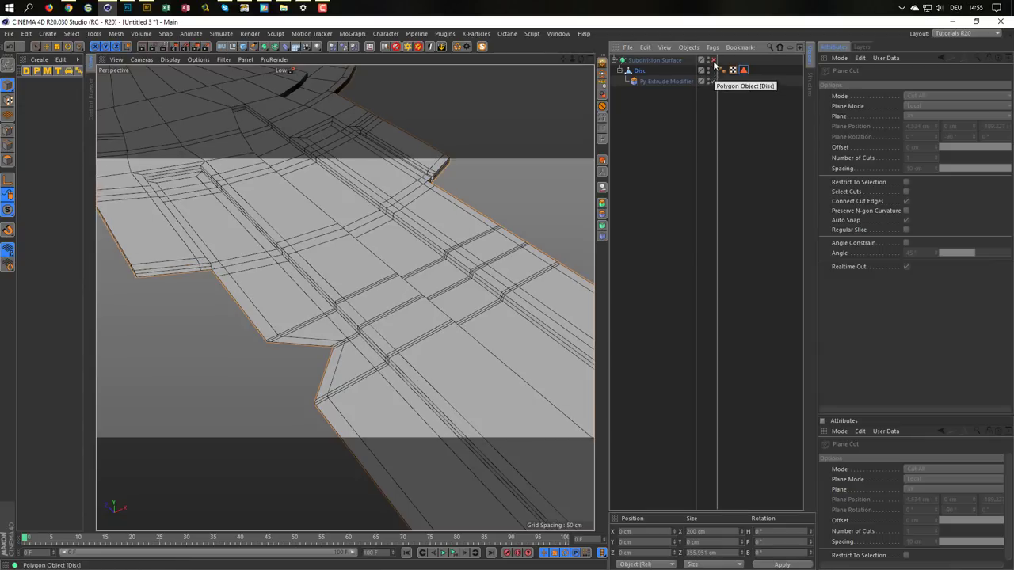
pyautogui.click(713, 61)
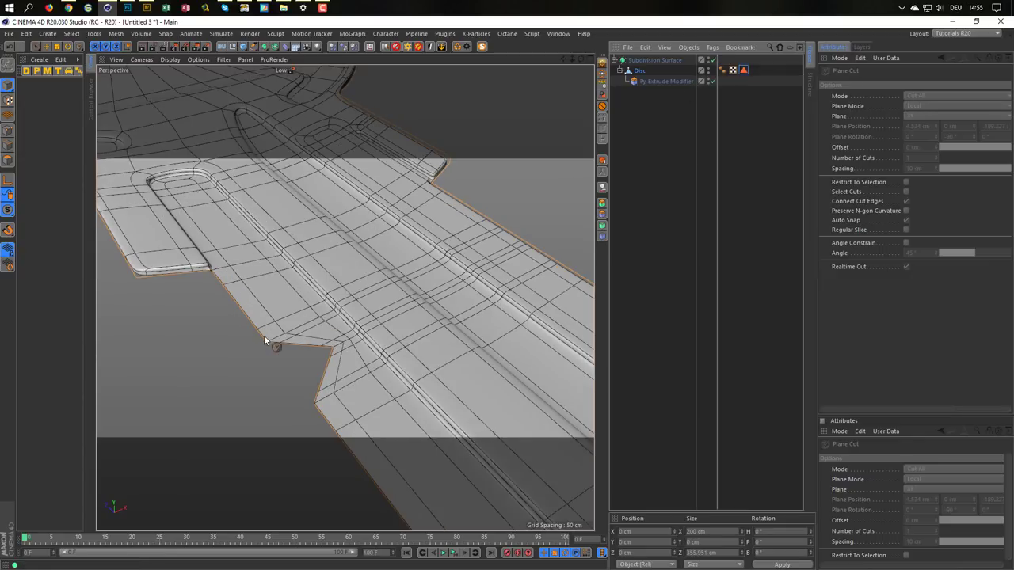
pyautogui.press('h')
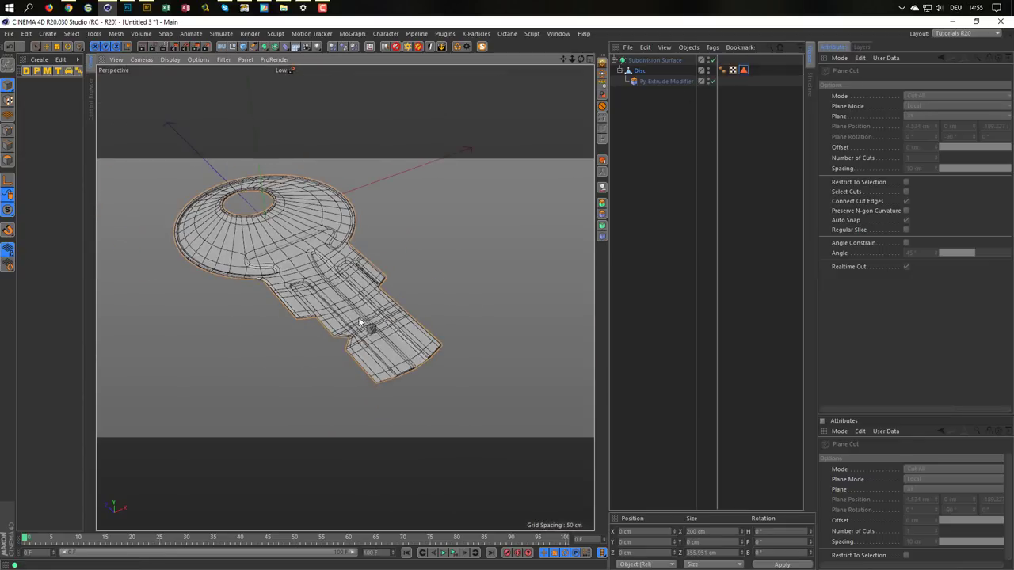
pyautogui.keyDown('alt'); pyautogui.moveTo(264, 348); pyautogui.dragTo(377, 303); pyautogui.keyUp('alt')
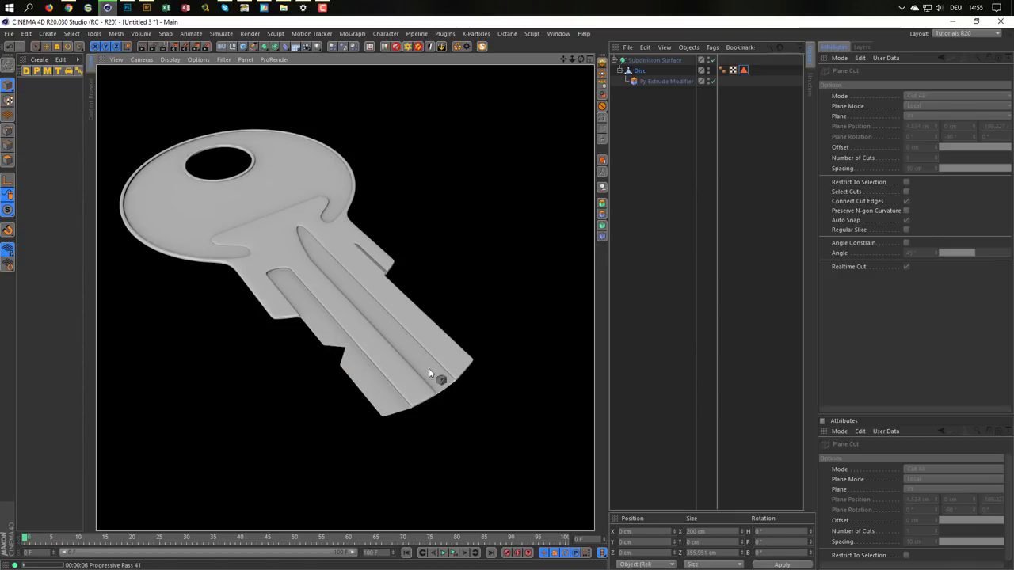
# - Switch both effects off again and add a second Py-Extrude Modifier
pyautogui.click(712, 61)
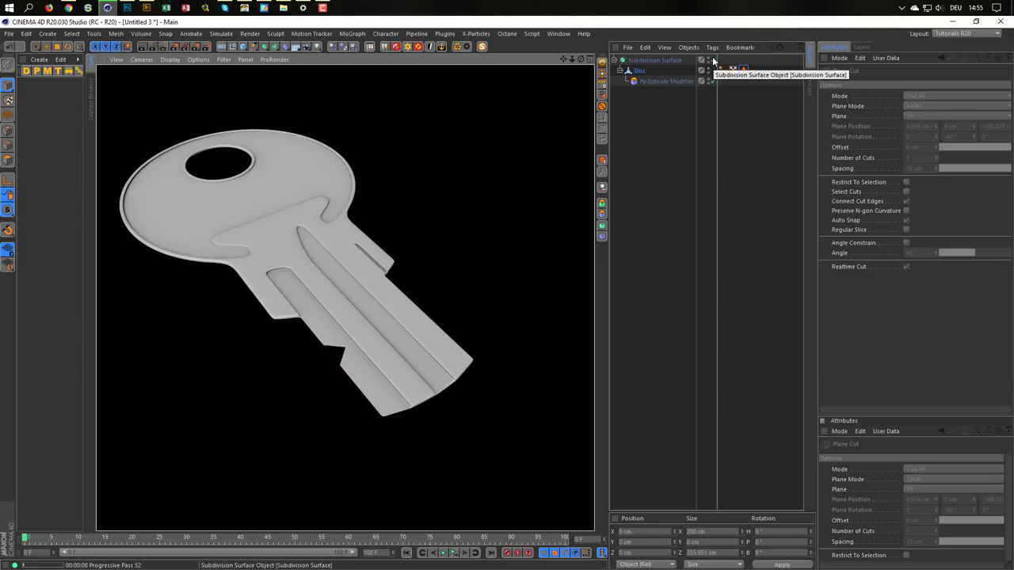
pyautogui.click(712, 81)
pyautogui.moveTo(337, 302)
pyautogui.keyDown('alt'); pyautogui.mouseDown()
pyautogui.moveTo(343, 294)
pyautogui.moveTo(340, 315)
pyautogui.moveTo(383, 305)
pyautogui.moveTo(415, 314)
pyautogui.mouseUp(); pyautogui.keyUp('alt')
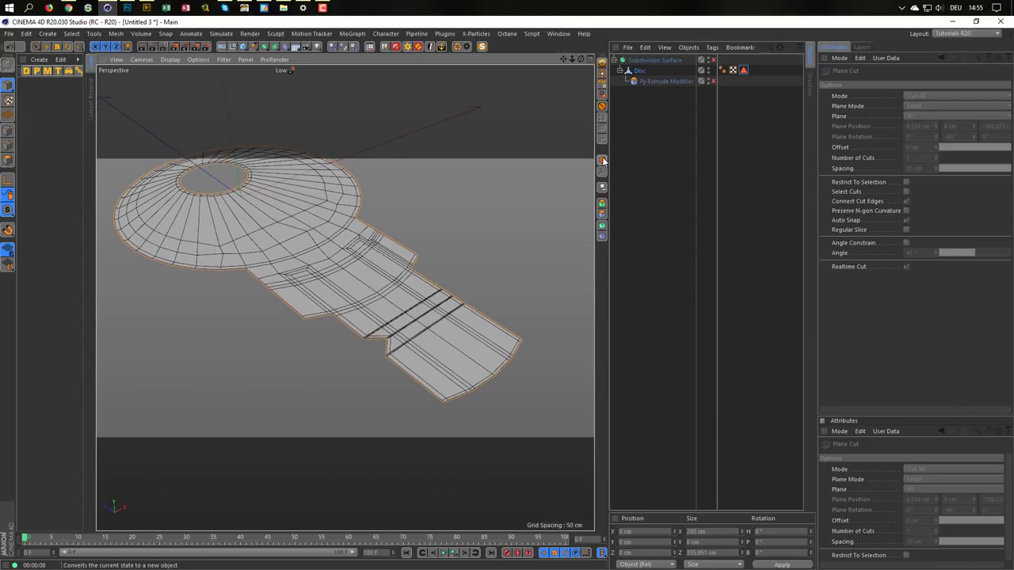
pyautogui.click(649, 82)
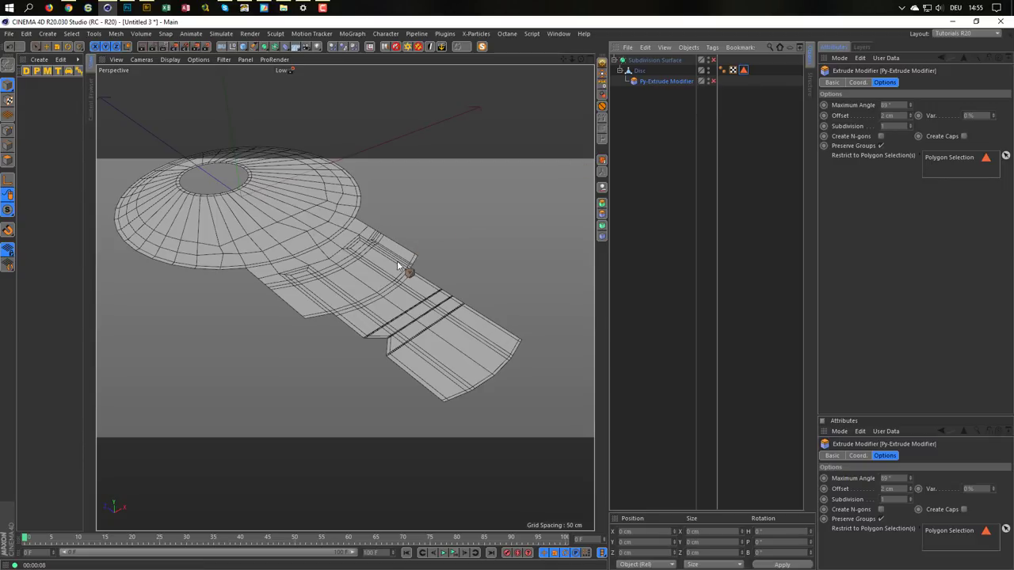
pyautogui.moveTo(386, 283)
pyautogui.keyDown('alt'); pyautogui.mouseDown()
pyautogui.moveTo(399, 388)
pyautogui.moveTo(380, 273)
pyautogui.moveTo(382, 389)
pyautogui.moveTo(380, 301)
pyautogui.moveTo(398, 285)
pyautogui.mouseUp(); pyautogui.keyUp('alt')
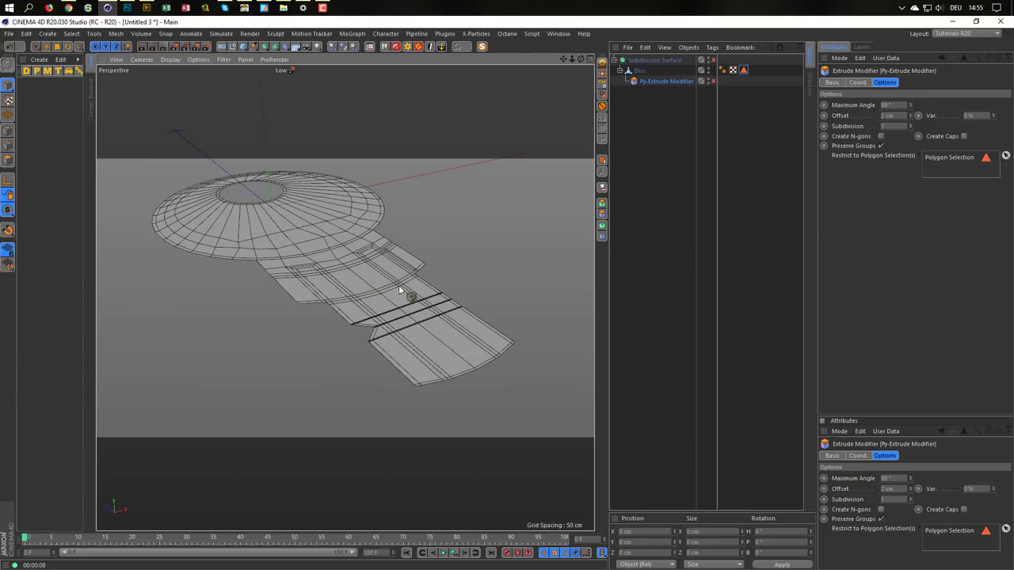
pyautogui.click(602, 218)
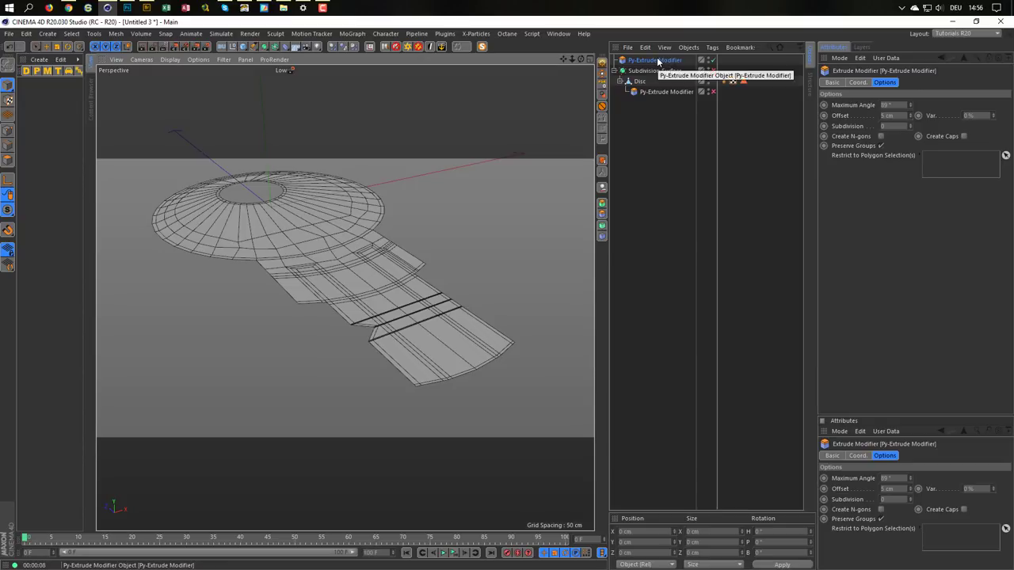
# - Put the new Py-Extrude Modifier under Disc with Create Caps on and 3 cm Offset
pyautogui.moveTo(658, 61); pyautogui.dragTo(645, 89)
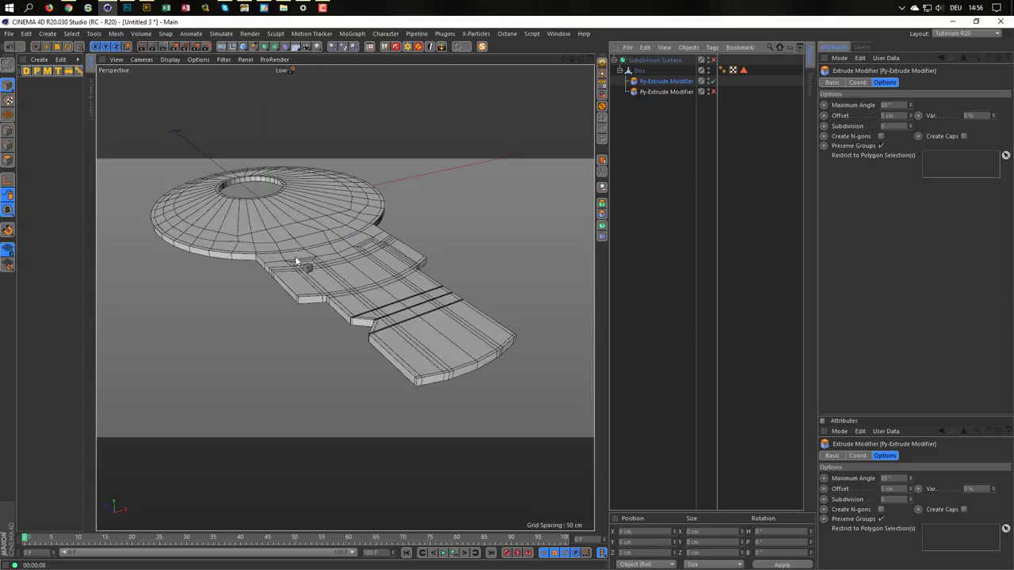
pyautogui.moveTo(294, 261)
pyautogui.keyDown('alt'); pyautogui.mouseDown()
pyautogui.moveTo(305, 359)
pyautogui.moveTo(332, 252)
pyautogui.mouseUp(); pyautogui.keyUp('alt')
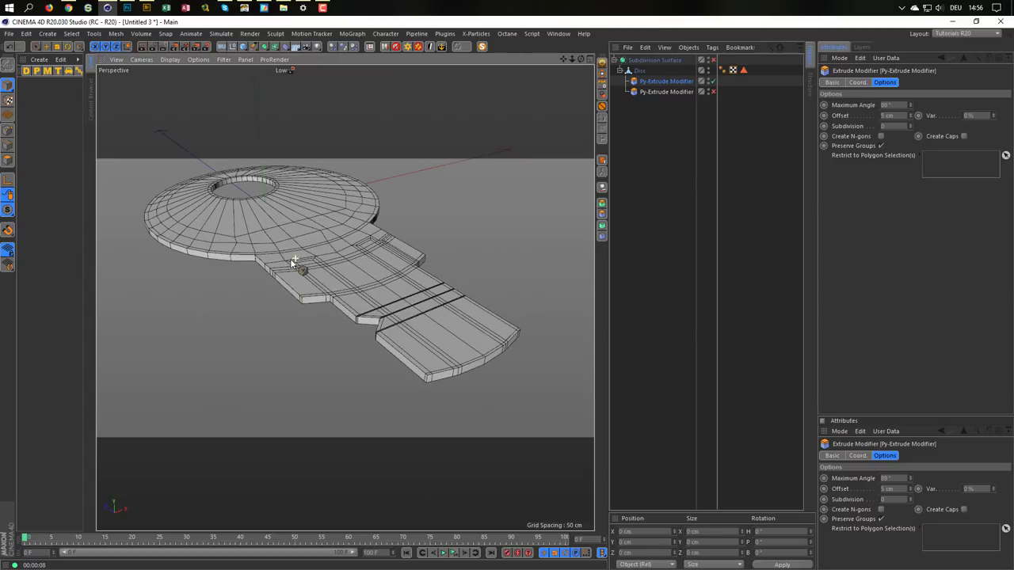
pyautogui.click(963, 136)
pyautogui.moveTo(470, 258)
pyautogui.keyDown('alt'); pyautogui.mouseDown()
pyautogui.moveTo(441, 363)
pyautogui.moveTo(442, 413)
pyautogui.moveTo(433, 308)
pyautogui.moveTo(582, 186)
pyautogui.mouseUp(); pyautogui.keyUp('alt')
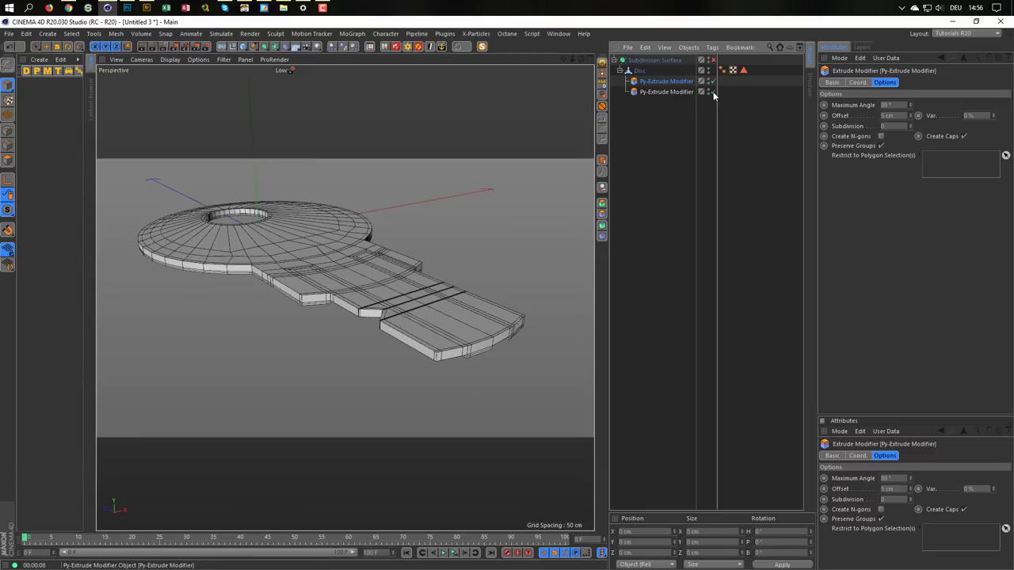
pyautogui.moveTo(360, 315)
pyautogui.keyDown('alt'); pyautogui.mouseDown()
pyautogui.moveTo(348, 402)
pyautogui.moveTo(391, 262)
pyautogui.moveTo(389, 221)
pyautogui.moveTo(498, 190)
pyautogui.mouseUp(); pyautogui.keyUp('alt')
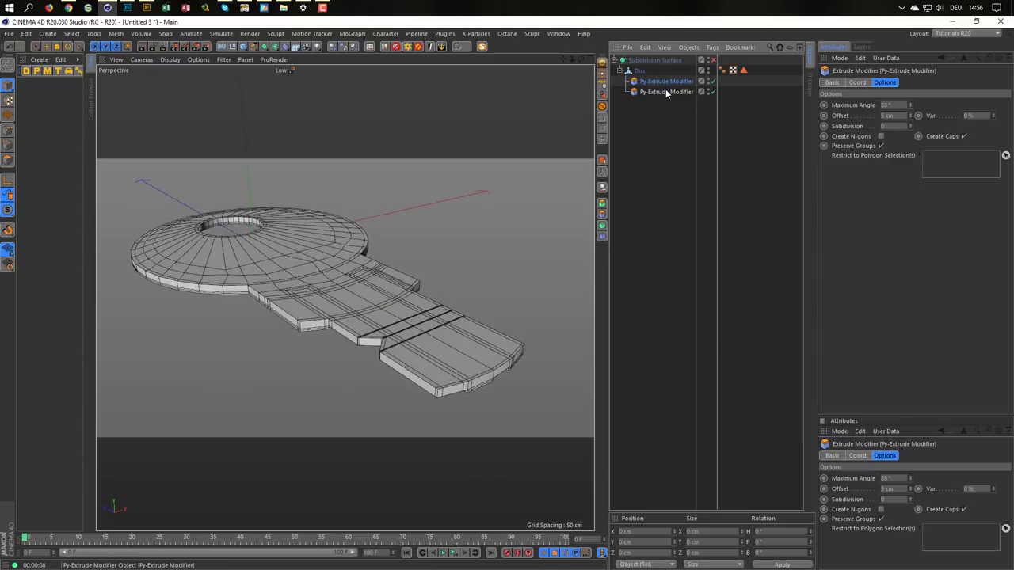
pyautogui.click(887, 116)
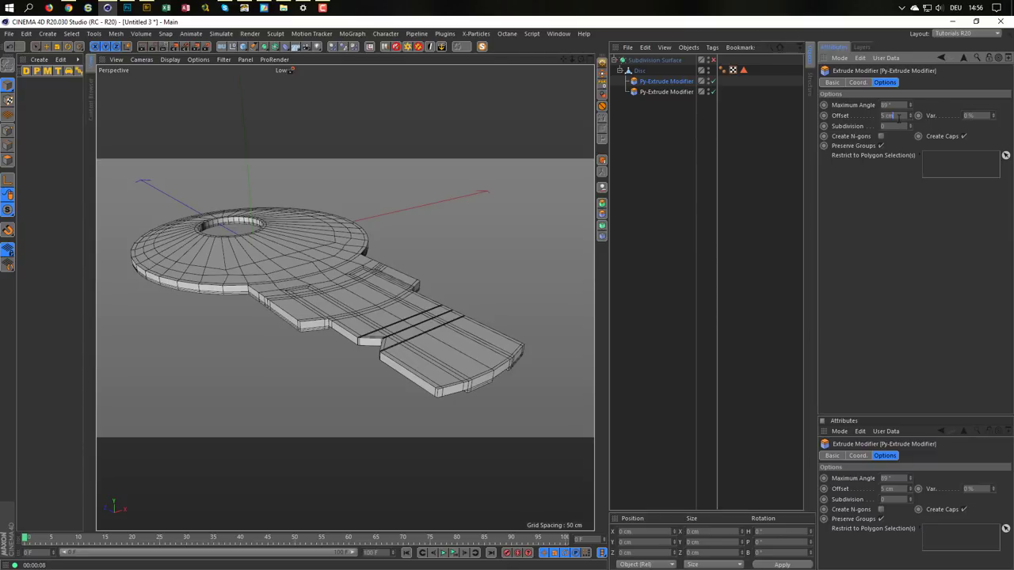
pyautogui.write('3')
pyautogui.press('Return')
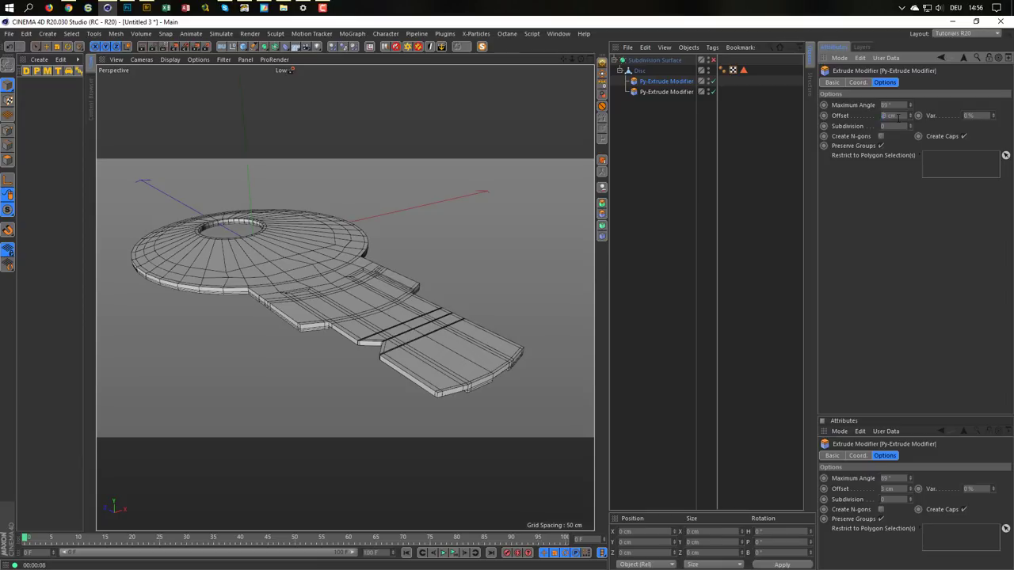
# - Make the second Py-Extrude Modifier's Offset -2 cm so the grooves recess
pyautogui.moveTo(910, 116); pyautogui.dragTo(910, 121)
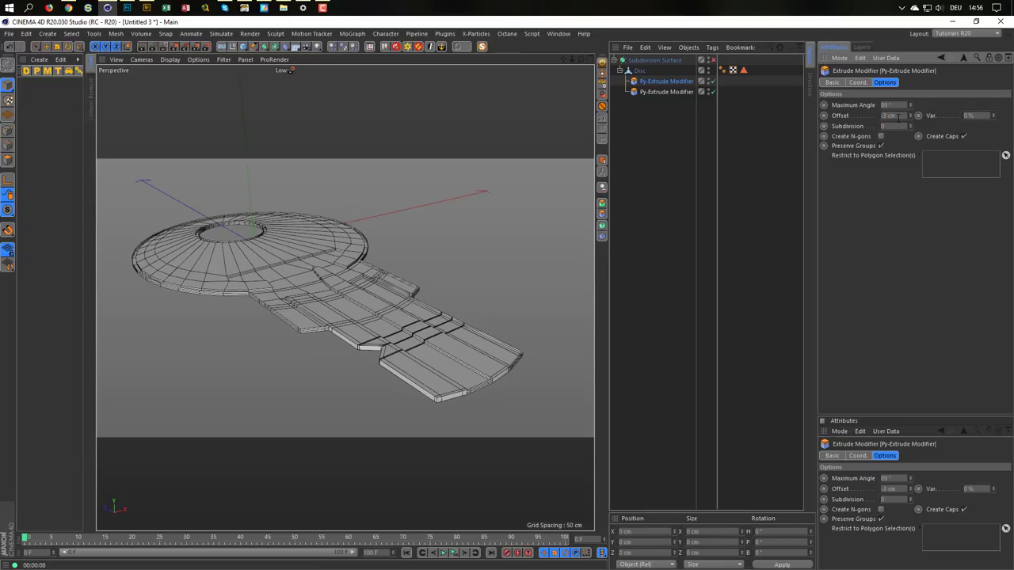
pyautogui.click(665, 91)
pyautogui.click(892, 117)
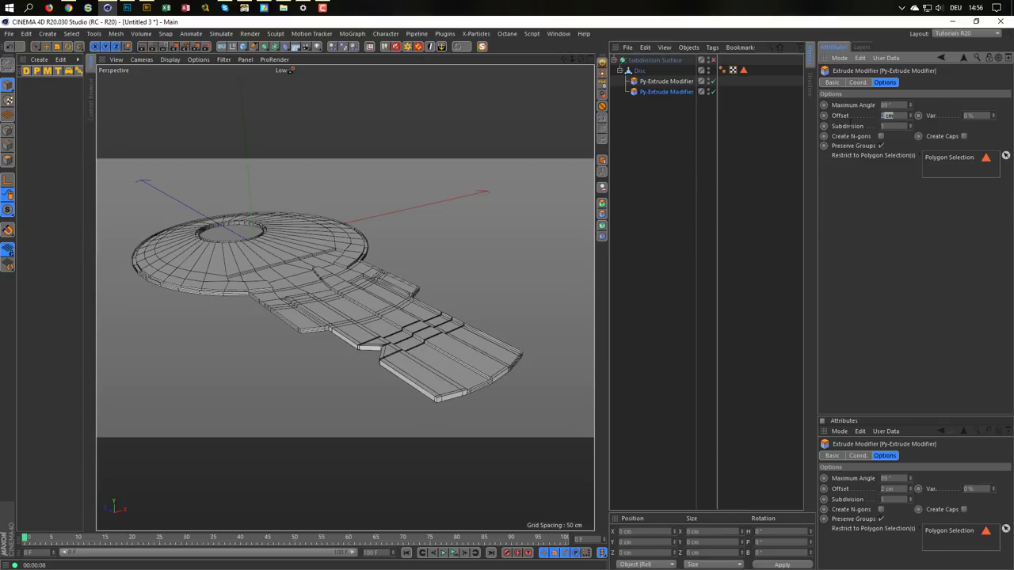
pyautogui.write('-')
pyautogui.press('Return')
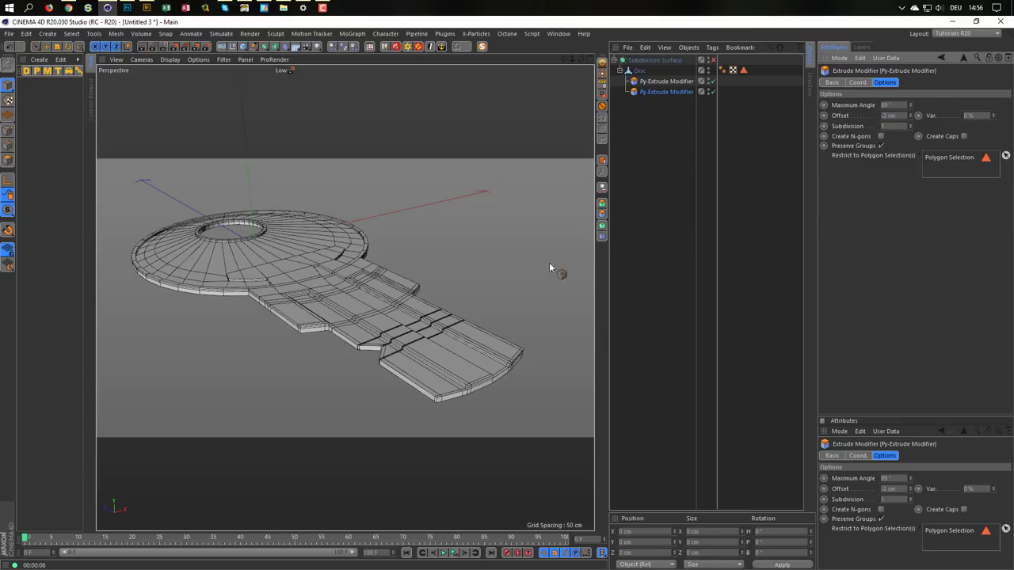
# - Enable Subdivision Surface, set the upper modifier's Subdivision to 1, and render a preview
pyautogui.scroll(3, 385, 296)
pyautogui.scroll(2, 385, 296)
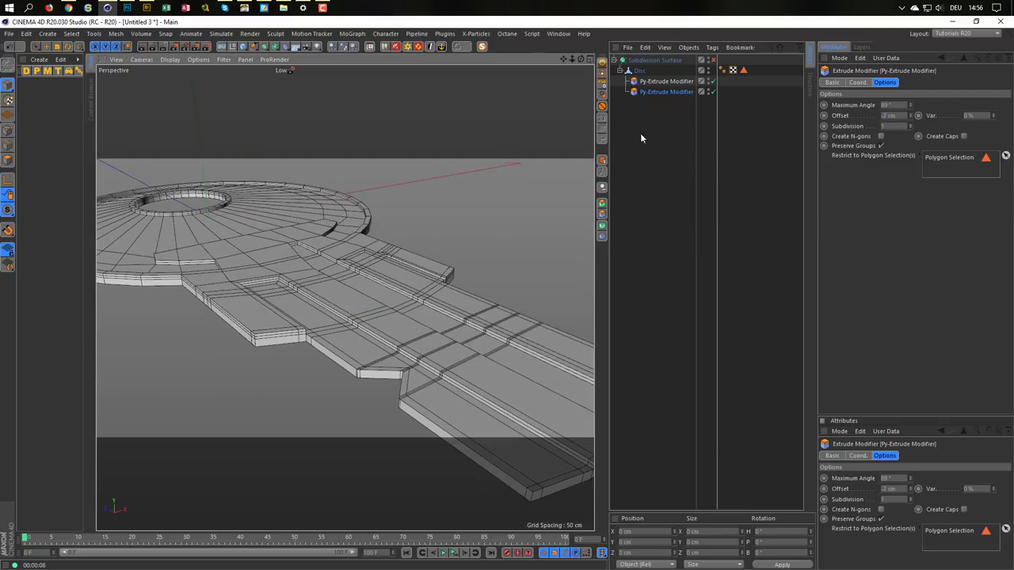
pyautogui.click(712, 61)
pyautogui.moveTo(396, 317)
pyautogui.keyDown('alt'); pyautogui.mouseDown()
pyautogui.moveTo(367, 330)
pyautogui.moveTo(376, 316)
pyautogui.mouseUp(); pyautogui.keyUp('alt')
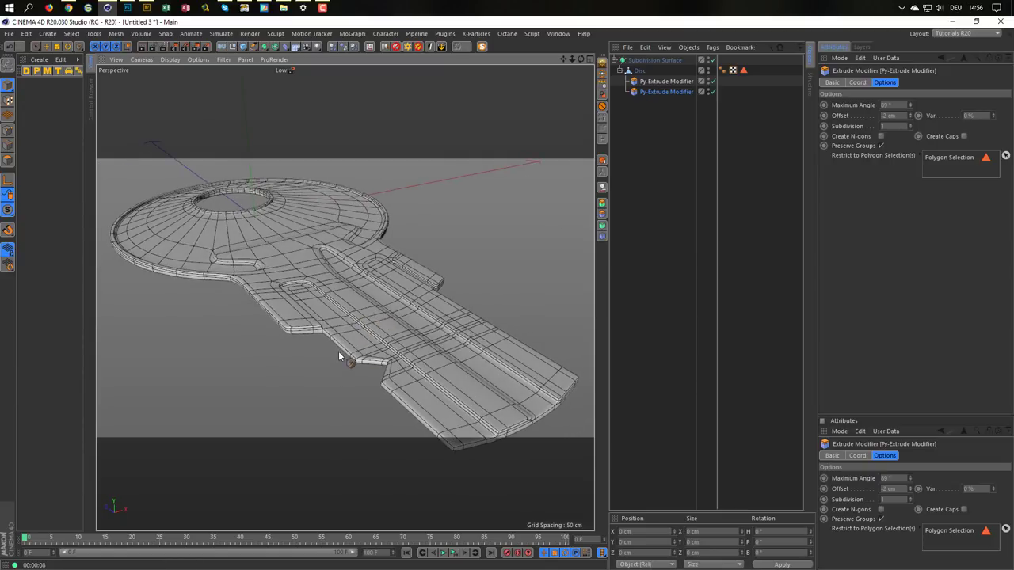
pyautogui.click(650, 81)
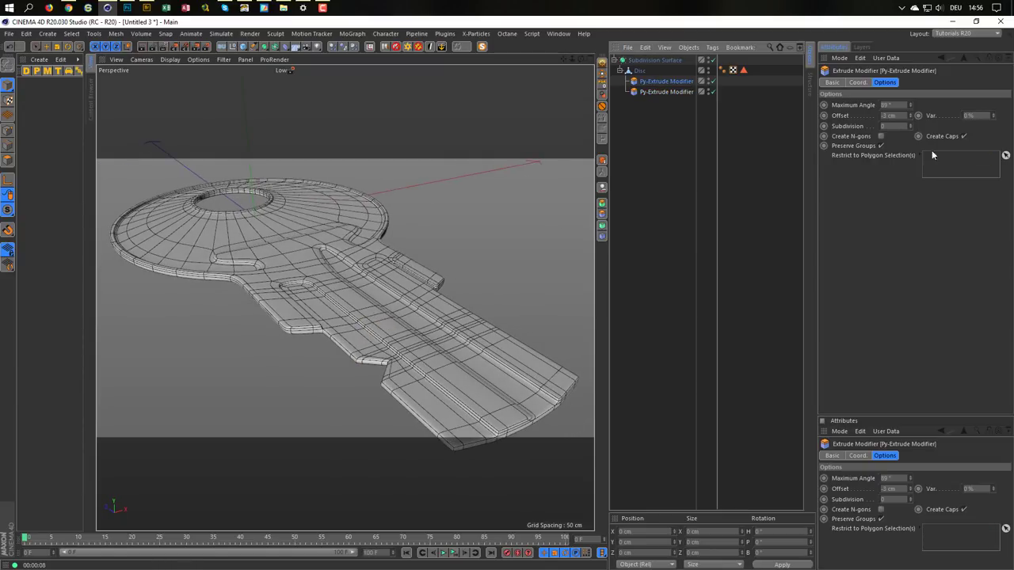
pyautogui.click(912, 126)
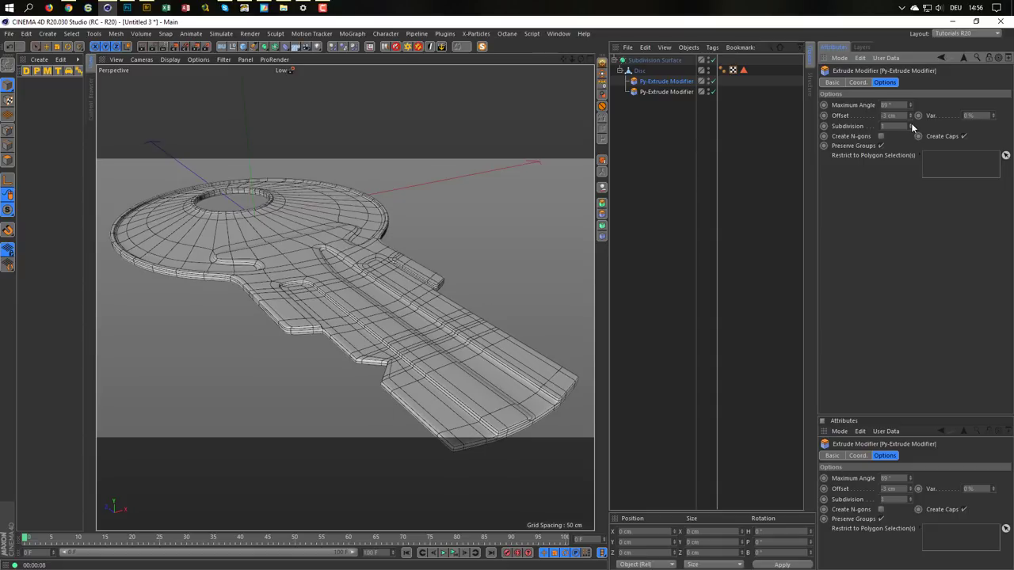
pyautogui.keyDown('alt'); pyautogui.moveTo(375, 389); pyautogui.dragTo(351, 392); pyautogui.keyUp('alt')
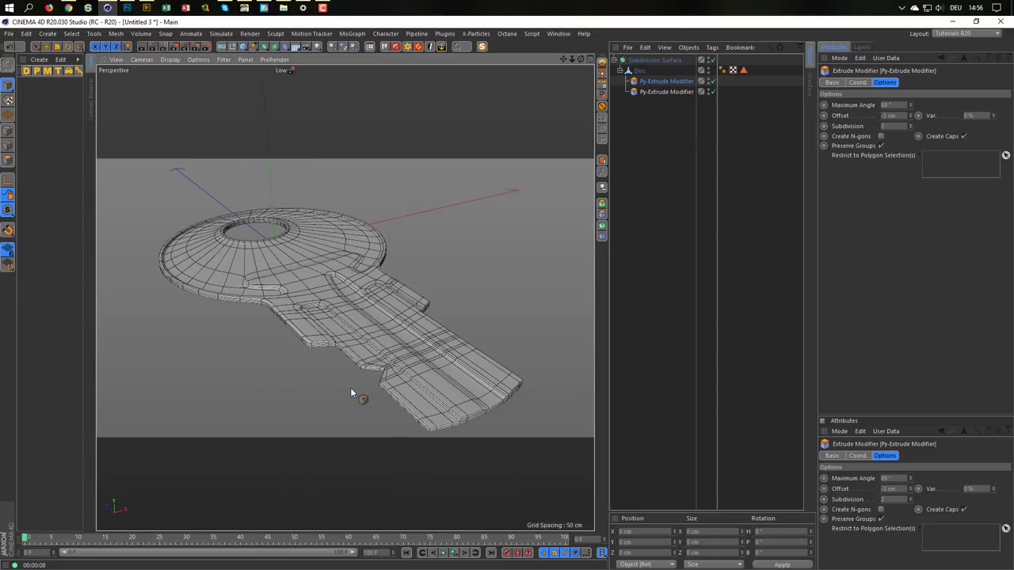
pyautogui.hotkey('ctrl', 'r')
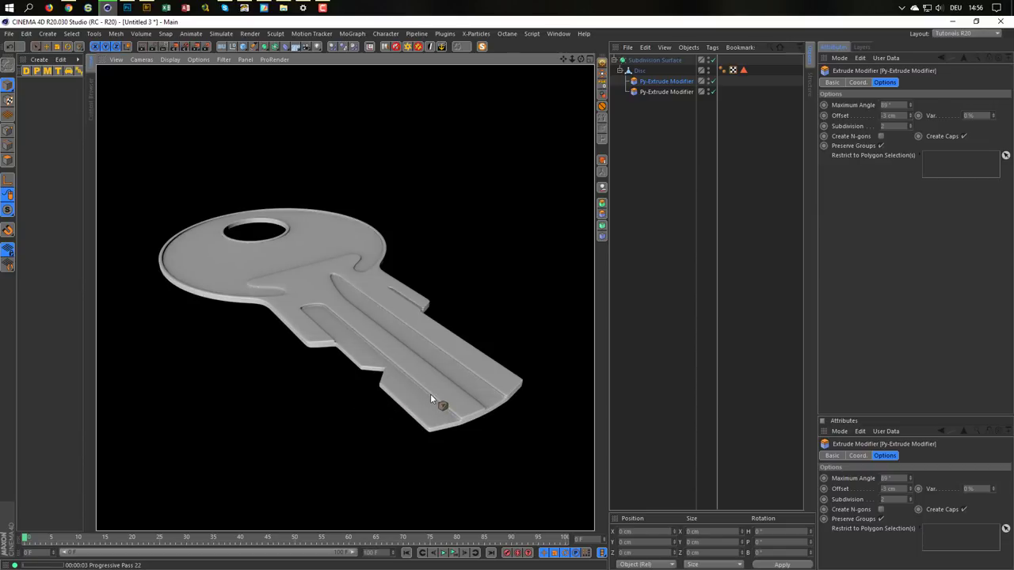
# - Delete the upper Py-Extrude Modifier and enter 1 in the remaining one's Offset
pyautogui.moveTo(410, 364)
pyautogui.keyDown('alt'); pyautogui.mouseDown()
pyautogui.moveTo(414, 371)
pyautogui.moveTo(393, 316)
pyautogui.moveTo(337, 336)
pyautogui.moveTo(363, 453)
pyautogui.moveTo(382, 376)
pyautogui.mouseUp(); pyautogui.keyUp('alt')
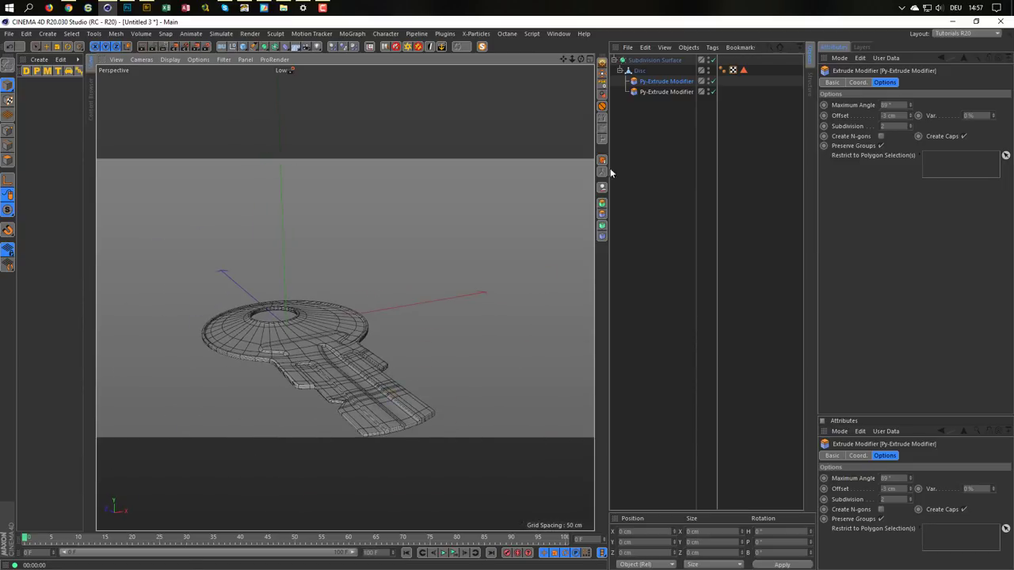
pyautogui.click(662, 83)
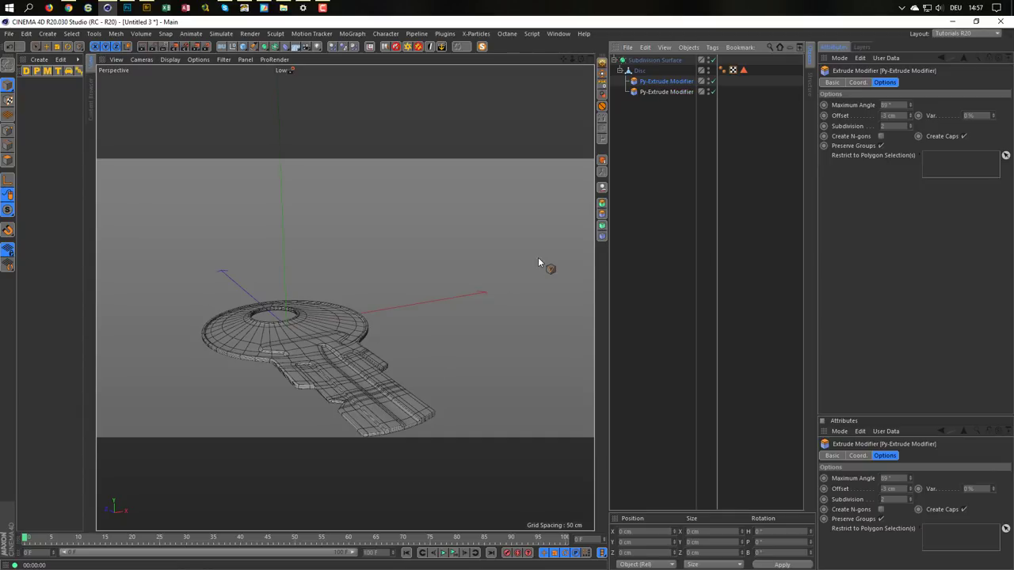
pyautogui.press('Delete')
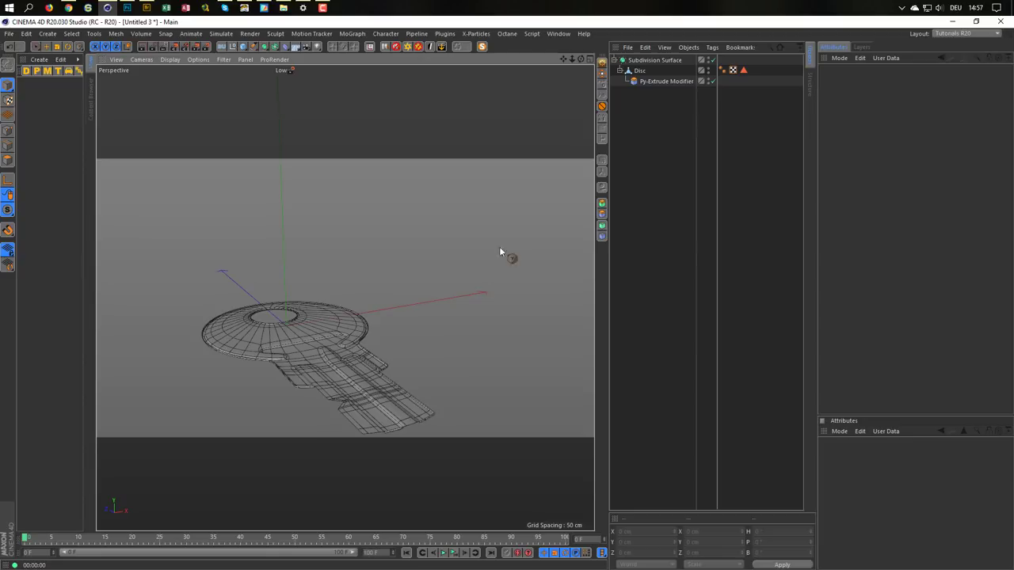
pyautogui.click(665, 81)
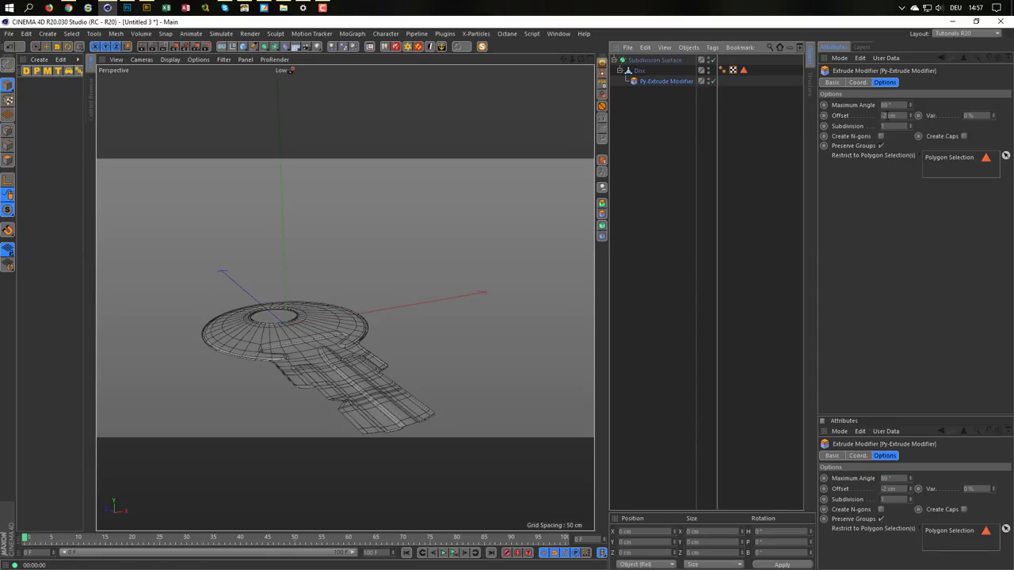
pyautogui.click(887, 115)
pyautogui.write('1')
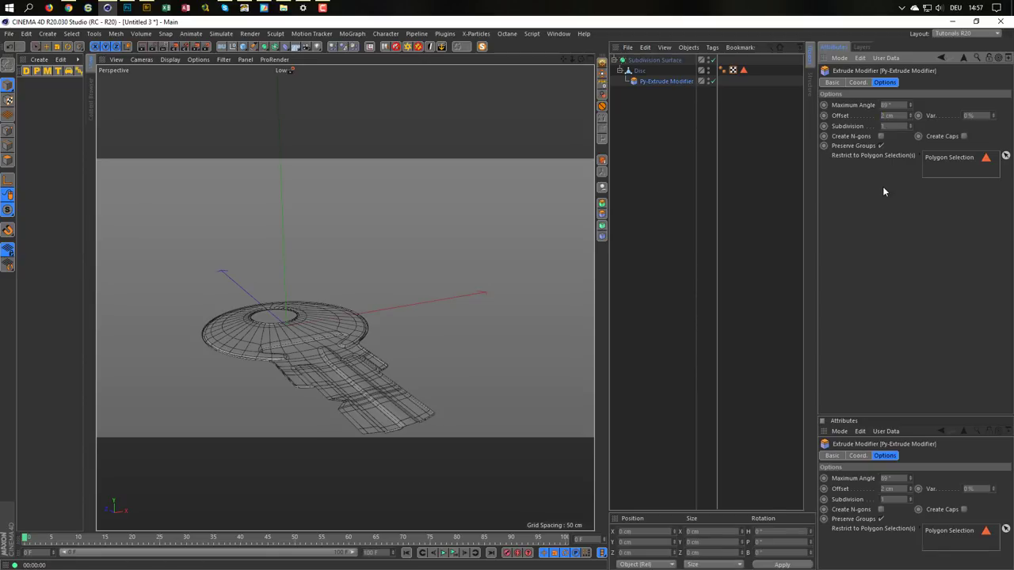
# - Move the remaining Py-Extrude Modifier out from under Disc and select Disc
pyautogui.scroll(3, 348, 349)
pyautogui.scroll(2, 342, 343)
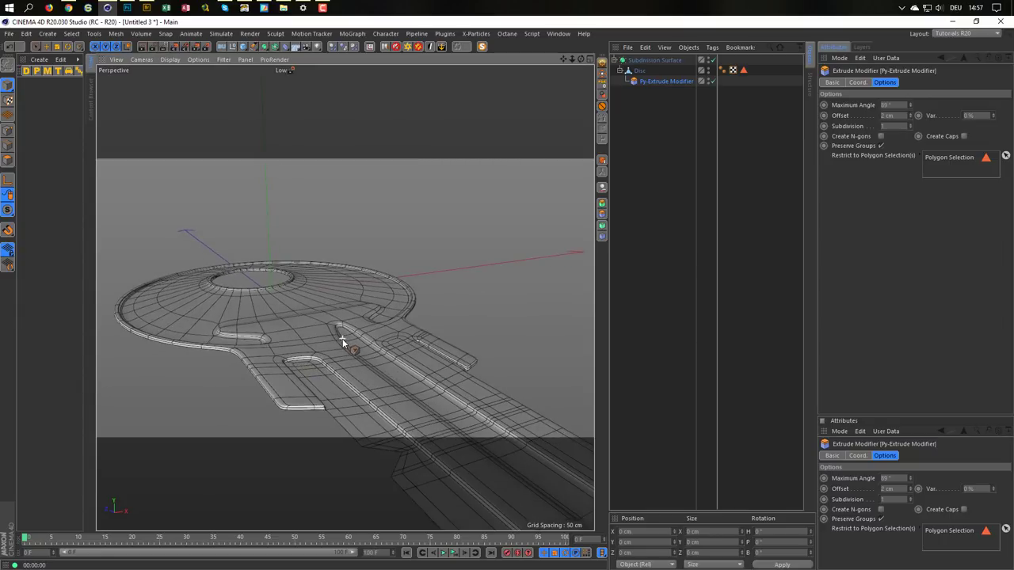
pyautogui.scroll(-3, 337, 345)
pyautogui.scroll(-1, 326, 350)
pyautogui.scroll(-1, 327, 350)
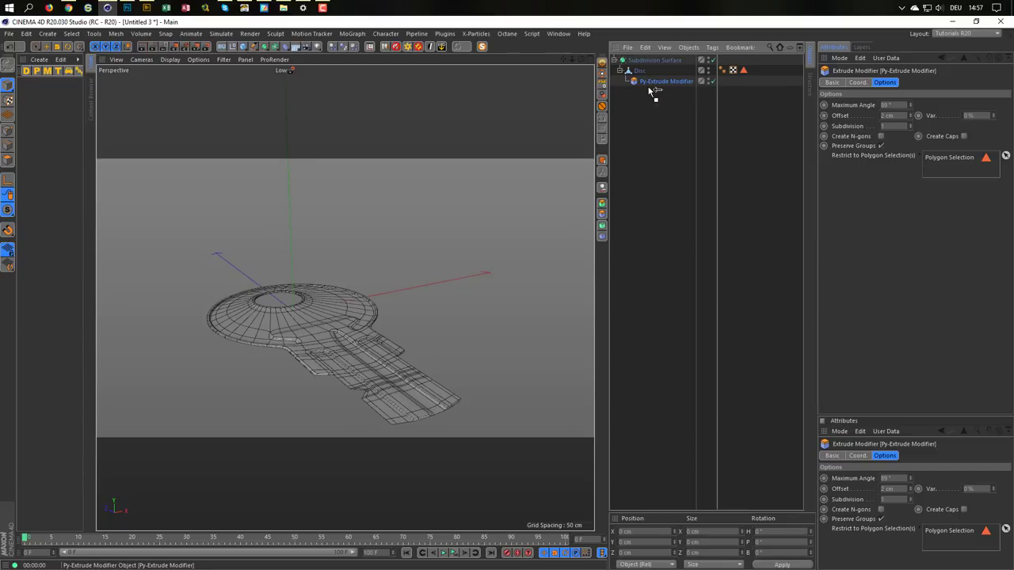
pyautogui.moveTo(648, 81); pyautogui.dragTo(636, 123)
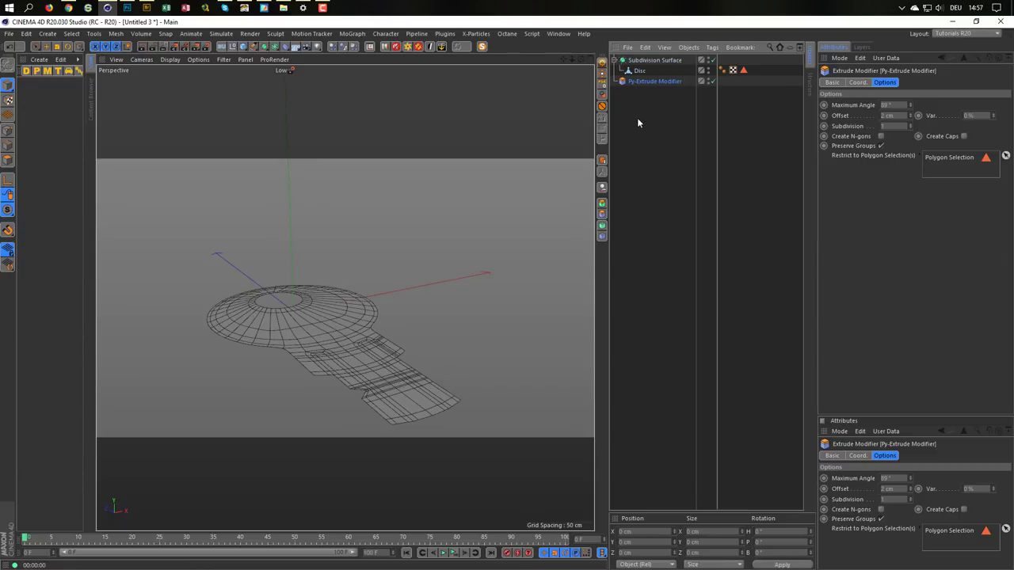
pyautogui.click(638, 71)
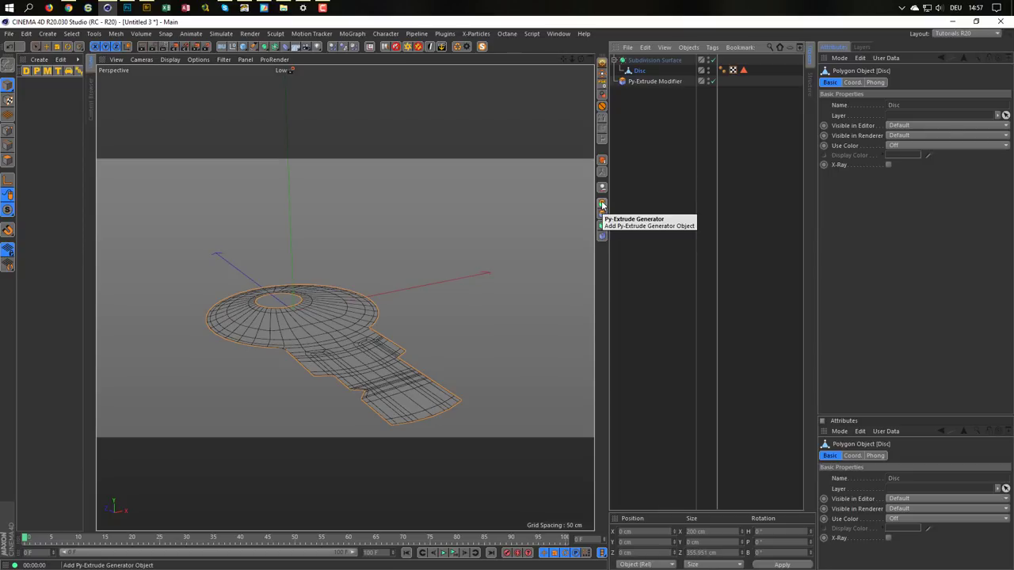
# - Wrap Disc in a Py-Extrude Generator with Create Caps, adjusted Offset and Subdivision 2
pyautogui.keyDown('alt'); pyautogui.click(602, 206); pyautogui.keyUp('alt')
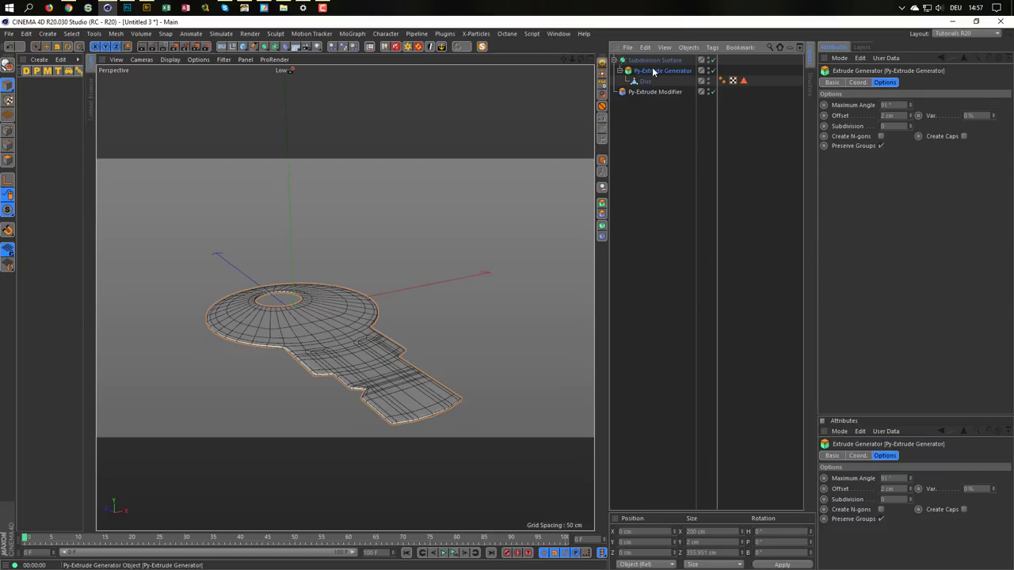
pyautogui.scroll(2, 385, 369)
pyautogui.scroll(2, 404, 359)
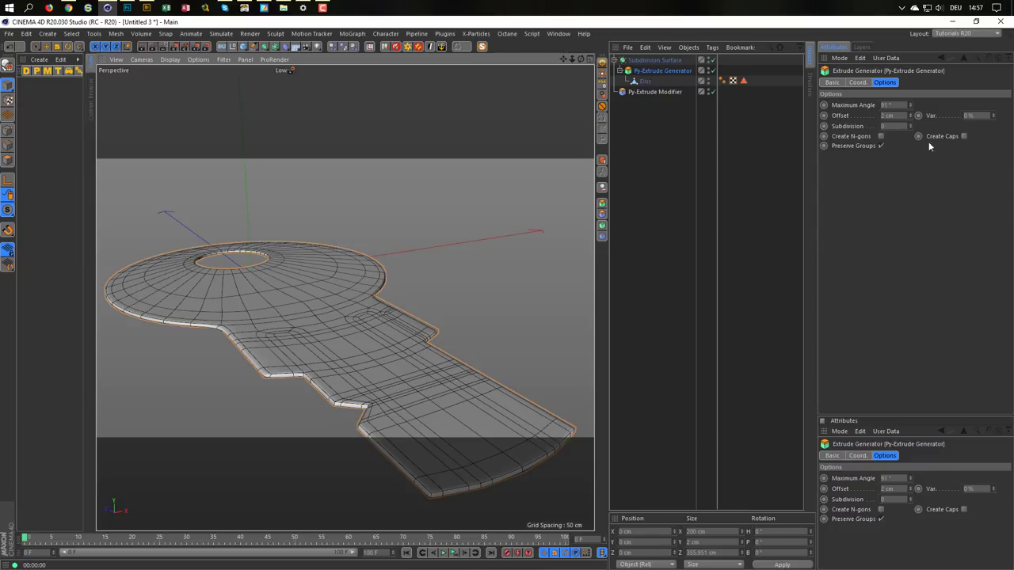
pyautogui.click(963, 136)
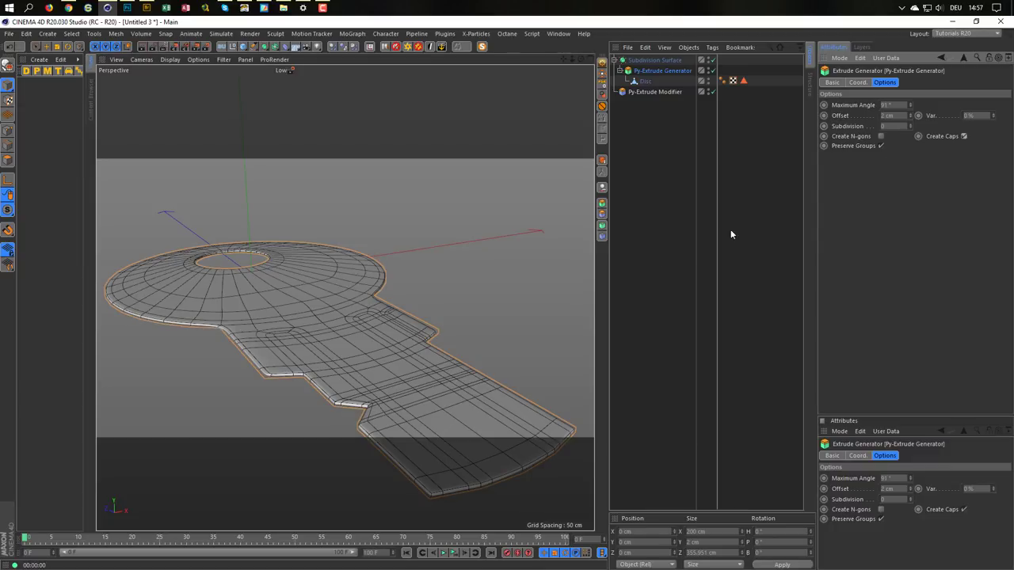
pyautogui.moveTo(432, 339)
pyautogui.keyDown('alt'); pyautogui.mouseDown()
pyautogui.moveTo(425, 347)
pyautogui.moveTo(426, 336)
pyautogui.mouseUp(); pyautogui.keyUp('alt')
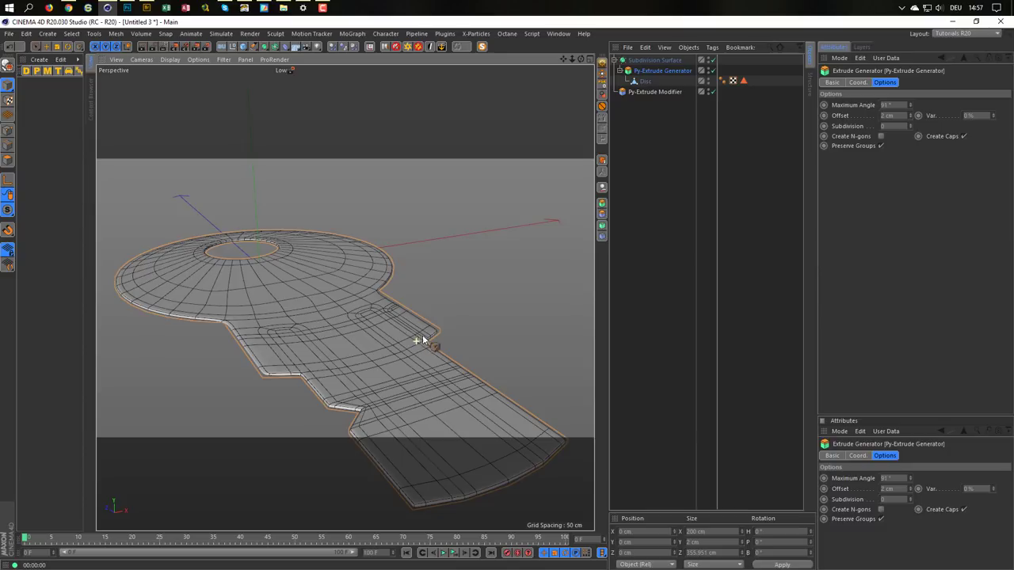
pyautogui.click(910, 117)
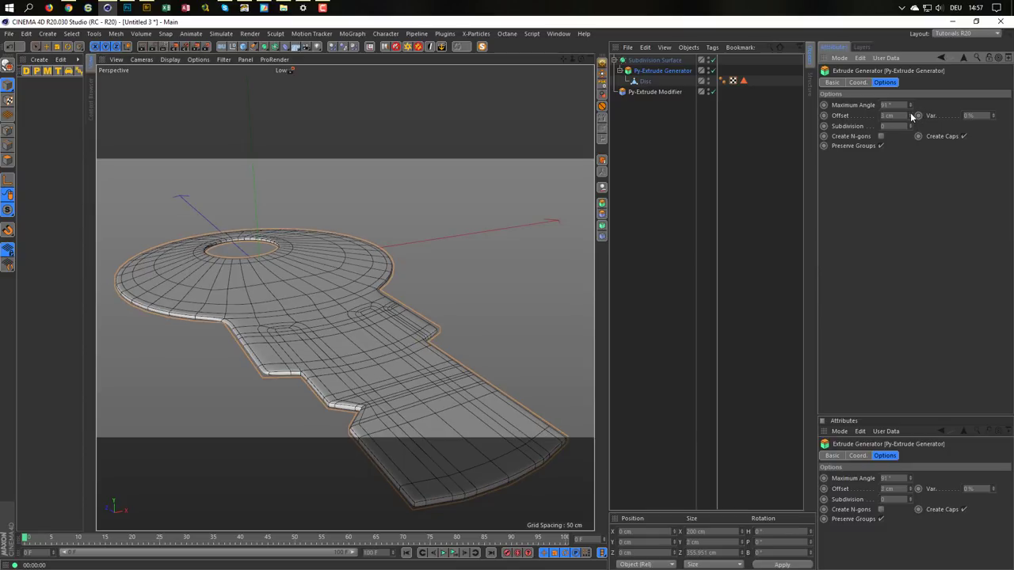
pyautogui.click(911, 123)
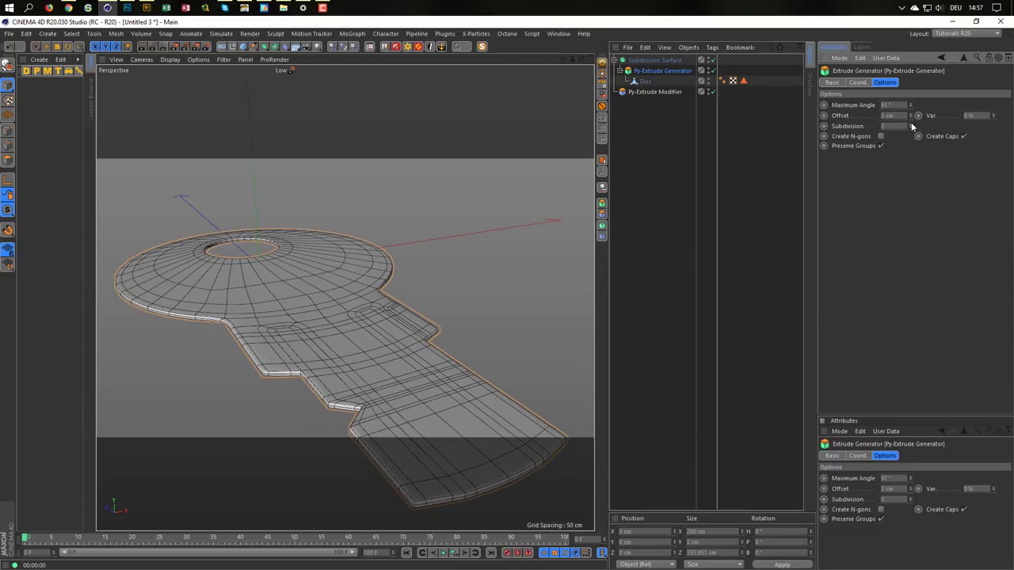
pyautogui.click(911, 124)
# - Zoom in on the extruded key's notched edge, then drag items in the Object Manager
pyautogui.scroll(-1, 339, 402)
pyautogui.scroll(-1, 339, 402)
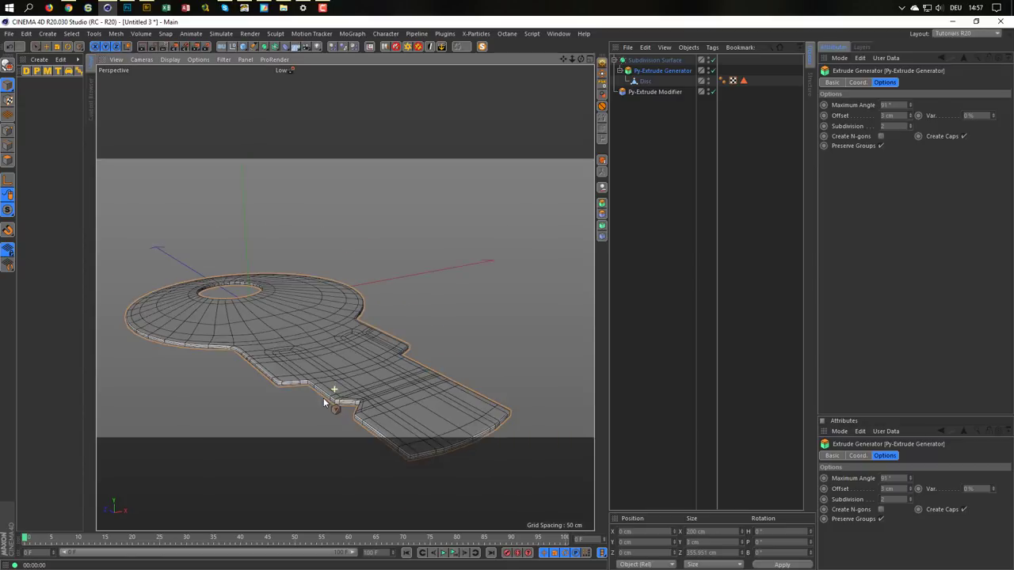
pyautogui.scroll(-1, 339, 402)
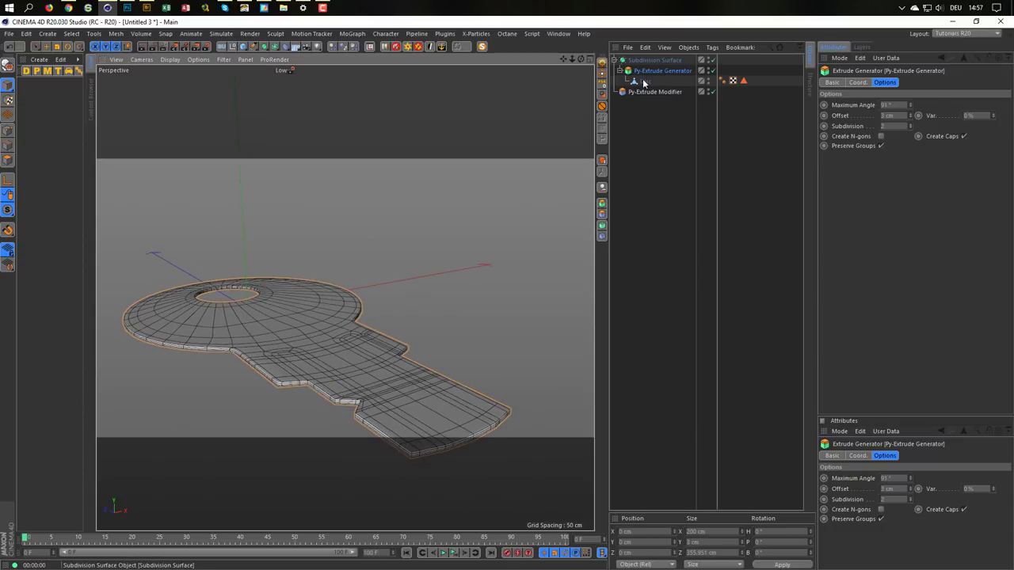
pyautogui.keyDown('alt'); pyautogui.moveTo(308, 401); pyautogui.dragTo(407, 367, button='right'); pyautogui.keyUp('alt')
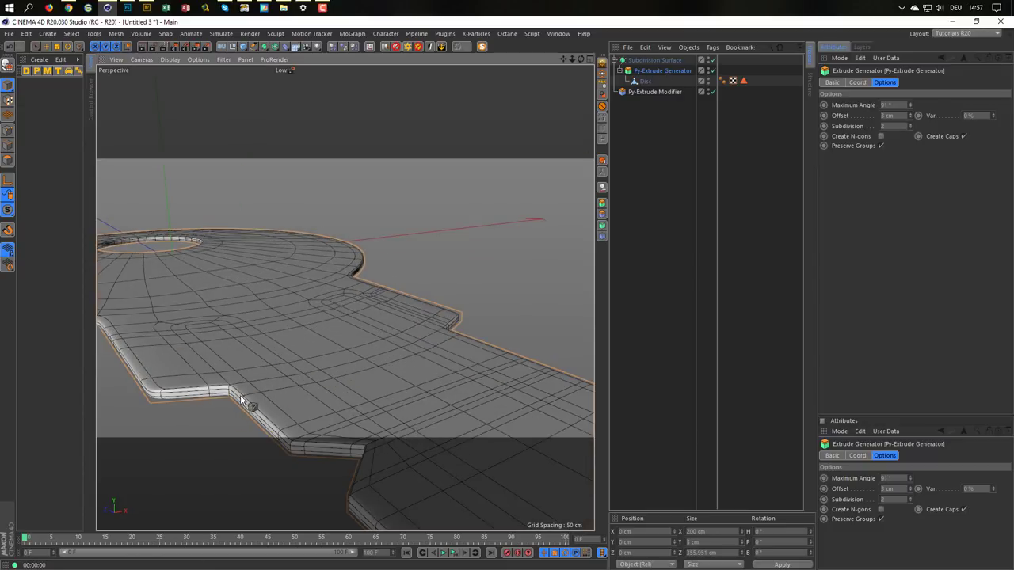
pyautogui.scroll(-2, 276, 398)
pyautogui.scroll(-3, 330, 393)
pyautogui.scroll(-1, 339, 382)
pyautogui.scroll(-1, 339, 388)
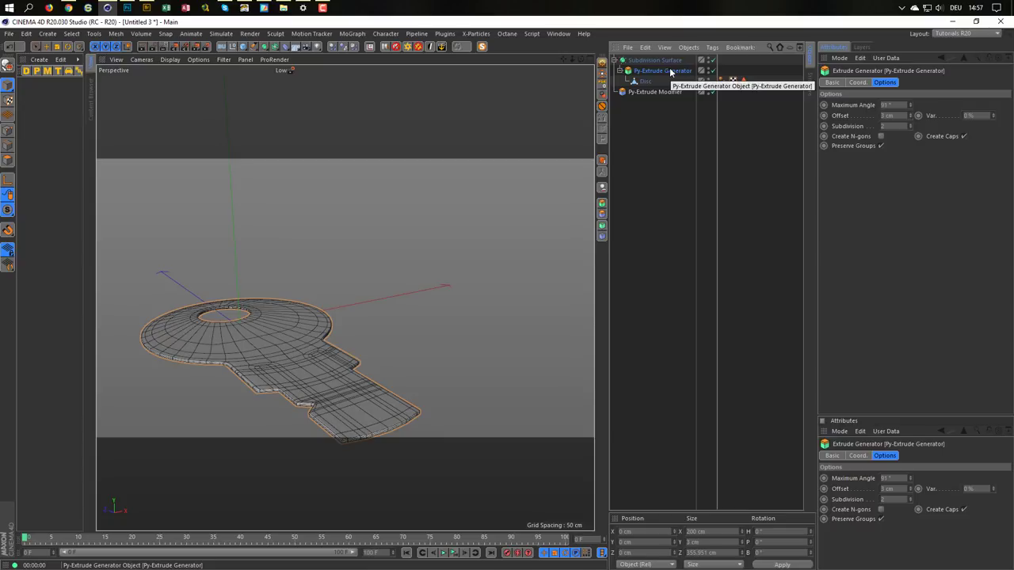
pyautogui.moveTo(629, 86); pyautogui.dragTo(528, 93)
pyautogui.moveTo(445, 62); pyautogui.dragTo(400, 107)
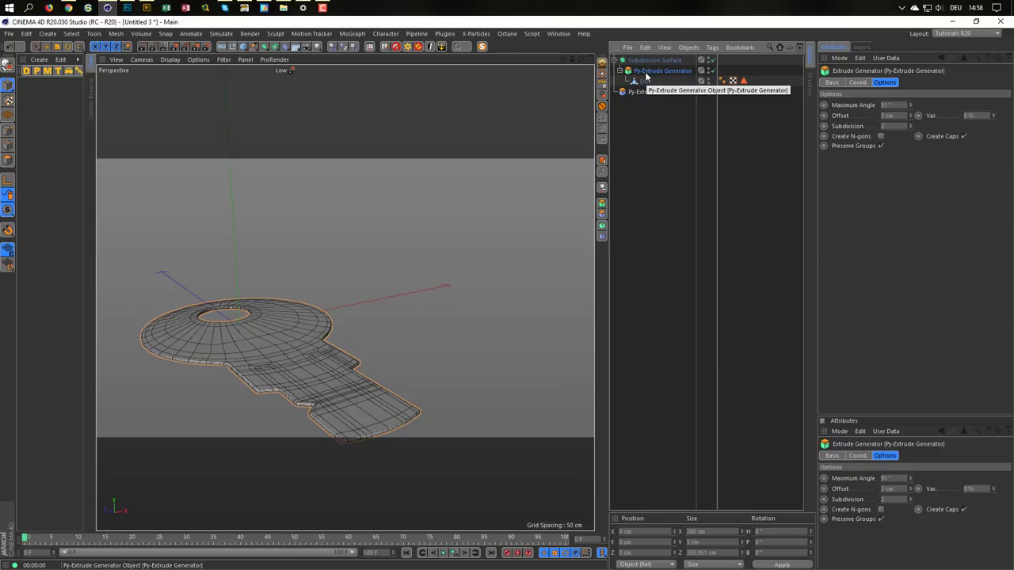
# - Convert the Py-Extrude Generator into one editable polygon object and delete its 'front' selection tag
pyautogui.click(602, 65)
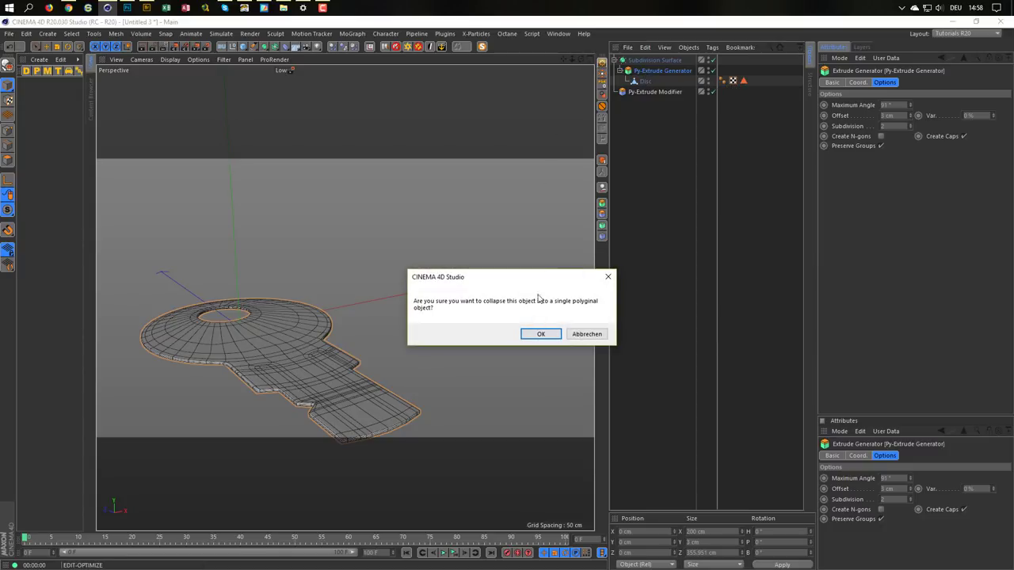
pyautogui.click(544, 334)
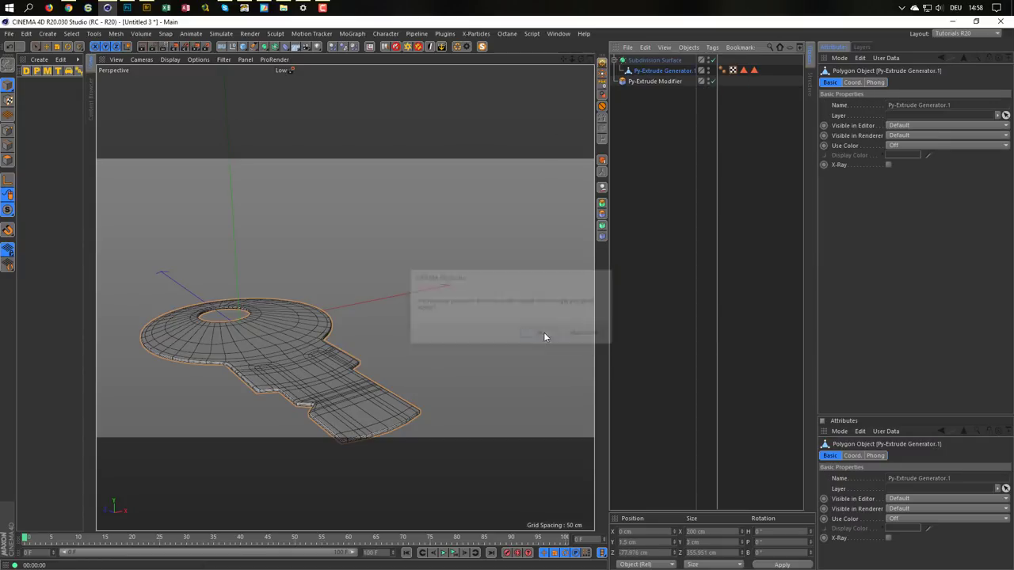
pyautogui.click(743, 70)
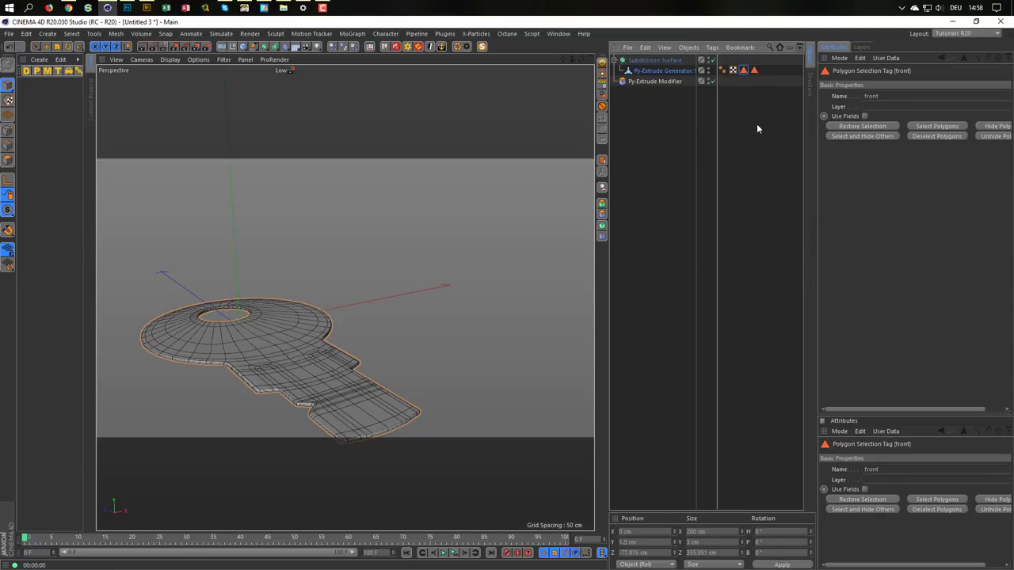
pyautogui.press('Delete')
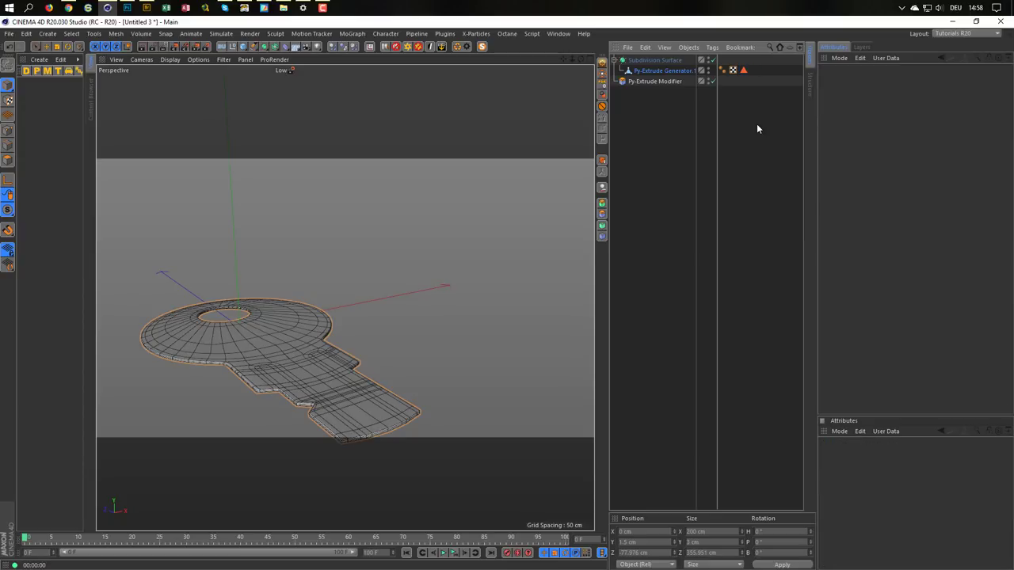
# - Parent the Py-Extrude Modifier under the key and restrict it to the Polygon Selection tag
pyautogui.click(743, 71)
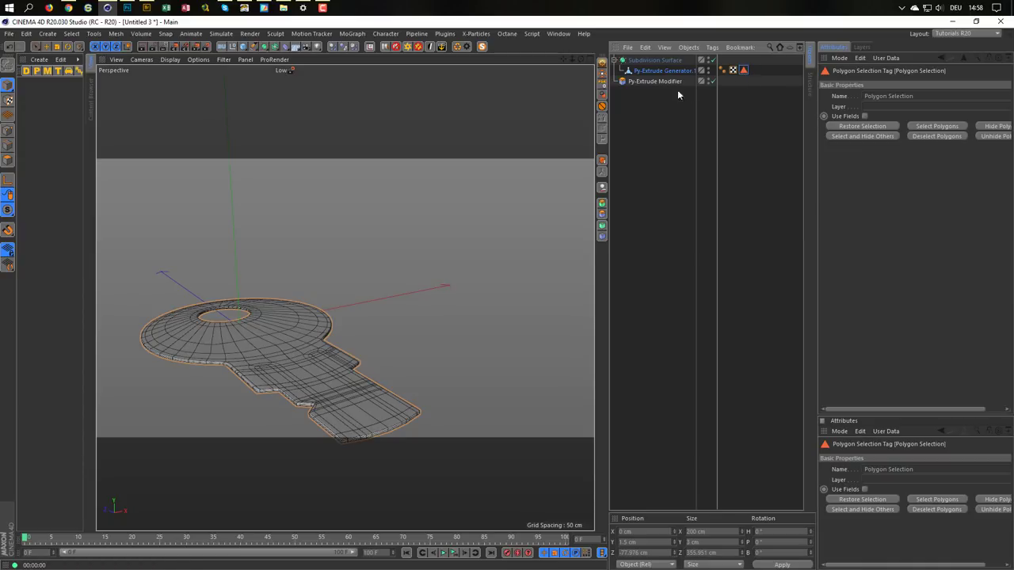
pyautogui.moveTo(643, 83); pyautogui.dragTo(657, 72)
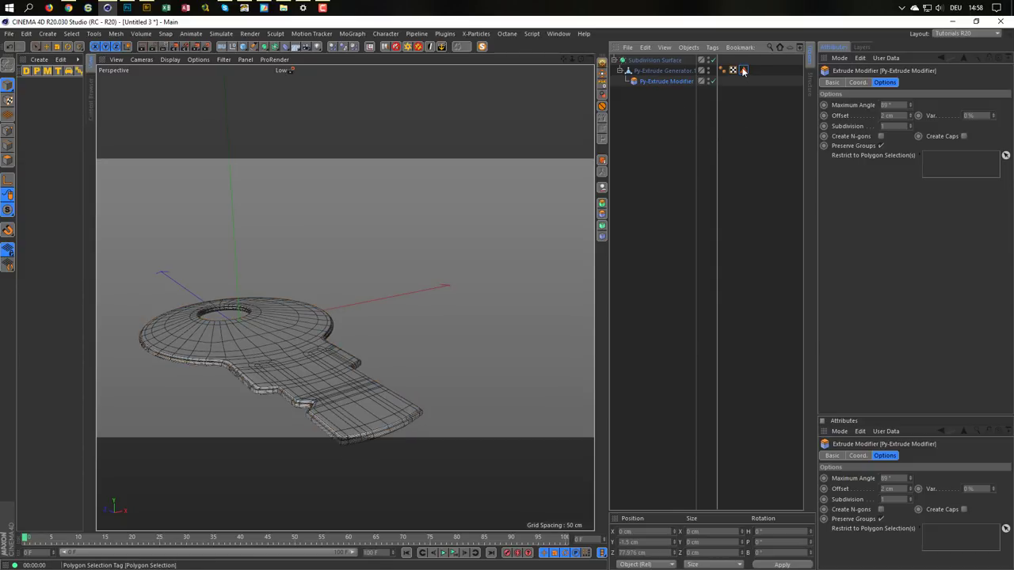
pyautogui.moveTo(743, 70); pyautogui.dragTo(942, 177)
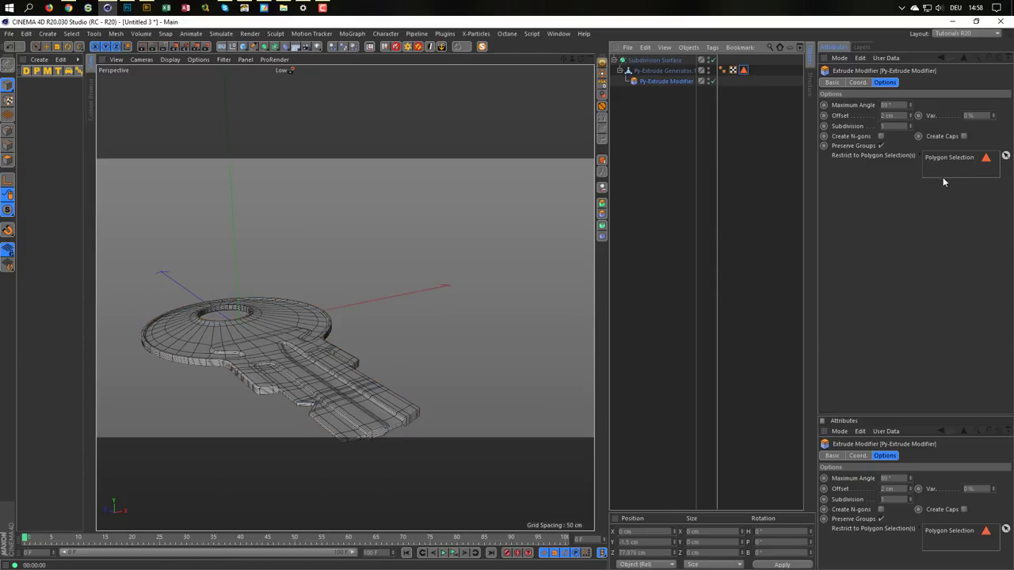
pyautogui.scroll(2, 296, 388)
pyautogui.scroll(2, 324, 346)
pyautogui.moveTo(301, 365)
pyautogui.keyDown('alt'); pyautogui.mouseDown()
pyautogui.moveTo(301, 445)
pyautogui.moveTo(294, 367)
pyautogui.moveTo(289, 442)
pyautogui.moveTo(292, 380)
pyautogui.moveTo(325, 331)
pyautogui.mouseUp(); pyautogui.keyUp('alt')
pyautogui.scroll(1, 325, 331)
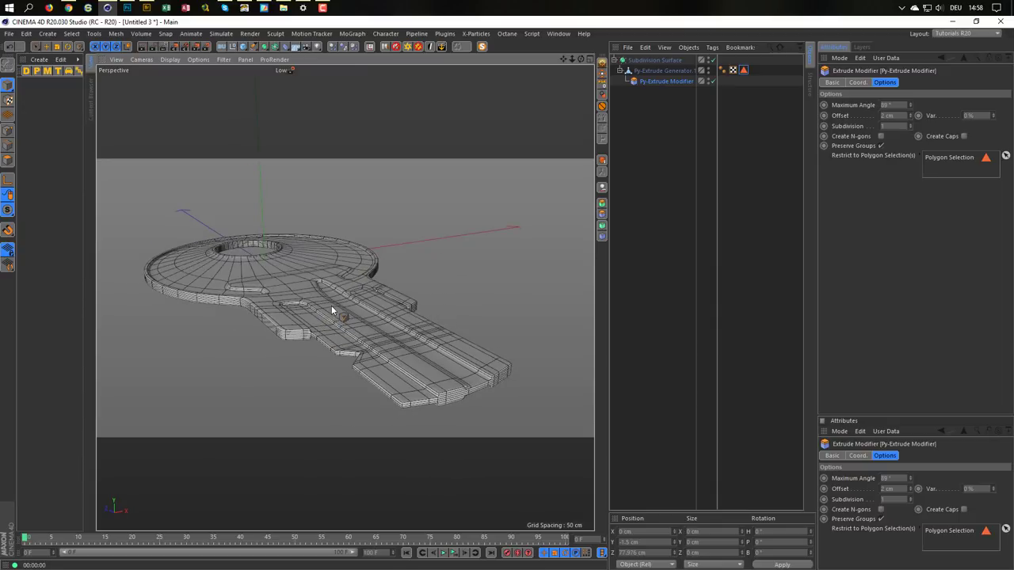
pyautogui.scroll(3, 335, 312)
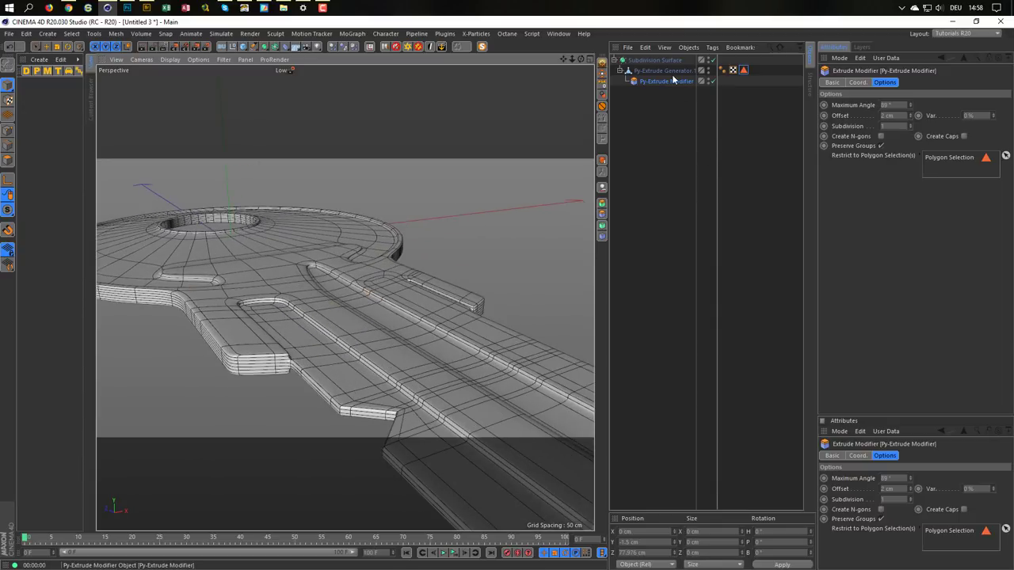
# - Set the Py-Extrude Modifier's Offset to 1 cm
pyautogui.click(893, 116)
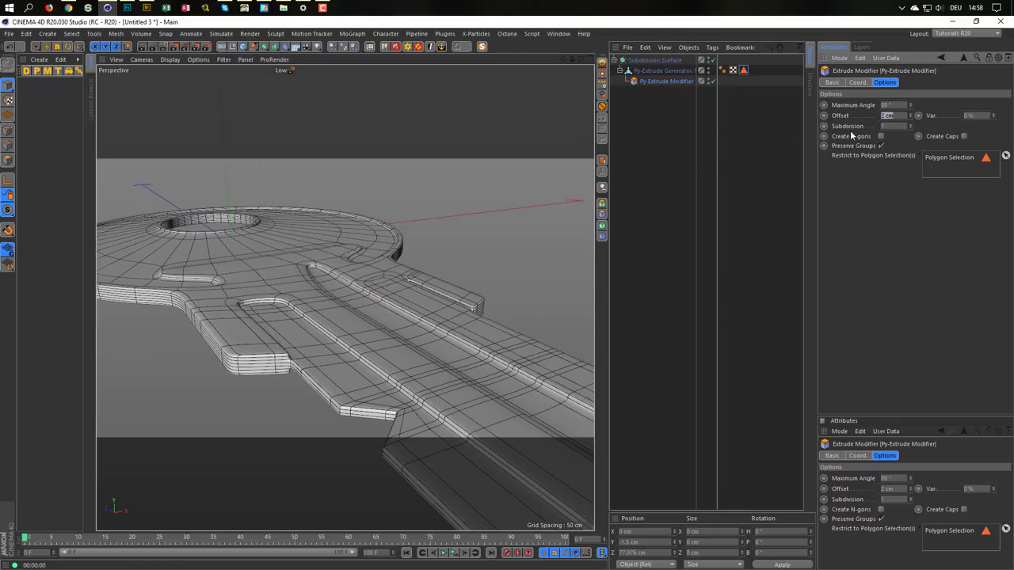
pyautogui.write('1')
pyautogui.press('Return')
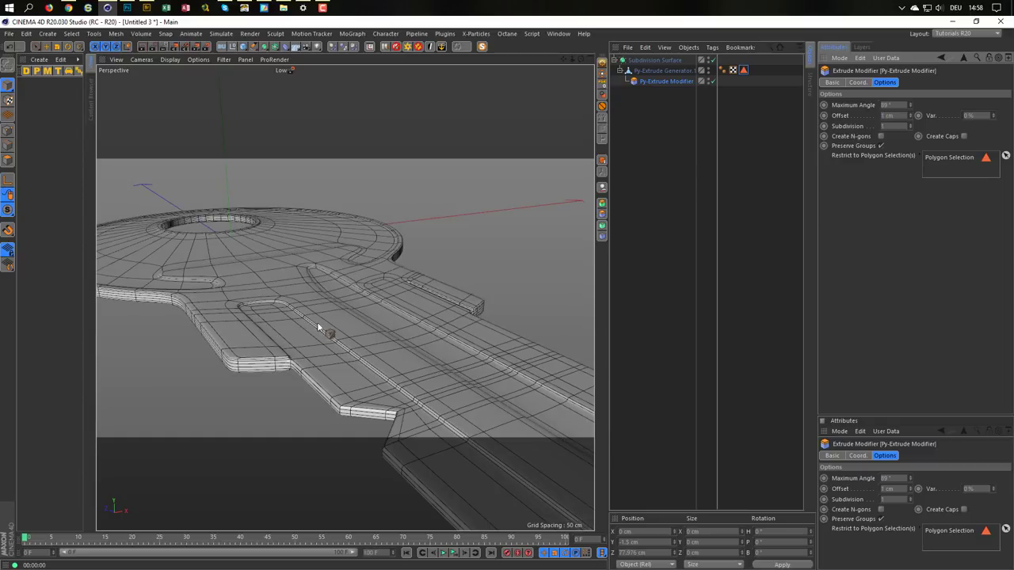
pyautogui.scroll(-5, 317, 326)
pyautogui.scroll(3, 315, 343)
pyautogui.scroll(2, 301, 313)
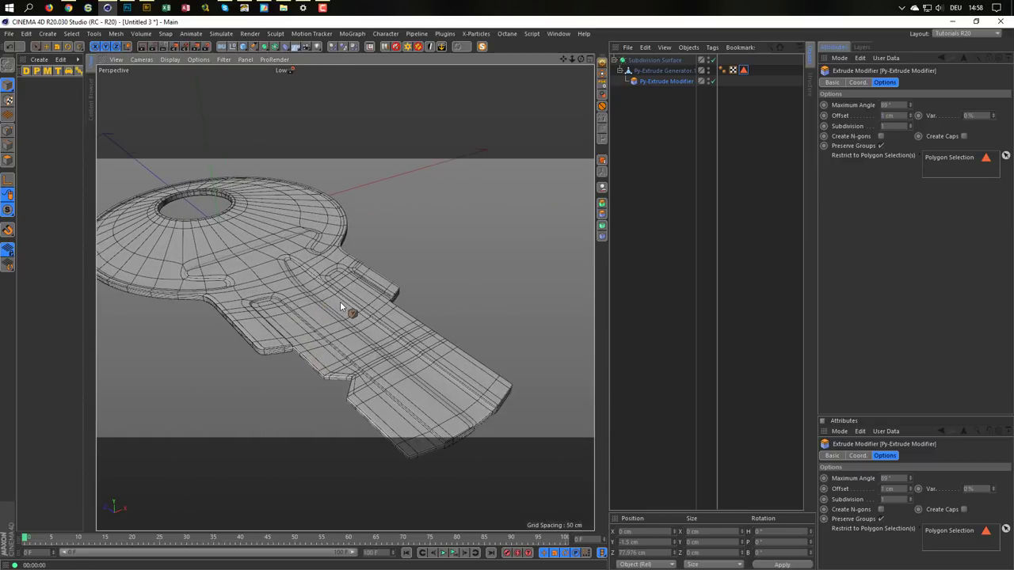
# - Render the key in the viewport and orbit around it from several angles
pyautogui.hotkey('ctrl', 'r')
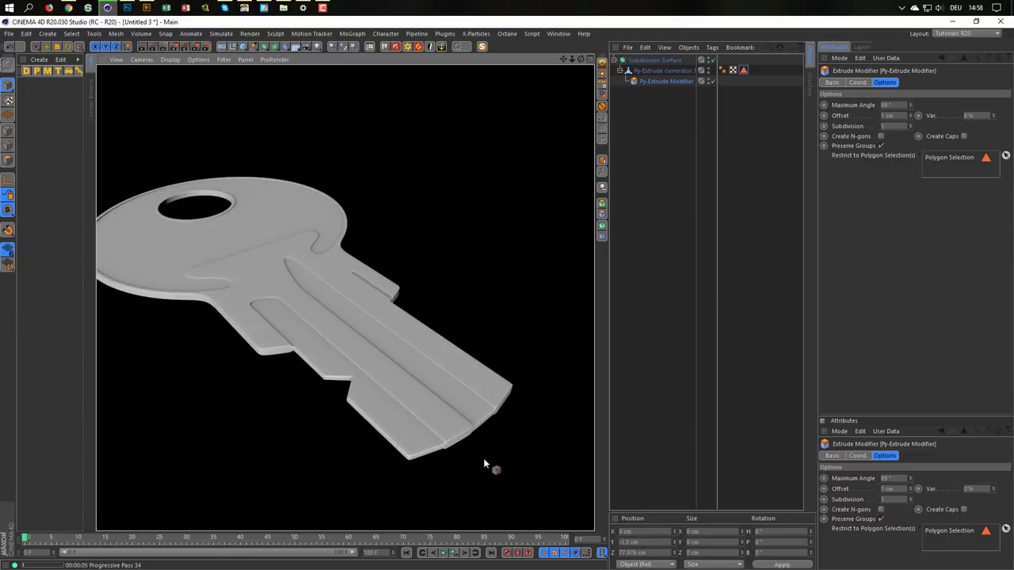
pyautogui.scroll(5, 380, 299)
pyautogui.moveTo(431, 282)
pyautogui.keyDown('alt'); pyautogui.mouseDown()
pyautogui.moveTo(441, 304)
pyautogui.moveTo(492, 318)
pyautogui.moveTo(417, 289)
pyautogui.moveTo(507, 325)
pyautogui.moveTo(510, 337)
pyautogui.mouseUp(); pyautogui.keyUp('alt')
pyautogui.scroll(5, 417, 289)
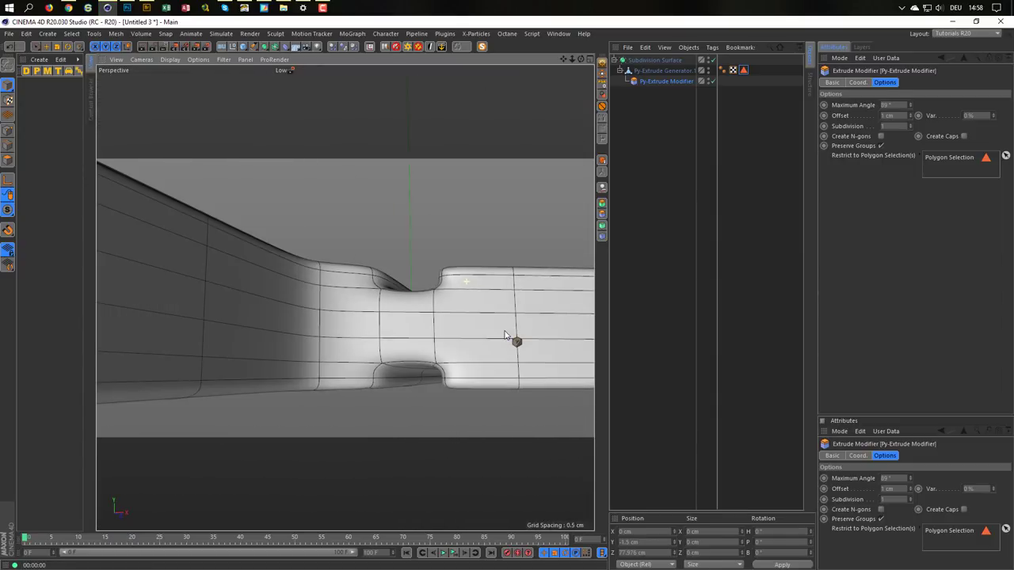
pyautogui.scroll(-4, 391, 378)
pyautogui.moveTo(391, 378)
pyautogui.keyDown('alt'); pyautogui.mouseDown()
pyautogui.moveTo(391, 266)
pyautogui.moveTo(343, 240)
pyautogui.moveTo(328, 296)
pyautogui.moveTo(222, 346)
pyautogui.mouseUp(); pyautogui.keyUp('alt')
pyautogui.scroll(-5, 222, 345)
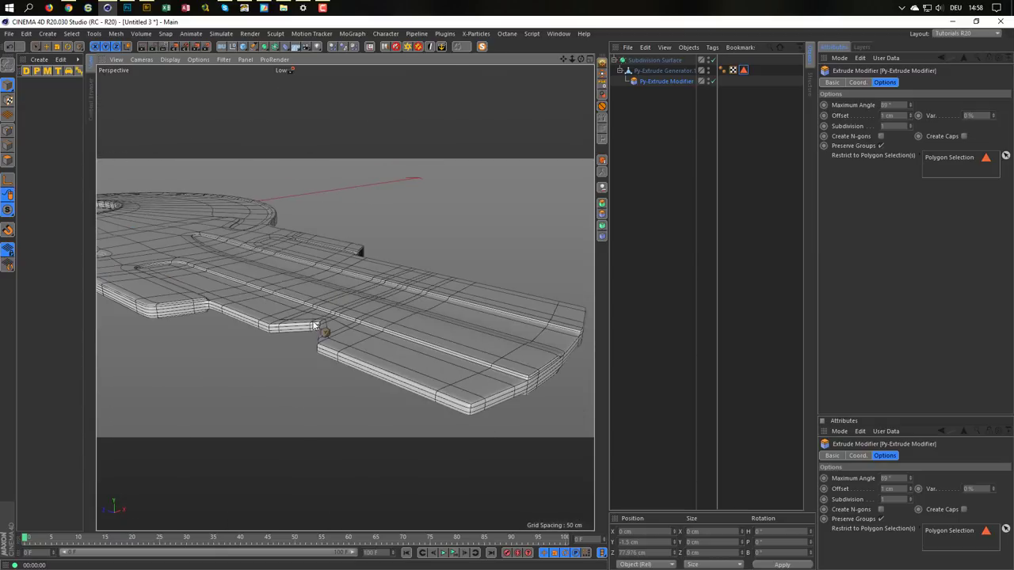
pyautogui.scroll(2, 334, 293)
pyautogui.moveTo(334, 293)
pyautogui.keyDown('alt'); pyautogui.mouseDown()
pyautogui.moveTo(307, 308)
pyautogui.moveTo(363, 313)
pyautogui.mouseUp(); pyautogui.keyUp('alt')
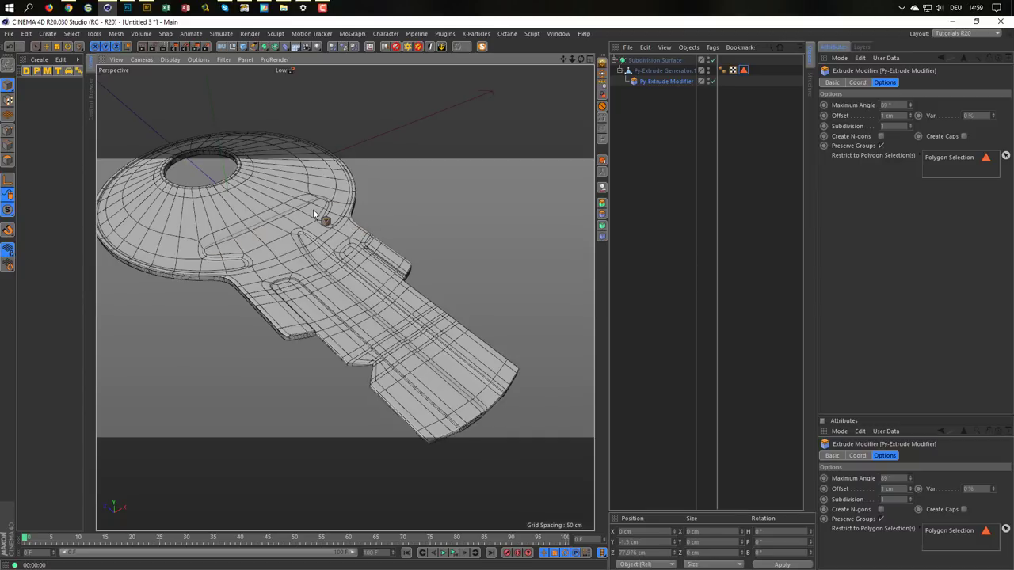
pyautogui.moveTo(317, 214)
pyautogui.keyDown('alt'); pyautogui.mouseDown()
pyautogui.moveTo(420, 222)
pyautogui.moveTo(400, 211)
pyautogui.moveTo(312, 215)
pyautogui.moveTo(276, 235)
pyautogui.moveTo(328, 270)
pyautogui.moveTo(349, 257)
pyautogui.moveTo(329, 274)
pyautogui.moveTo(333, 290)
pyautogui.moveTo(364, 290)
pyautogui.mouseUp(); pyautogui.keyUp('alt')
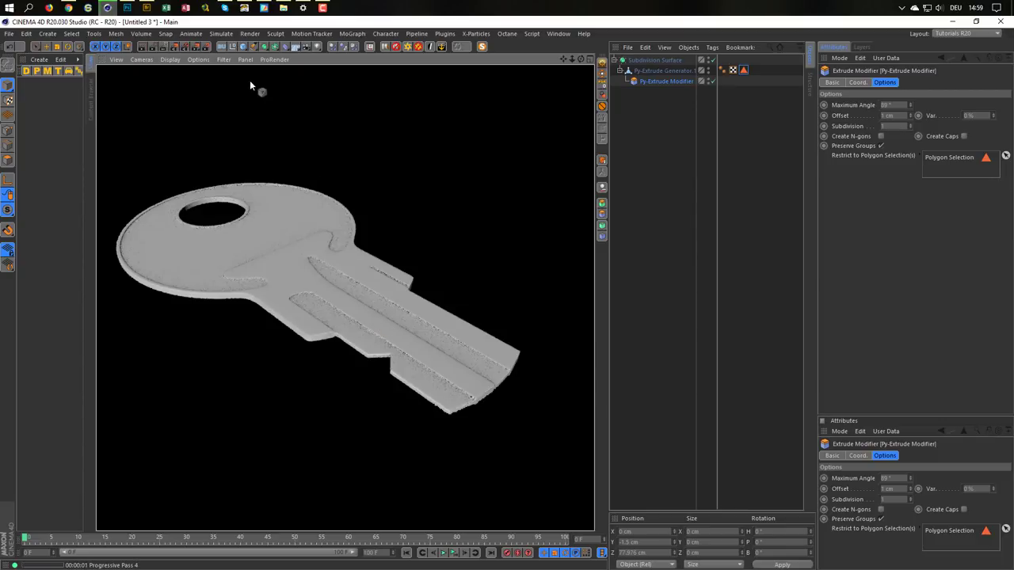
# - Compare in an interactive render region while returning the modifier Offset to 2 cm
pyautogui.hotkey('alt', 'r')
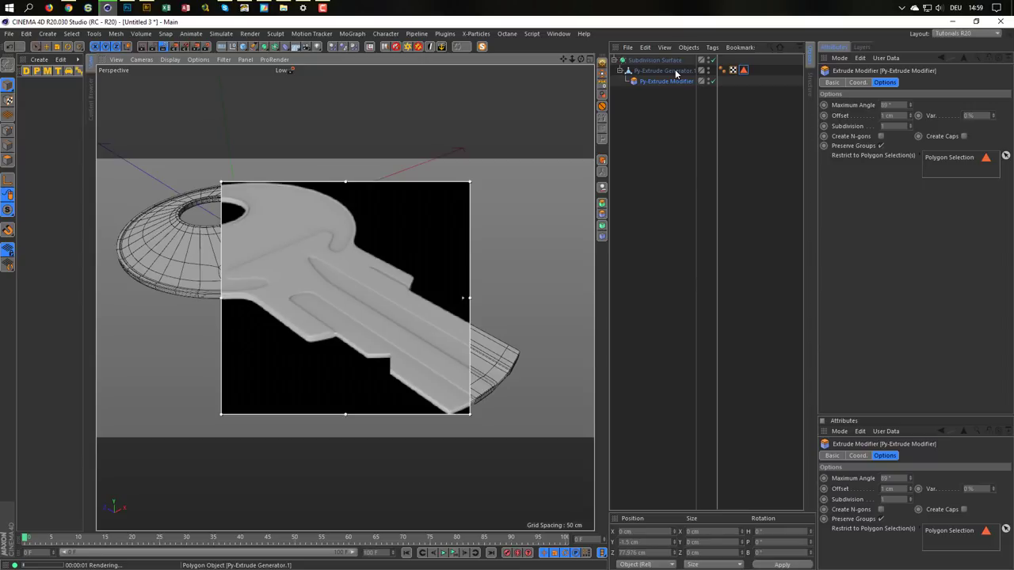
pyautogui.click(911, 116)
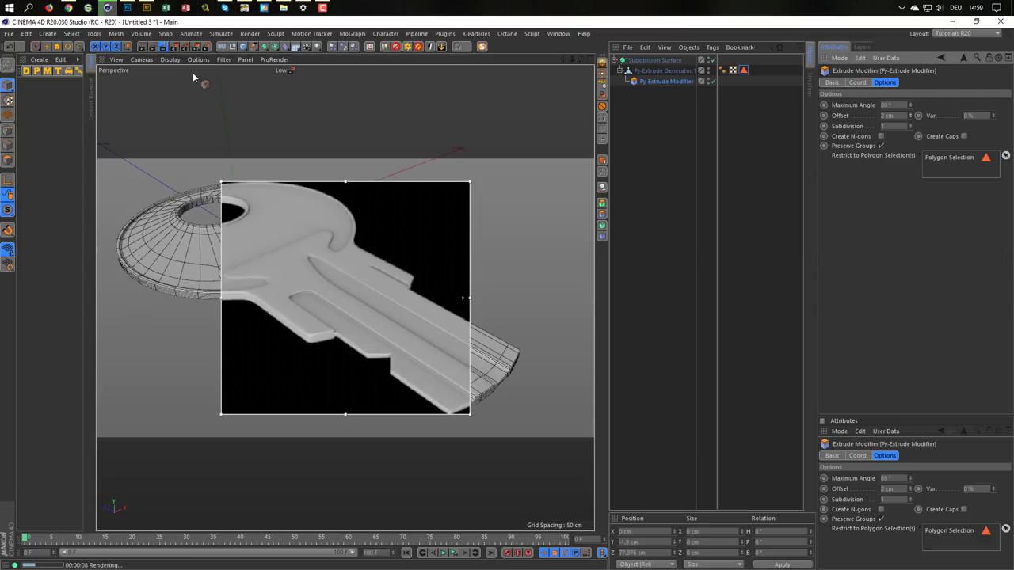
pyautogui.hotkey('alt', 'r')
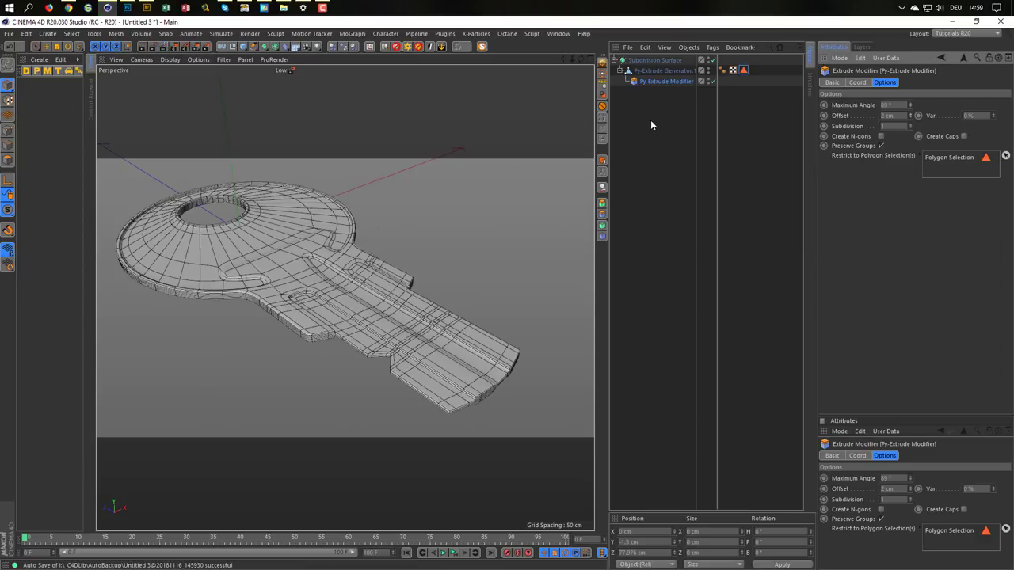
# - Disable the Subdivision Surface and restore the key's stored Polygon Selection of 438 polygons
pyautogui.click(714, 61)
pyautogui.moveTo(385, 309)
pyautogui.keyDown('alt'); pyautogui.mouseDown()
pyautogui.moveTo(399, 412)
pyautogui.moveTo(399, 362)
pyautogui.mouseUp(); pyautogui.keyUp('alt')
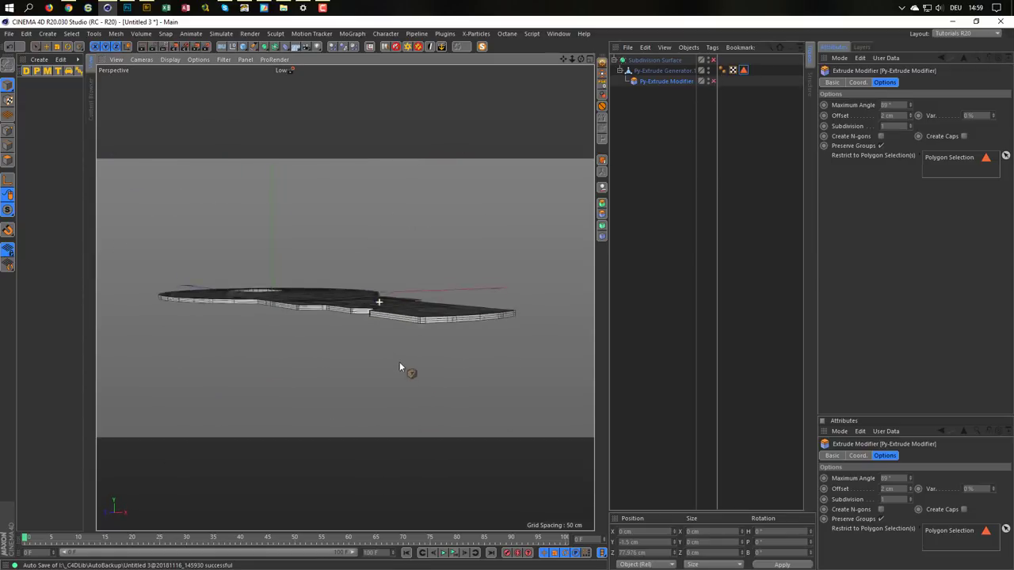
pyautogui.click(743, 73)
pyautogui.moveTo(328, 273)
pyautogui.keyDown('alt'); pyautogui.mouseDown()
pyautogui.moveTo(375, 375)
pyautogui.moveTo(355, 278)
pyautogui.moveTo(380, 277)
pyautogui.mouseUp(); pyautogui.keyUp('alt')
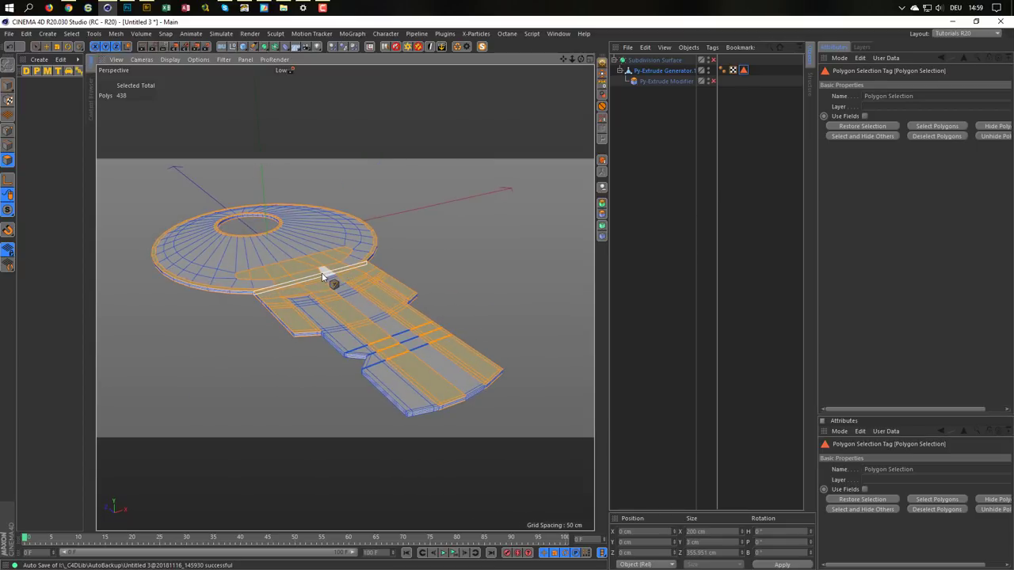
# - Maximise the Top view and switch to the Live Selection tool
pyautogui.middleClick(324, 277)
pyautogui.middleClick(361, 250)
pyautogui.scroll(-5, 296, 287)
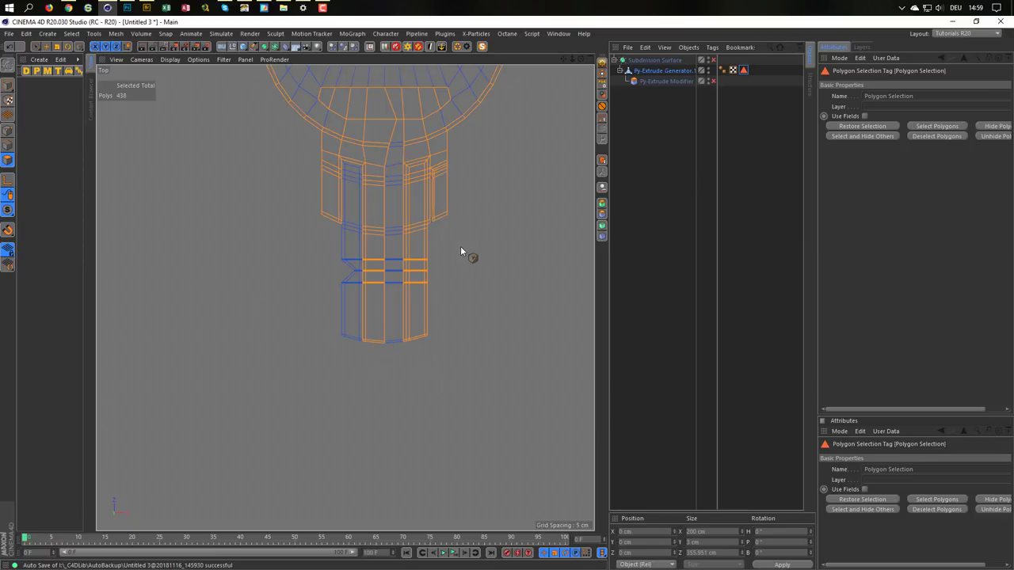
pyautogui.press('9')
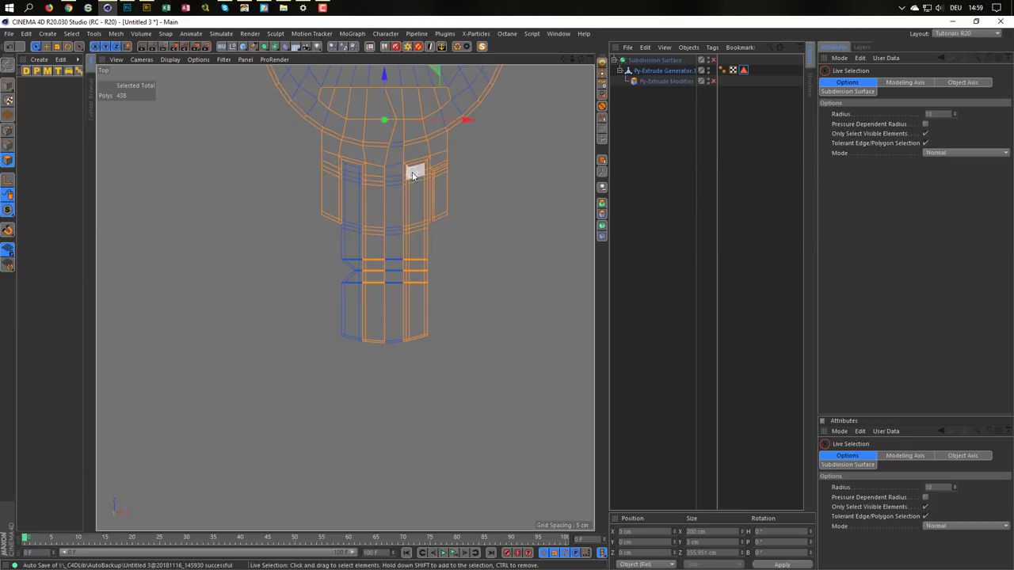
# - Frame the blade's lower end in the Top view and activate the Plane Cut tool (K~J)
pyautogui.scroll(3, 408, 257)
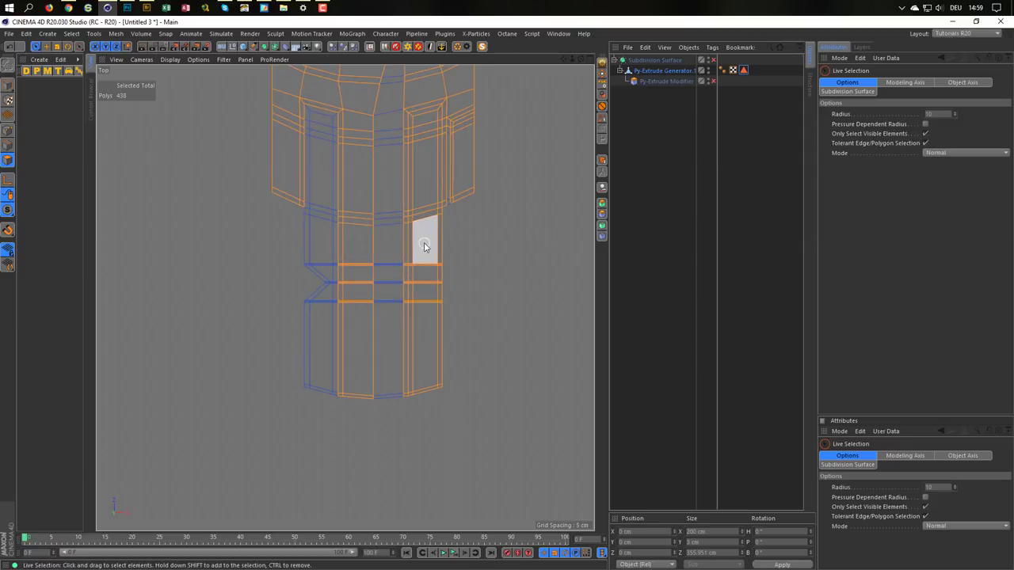
pyautogui.scroll(-1, 424, 247)
pyautogui.scroll(-1, 396, 260)
pyautogui.scroll(-1, 373, 272)
pyautogui.scroll(-1, 373, 298)
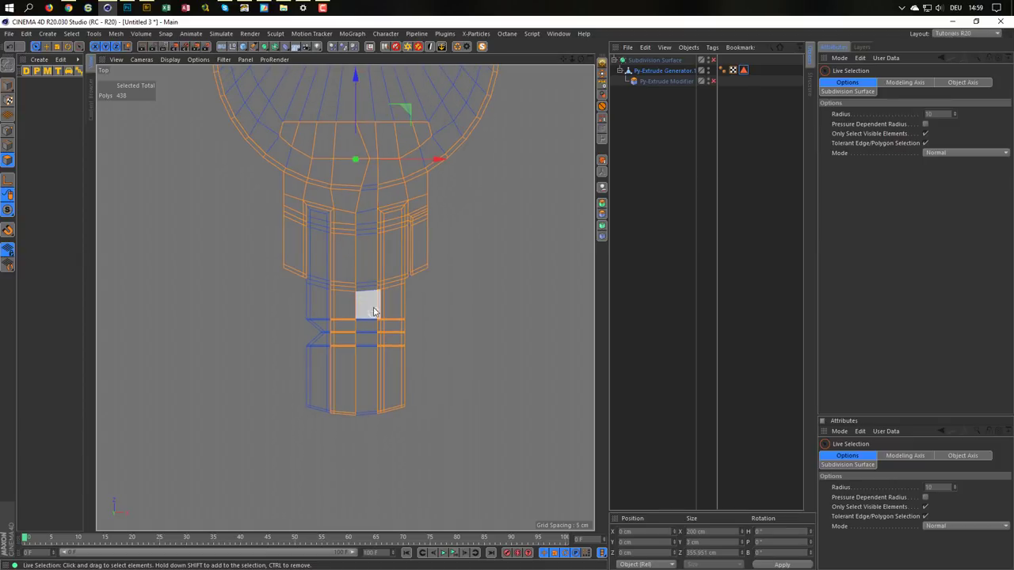
pyautogui.scroll(2, 360, 305)
pyautogui.scroll(2, 354, 341)
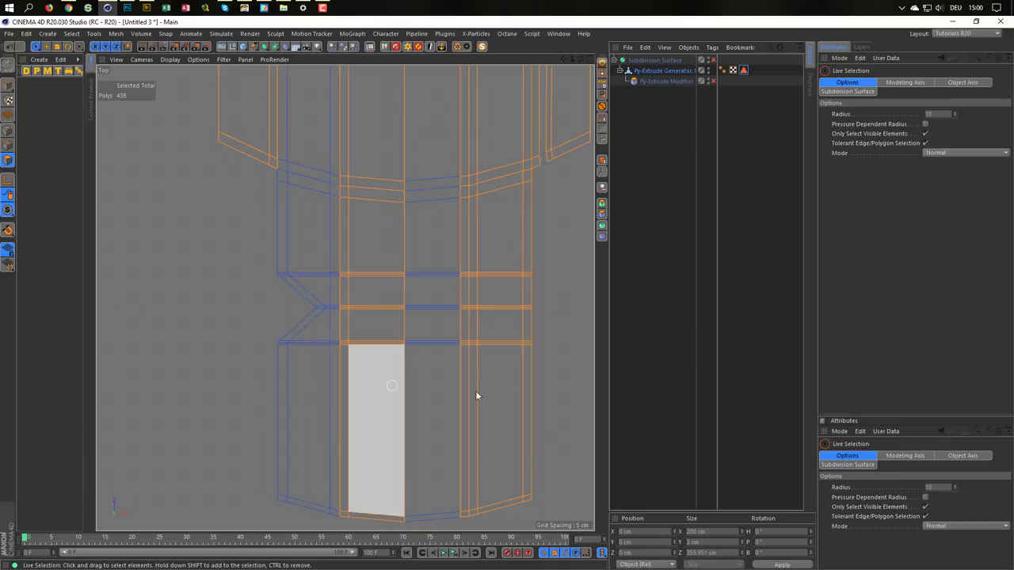
pyautogui.scroll(-2, 427, 384)
pyautogui.moveTo(421, 381); pyautogui.dragTo(384, 353, button='middle')
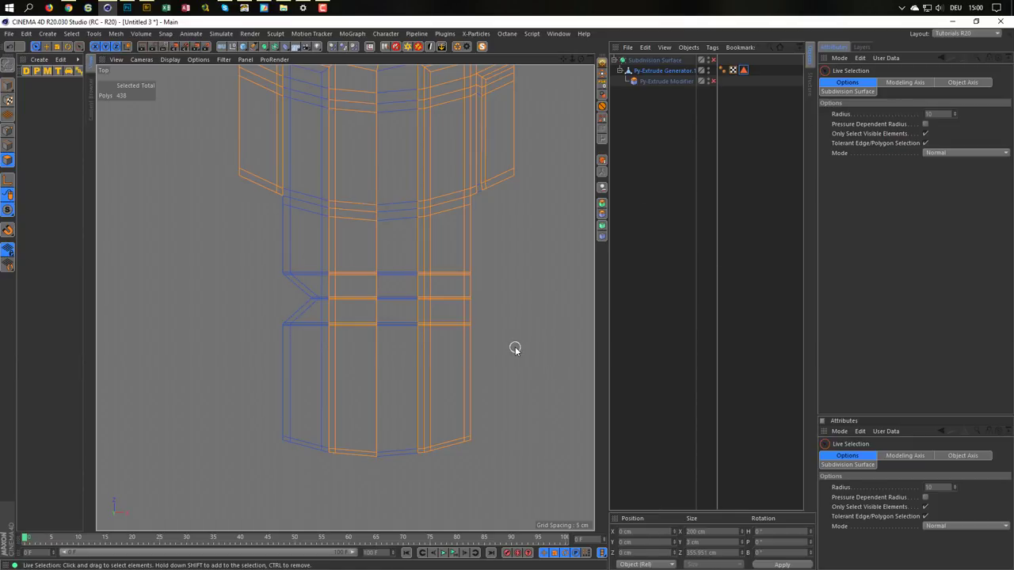
pyautogui.press('k')
pyautogui.press('j')
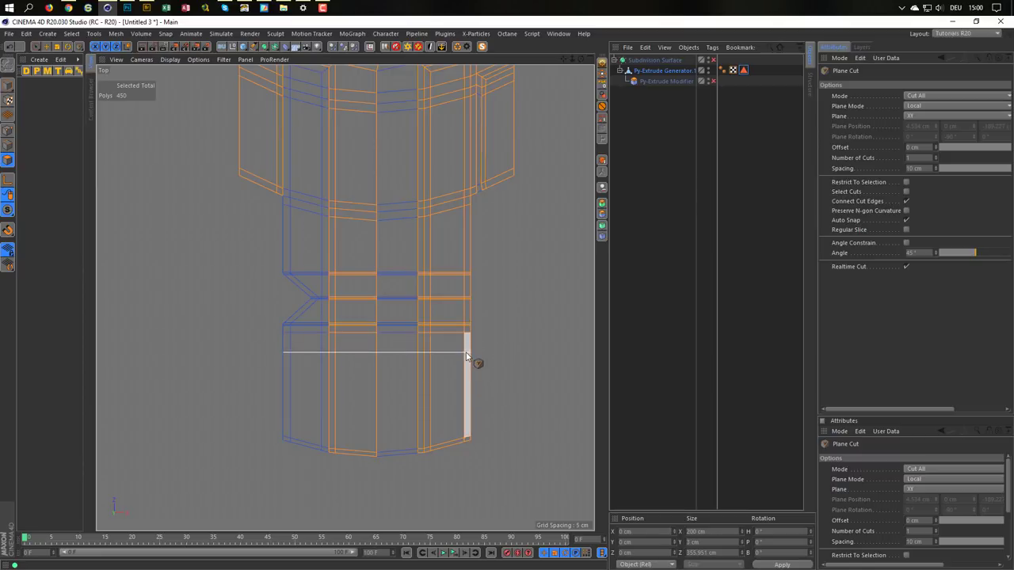
# - Add two horizontal plane cuts across the lower blade
pyautogui.click(466, 352)
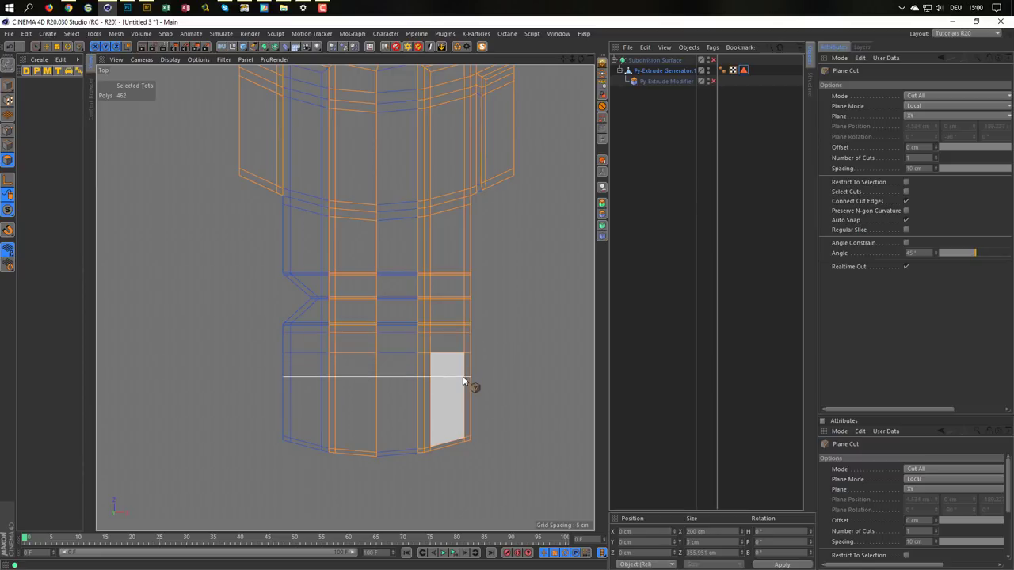
pyautogui.click(463, 379)
pyautogui.scroll(2, 404, 349)
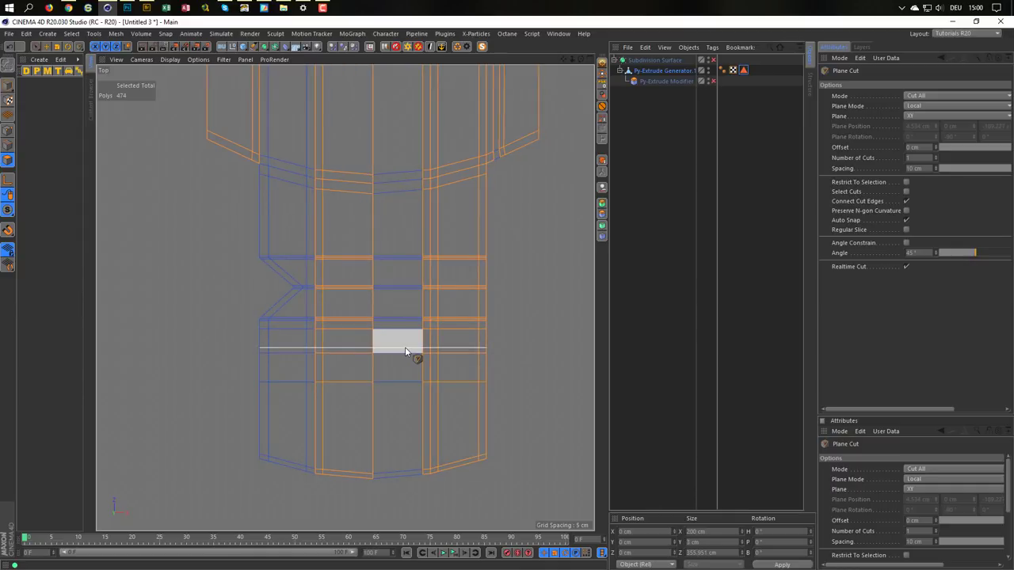
# - Box-select the six blade-edge points and move them along X to form a V-notch
pyautogui.press('Return')
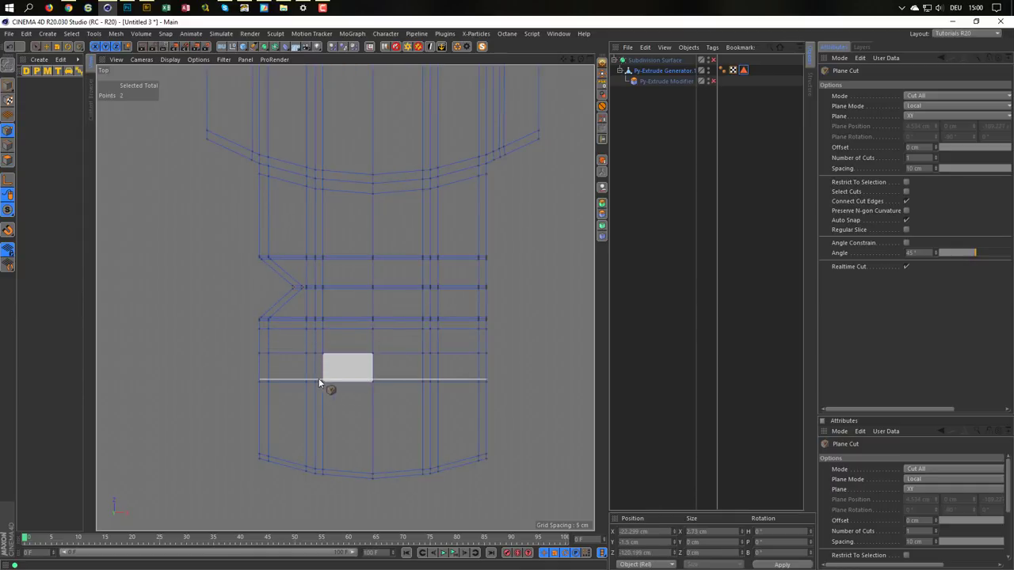
pyautogui.press('0')
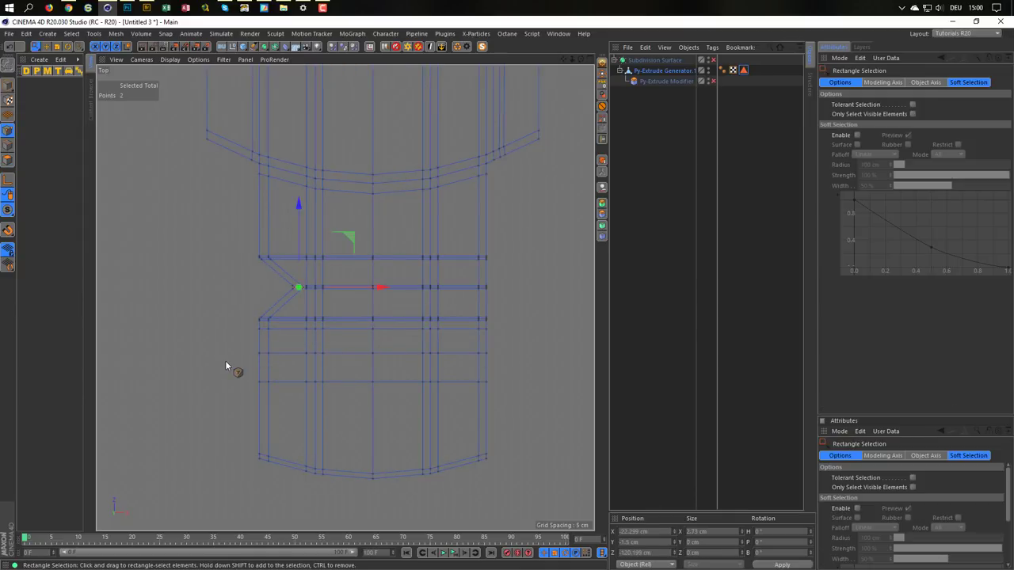
pyautogui.moveTo(237, 340); pyautogui.dragTo(278, 364)
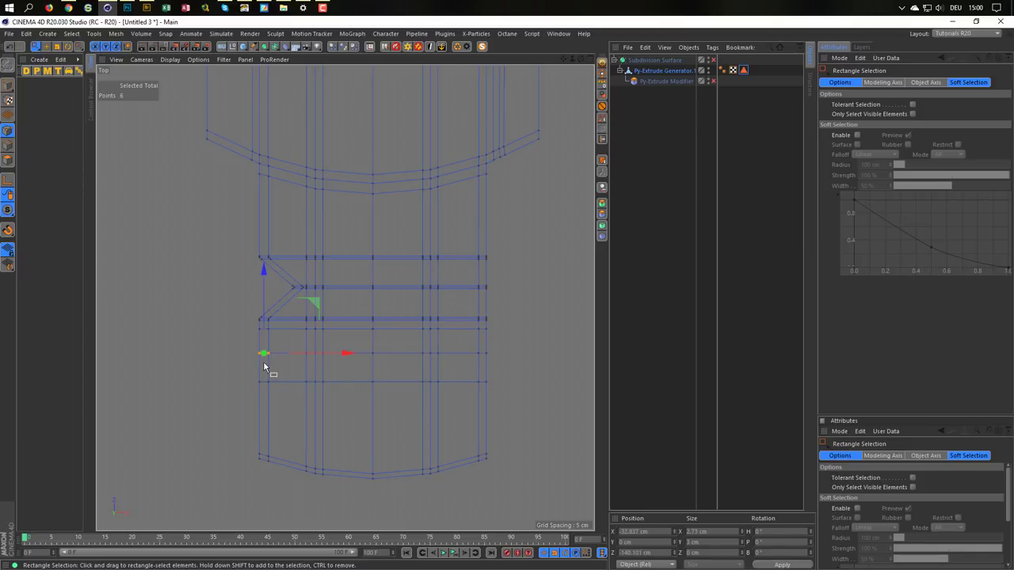
pyautogui.moveTo(344, 353)
pyautogui.mouseDown()
pyautogui.moveTo(371, 362)
pyautogui.moveTo(370, 351)
pyautogui.mouseUp()
pyautogui.scroll(1, 372, 349)
pyautogui.scroll(2, 379, 346)
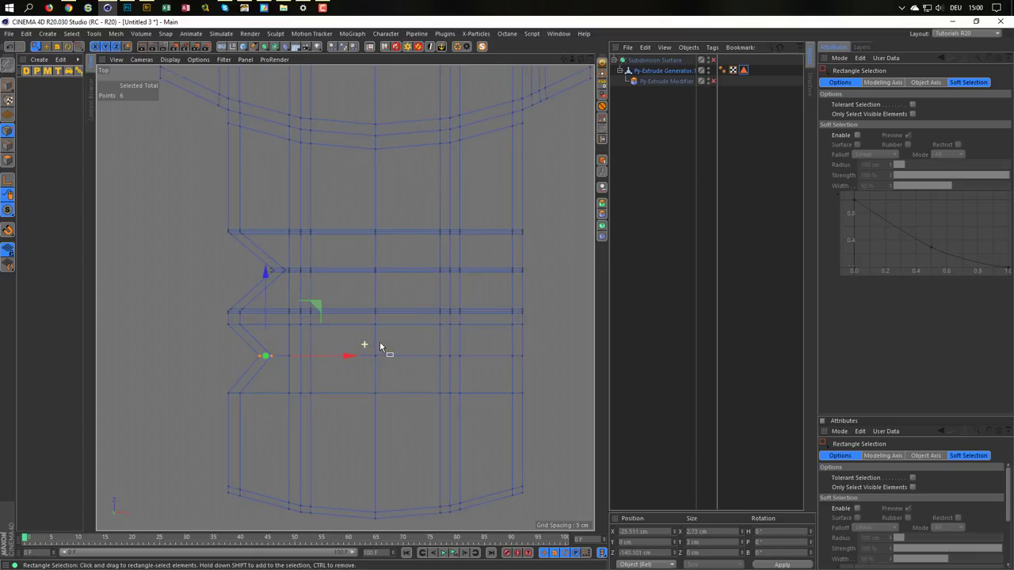
# - Add three more plane cuts above, through and below the new notch
pyautogui.press('k')
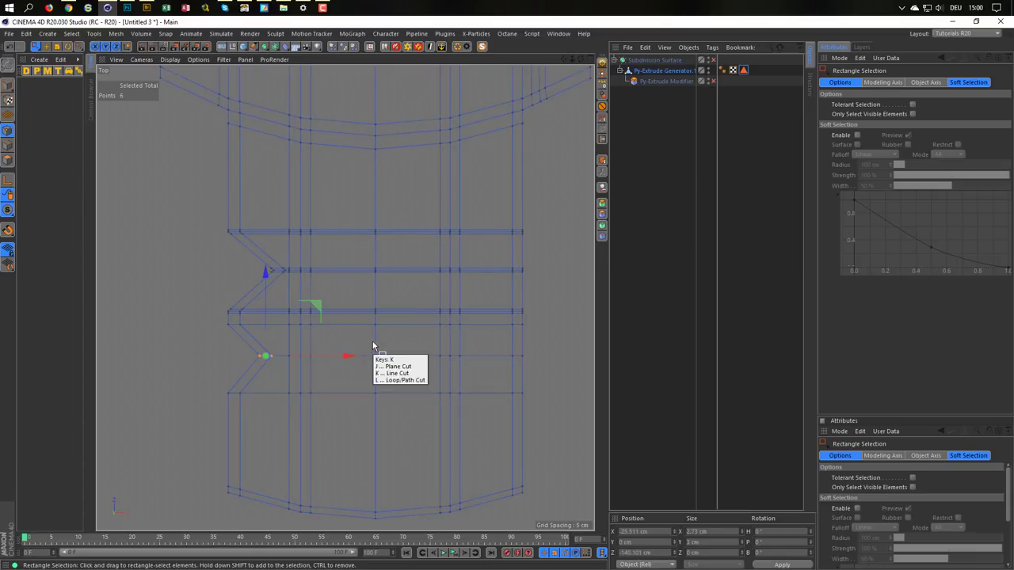
pyautogui.press('j')
pyautogui.scroll(1, 223, 321)
pyautogui.scroll(2, 233, 317)
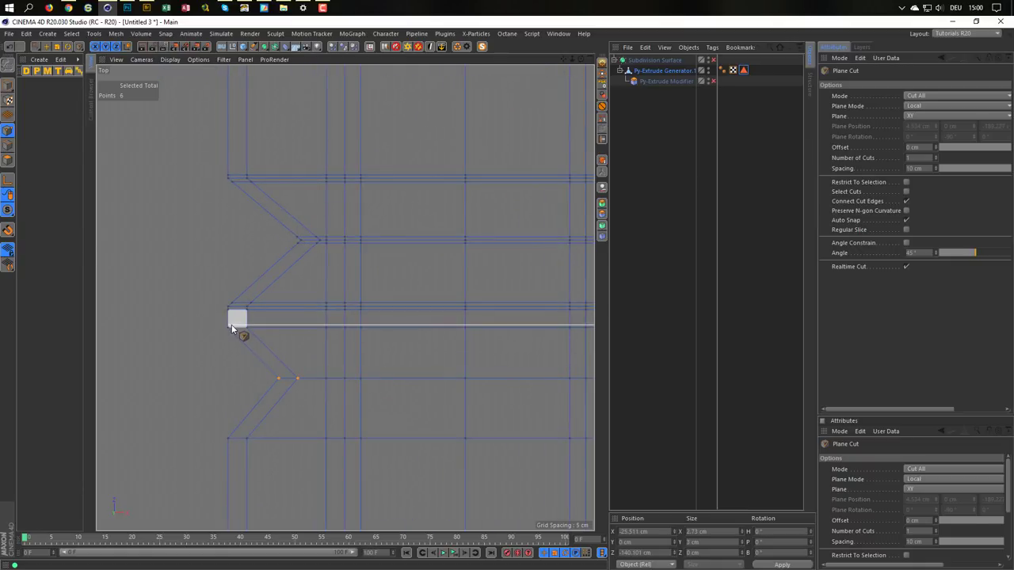
pyautogui.click(232, 329)
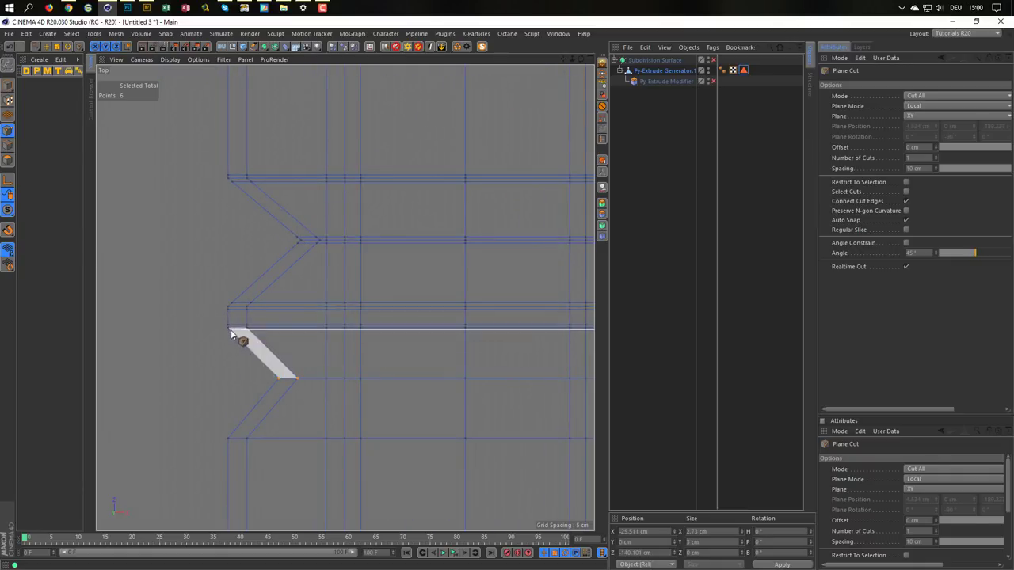
pyautogui.click(275, 381)
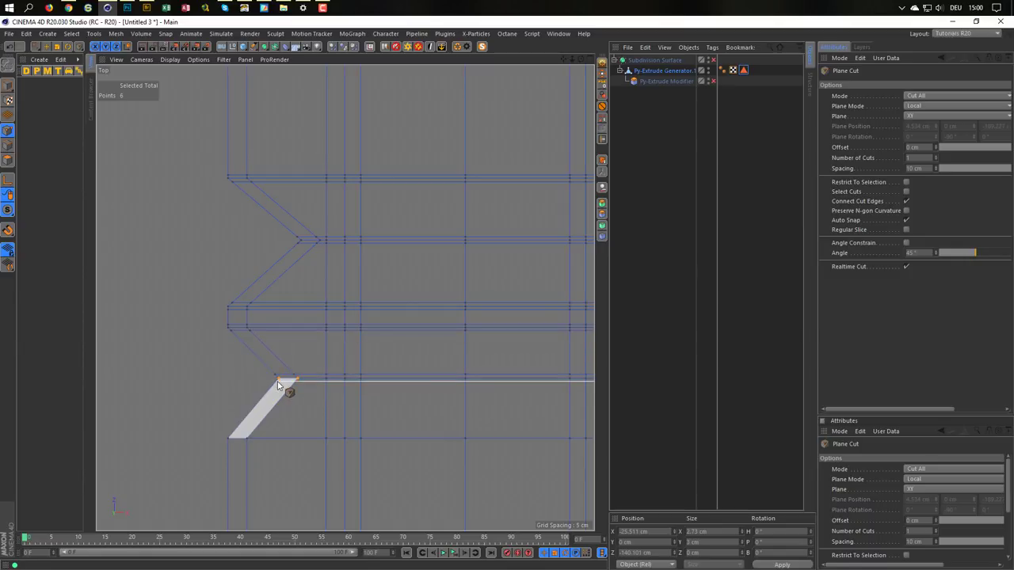
pyautogui.click(231, 435)
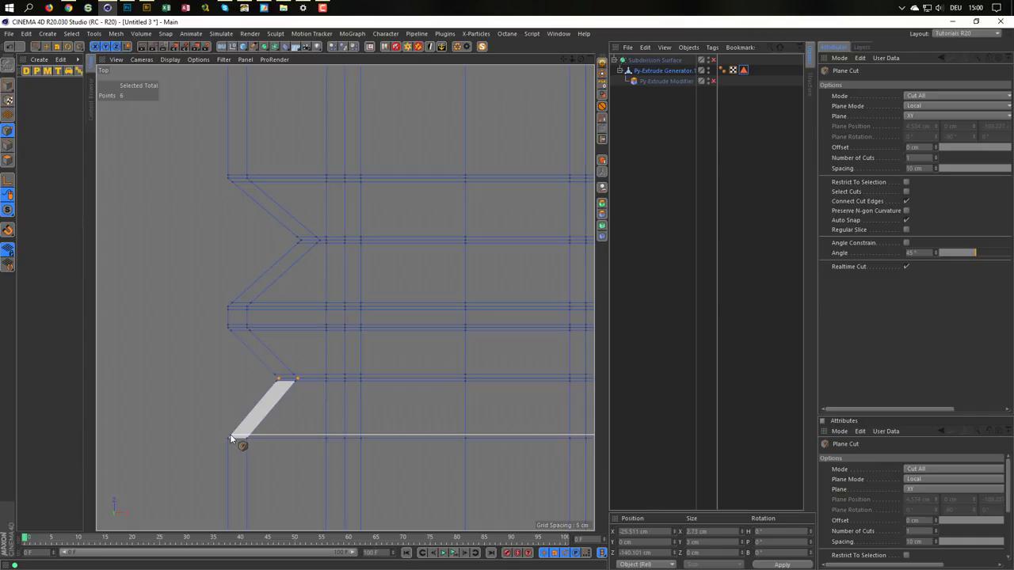
# - Return to Model mode in the perspective view and re-enable the Py-Extrude Modifier and Subdivision Surface
pyautogui.middleClick(305, 448)
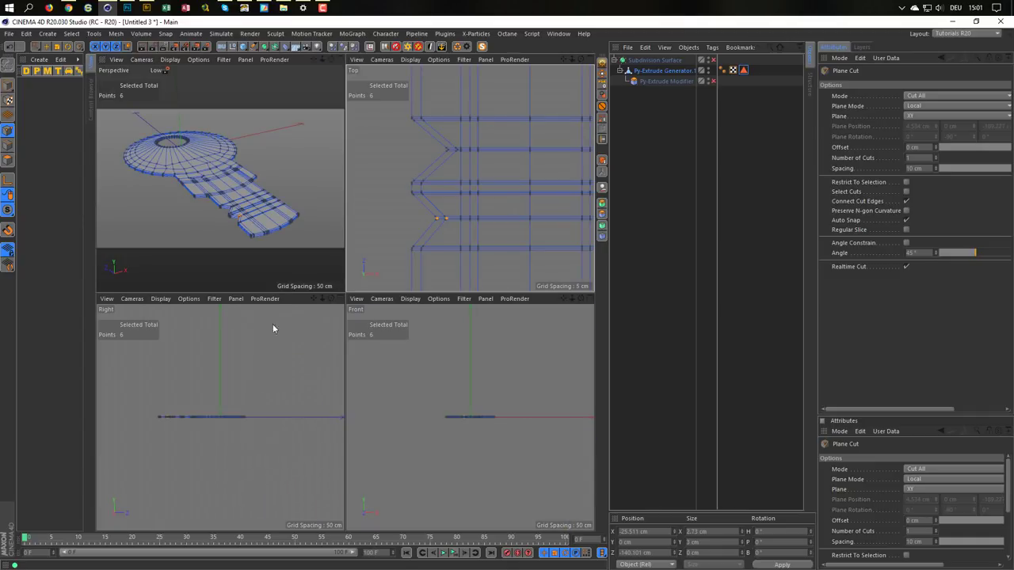
pyautogui.middleClick(198, 198)
pyautogui.click(8, 89)
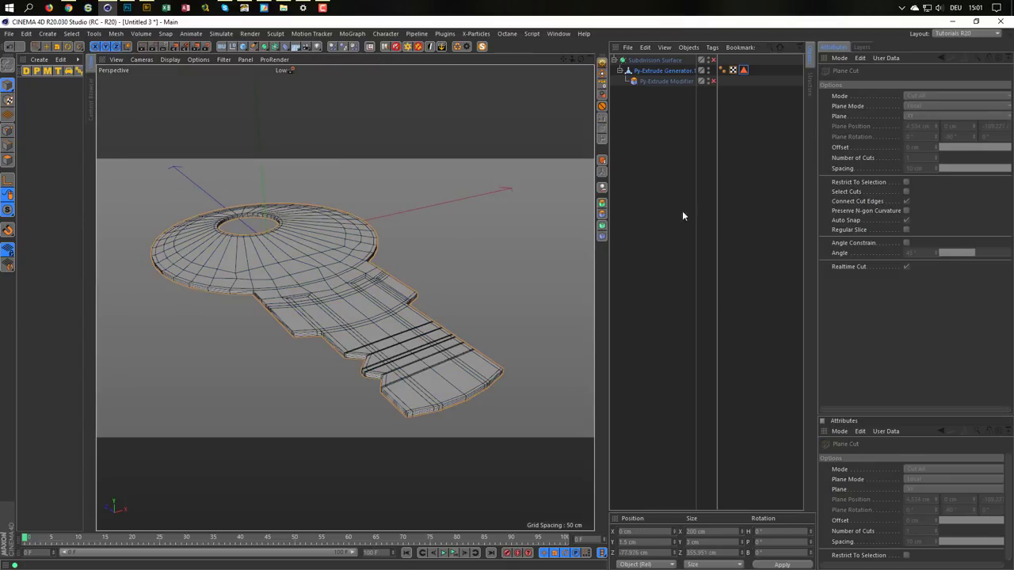
pyautogui.click(713, 81)
pyautogui.click(712, 59)
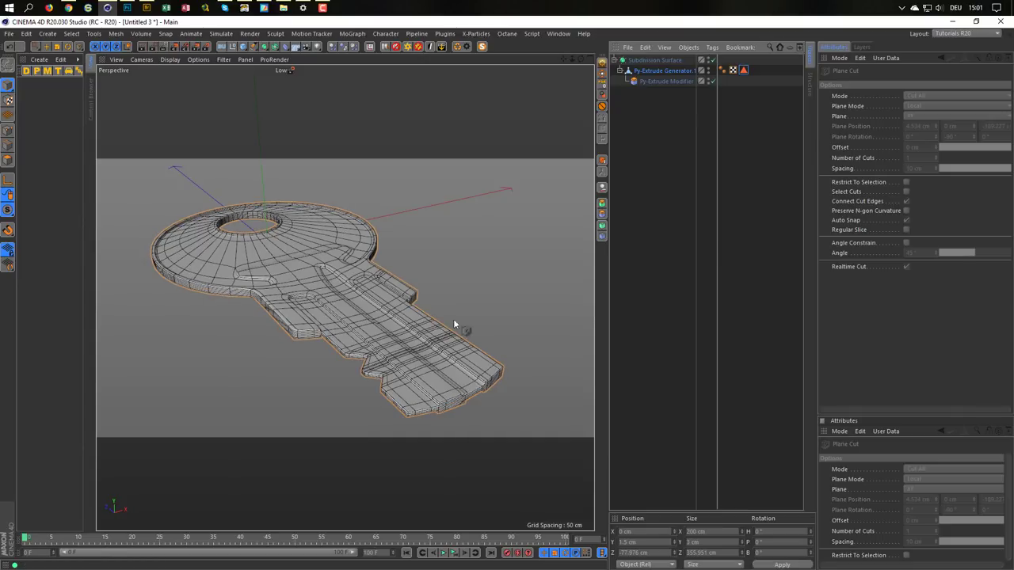
# - Inspect the notched blade edge up close and preview a render of the smoothed key
pyautogui.keyDown('alt'); pyautogui.moveTo(359, 313); pyautogui.dragTo(419, 387); pyautogui.keyUp('alt')
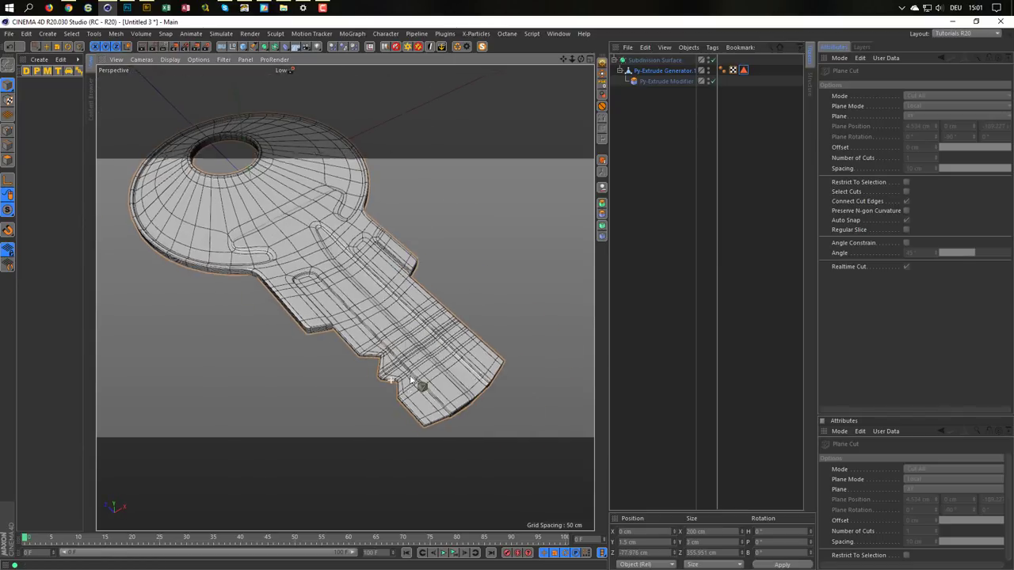
pyautogui.scroll(8, 473, 353)
pyautogui.scroll(-6, 473, 352)
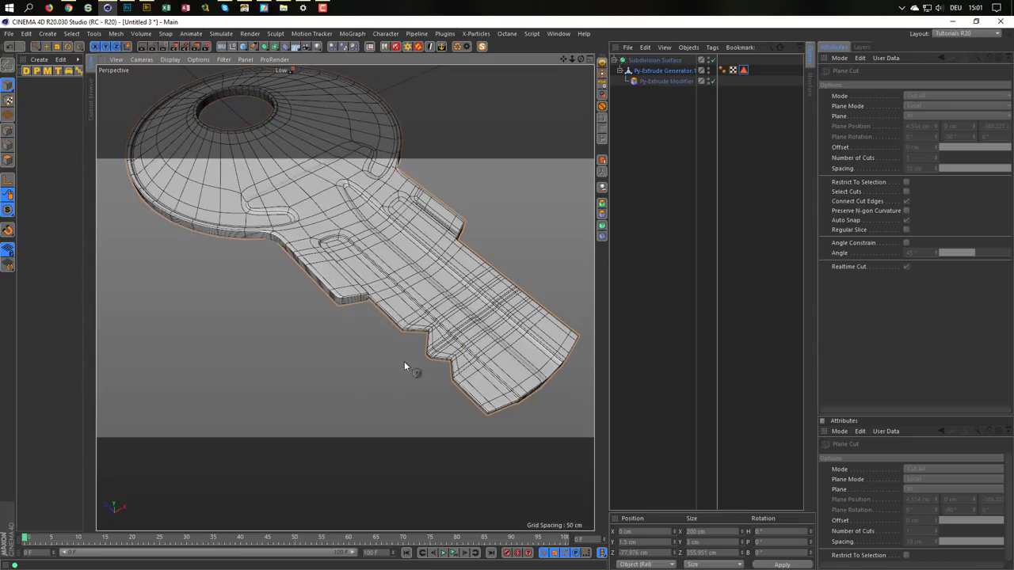
pyautogui.scroll(-2, 407, 367)
pyautogui.scroll(-1, 444, 349)
pyautogui.scroll(-2, 432, 366)
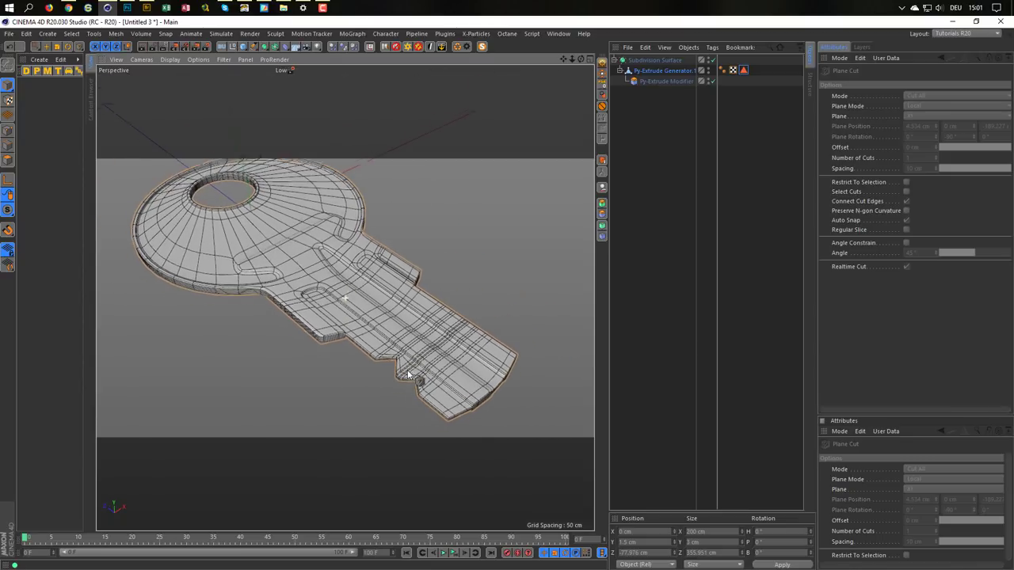
pyautogui.scroll(-1, 431, 367)
pyautogui.hotkey('ctrl', 'r')
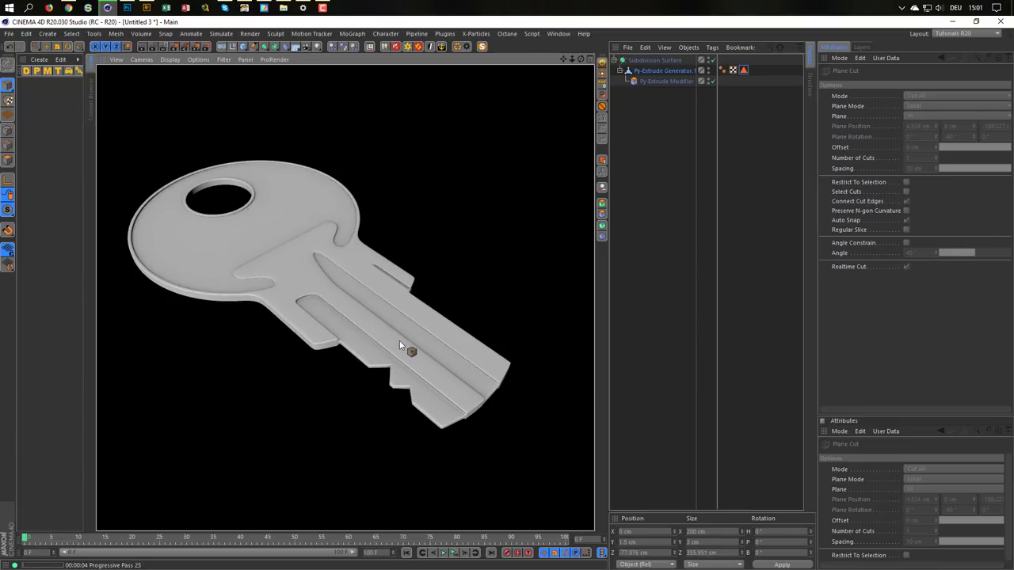
pyautogui.keyDown('alt'); pyautogui.moveTo(441, 349); pyautogui.dragTo(467, 345); pyautogui.keyUp('alt')
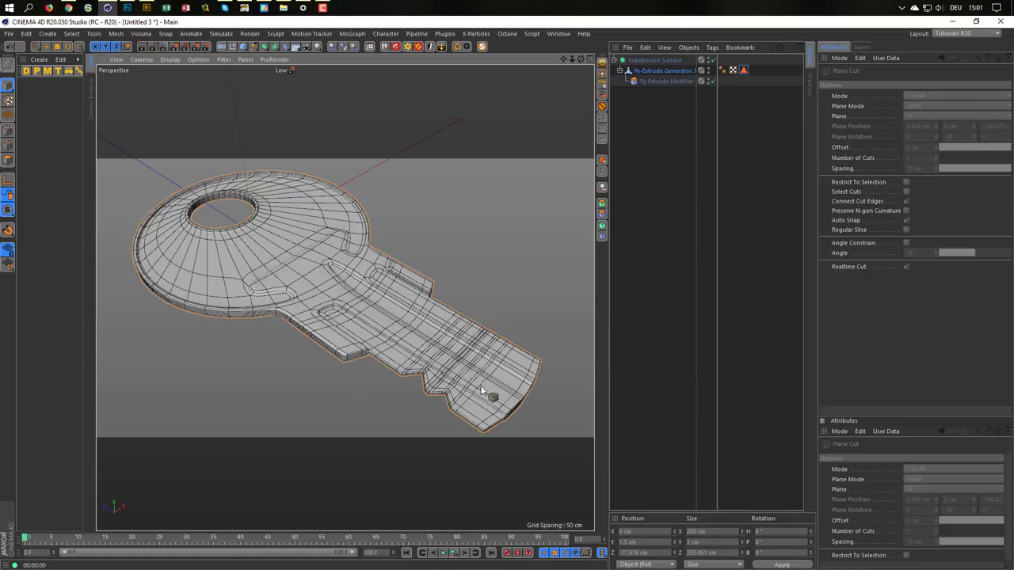
pyautogui.scroll(2, 488, 388)
pyautogui.scroll(2, 511, 389)
pyautogui.scroll(2, 511, 389)
pyautogui.scroll(2, 511, 390)
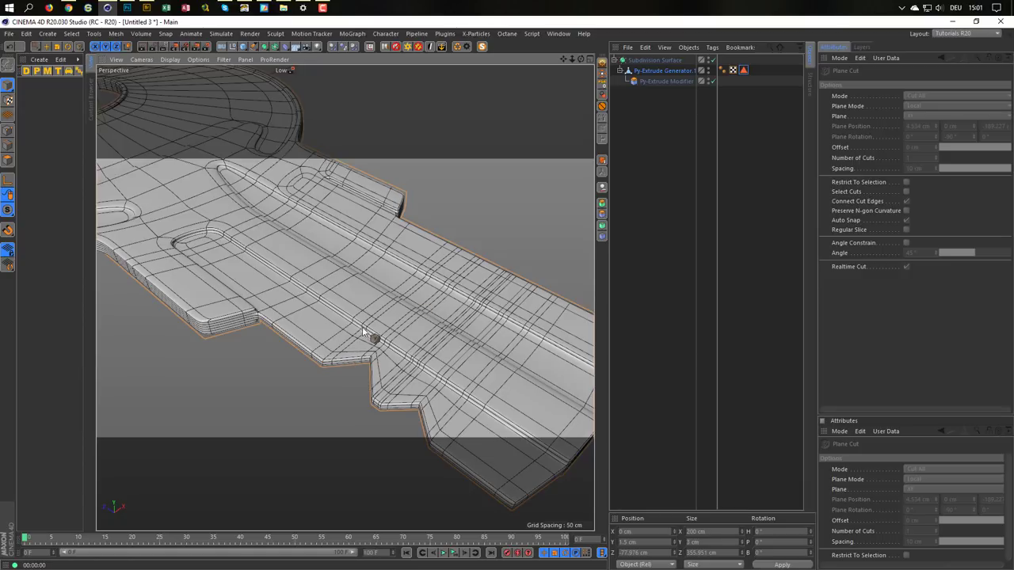
pyautogui.scroll(-3, 318, 349)
pyautogui.moveTo(278, 357)
pyautogui.keyDown('alt'); pyautogui.mouseDown()
pyautogui.moveTo(288, 340)
pyautogui.moveTo(317, 329)
pyautogui.moveTo(335, 294)
pyautogui.mouseUp(); pyautogui.keyUp('alt')
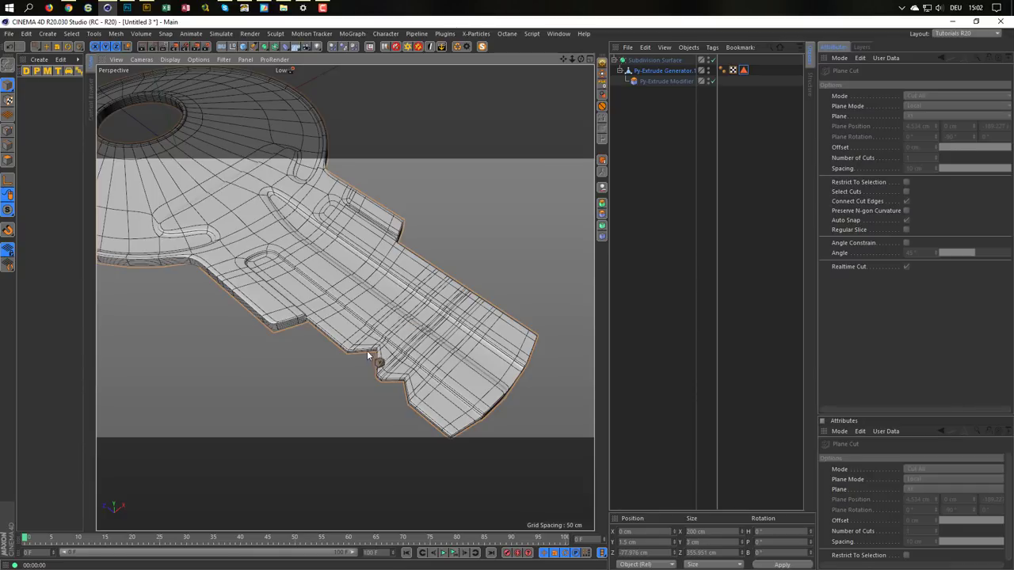
pyautogui.moveTo(378, 362)
pyautogui.keyDown('alt'); pyautogui.mouseDown()
pyautogui.moveTo(358, 356)
pyautogui.moveTo(401, 359)
pyautogui.mouseUp(); pyautogui.keyUp('alt')
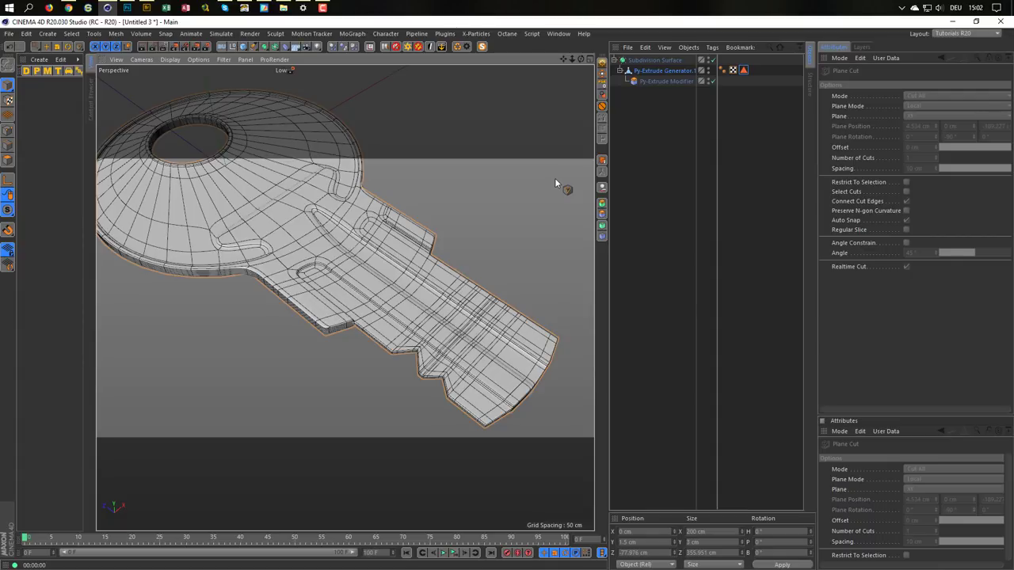
pyautogui.scroll(-3, 460, 228)
pyautogui.moveTo(376, 259)
pyautogui.keyDown('alt'); pyautogui.mouseDown()
pyautogui.moveTo(369, 305)
pyautogui.moveTo(369, 291)
pyautogui.mouseUp(); pyautogui.keyUp('alt')
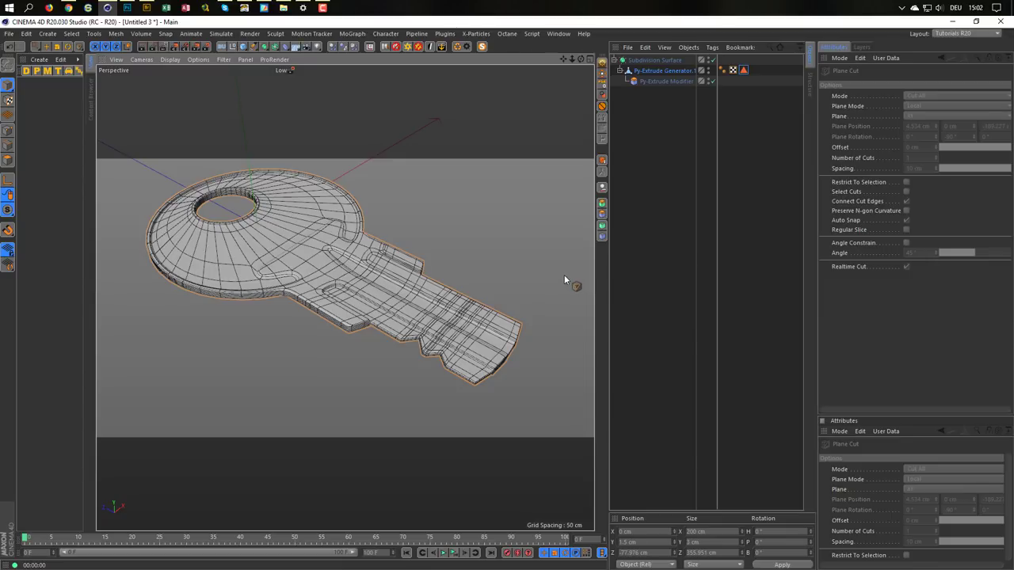
pyautogui.hotkey('ctrl', 'r')
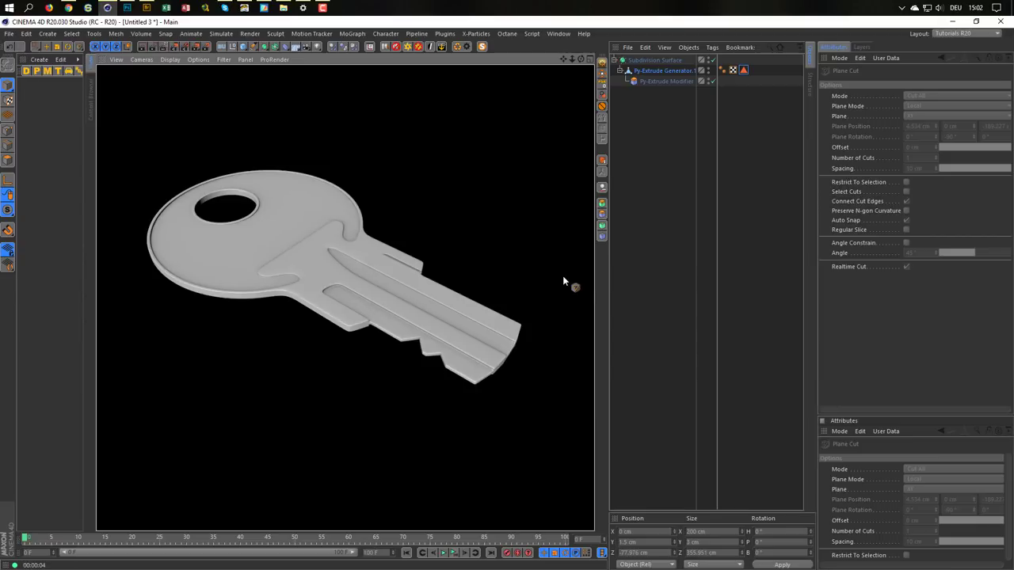
pyautogui.click(627, 288)
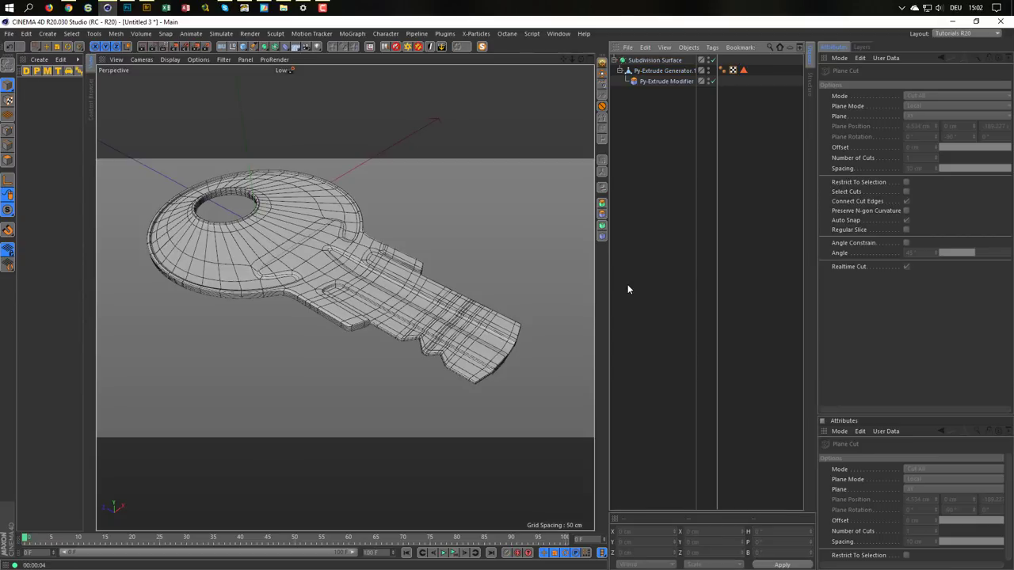